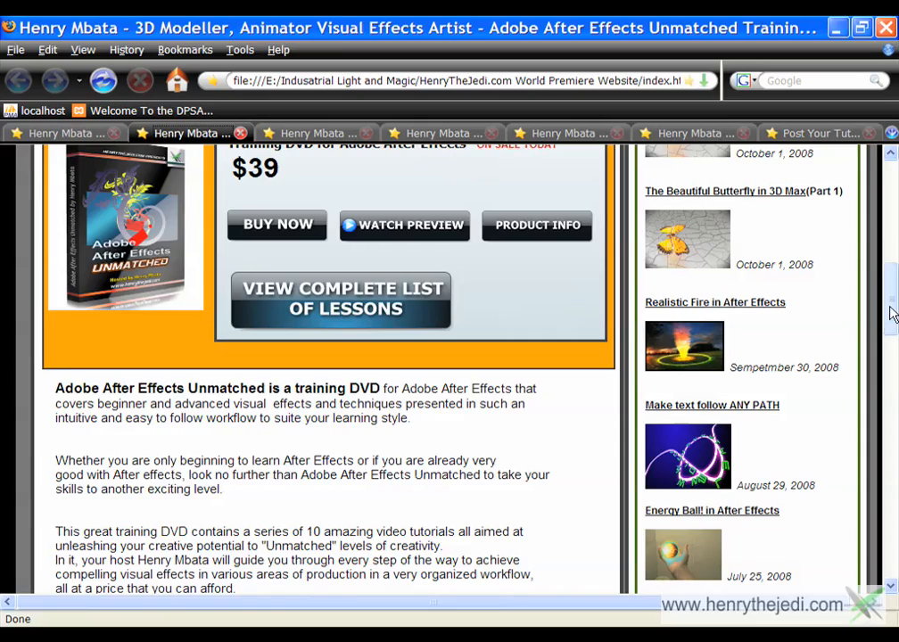
- Read the training DVD's benefits on the home page, and view the page on how to order products
{"action": "left_click_drag", "start_coordinate": [891, 314], "coordinate": [886, 448]}
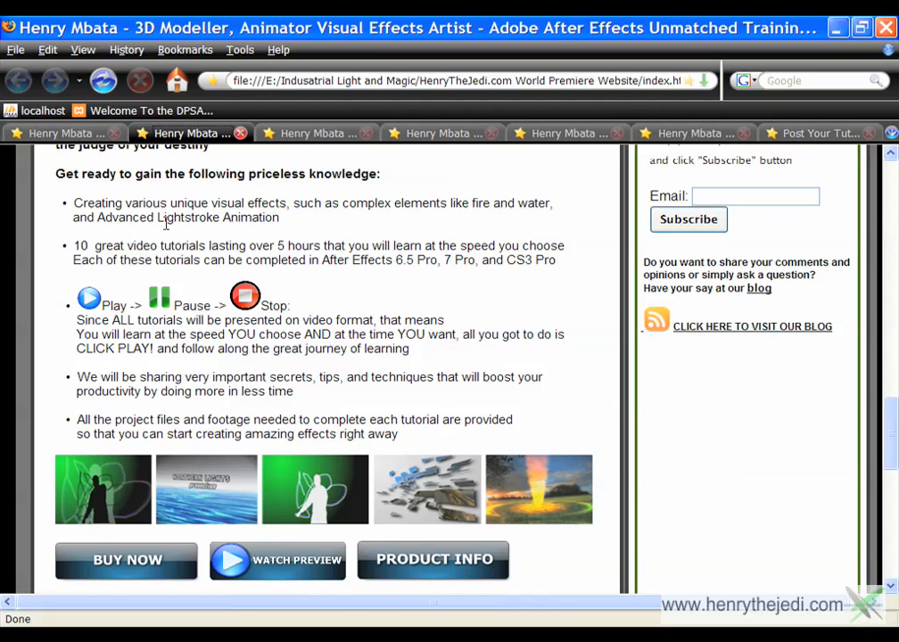
{"action": "left_click", "coordinate": [57, 134]}
{"action": "scroll", "coordinate": [270, 274], "scroll_direction": "up", "scroll_amount": 5}
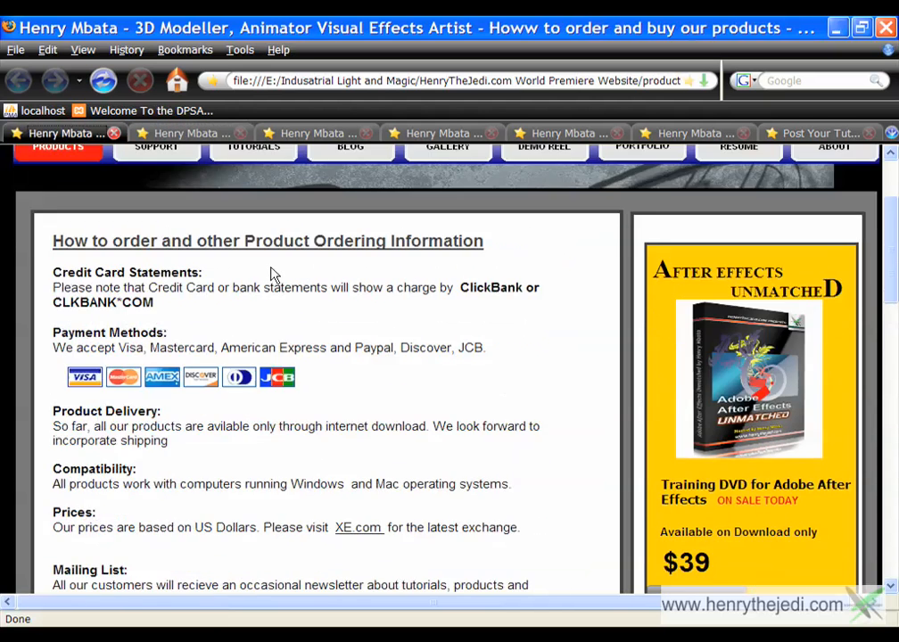
- Review the promo video page's viewing qualities and its download options for QuickTime Player
{"action": "left_click", "coordinate": [317, 134]}
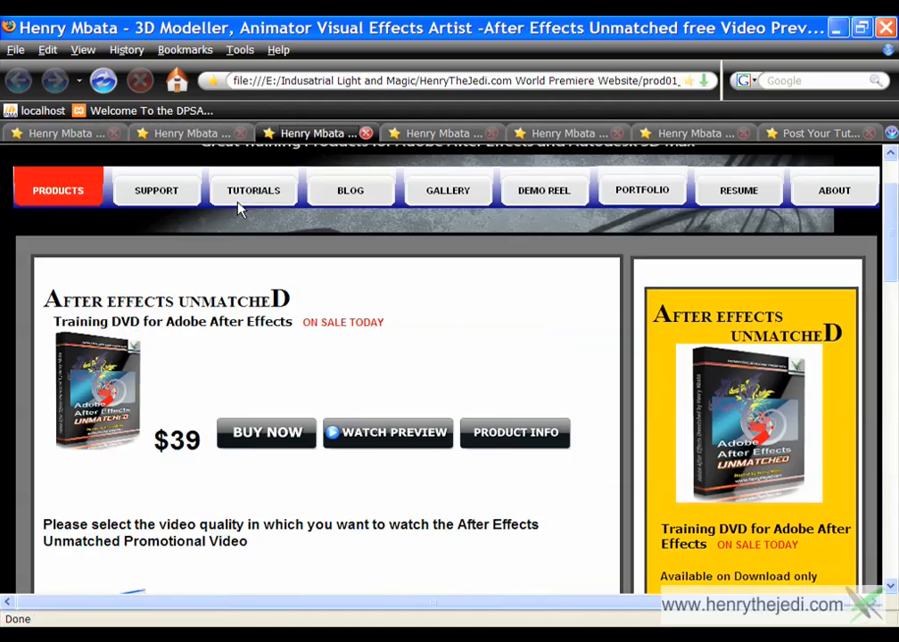
{"action": "scroll", "coordinate": [354, 376], "scroll_direction": "down", "scroll_amount": 3}
{"action": "scroll", "coordinate": [354, 375], "scroll_direction": "down", "scroll_amount": 2}
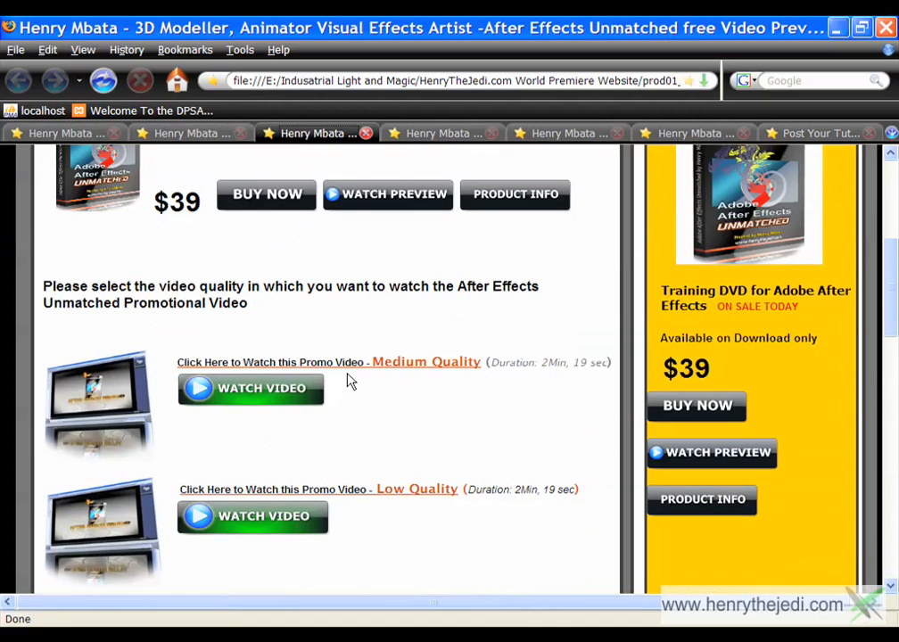
{"action": "scroll", "coordinate": [294, 379], "scroll_direction": "down", "scroll_amount": 6}
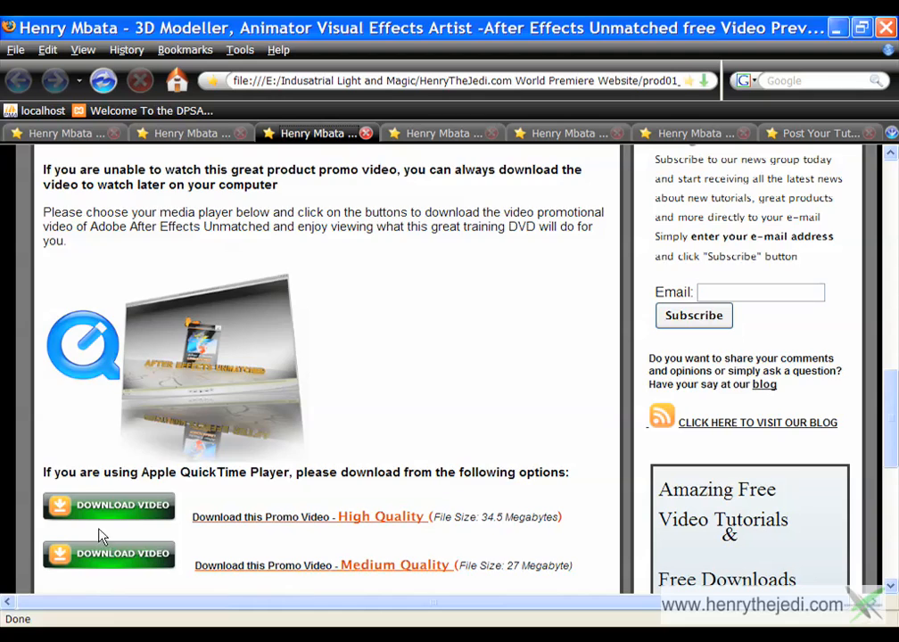
{"action": "scroll", "coordinate": [101, 535], "scroll_direction": "down", "scroll_amount": 6}
{"action": "scroll", "coordinate": [176, 498], "scroll_direction": "up", "scroll_amount": 3}
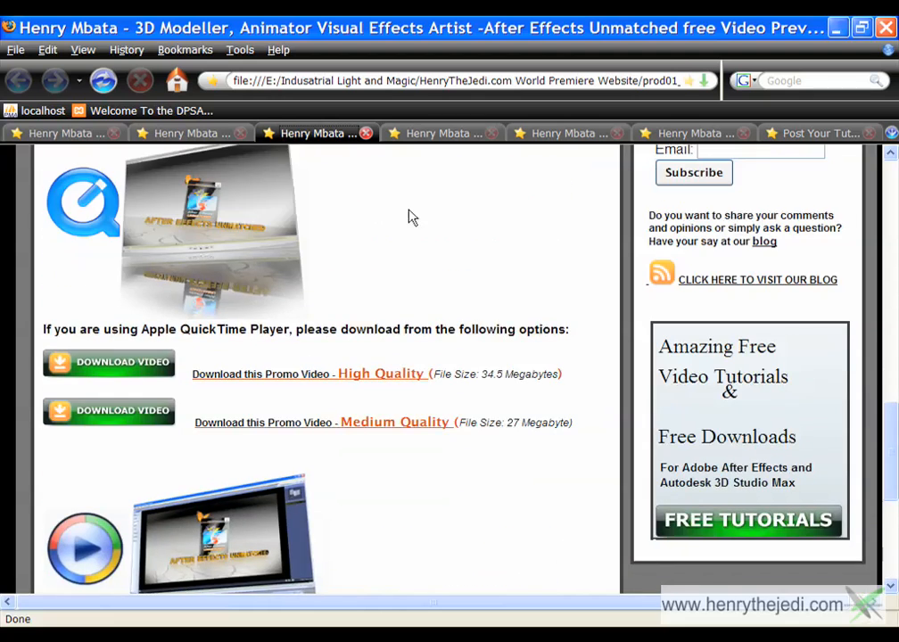
- Examine the promo downloads for Windows Media Player on the After Effects Unmatched video download page
{"action": "left_click", "coordinate": [434, 133]}
{"action": "scroll", "coordinate": [391, 321], "scroll_direction": "down", "scroll_amount": 12}
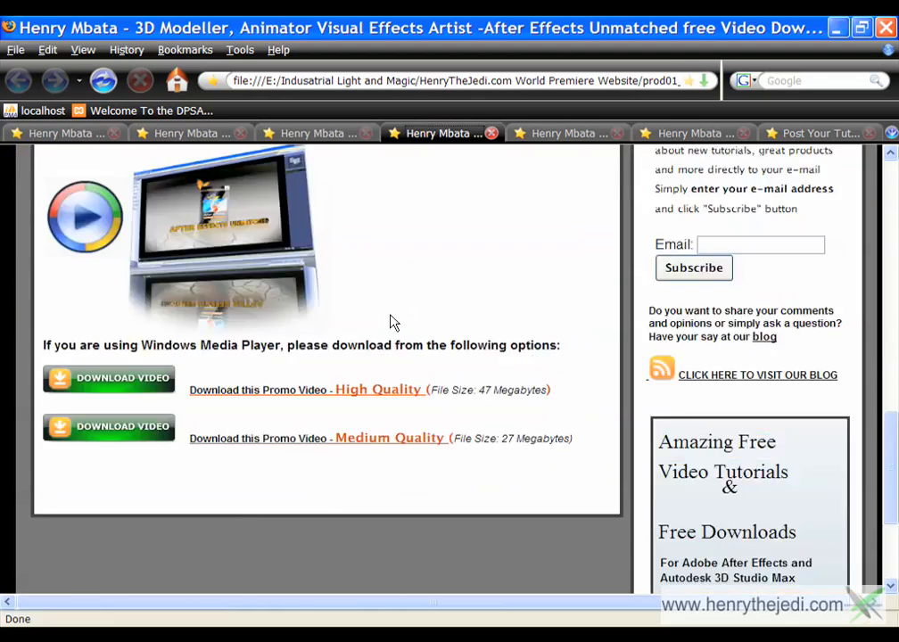
{"action": "scroll", "coordinate": [416, 247], "scroll_direction": "up", "scroll_amount": 7}
- Browse the After Effects Unmatched product page from its banner through the course outline to the Advanced Light Stroke Animation chapter
{"action": "left_click", "coordinate": [534, 134]}
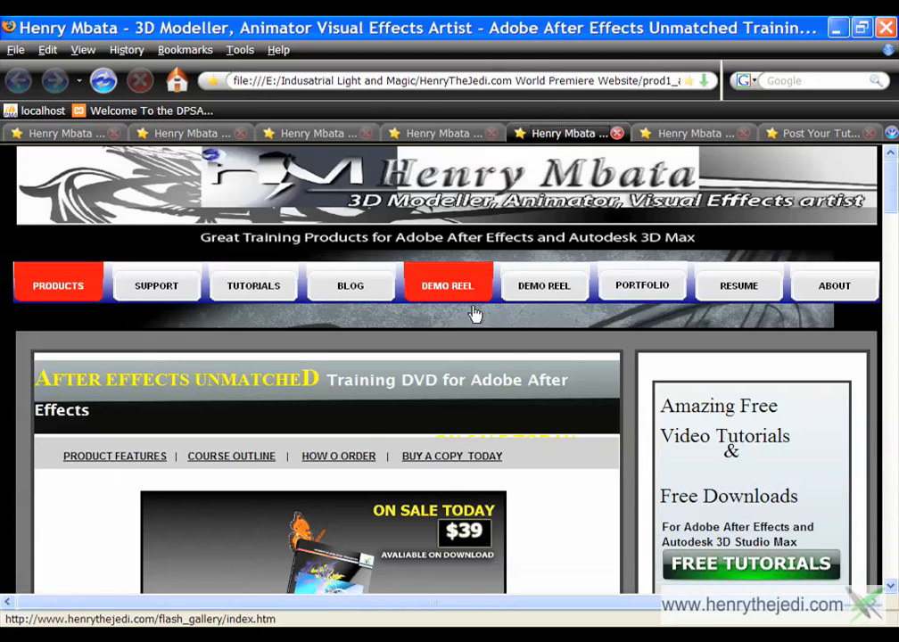
{"action": "scroll", "coordinate": [475, 314], "scroll_direction": "down", "scroll_amount": 2}
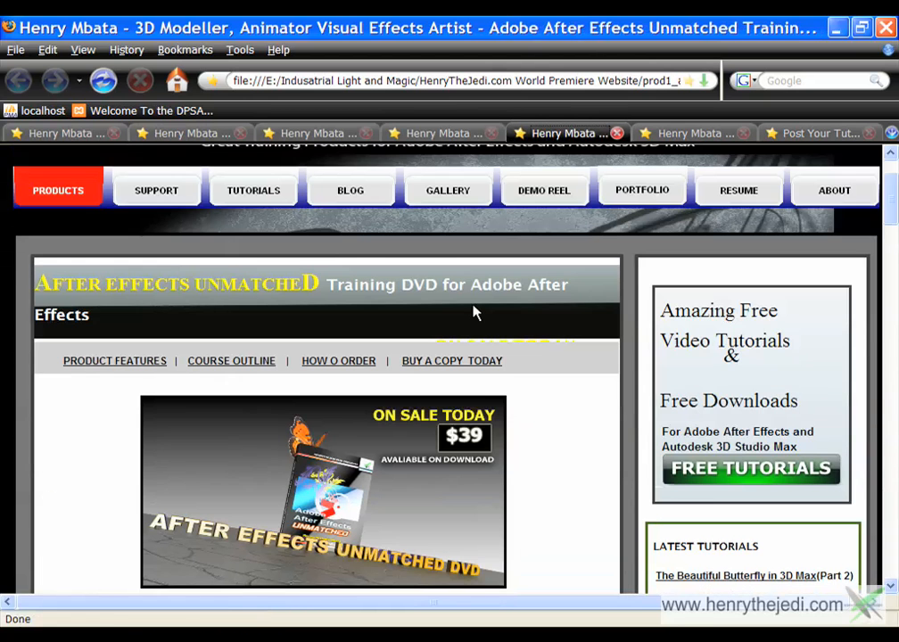
{"action": "scroll", "coordinate": [475, 314], "scroll_direction": "down", "scroll_amount": 4}
{"action": "scroll", "coordinate": [475, 313], "scroll_direction": "down", "scroll_amount": 13}
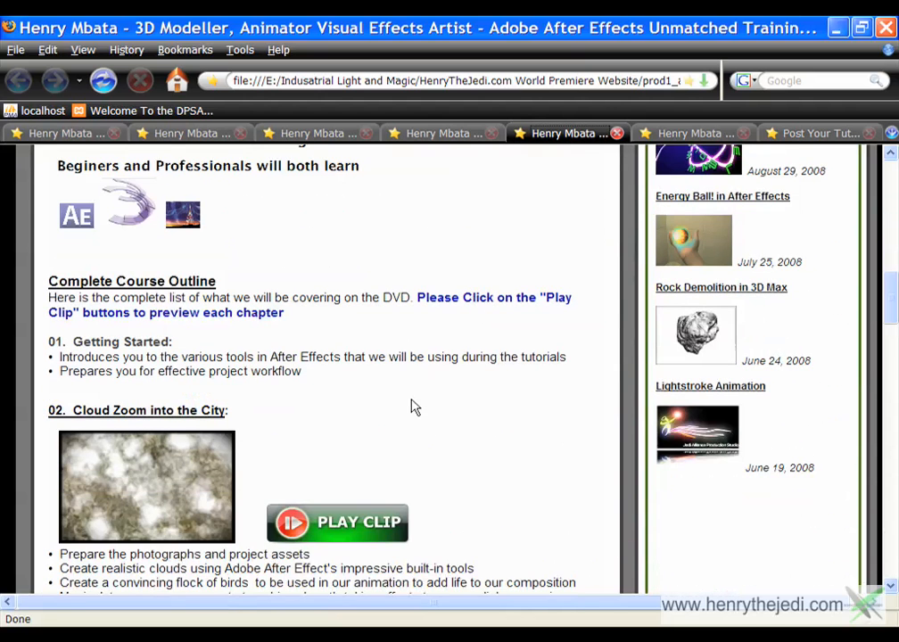
{"action": "scroll", "coordinate": [415, 401], "scroll_direction": "down", "scroll_amount": 16}
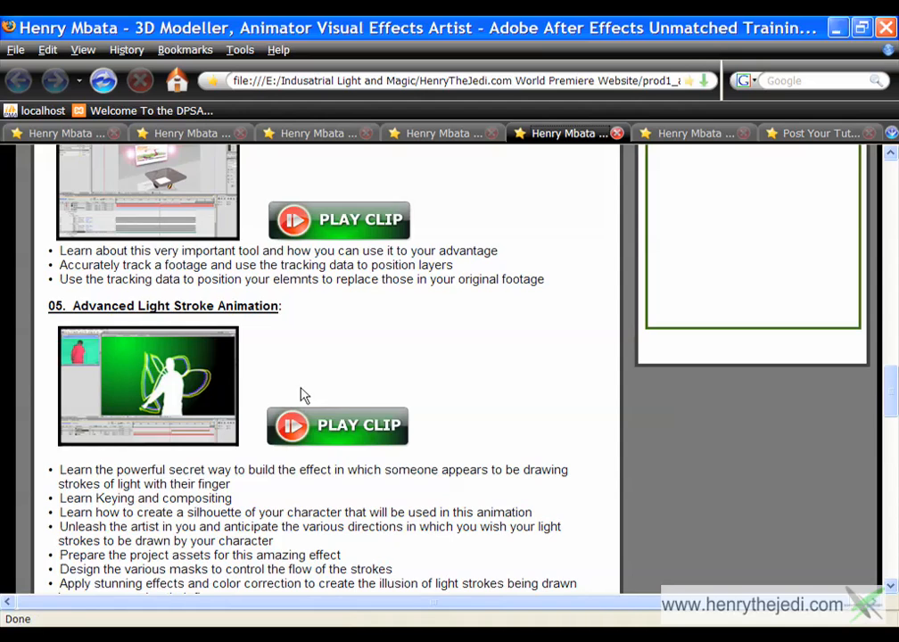
- Review the DVD's purchase options, and go through the chapters from Cloud Zoom into the City to Advanced Light Stroke Animation
{"action": "scroll", "coordinate": [389, 381], "scroll_direction": "up", "scroll_amount": 15}
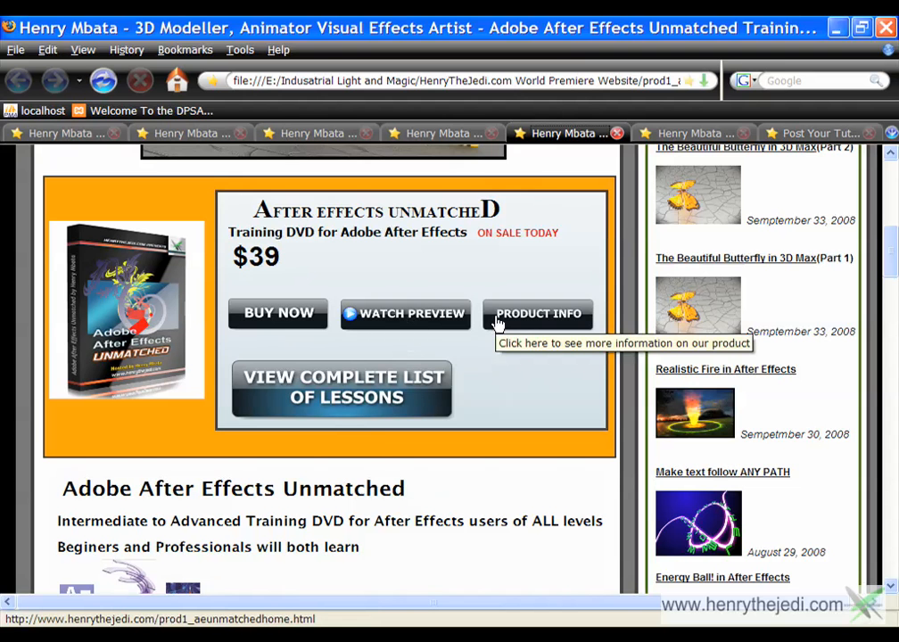
{"action": "scroll", "coordinate": [497, 322], "scroll_direction": "down", "scroll_amount": 4}
{"action": "scroll", "coordinate": [496, 324], "scroll_direction": "up", "scroll_amount": 9}
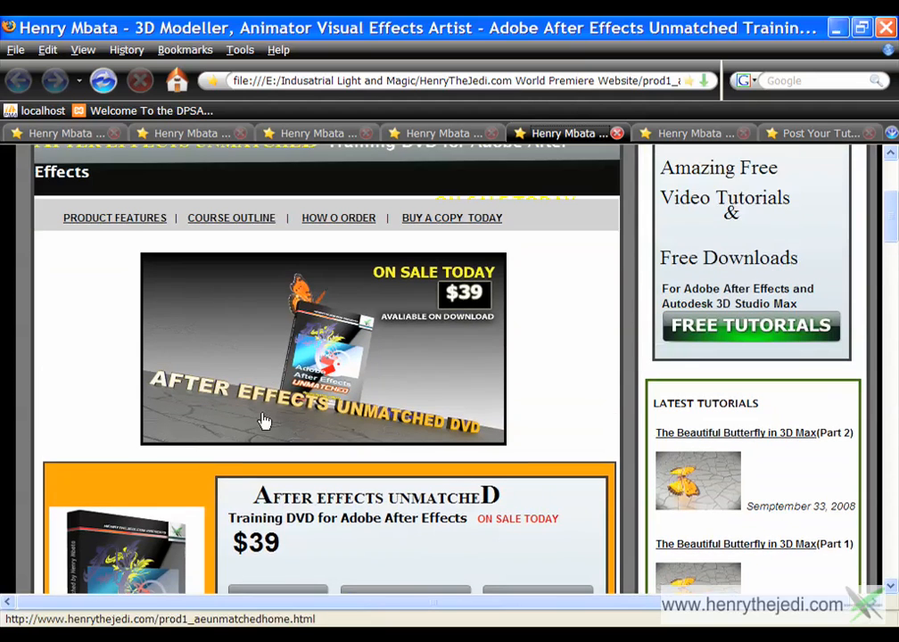
{"action": "scroll", "coordinate": [378, 422], "scroll_direction": "down", "scroll_amount": 2}
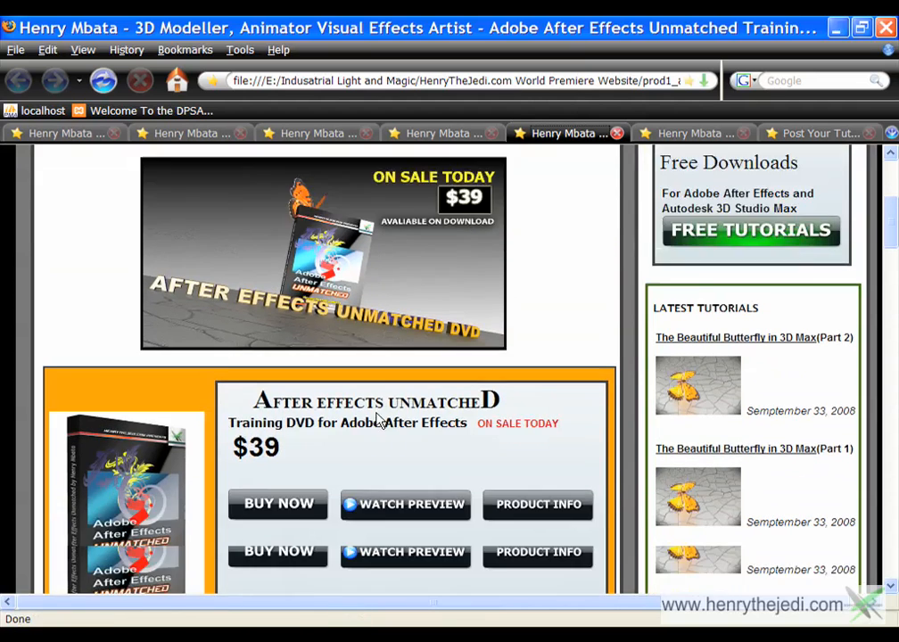
{"action": "scroll", "coordinate": [378, 419], "scroll_direction": "down", "scroll_amount": 15}
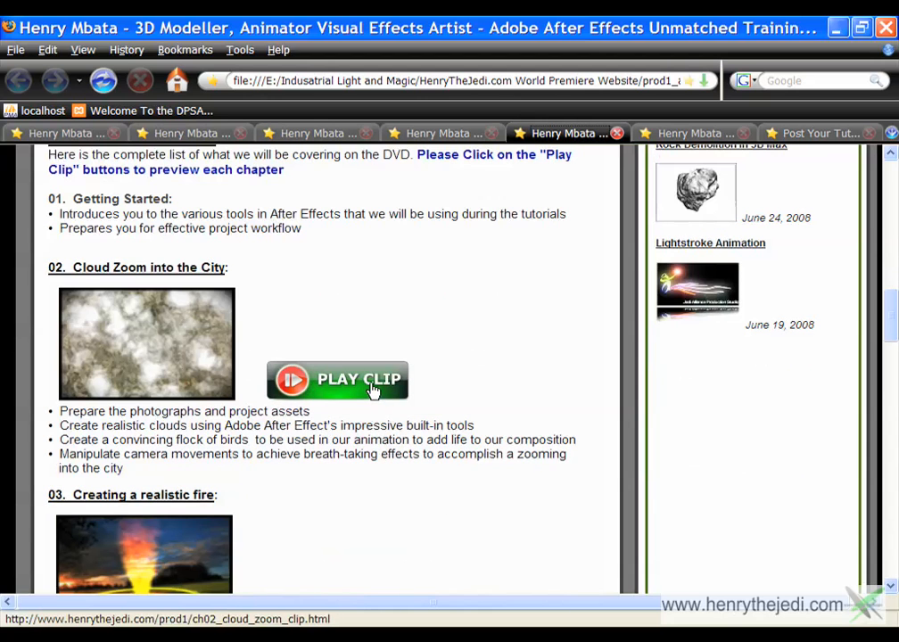
{"action": "scroll", "coordinate": [375, 386], "scroll_direction": "down", "scroll_amount": 5}
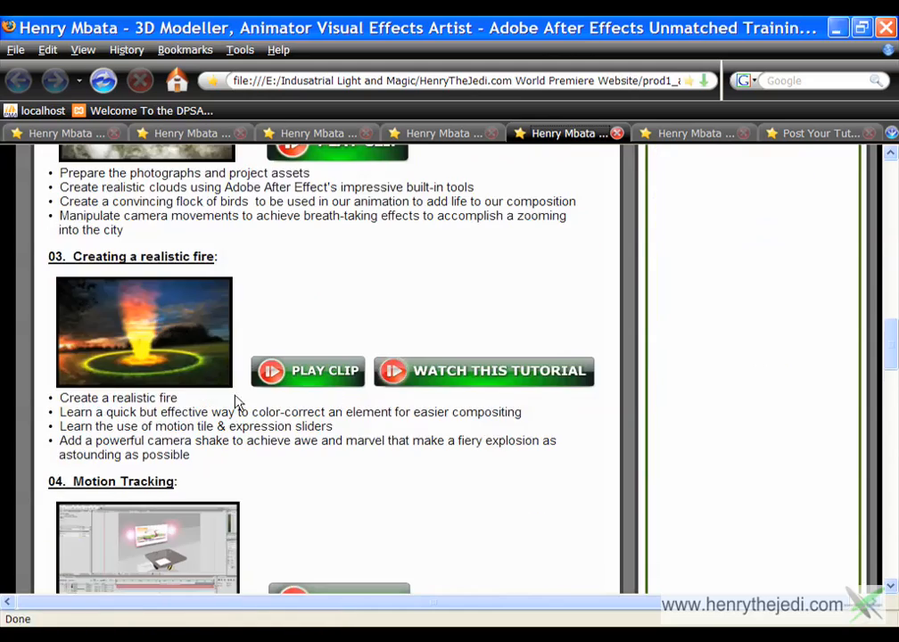
{"action": "scroll", "coordinate": [239, 402], "scroll_direction": "down", "scroll_amount": 15}
{"action": "scroll", "coordinate": [239, 397], "scroll_direction": "up", "scroll_amount": 6}
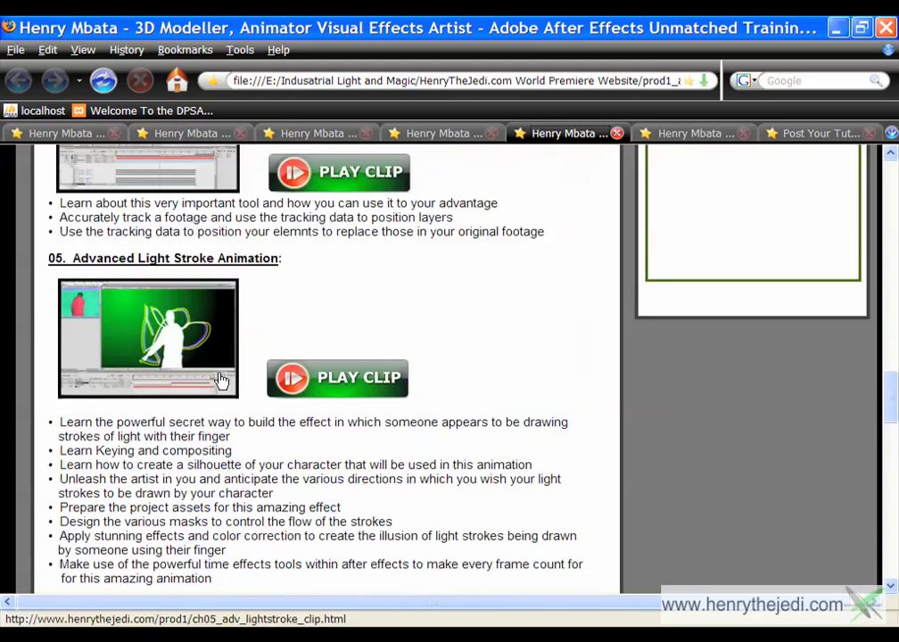
- Play the light stroke silhouette clip in the media player and rewind it to the beginning
{"action": "left_click", "coordinate": [221, 381]}
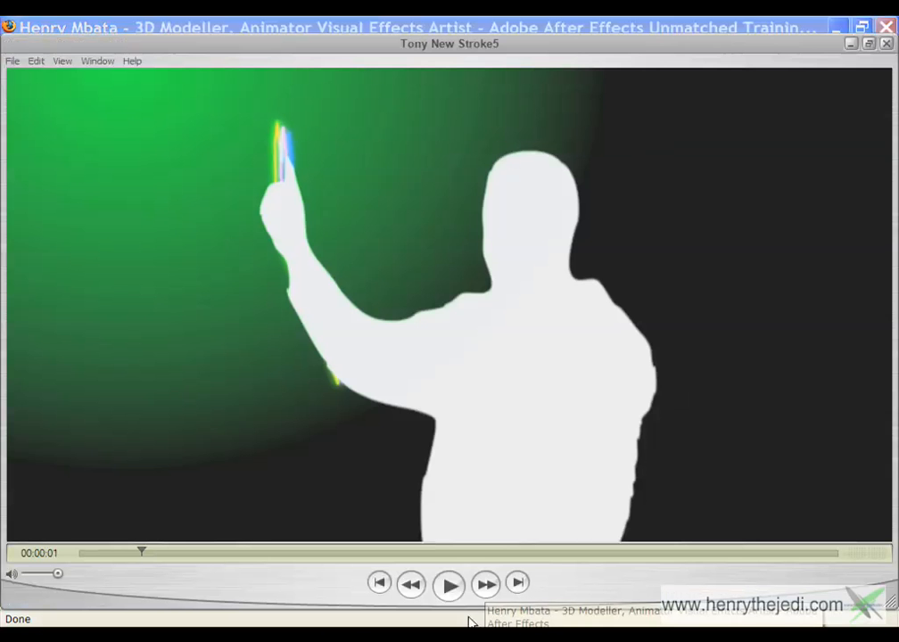
{"action": "left_click", "coordinate": [450, 587]}
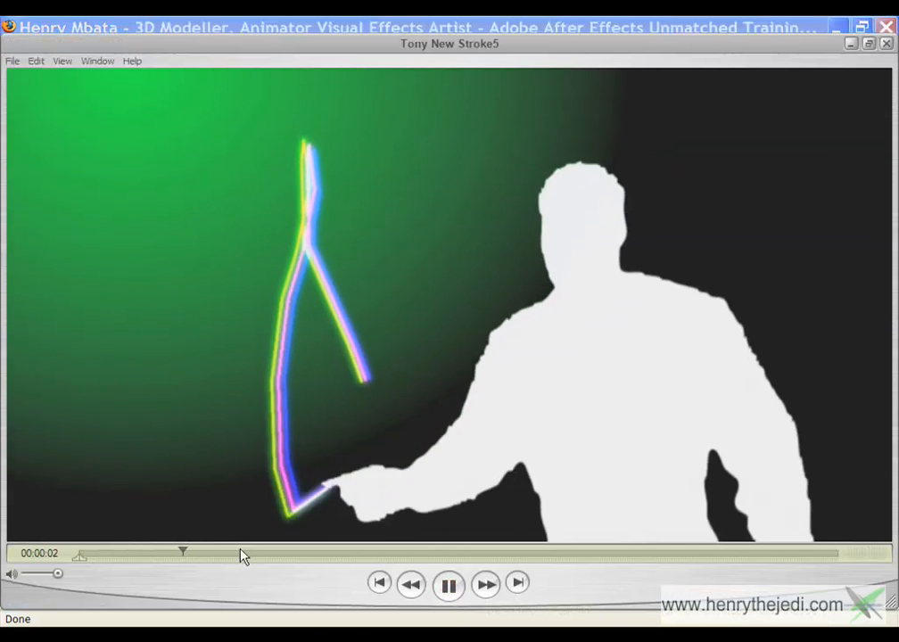
{"action": "left_click_drag", "start_coordinate": [194, 551], "coordinate": [80, 553]}
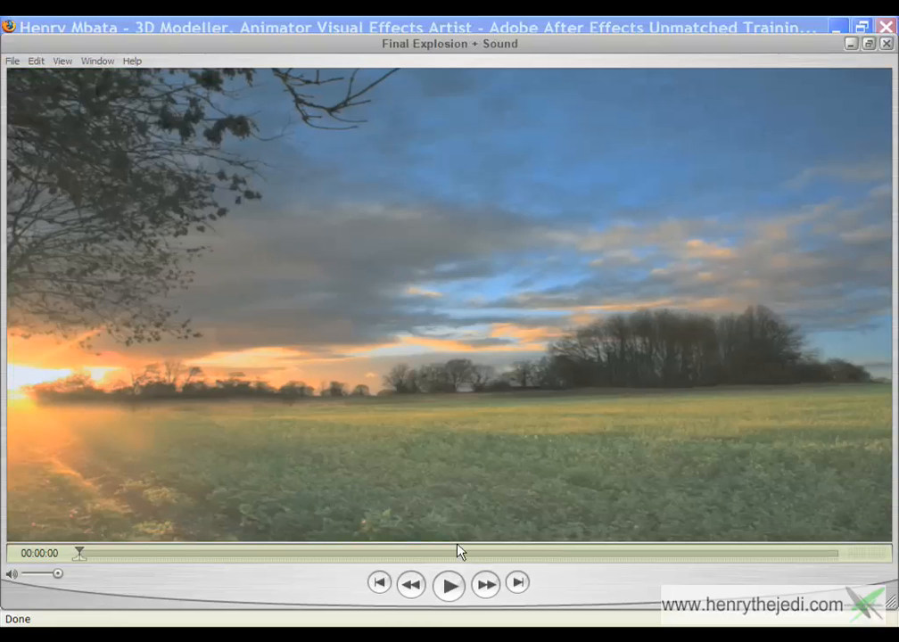
- Play the Final Explosion + Sound and Card Wipe6 Finale clips, and close the player
{"action": "left_click", "coordinate": [452, 586]}
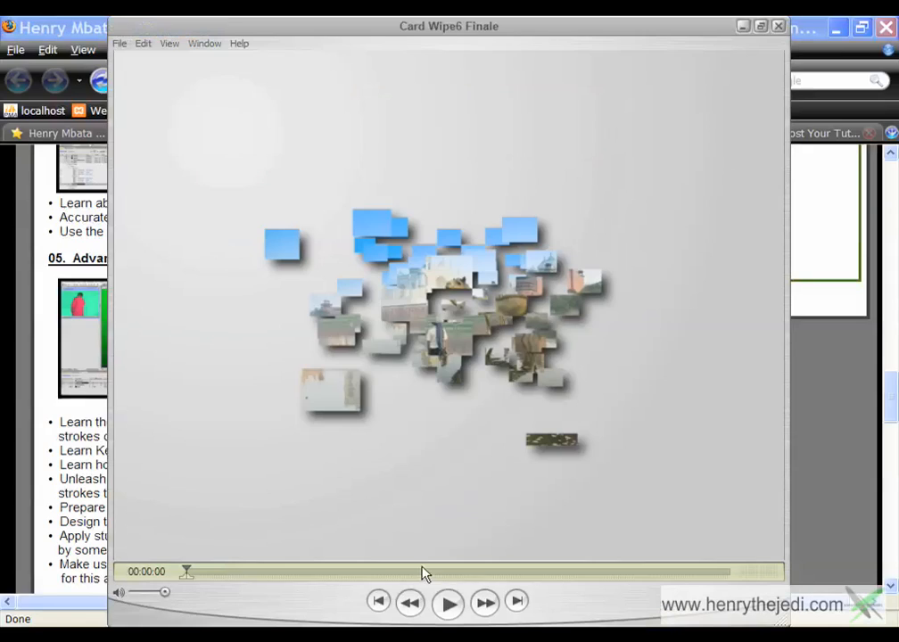
{"action": "left_click", "coordinate": [449, 604]}
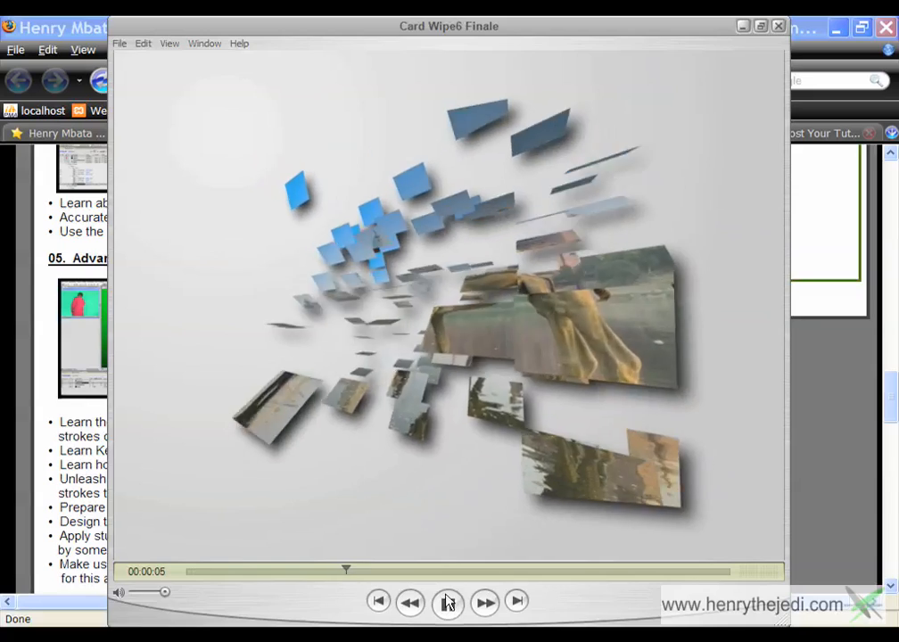
{"action": "key", "text": "ctrl+w"}
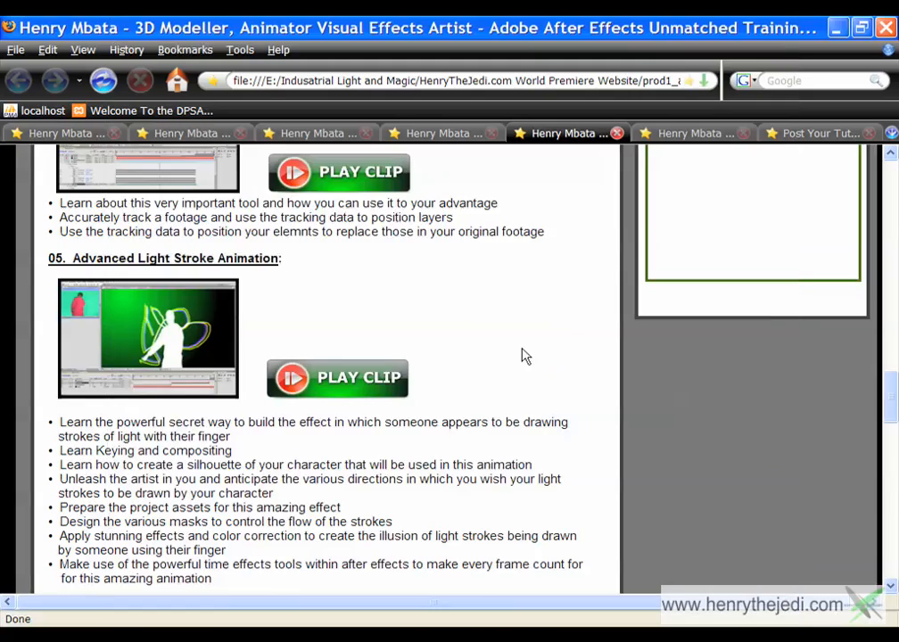
- Reread the After Effects Unmatched introduction and course outline down to the Creating a realistic fire and Motion Tracking chapters
{"action": "scroll", "coordinate": [526, 356], "scroll_direction": "up", "scroll_amount": 10}
{"action": "scroll", "coordinate": [521, 358], "scroll_direction": "up", "scroll_amount": 5}
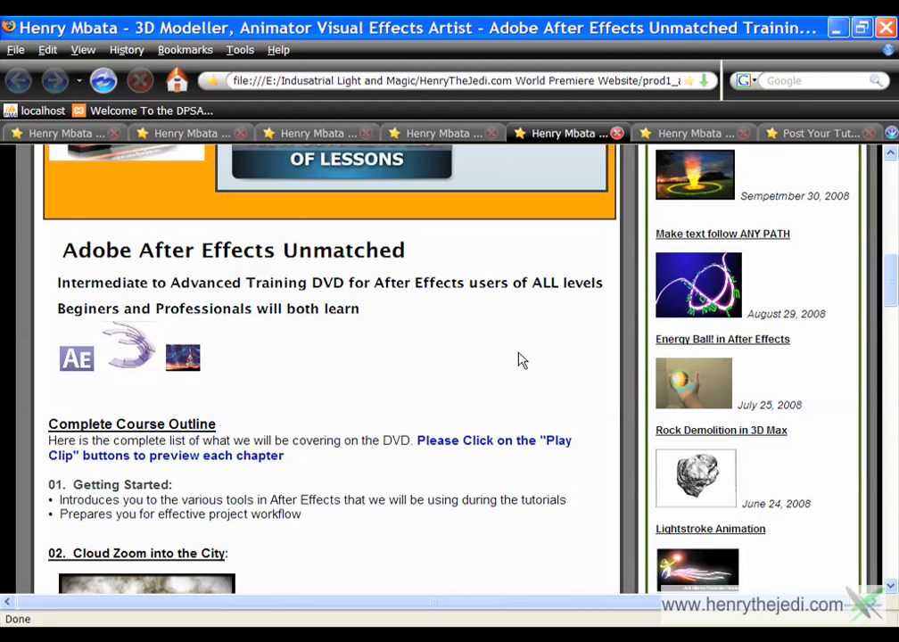
{"action": "scroll", "coordinate": [518, 361], "scroll_direction": "up", "scroll_amount": 3}
{"action": "scroll", "coordinate": [514, 370], "scroll_direction": "down", "scroll_amount": 2}
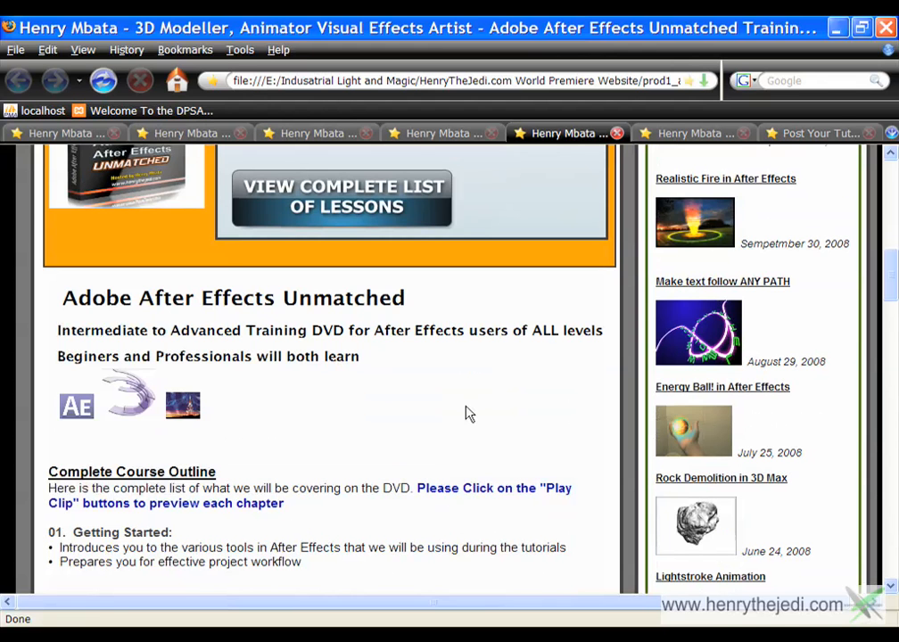
{"action": "scroll", "coordinate": [470, 414], "scroll_direction": "down", "scroll_amount": 10}
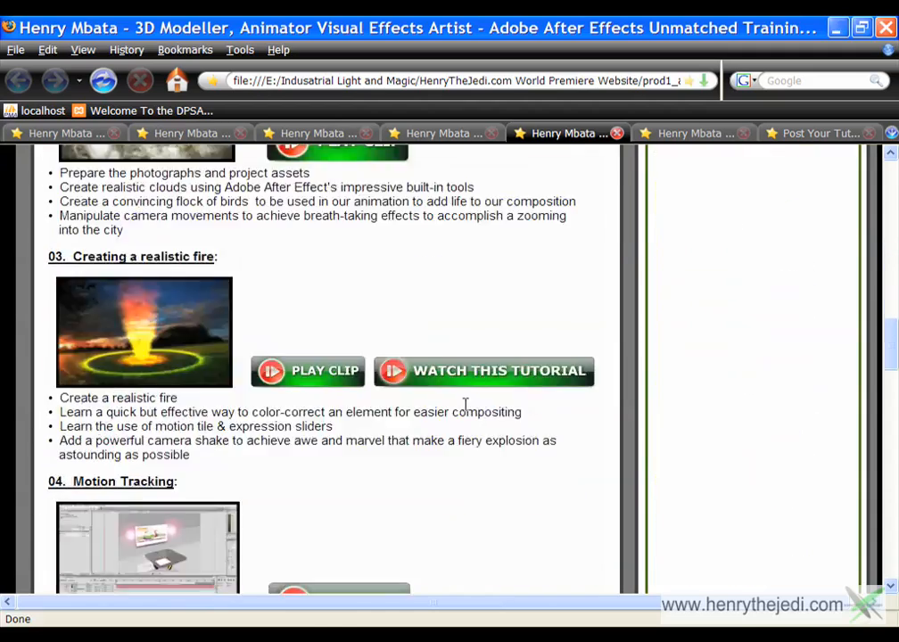
{"action": "scroll", "coordinate": [470, 416], "scroll_direction": "down", "scroll_amount": 4}
- Return to the site's home page and examine the free tutorial offer on making a realistic fire in After Effects
{"action": "key", "text": "alt+Left"}
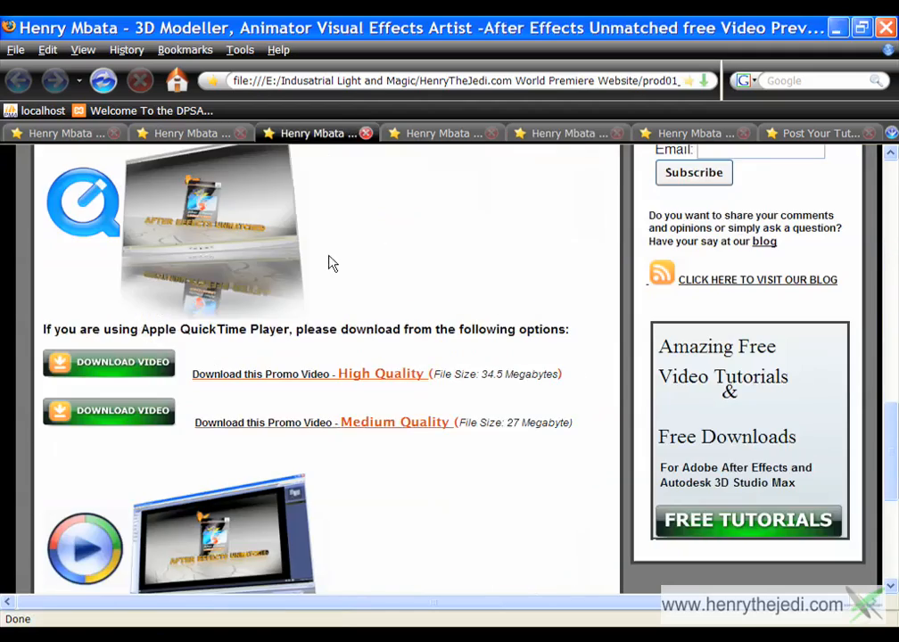
{"action": "left_click", "coordinate": [159, 132]}
{"action": "scroll", "coordinate": [331, 331], "scroll_direction": "up", "scroll_amount": 10}
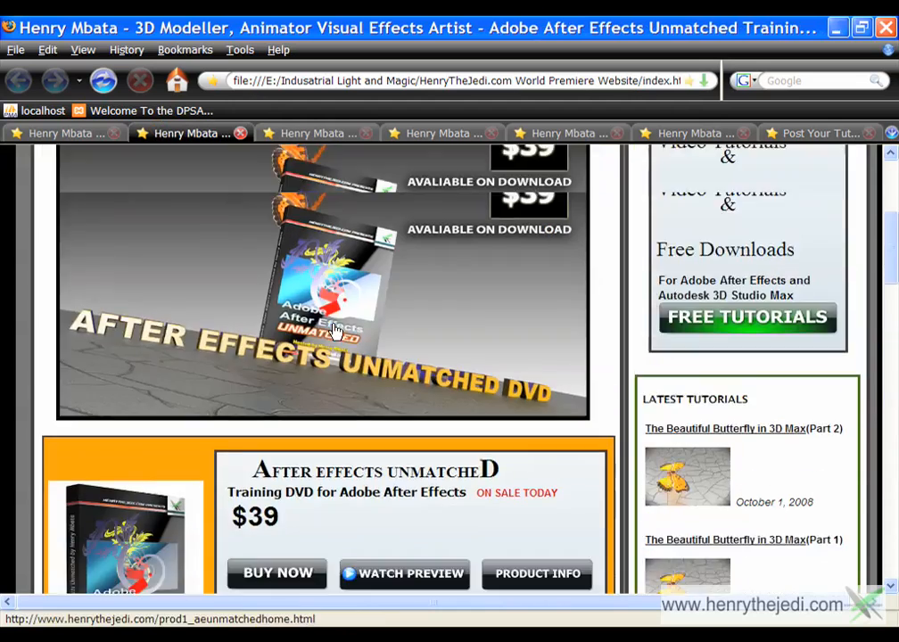
{"action": "scroll", "coordinate": [352, 410], "scroll_direction": "down", "scroll_amount": 10}
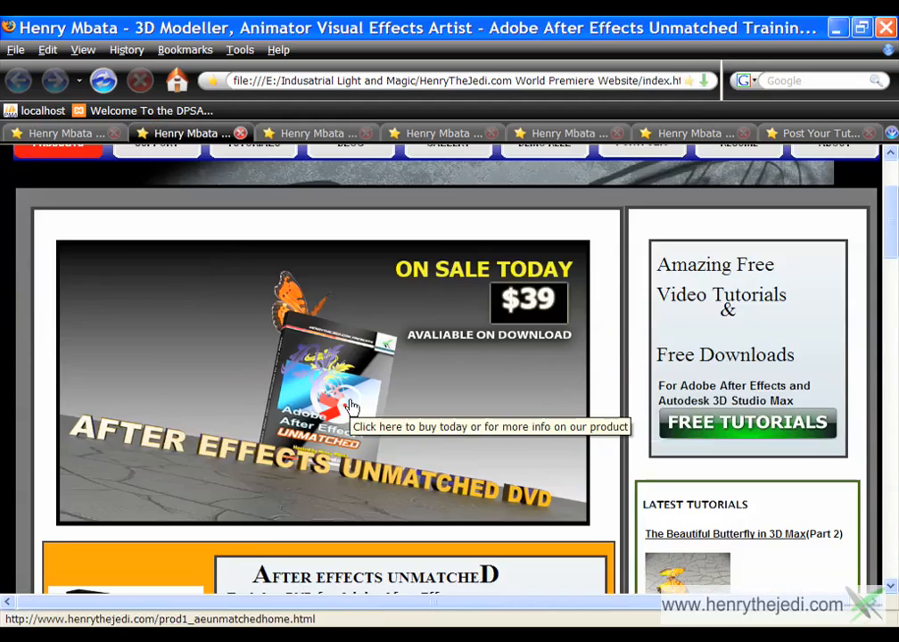
{"action": "scroll", "coordinate": [357, 389], "scroll_direction": "down", "scroll_amount": 8}
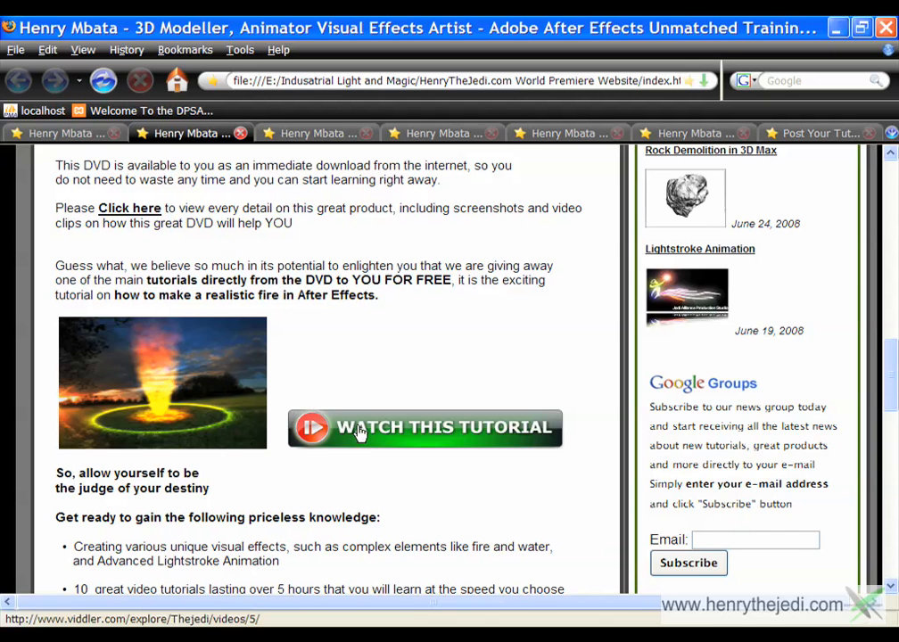
{"action": "scroll", "coordinate": [359, 433], "scroll_direction": "up", "scroll_amount": 2}
{"action": "scroll", "coordinate": [364, 432], "scroll_direction": "down", "scroll_amount": 1}
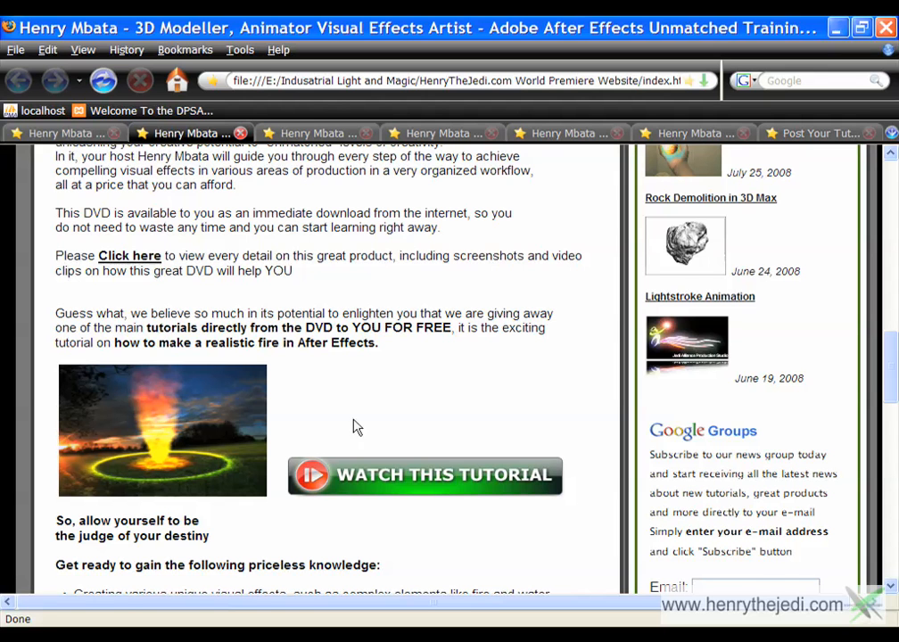
{"action": "scroll", "coordinate": [364, 417], "scroll_direction": "down", "scroll_amount": 3}
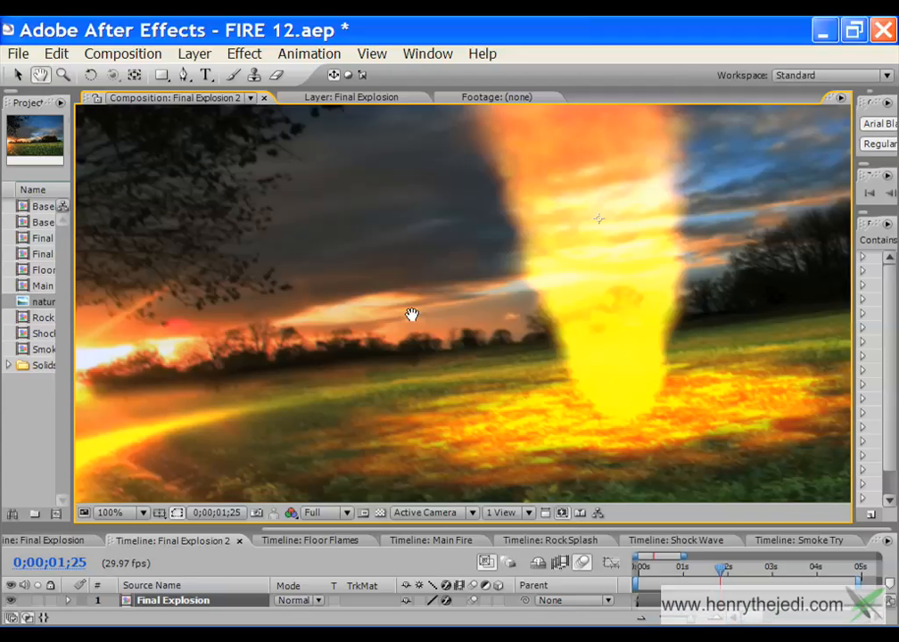
- Switch to After Effects and inspect the fire column and surrounding landscape in the Final Explosion 2 composition
{"action": "left_click_drag", "start_coordinate": [414, 295], "coordinate": [368, 335]}
{"action": "left_click_drag", "start_coordinate": [543, 318], "coordinate": [616, 285]}
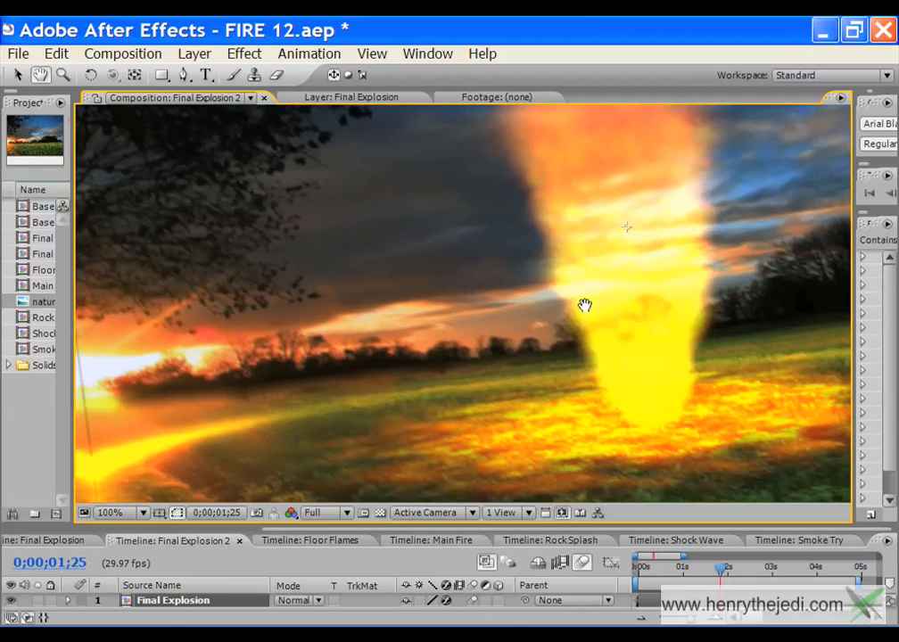
{"action": "left_click_drag", "start_coordinate": [601, 312], "coordinate": [460, 317]}
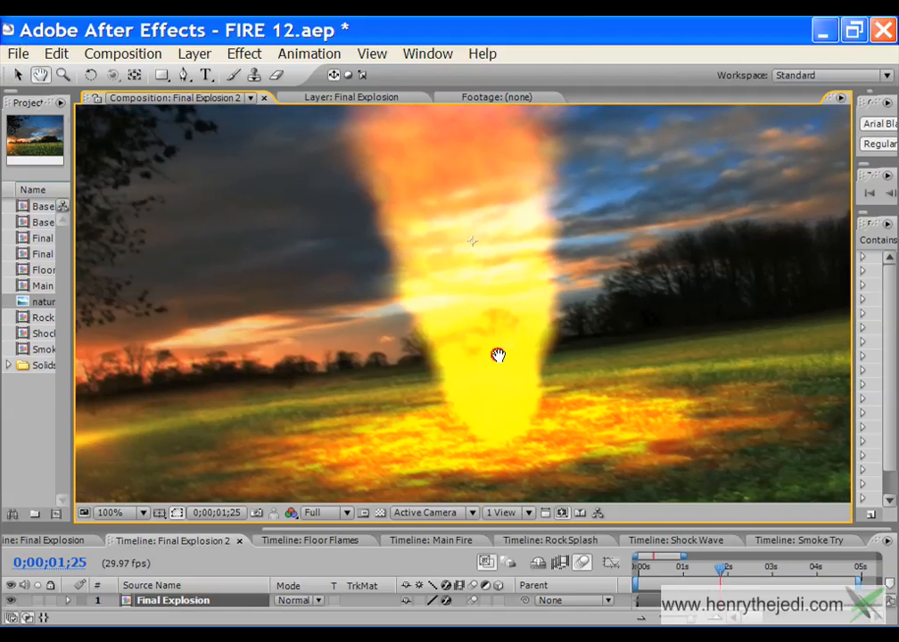
{"action": "left_click_drag", "start_coordinate": [497, 355], "coordinate": [357, 389]}
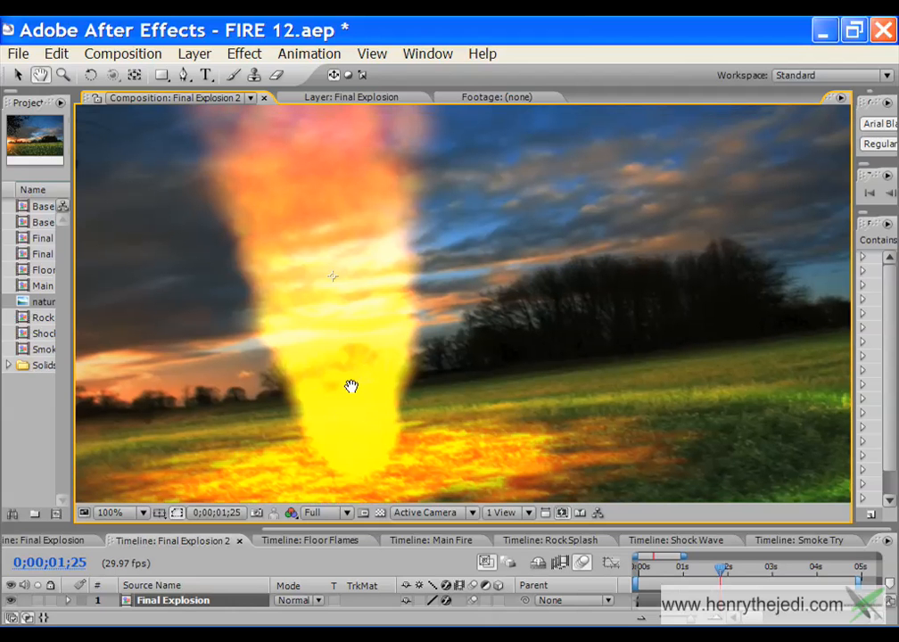
- Compare the fire composite with the original nature_0043.jpg photo in Windows Picture and Fax Viewer, and return to After Effects
{"action": "mouse_move", "coordinate": [356, 388]}
{"action": "left_mouse_down"}
{"action": "mouse_move", "coordinate": [327, 359]}
{"action": "mouse_move", "coordinate": [277, 378]}
{"action": "mouse_move", "coordinate": [359, 379]}
{"action": "left_mouse_up"}
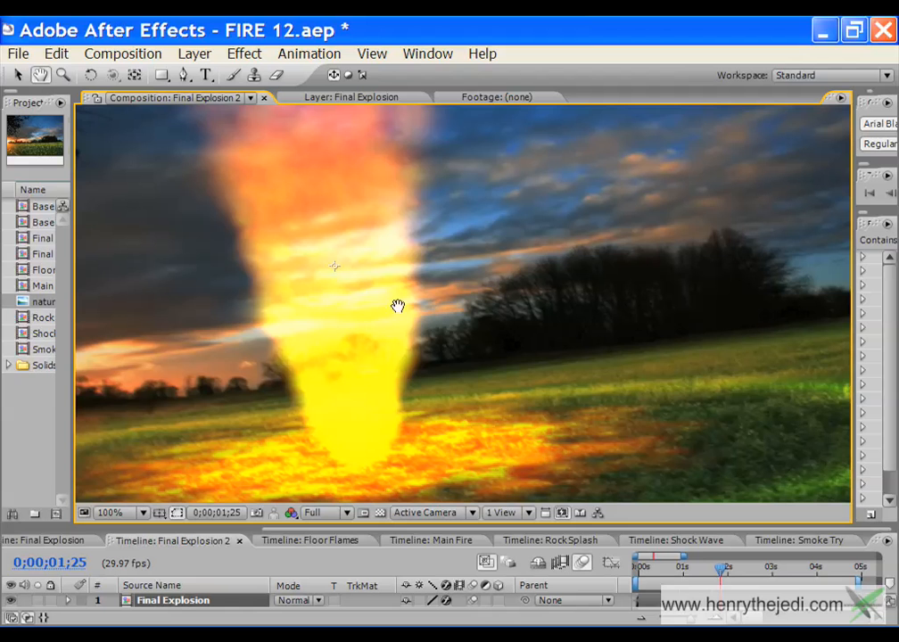
{"action": "left_click", "coordinate": [25, 77]}
{"action": "left_click_drag", "start_coordinate": [360, 321], "coordinate": [458, 331]}
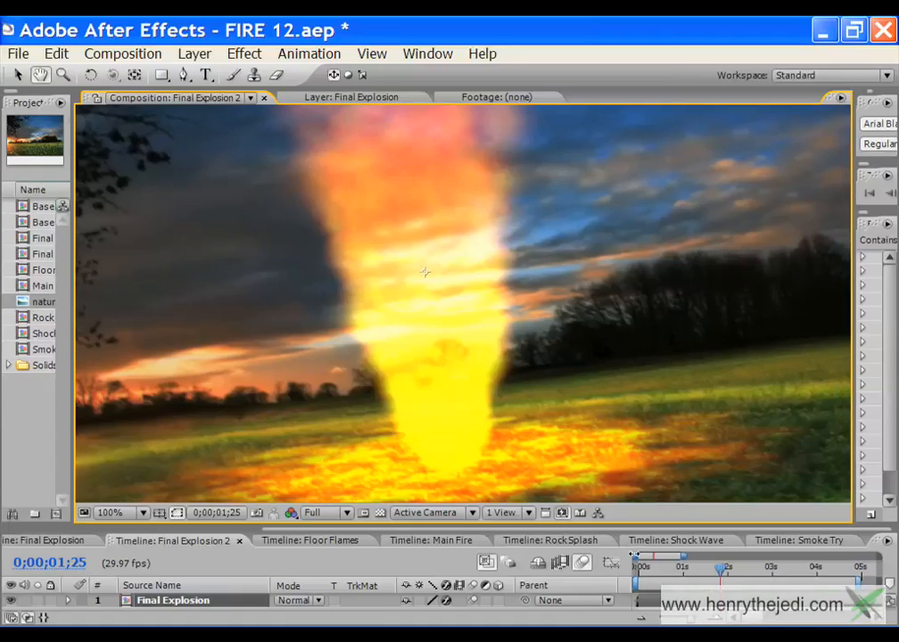
{"action": "key", "text": "alt+Tab"}
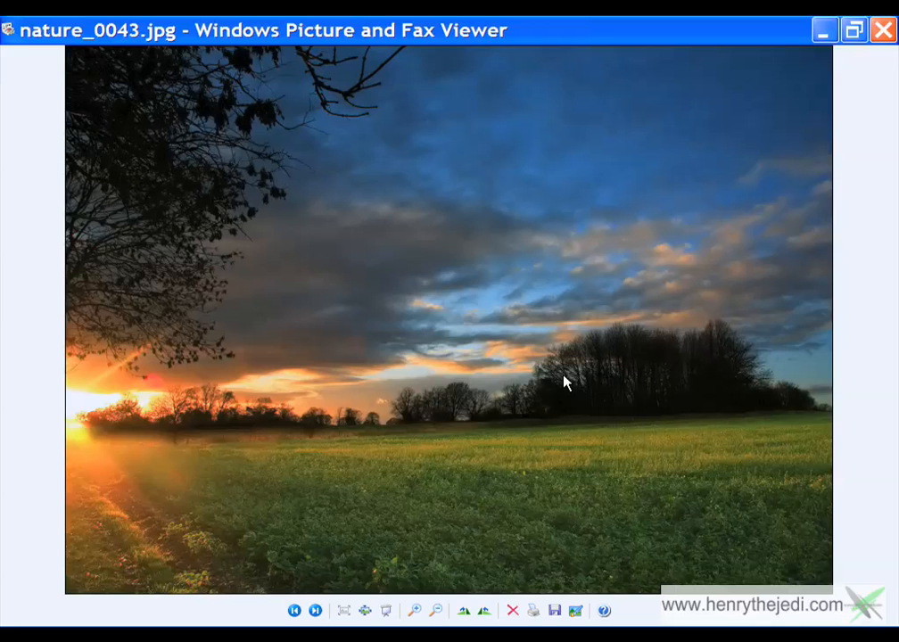
{"action": "key", "text": "alt+Tab"}
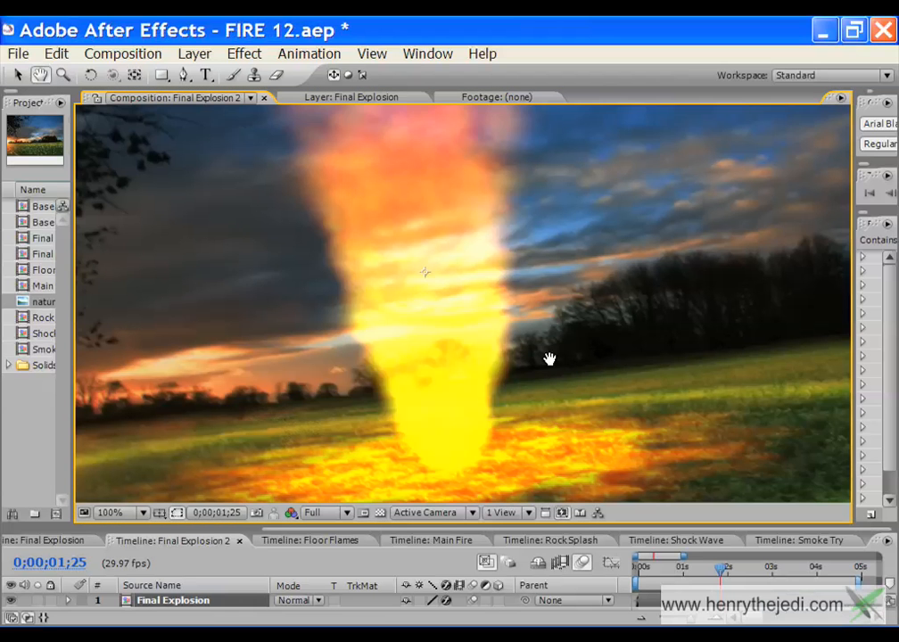
- Examine the fire column, the burning ground around its base and the tree line in the Final Explosion 2 composition
{"action": "left_click_drag", "start_coordinate": [549, 359], "coordinate": [539, 366]}
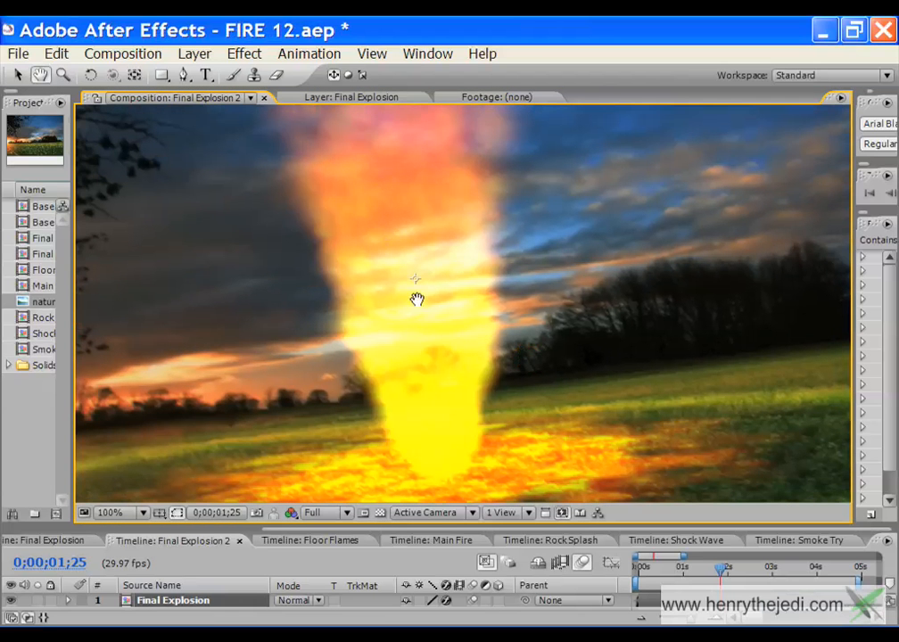
{"action": "left_click_drag", "start_coordinate": [506, 476], "coordinate": [490, 402]}
{"action": "left_click_drag", "start_coordinate": [618, 342], "coordinate": [493, 383]}
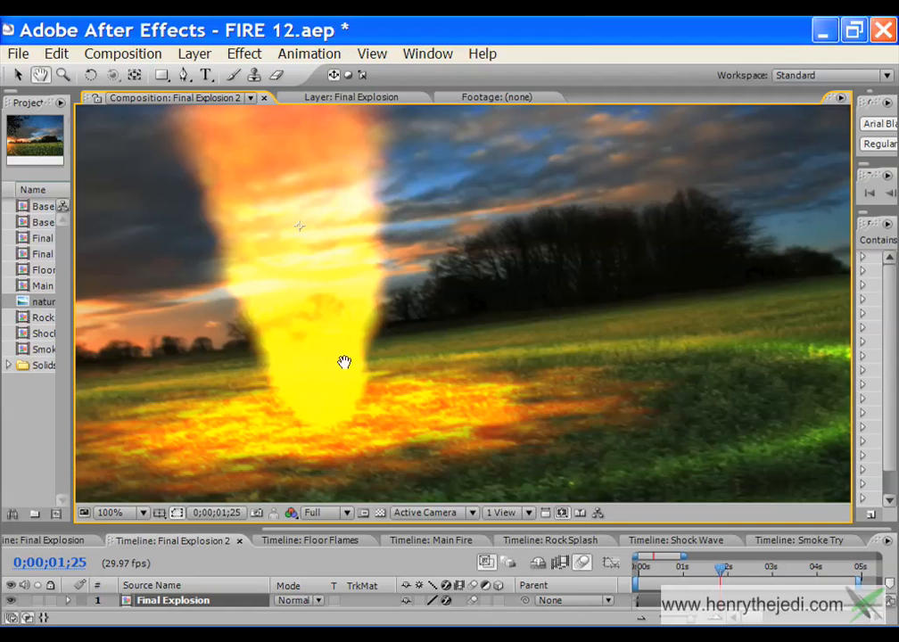
{"action": "left_click_drag", "start_coordinate": [610, 402], "coordinate": [574, 406]}
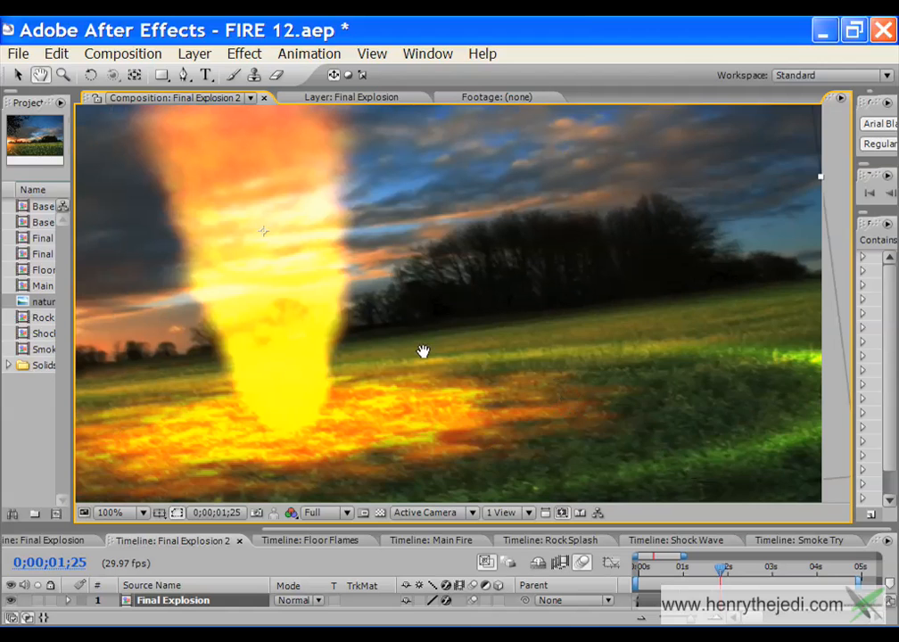
{"action": "left_click_drag", "start_coordinate": [423, 351], "coordinate": [528, 339]}
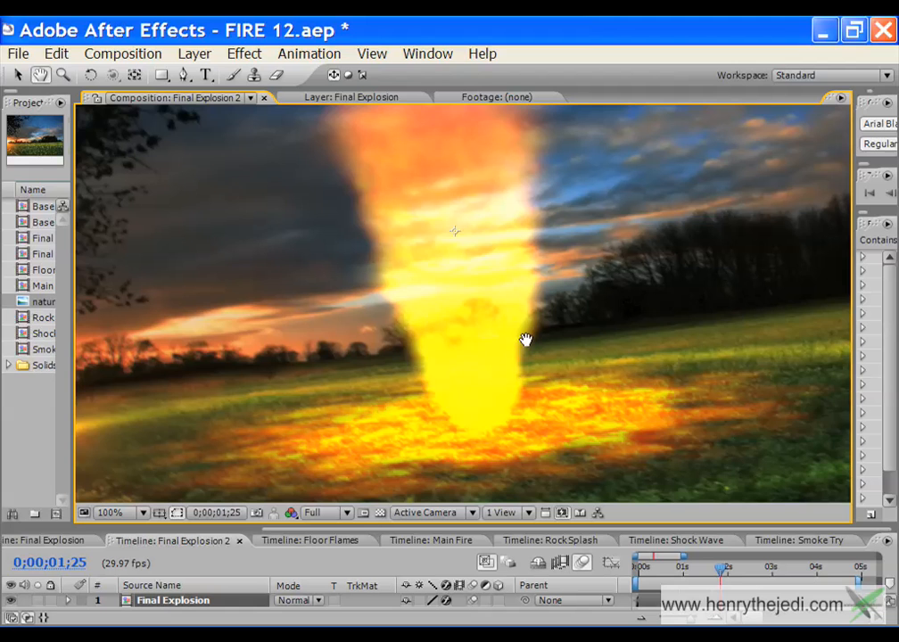
{"action": "left_click_drag", "start_coordinate": [418, 351], "coordinate": [451, 335]}
{"action": "left_click_drag", "start_coordinate": [669, 323], "coordinate": [531, 352]}
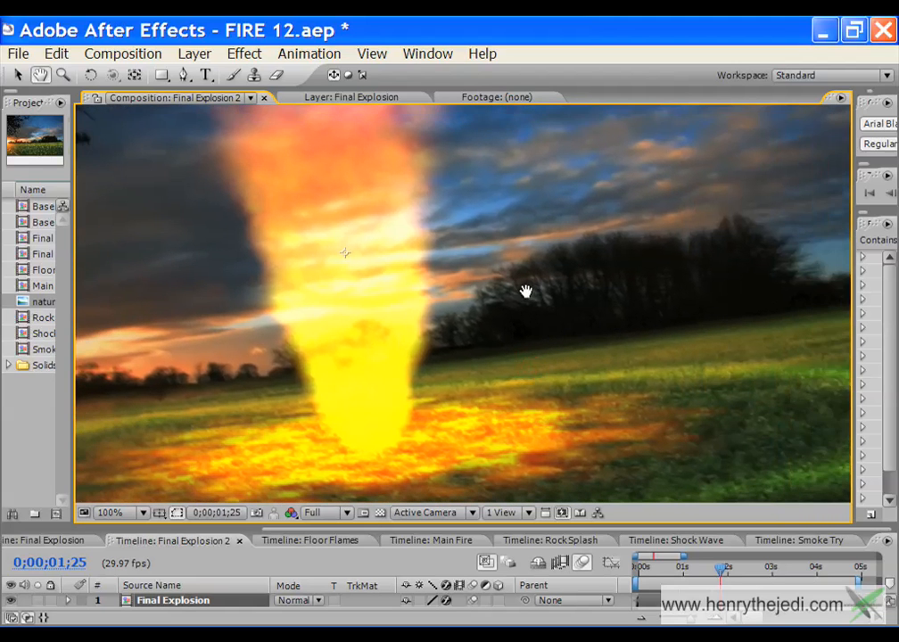
{"action": "left_click_drag", "start_coordinate": [424, 329], "coordinate": [493, 347]}
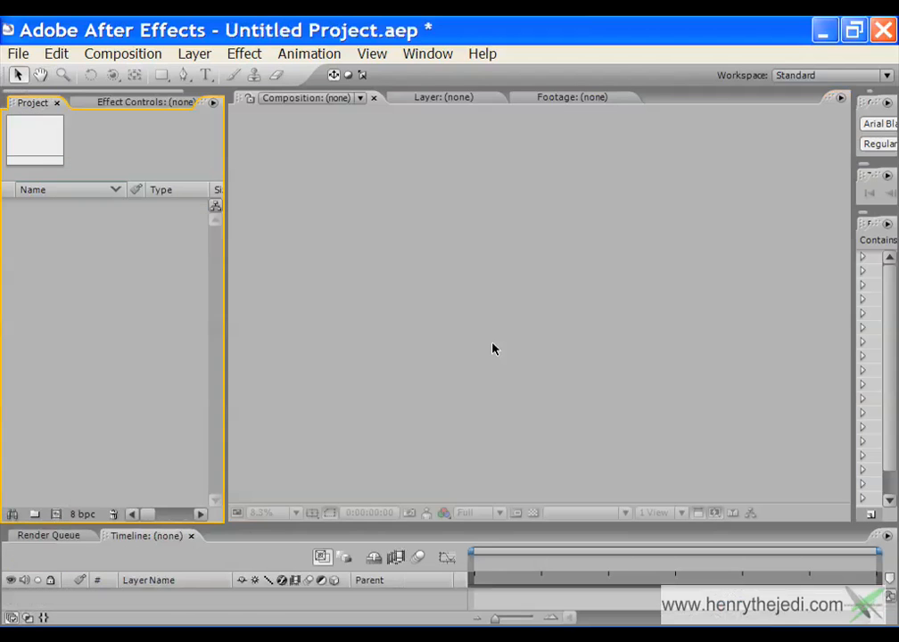
- Import nature_0043.jpg from the (Footage) folder into the untitled project as footage
{"action": "left_click", "coordinate": [17, 53]}
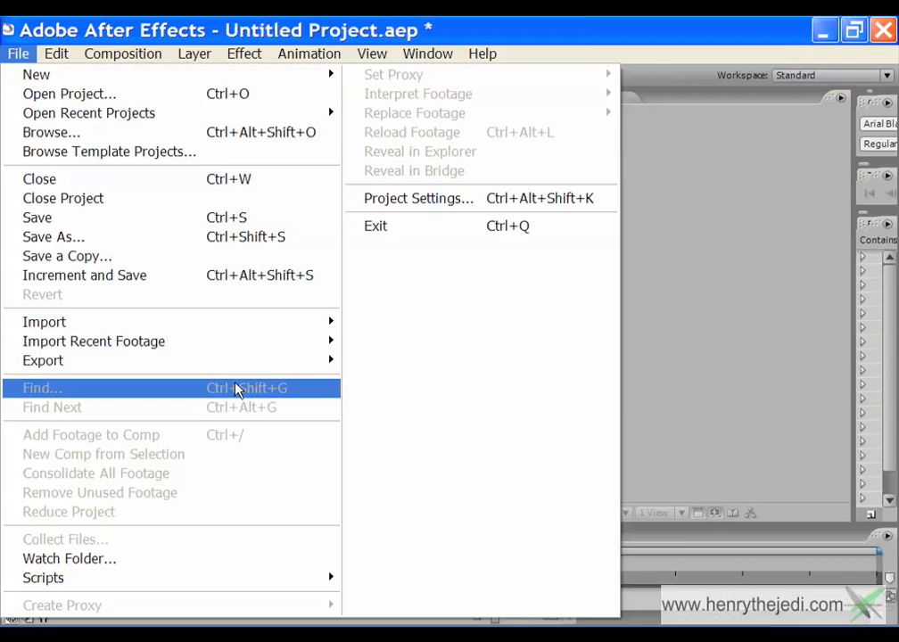
{"action": "mouse_move", "coordinate": [303, 325]}
{"action": "left_click", "coordinate": [388, 321]}
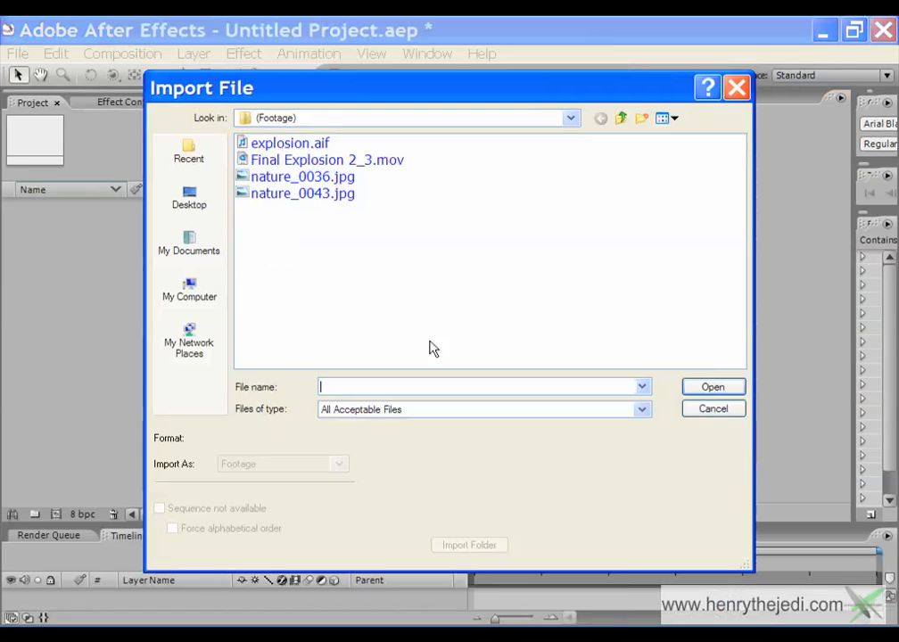
{"action": "left_click", "coordinate": [664, 118]}
{"action": "left_click", "coordinate": [669, 139]}
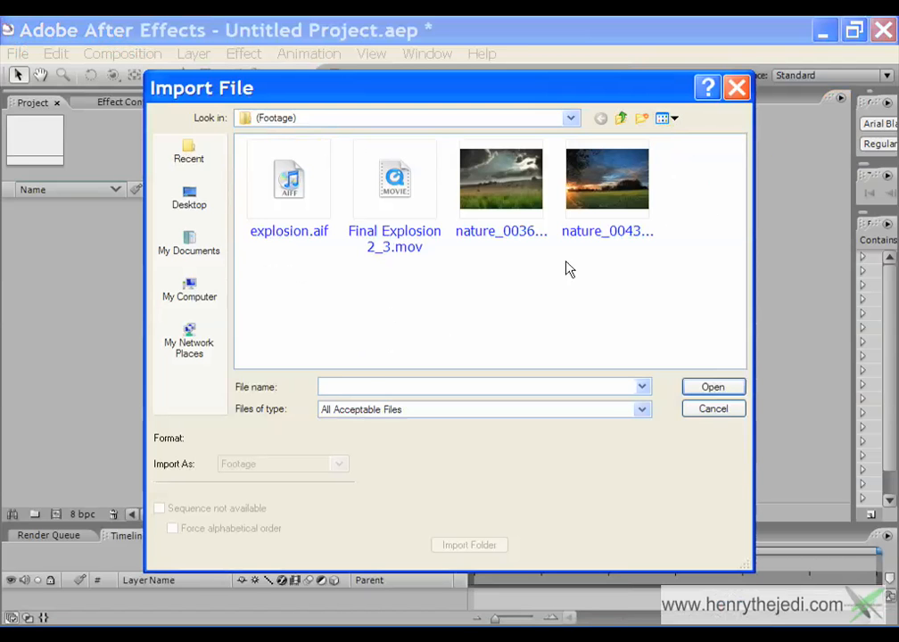
{"action": "left_click", "coordinate": [609, 207]}
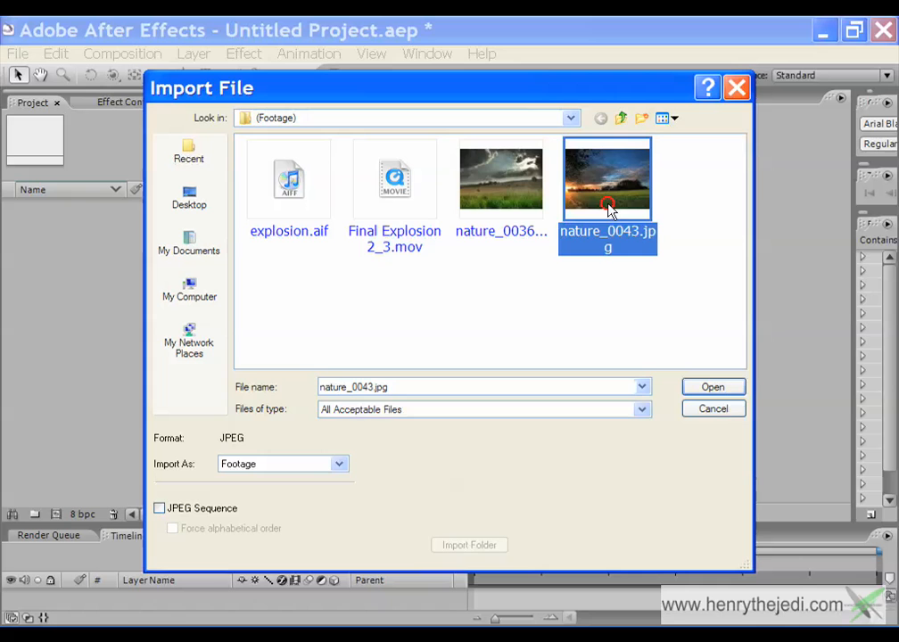
{"action": "left_click", "coordinate": [725, 391]}
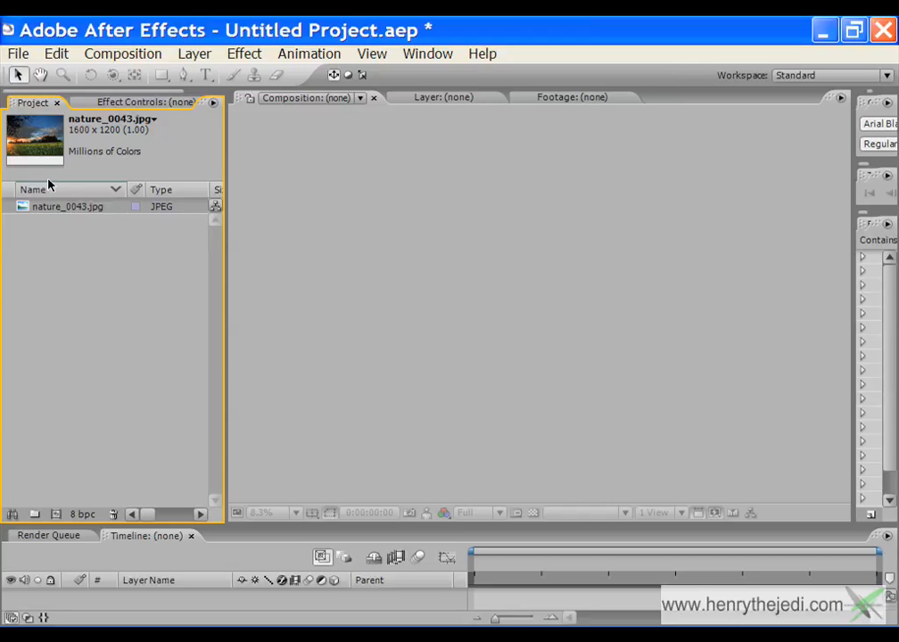
- Create a new 720 × 576 composition with a duration of 0;00;05;00
{"action": "left_click", "coordinate": [121, 55]}
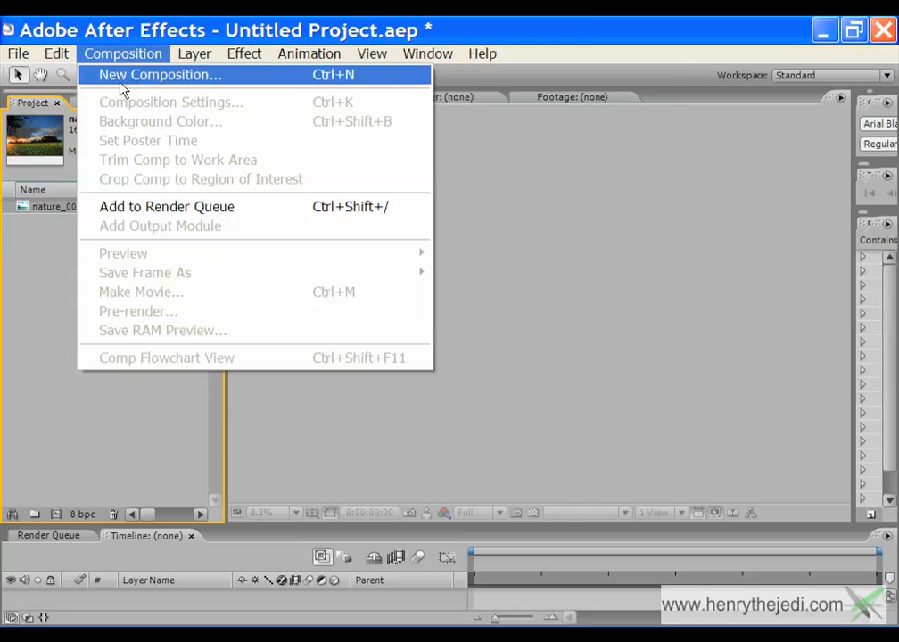
{"action": "left_click", "coordinate": [140, 79]}
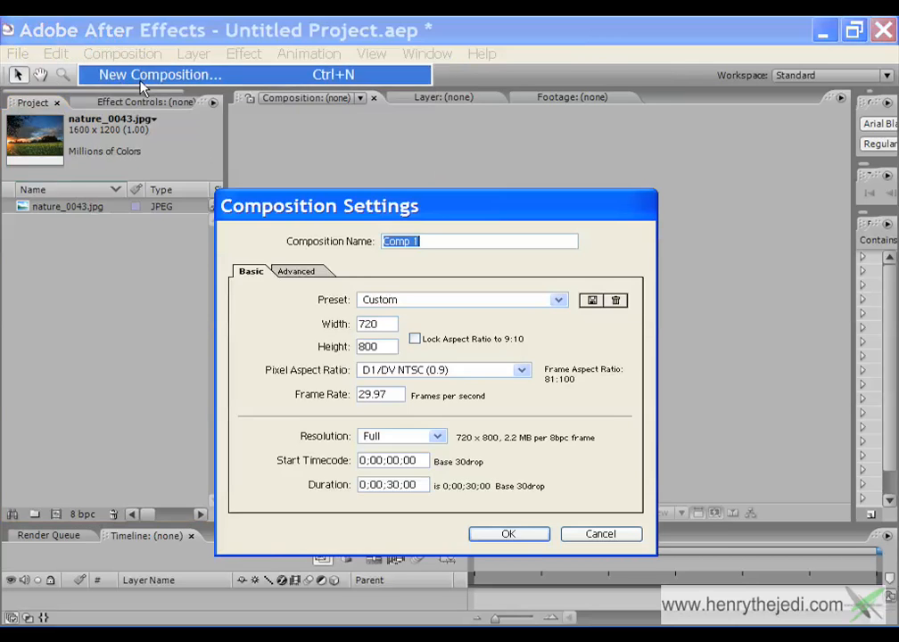
{"action": "left_click", "coordinate": [371, 346]}
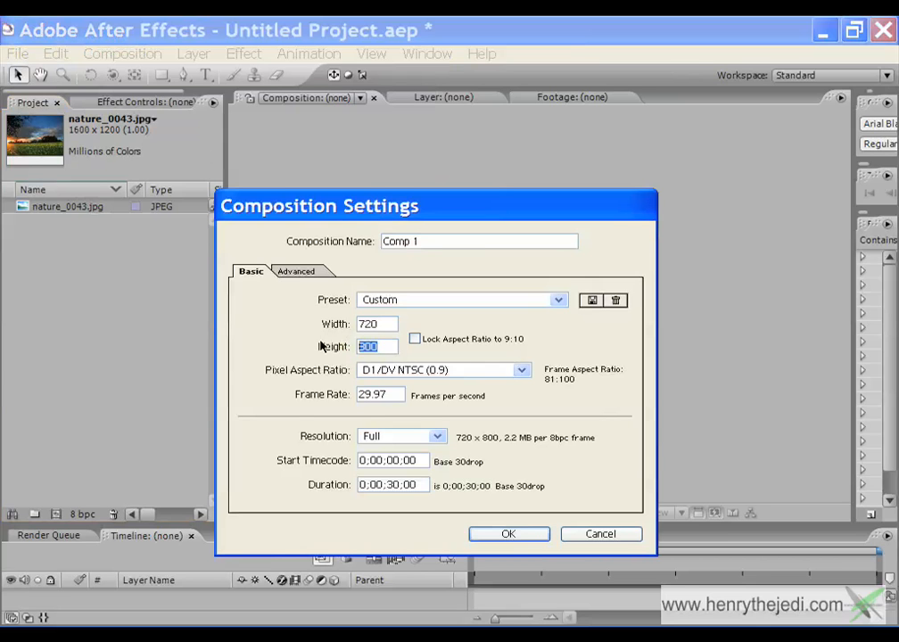
{"action": "type", "text": "7"}
{"action": "key", "text": "BackSpace"}
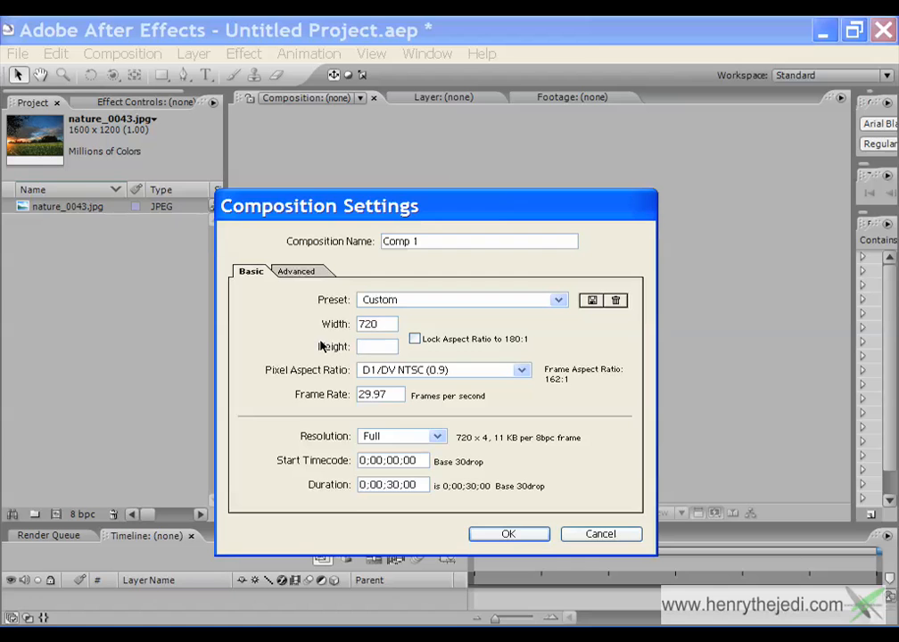
{"action": "type", "text": "576"}
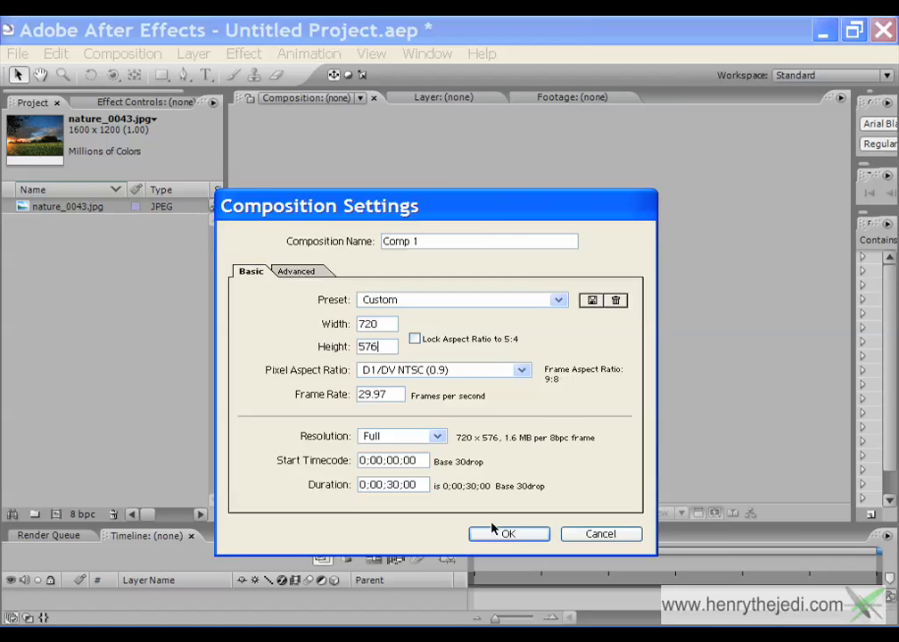
{"action": "left_click", "coordinate": [391, 485]}
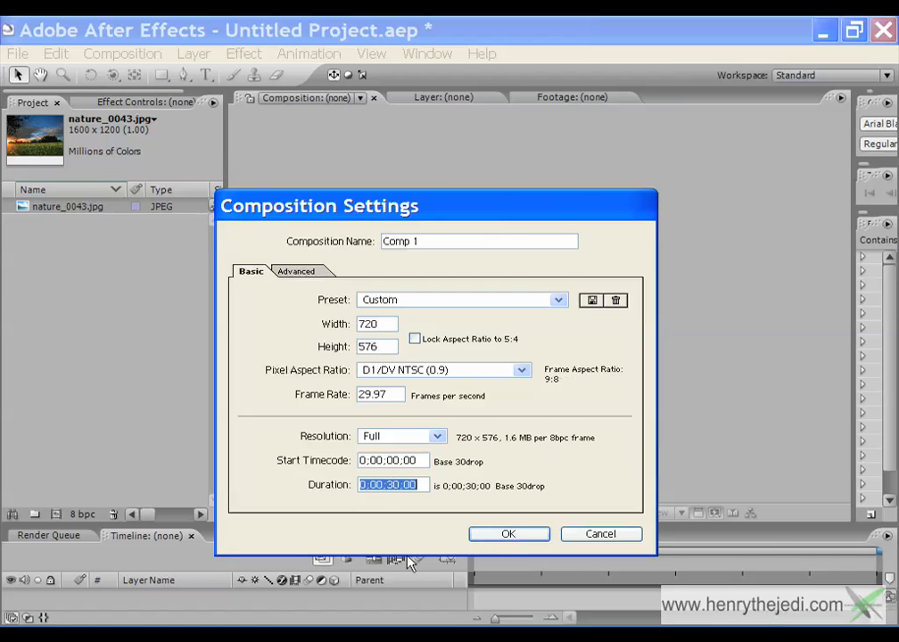
{"action": "key", "text": "BackSpace"}
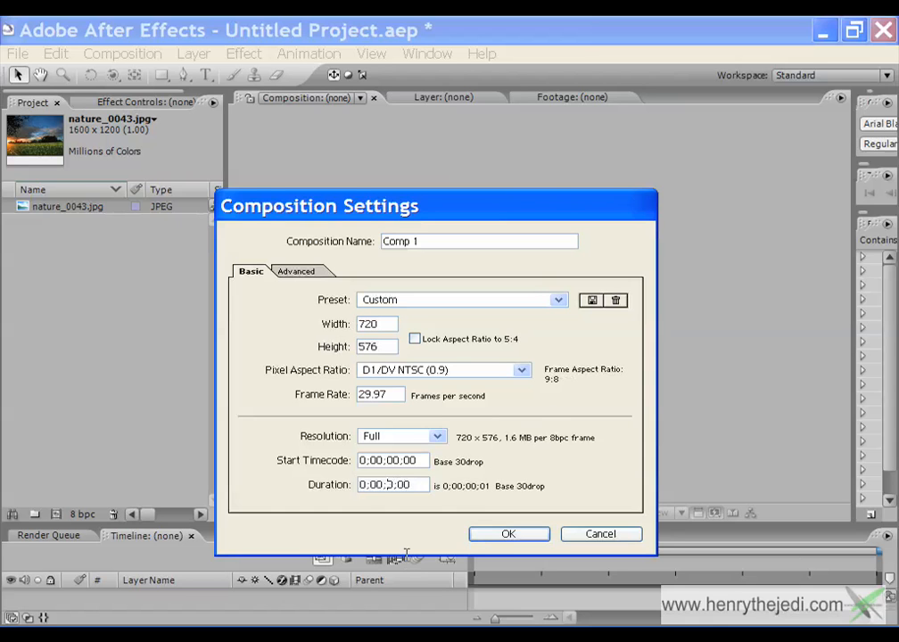
{"action": "type", "text": "5"}
{"action": "left_click", "coordinate": [489, 537]}
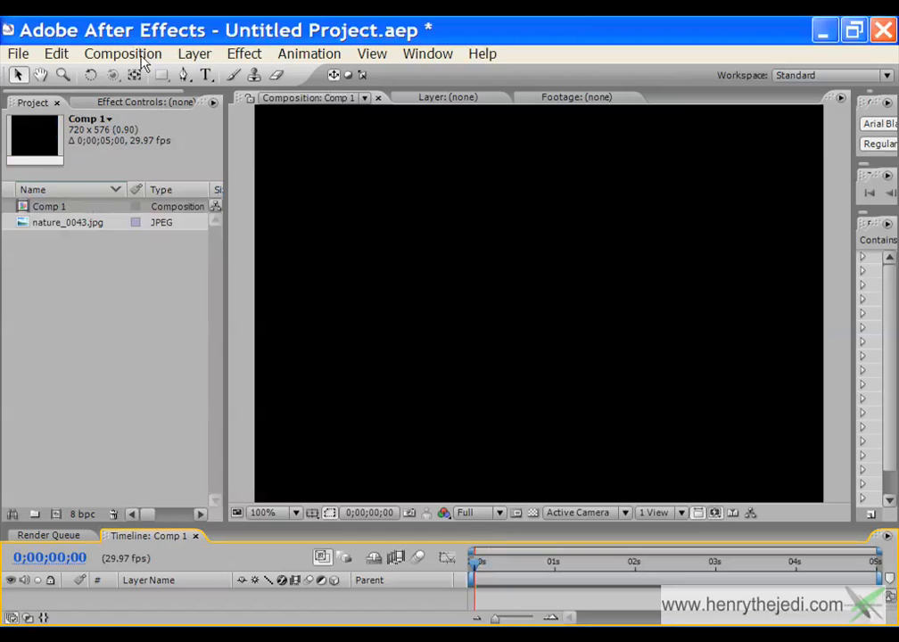
- Rename the composition Main Fire in its settings, with a height of 800 and a duration of 0;00;15;00
{"action": "left_click", "coordinate": [339, 183]}
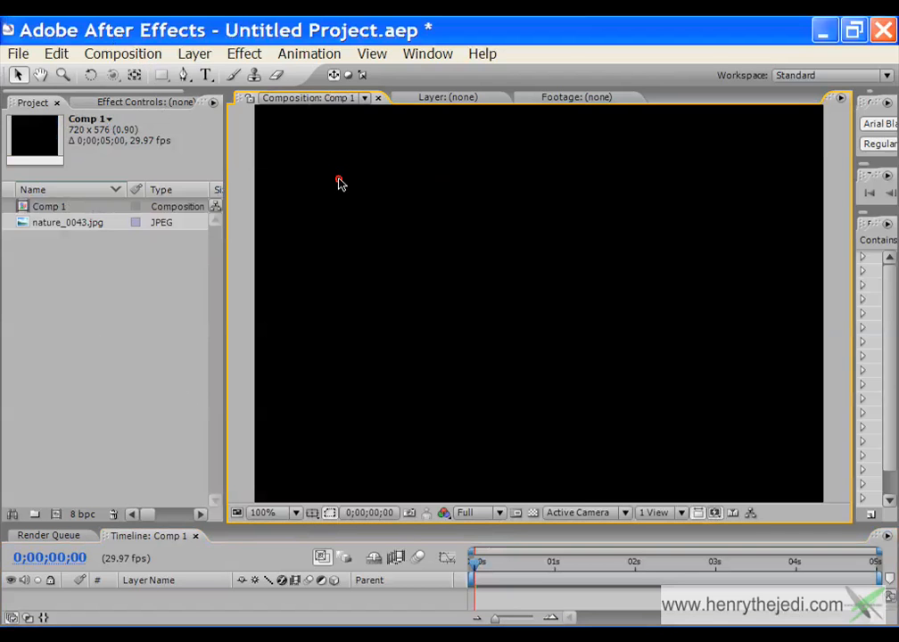
{"action": "left_click", "coordinate": [95, 55]}
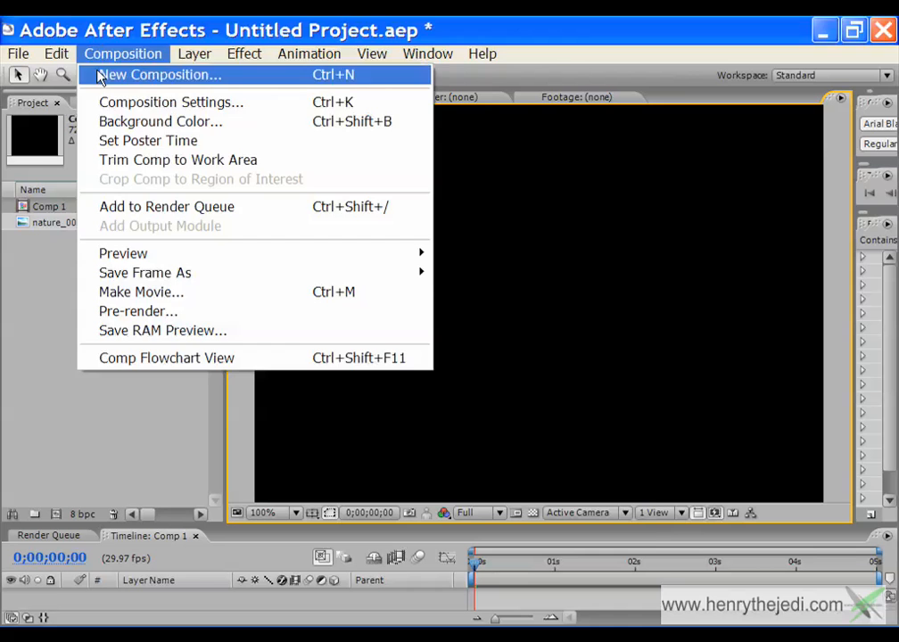
{"action": "left_click", "coordinate": [134, 101]}
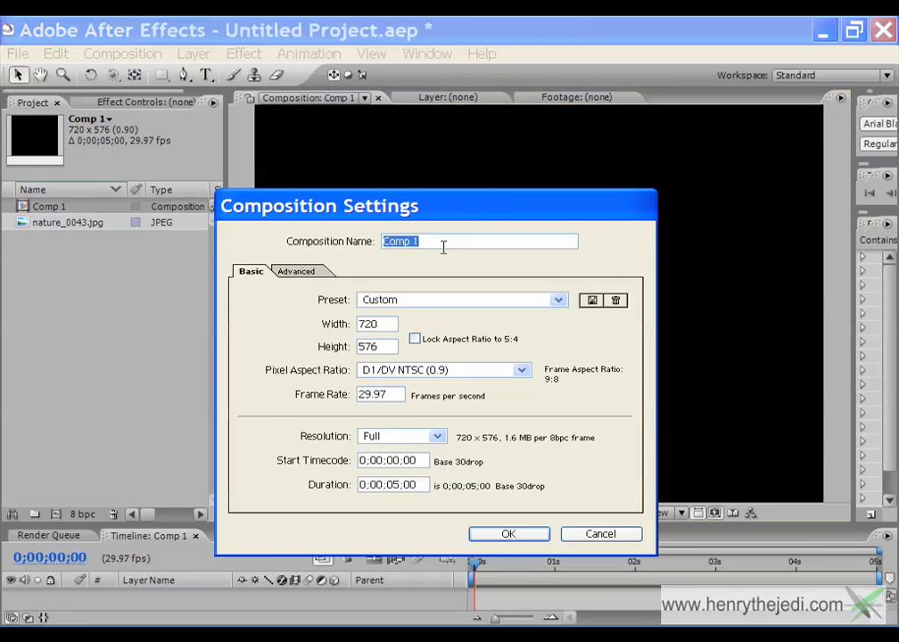
{"action": "type", "text": "Main Fire"}
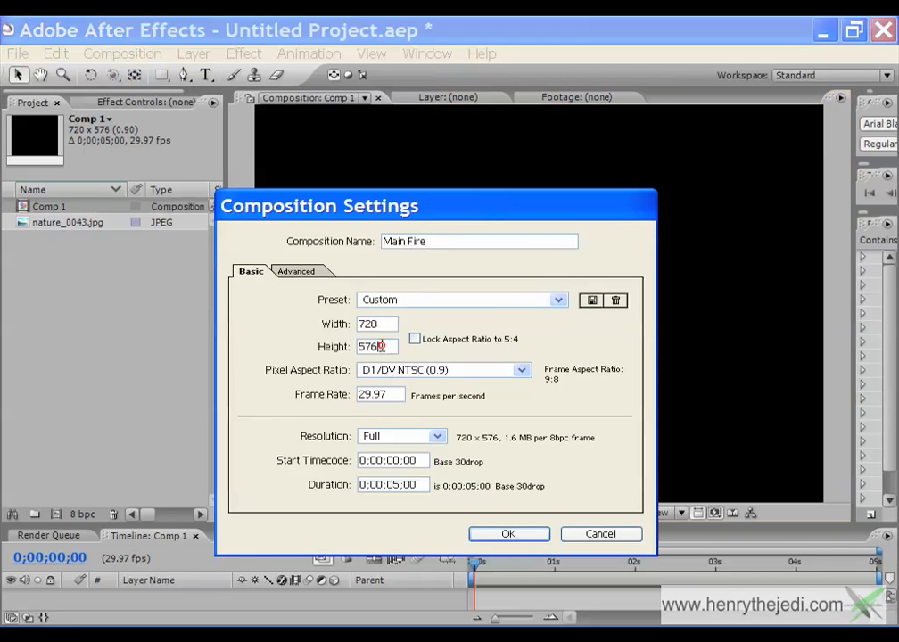
{"action": "left_click_drag", "start_coordinate": [381, 346], "coordinate": [344, 352]}
{"action": "type", "text": "800"}
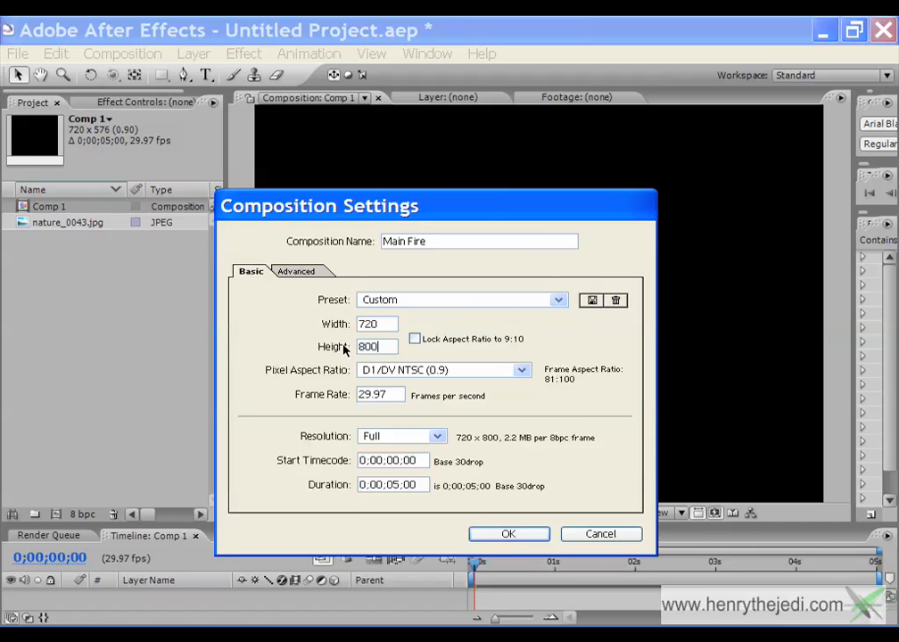
{"action": "left_click", "coordinate": [396, 493]}
{"action": "key", "text": "BackSpace"}
{"action": "type", "text": "1"}
{"action": "left_click", "coordinate": [500, 535]}
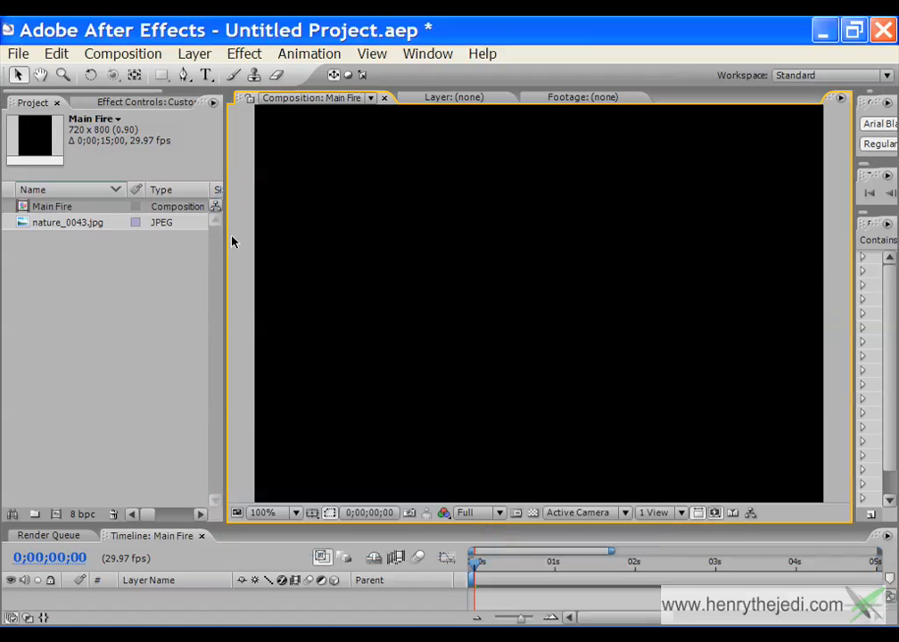
- Add a black 720 × 800 solid named Fire to the Main Fire composition, and enlarge the composition and timeline areas
{"action": "left_click_drag", "start_coordinate": [223, 245], "coordinate": [185, 236]}
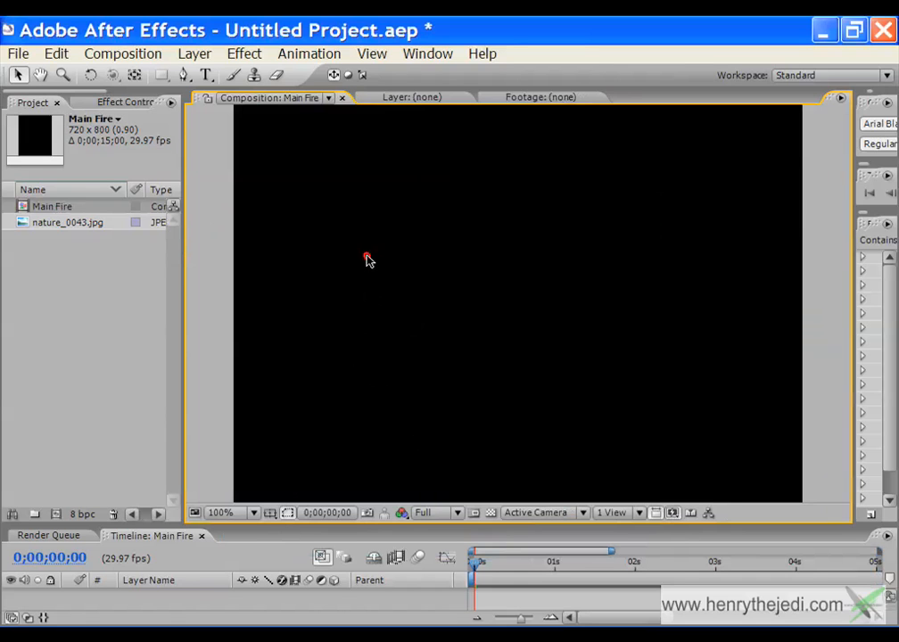
{"action": "left_click", "coordinate": [198, 56]}
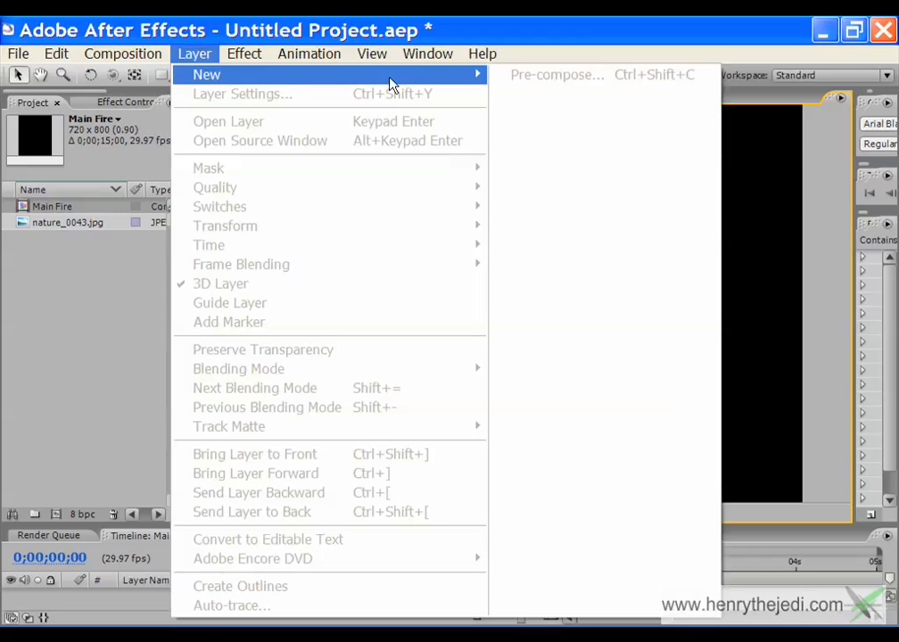
{"action": "mouse_move", "coordinate": [392, 75]}
{"action": "left_click", "coordinate": [597, 94]}
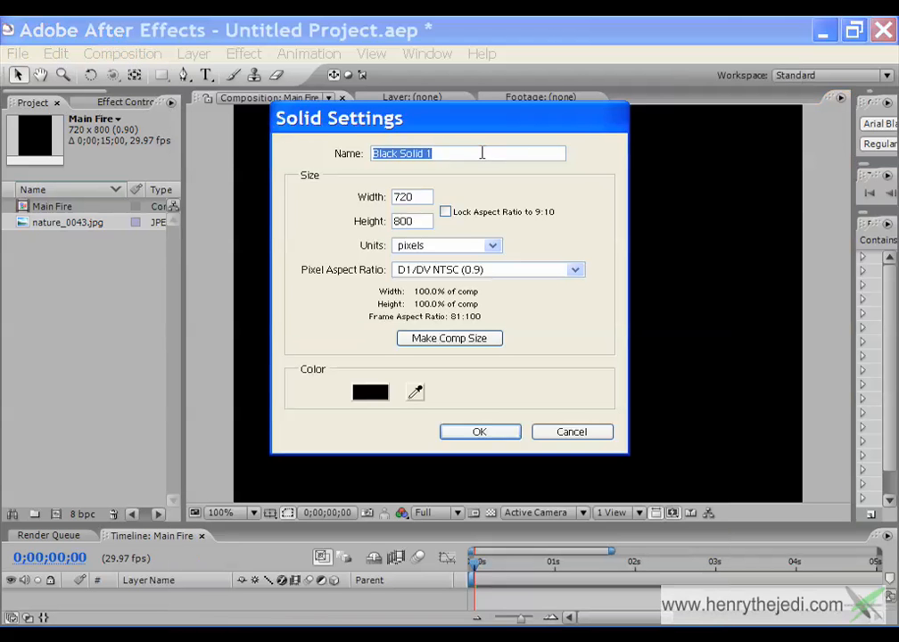
{"action": "type", "text": "Fire"}
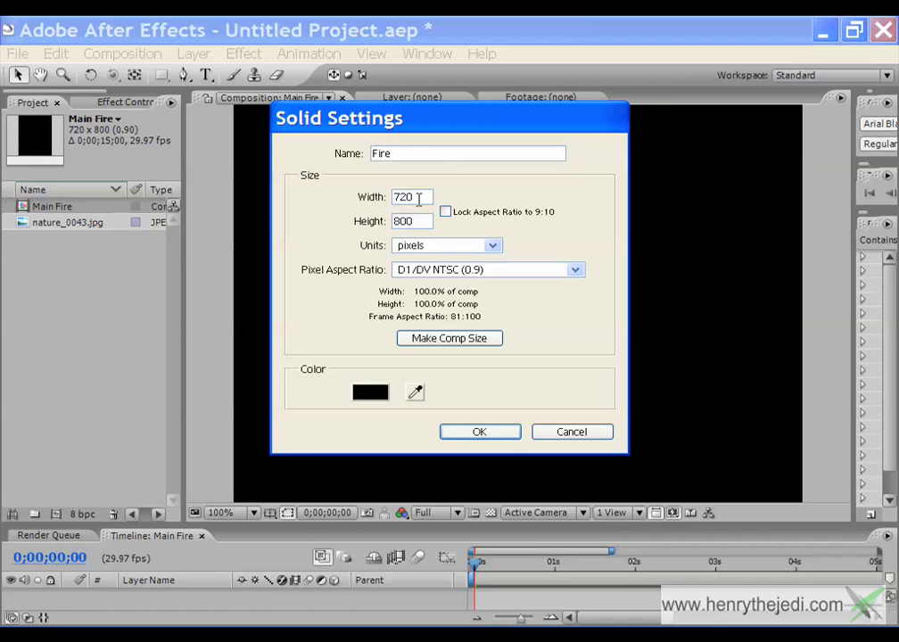
{"action": "left_click", "coordinate": [471, 434]}
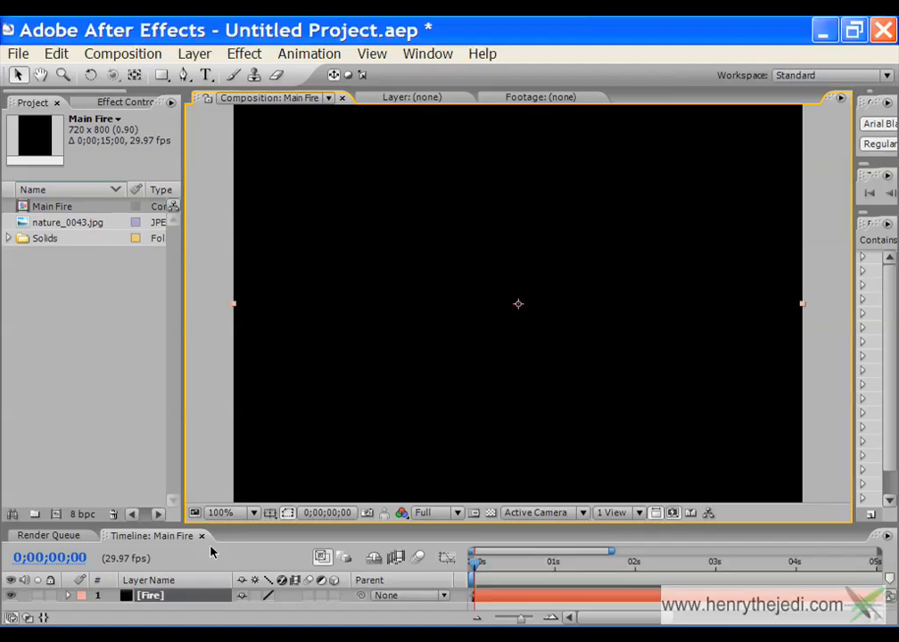
{"action": "left_click_drag", "start_coordinate": [215, 524], "coordinate": [215, 497]}
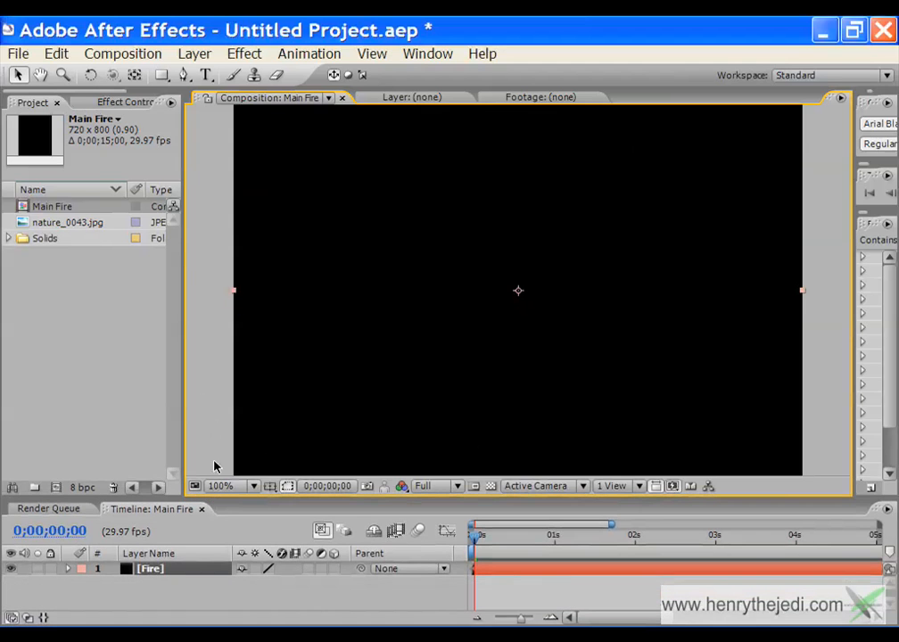
- Apply the Particle Playground effect to the Fire layer
{"action": "left_click", "coordinate": [174, 572]}
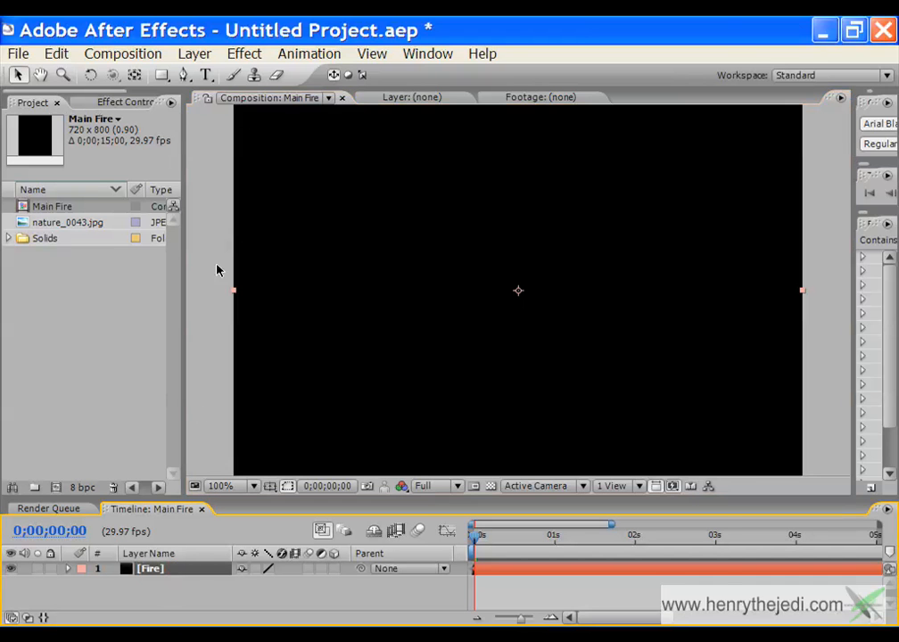
{"action": "left_click", "coordinate": [195, 53]}
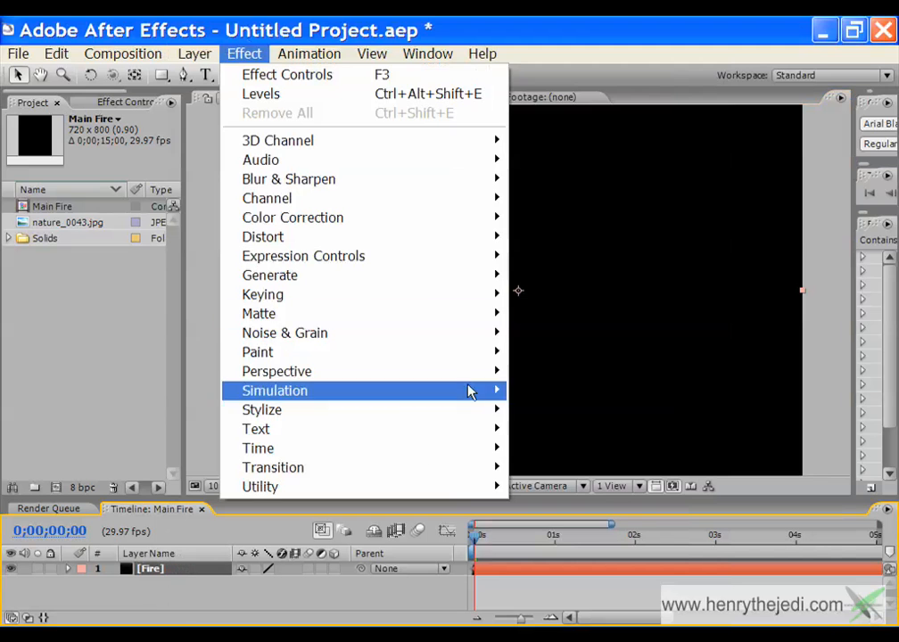
{"action": "mouse_move", "coordinate": [473, 396]}
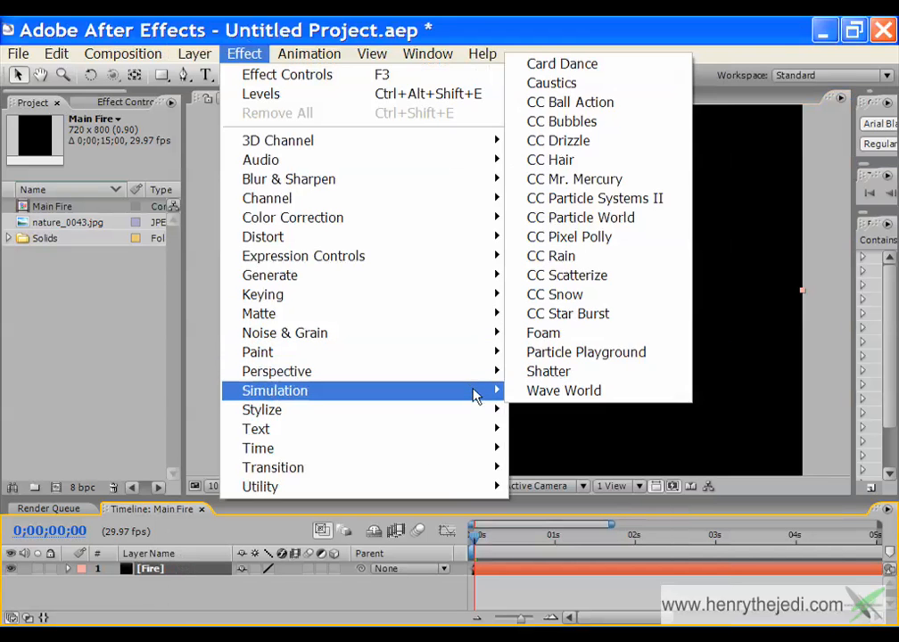
{"action": "left_click", "coordinate": [571, 353]}
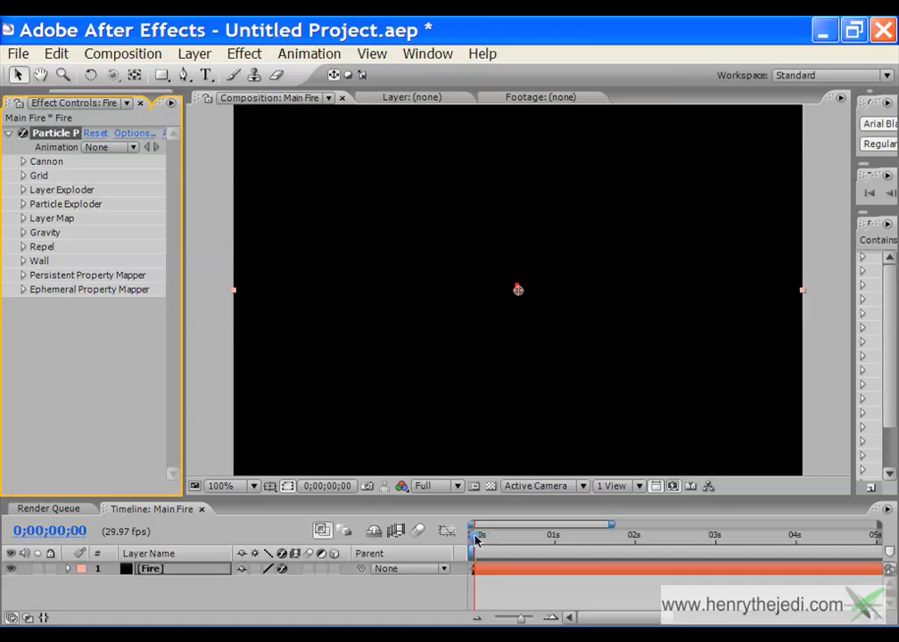
- Preview the default particle emission over the first seconds and show more of the composition's duration in the timeline
{"action": "left_click_drag", "start_coordinate": [477, 540], "coordinate": [541, 569]}
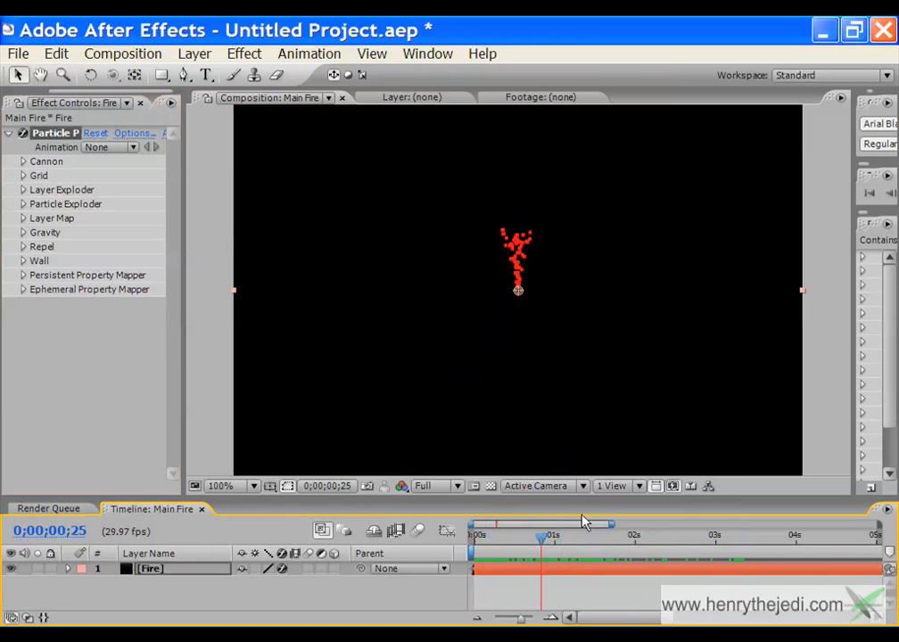
{"action": "key", "text": "space"}
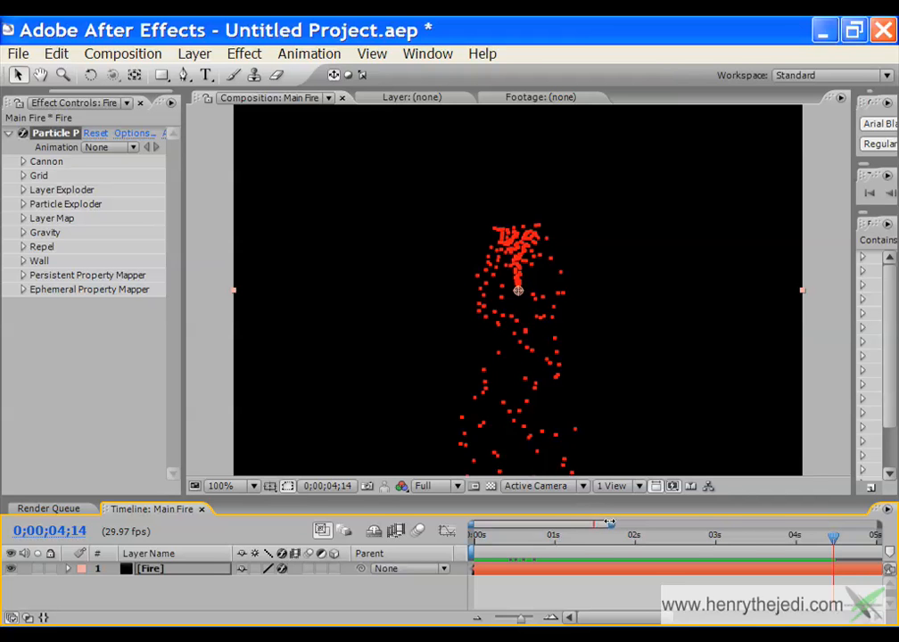
{"action": "left_click_drag", "start_coordinate": [612, 525], "coordinate": [763, 524]}
{"action": "left_click_drag", "start_coordinate": [644, 538], "coordinate": [558, 546]}
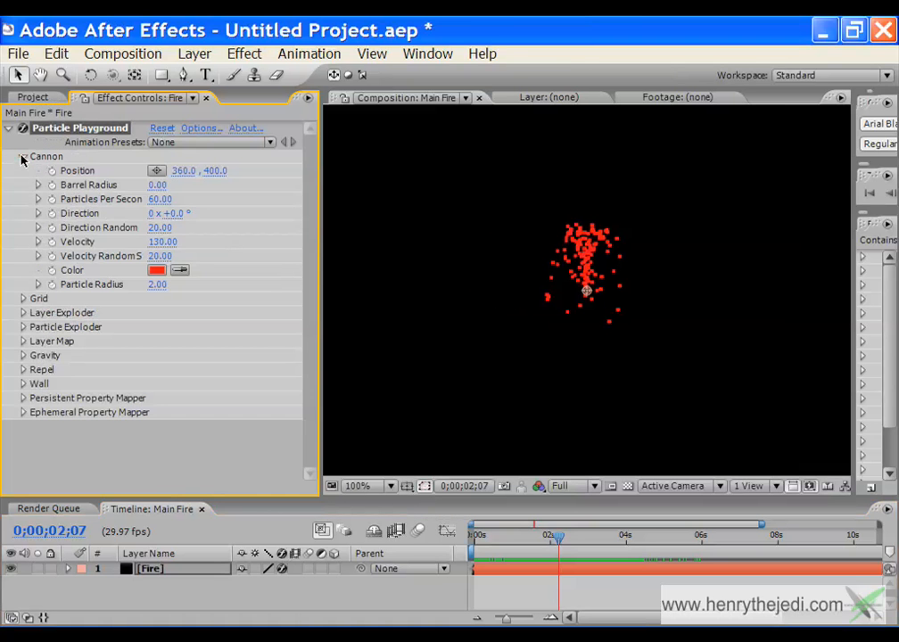
- Set the particle cannon's Barrel Radius to 30 and Particles Per Second to 120
{"action": "left_click", "coordinate": [24, 157]}
{"action": "left_click", "coordinate": [24, 157]}
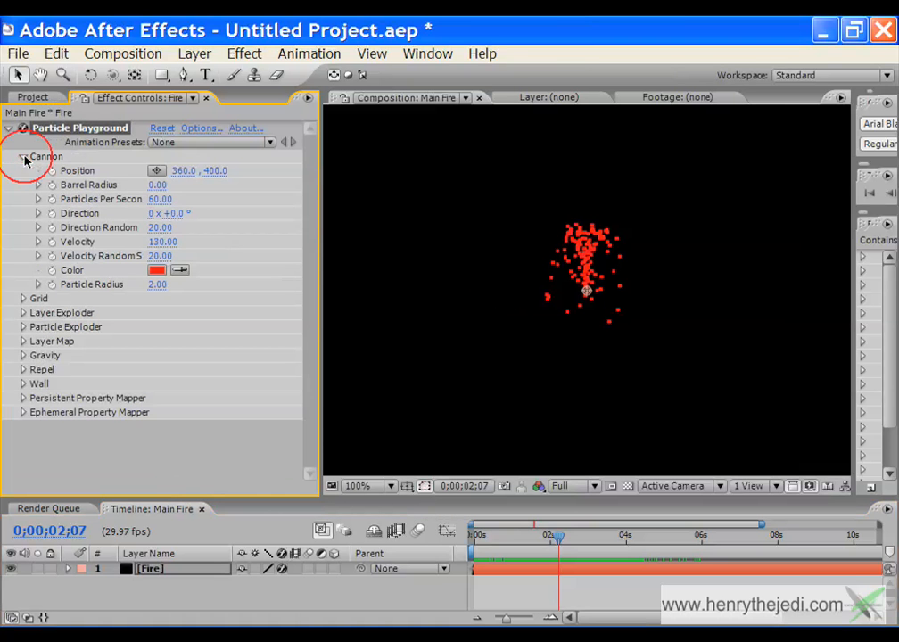
{"action": "left_click", "coordinate": [161, 185]}
{"action": "type", "text": "30"}
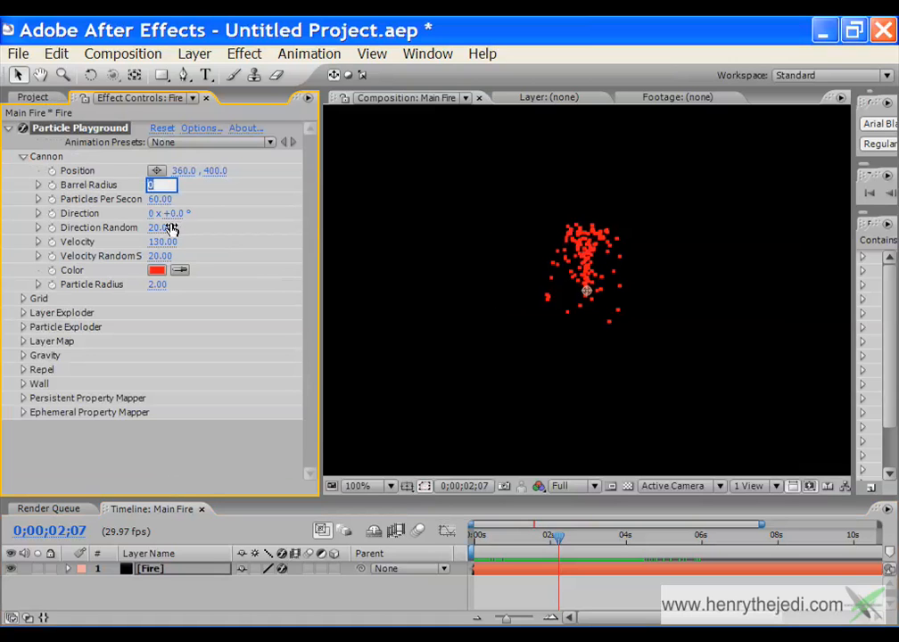
{"action": "left_click", "coordinate": [166, 199]}
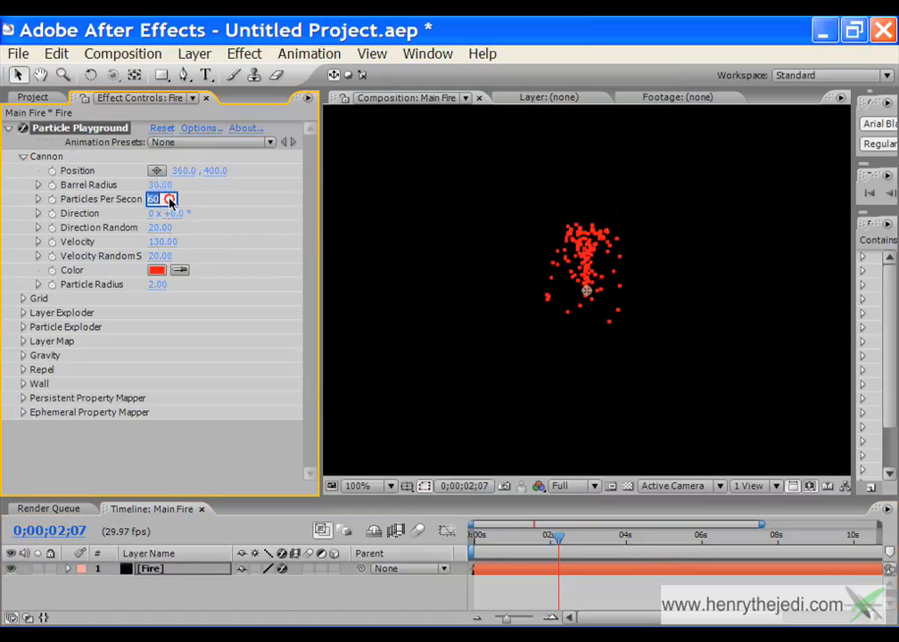
{"action": "type", "text": "12"}
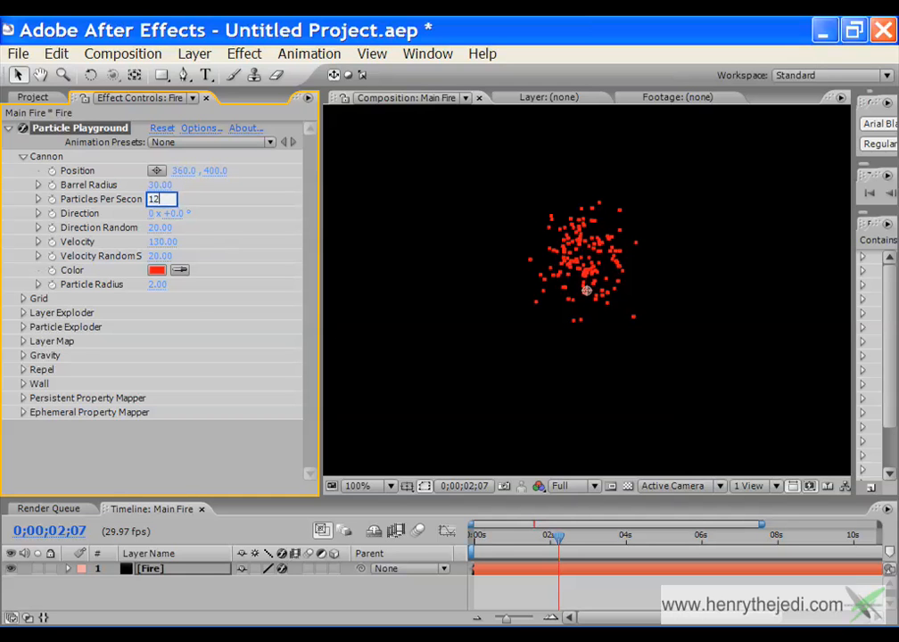
{"action": "type", "text": "0"}
{"action": "key", "text": "Return"}
- Set the cannon's Direction to -317° and Velocity to 38, and check the particle stream at 0;00;01;19
{"action": "left_click", "coordinate": [175, 213]}
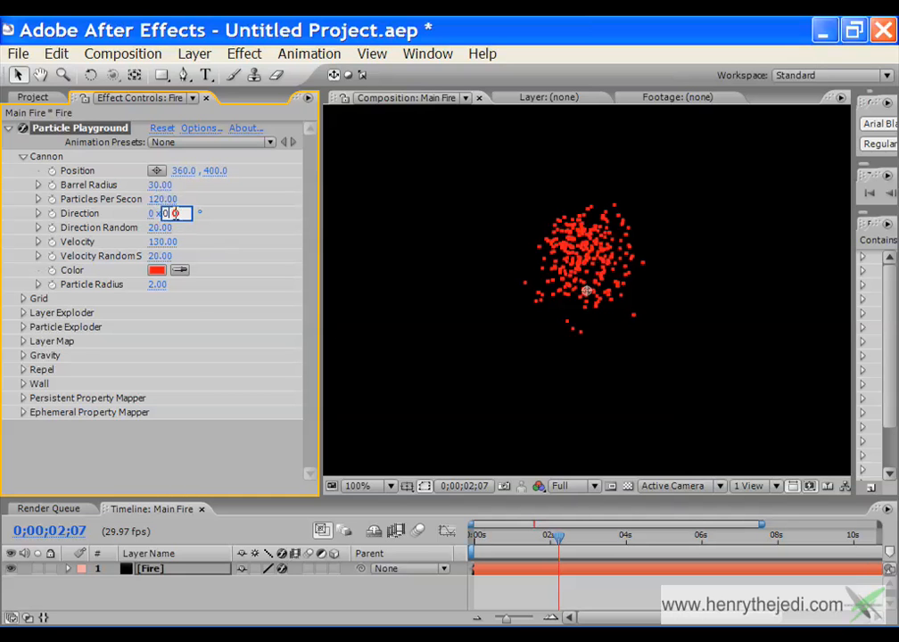
{"action": "type", "text": "-317"}
{"action": "left_click", "coordinate": [162, 242]}
{"action": "left_click_drag", "start_coordinate": [170, 242], "coordinate": [149, 243]}
{"action": "type", "text": "38"}
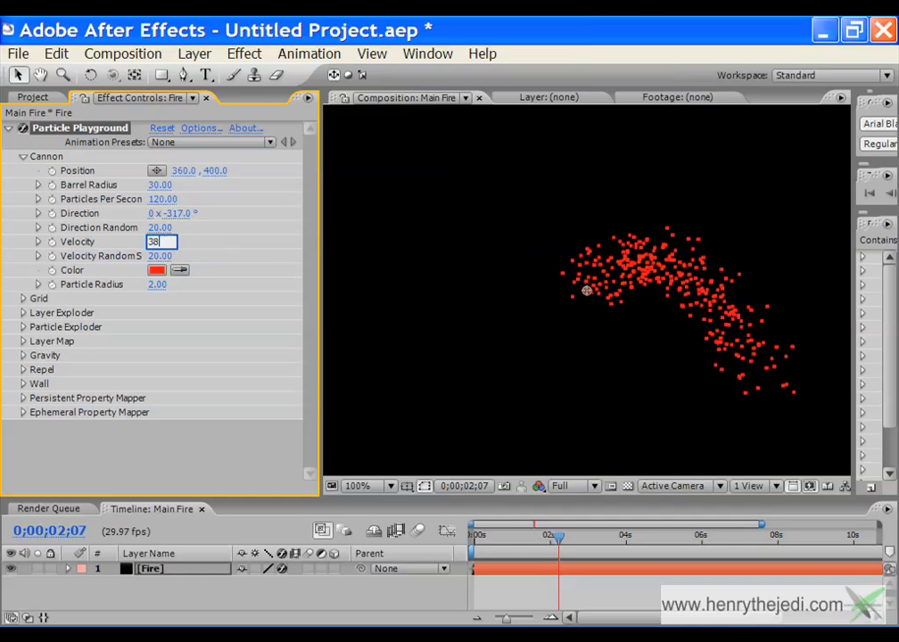
{"action": "key", "text": "Return"}
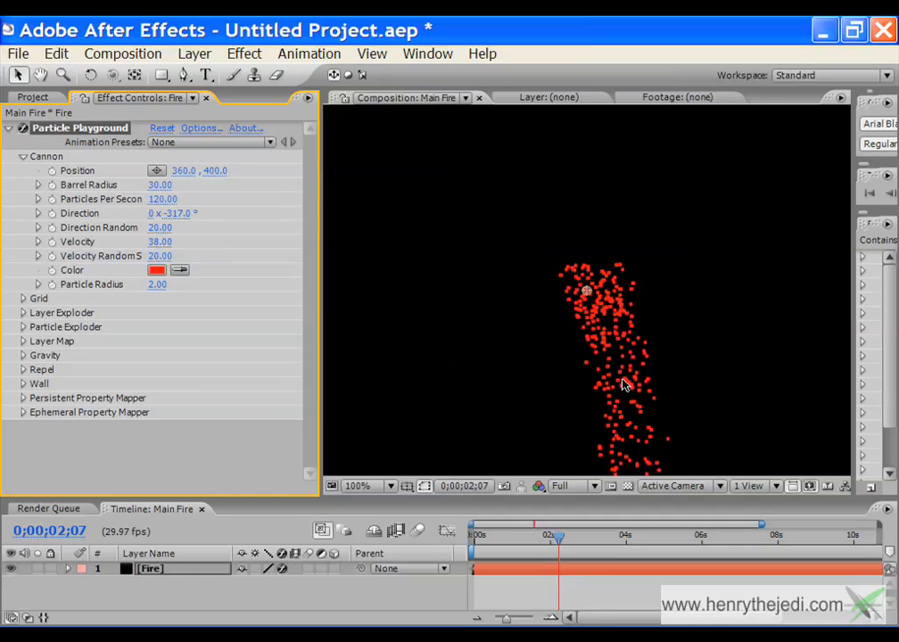
{"action": "left_click_drag", "start_coordinate": [560, 535], "coordinate": [538, 533]}
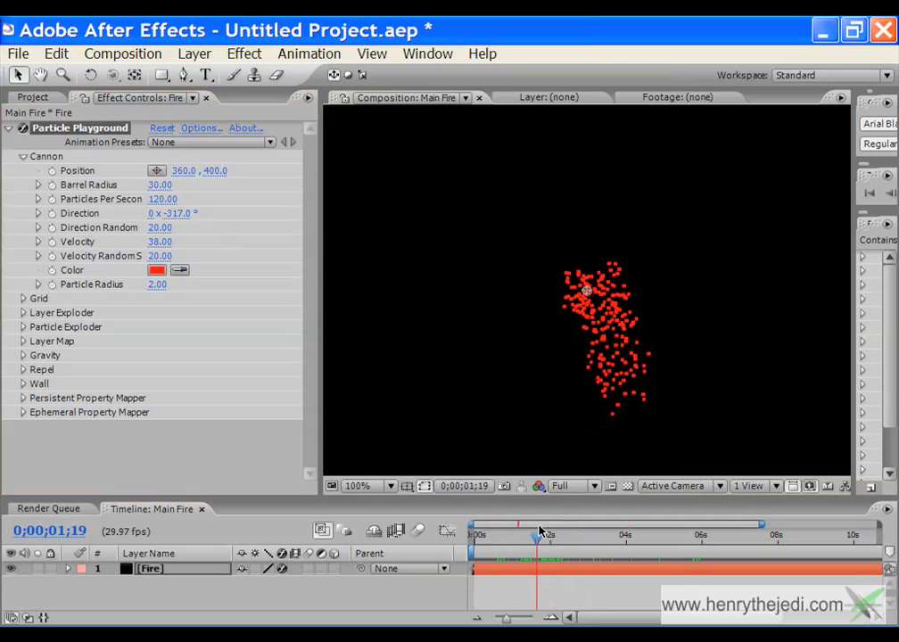
- Set the cannon's Direction Random Spread to 38 and Velocity to 70
{"action": "left_click", "coordinate": [160, 227]}
{"action": "type", "text": "38"}
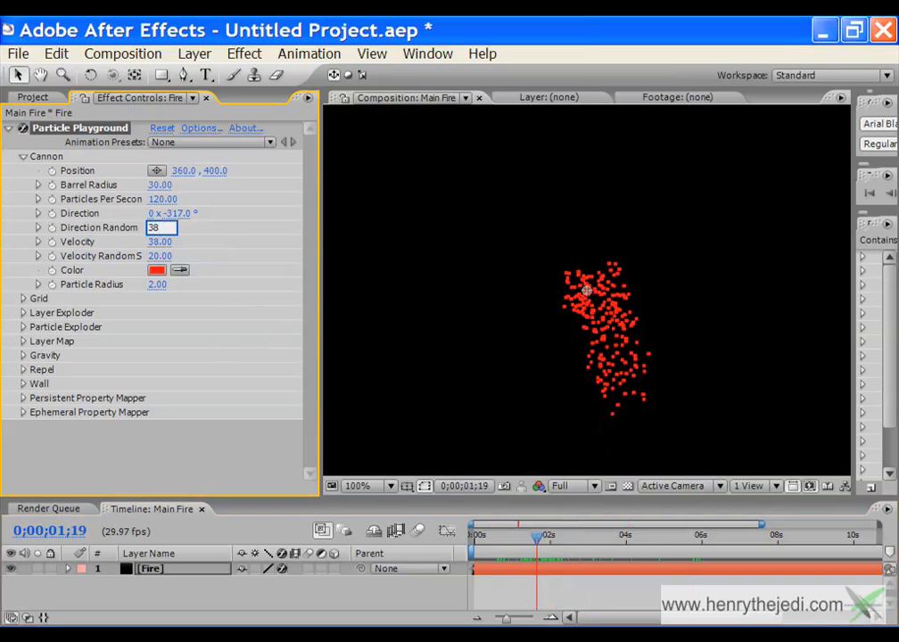
{"action": "left_click", "coordinate": [161, 242]}
{"action": "type", "text": "70"}
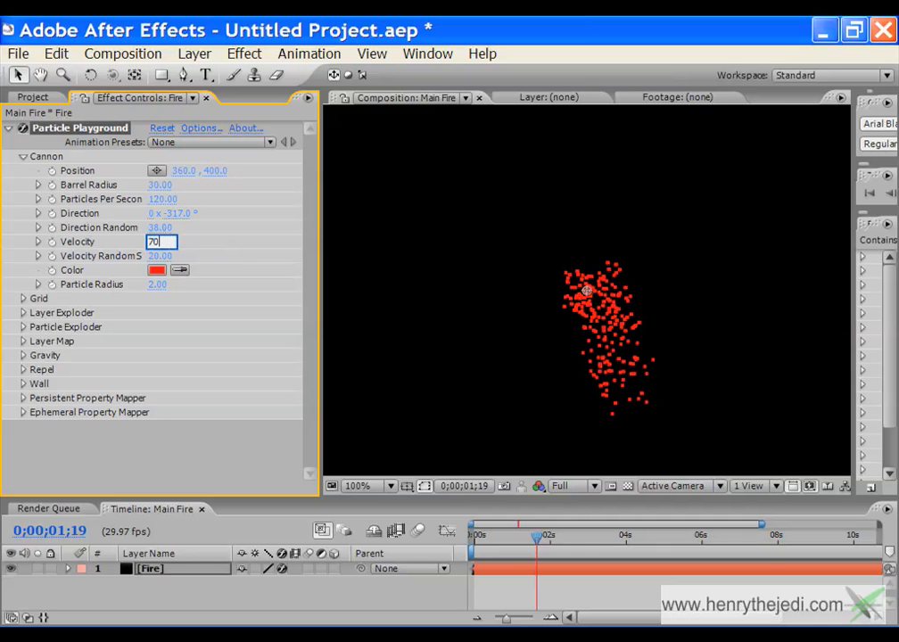
{"action": "key", "text": "Return"}
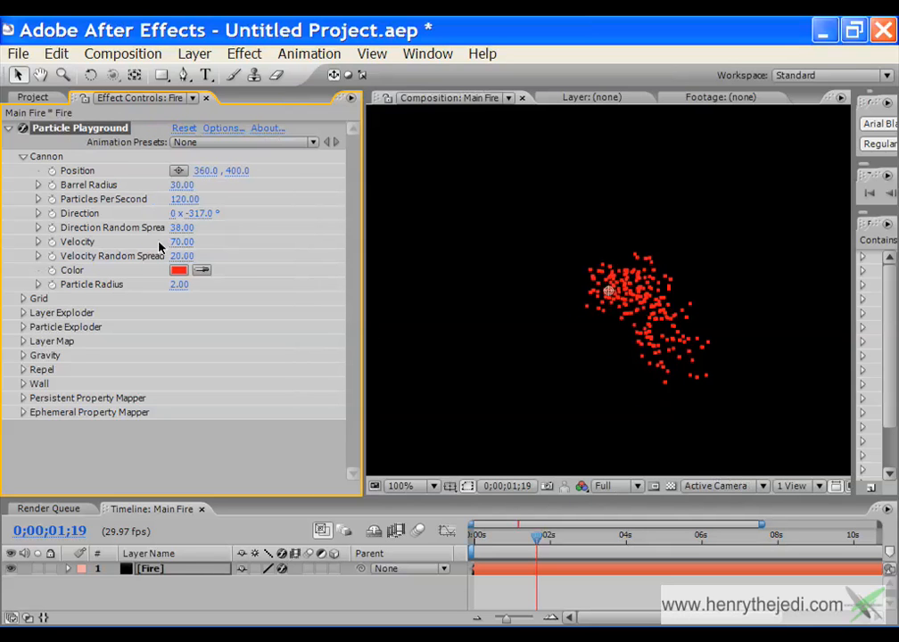
- Set the cannon's Velocity Random Spread to 135
{"action": "left_click", "coordinate": [183, 257]}
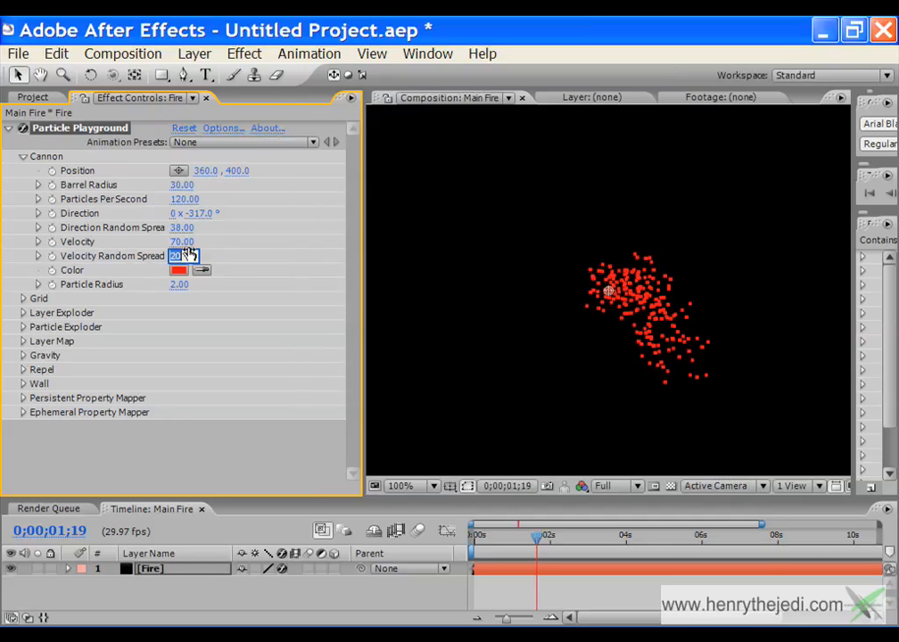
{"action": "type", "text": "135"}
{"action": "key", "text": "Return"}
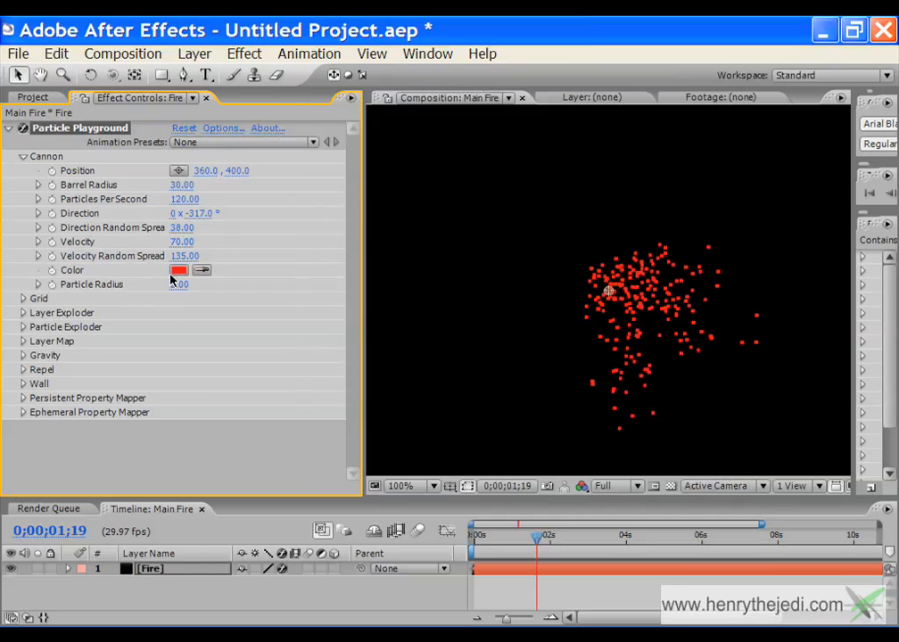
- Change the cannon's particle color to dark gray, hex 4f4f4f
{"action": "left_click", "coordinate": [180, 270]}
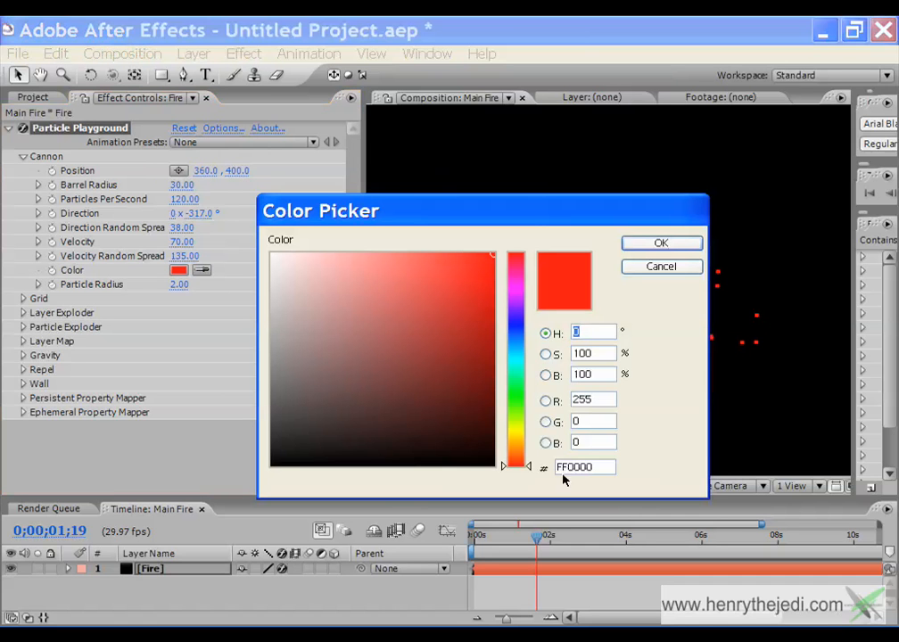
{"action": "left_click_drag", "start_coordinate": [606, 466], "coordinate": [558, 473]}
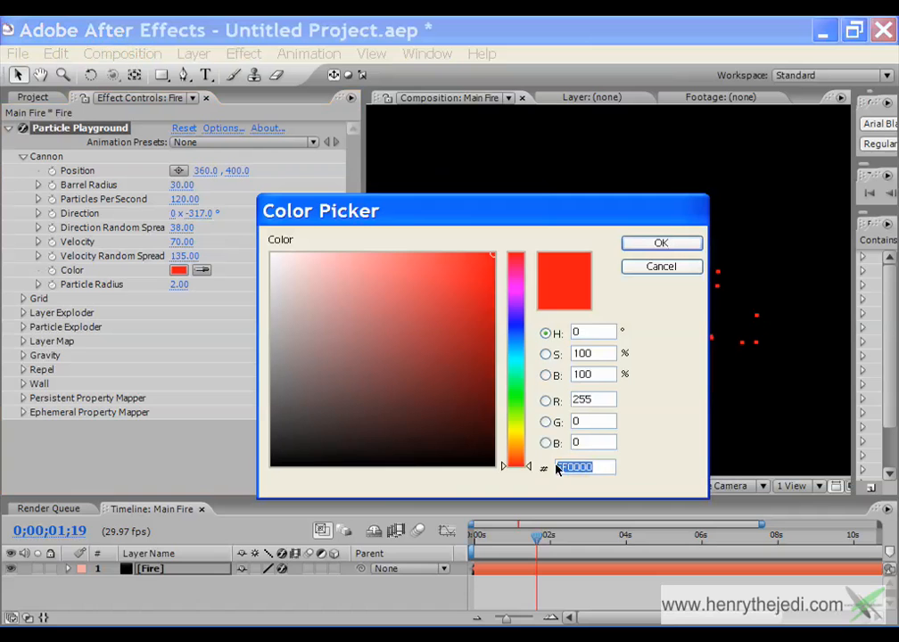
{"action": "type", "text": "4f"}
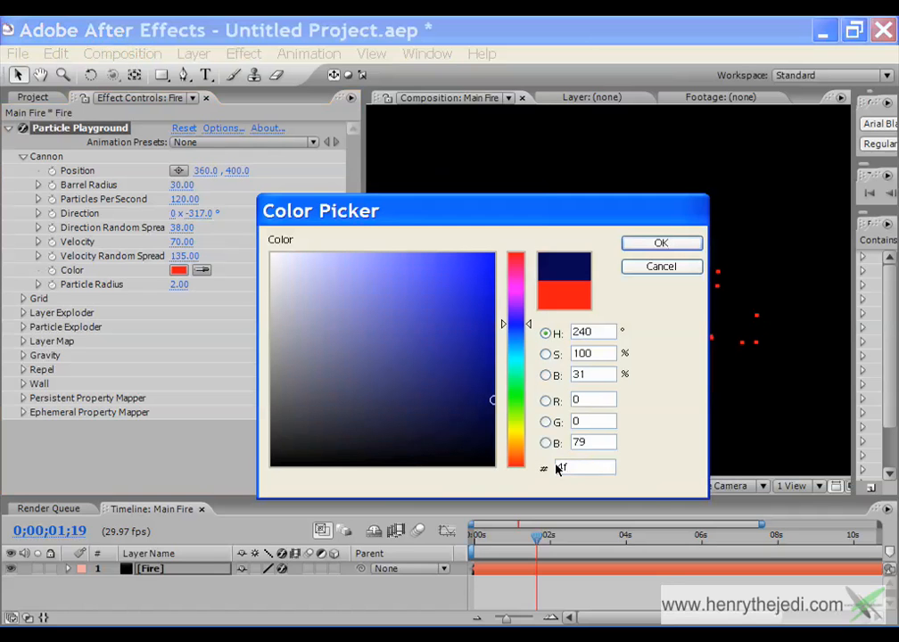
{"action": "type", "text": "4"}
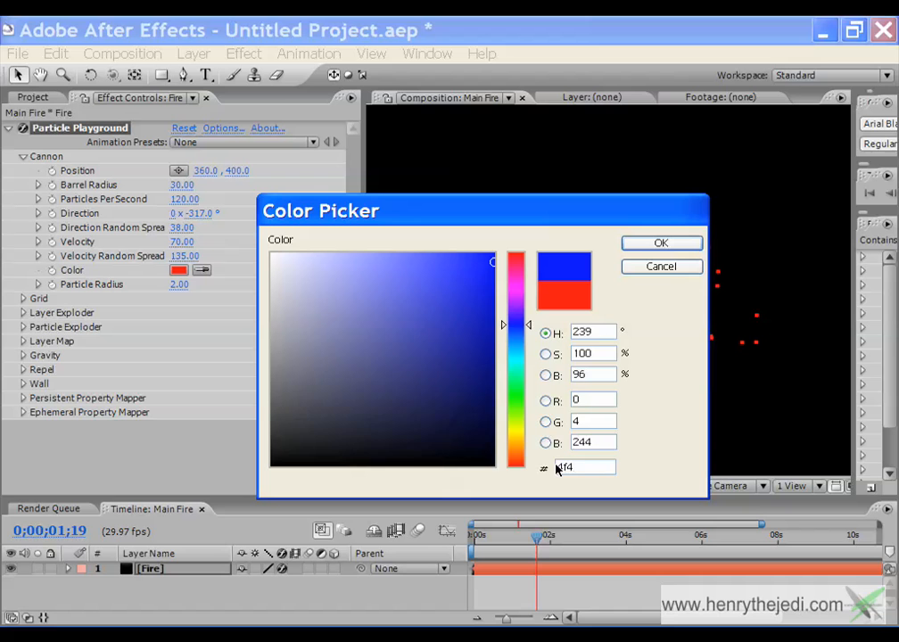
{"action": "type", "text": "f4f"}
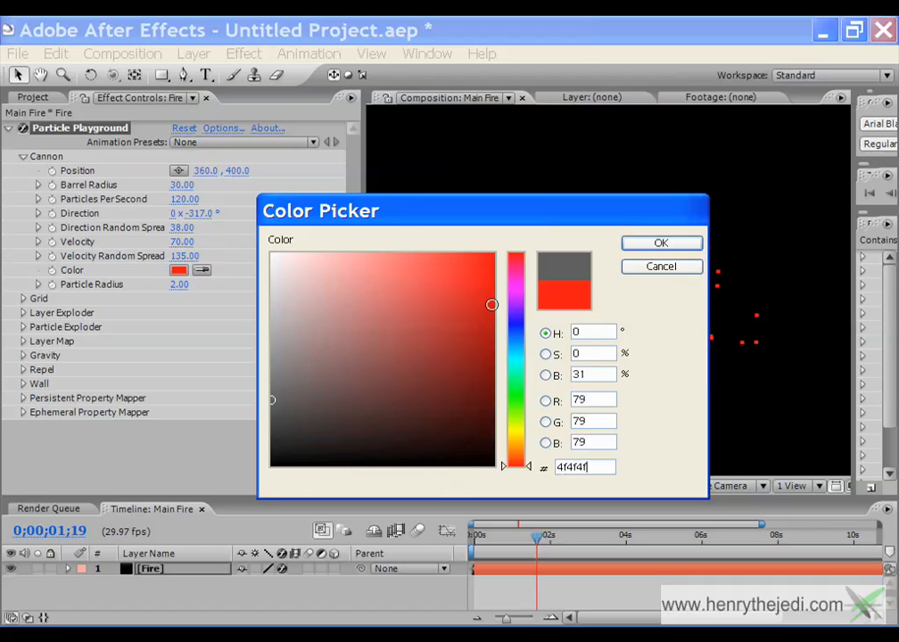
{"action": "left_click", "coordinate": [661, 245]}
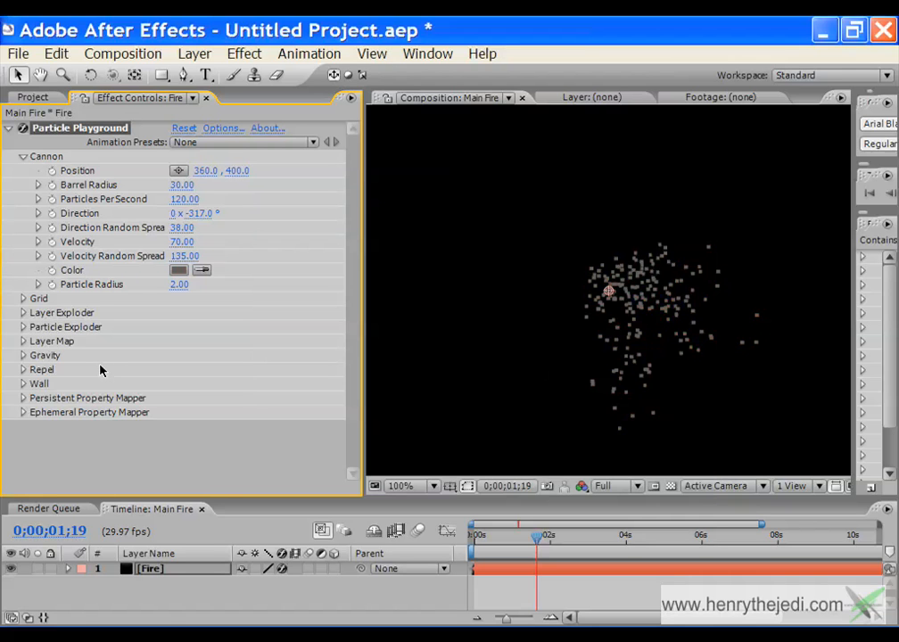
- Place the cannon at the bottom center of the composition, at about 338, 788, and check the particles at 0;00;02;25
{"action": "key", "text": "comma"}
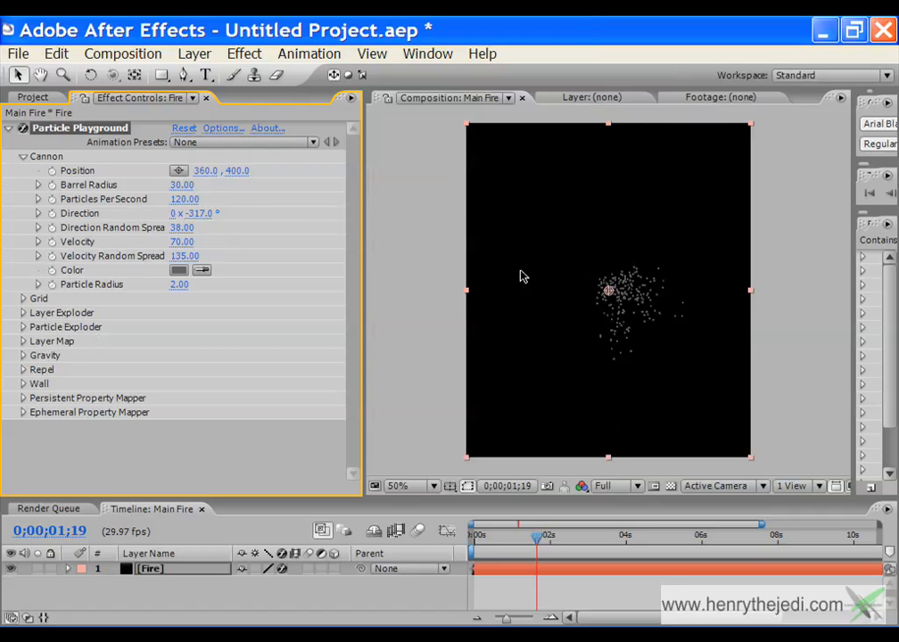
{"action": "left_click", "coordinate": [178, 172]}
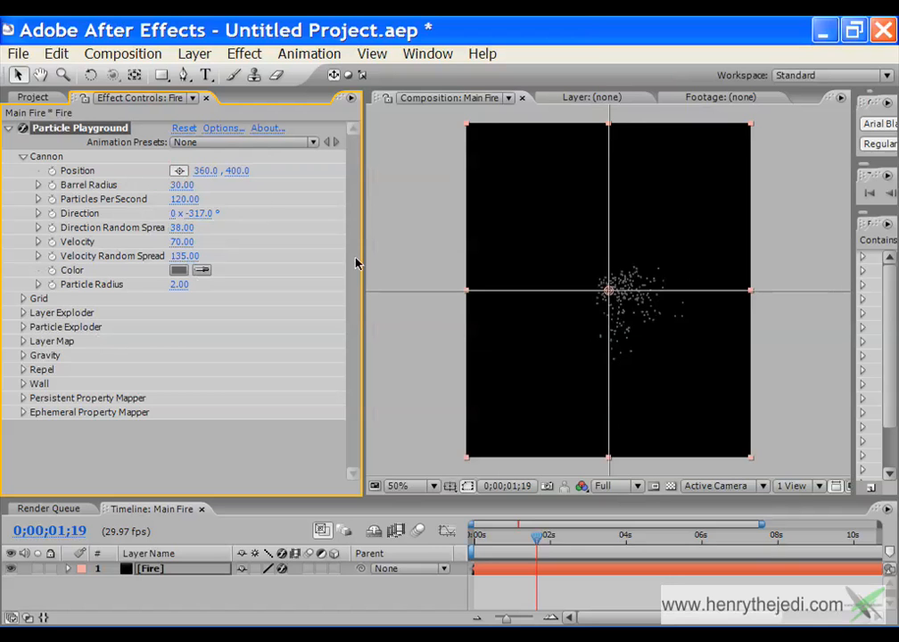
{"action": "left_click", "coordinate": [600, 458]}
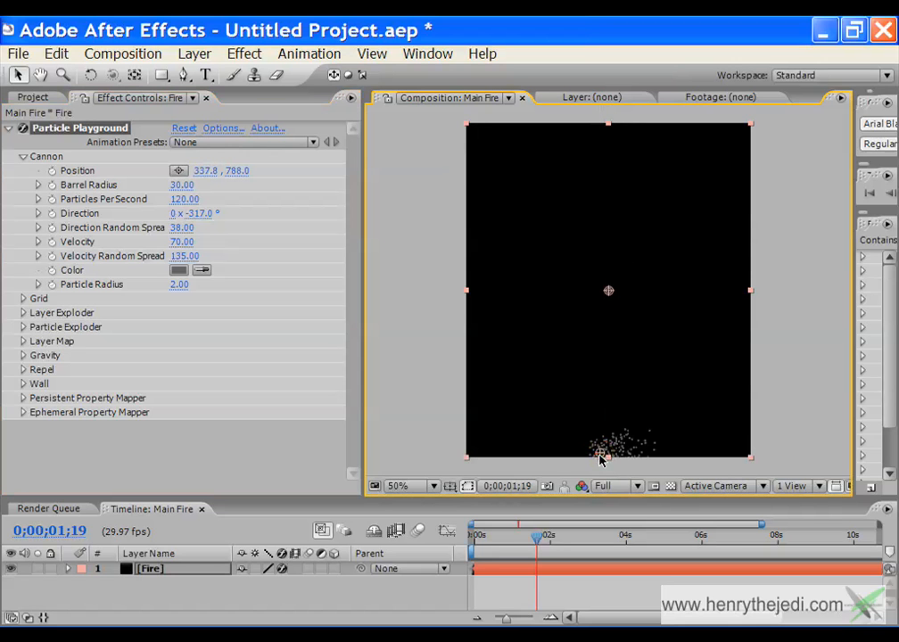
{"action": "left_click_drag", "start_coordinate": [538, 544], "coordinate": [581, 538]}
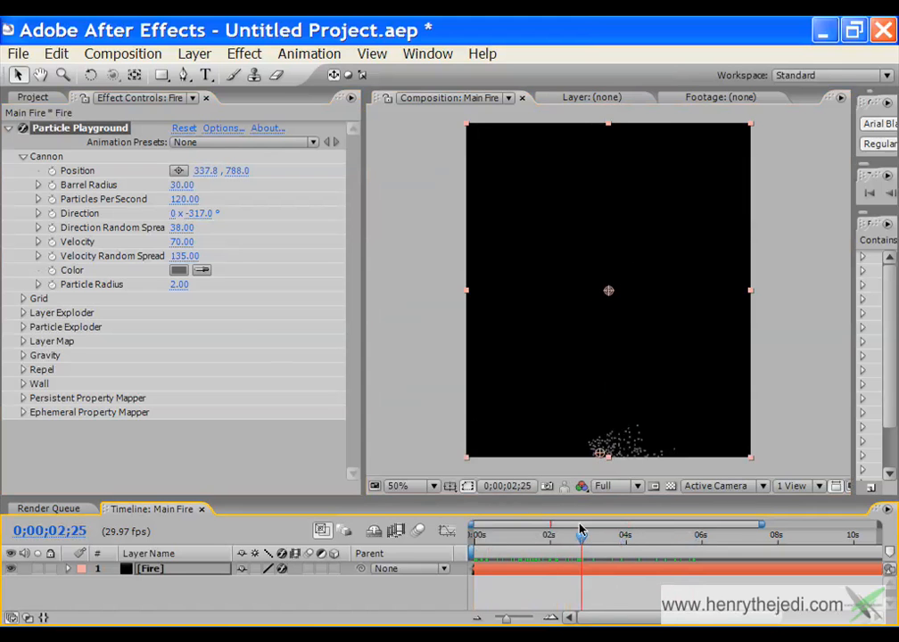
- Adjust the cannon's Direction and set it to -318°
{"action": "left_click_drag", "start_coordinate": [200, 211], "coordinate": [190, 215]}
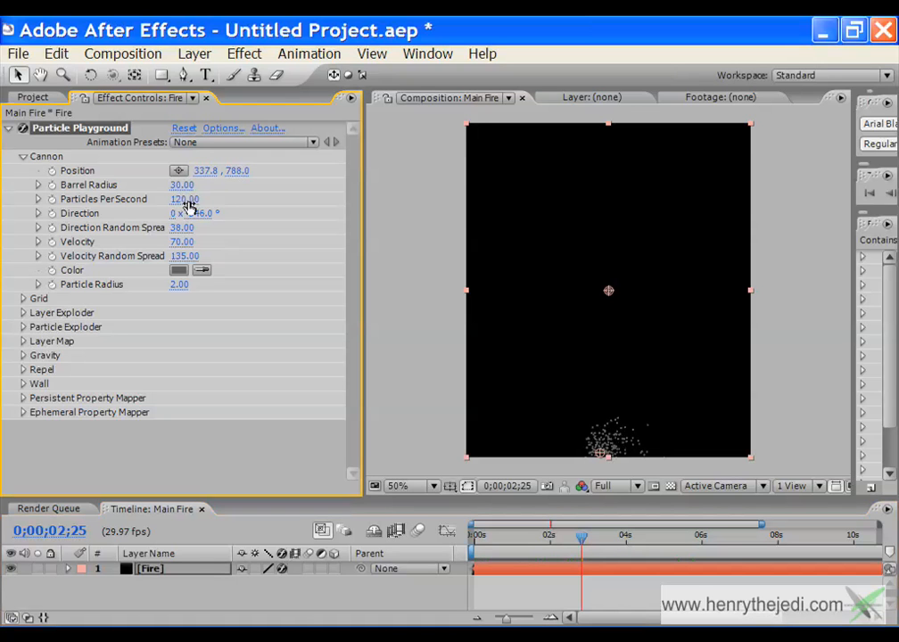
{"action": "left_click", "coordinate": [195, 213]}
{"action": "type", "text": "-"}
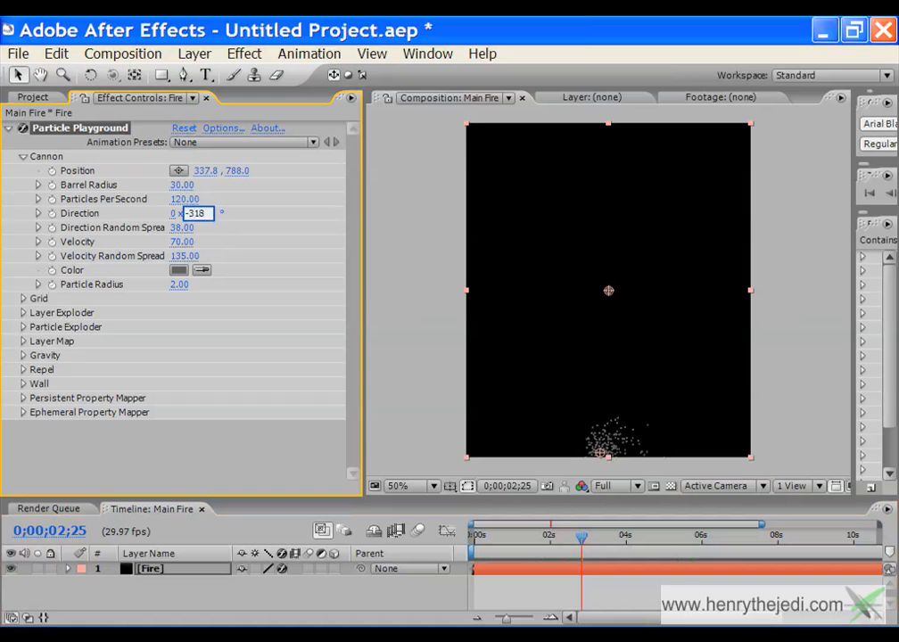
{"action": "type", "text": "318"}
{"action": "key", "text": "Return"}
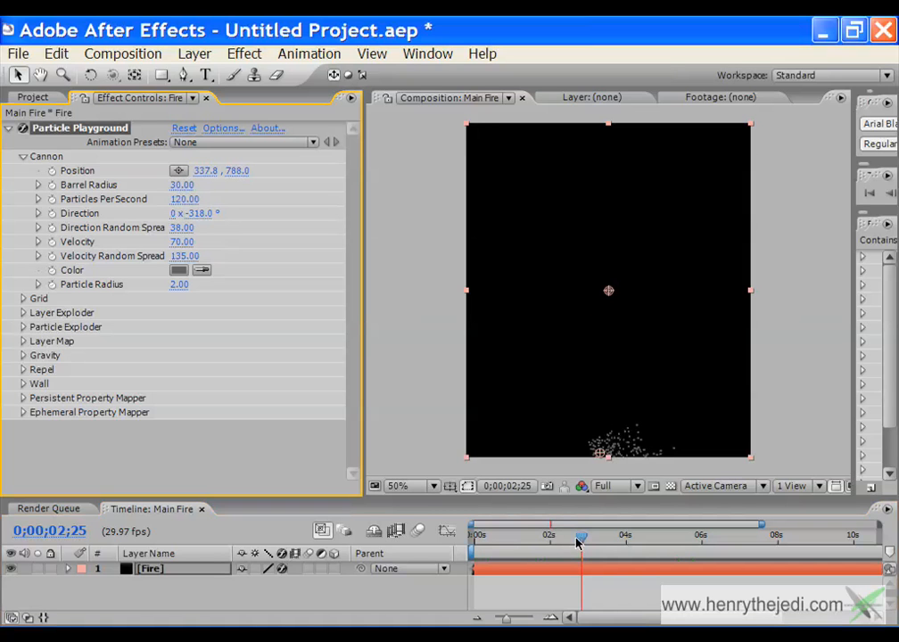
- Set the cannon's Particle Radius to 3.5
{"action": "left_click", "coordinate": [179, 284]}
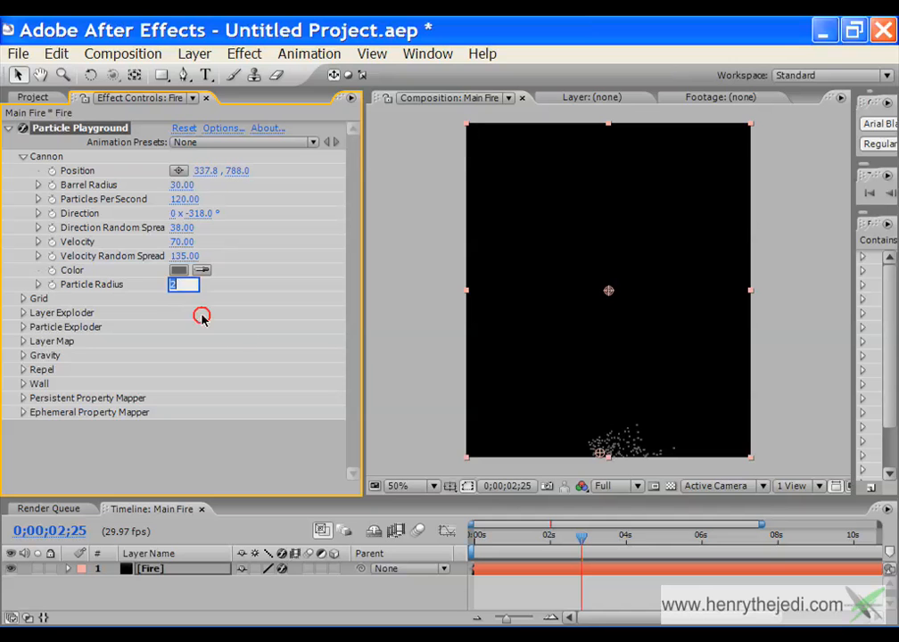
{"action": "type", "text": "3.5"}
{"action": "key", "text": "Return"}
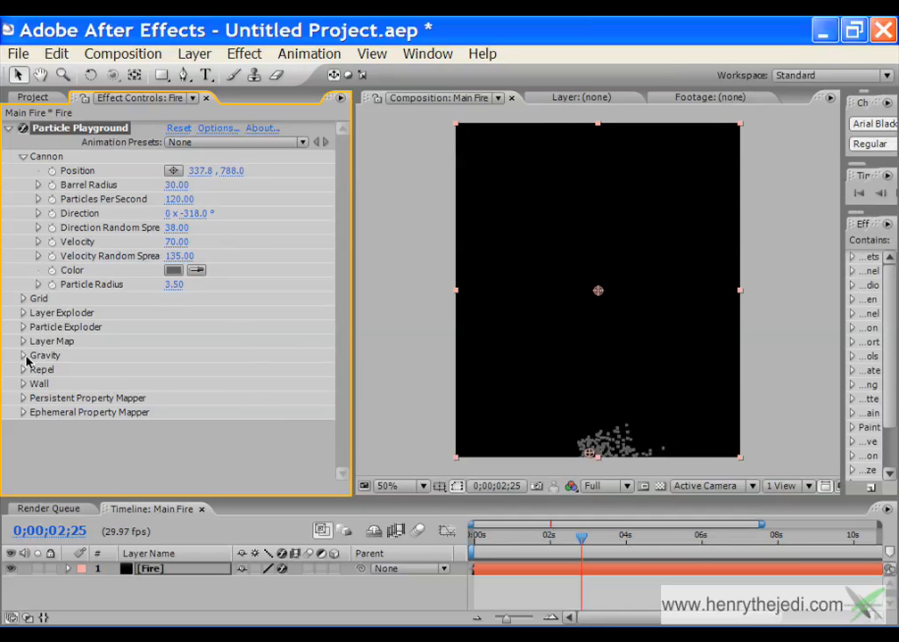
- Set the Particle Playground Gravity Force to 0 and check the particle spread between about 2 and 5 seconds
{"action": "left_click", "coordinate": [25, 356]}
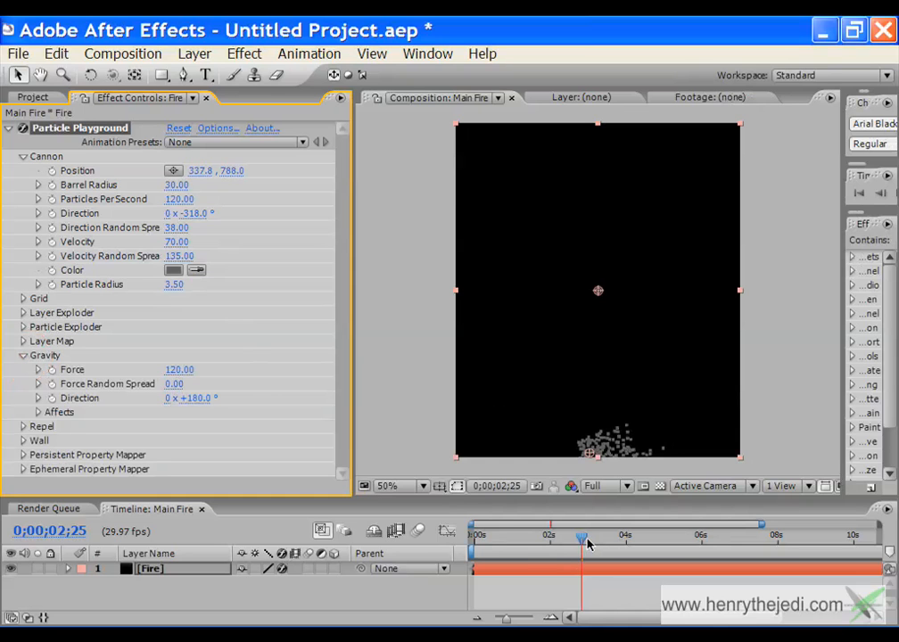
{"action": "left_click_drag", "start_coordinate": [588, 540], "coordinate": [560, 540]}
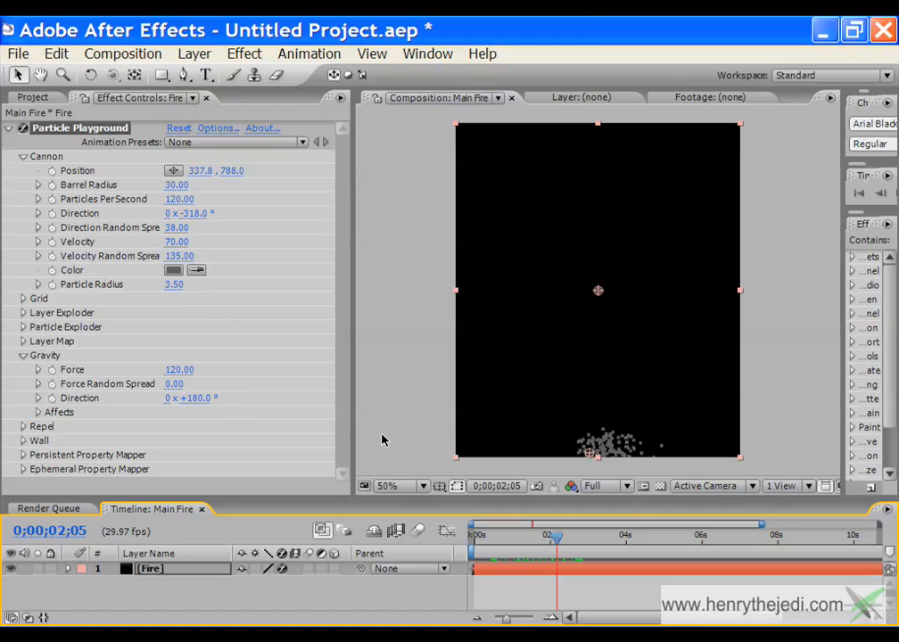
{"action": "left_click", "coordinate": [179, 369]}
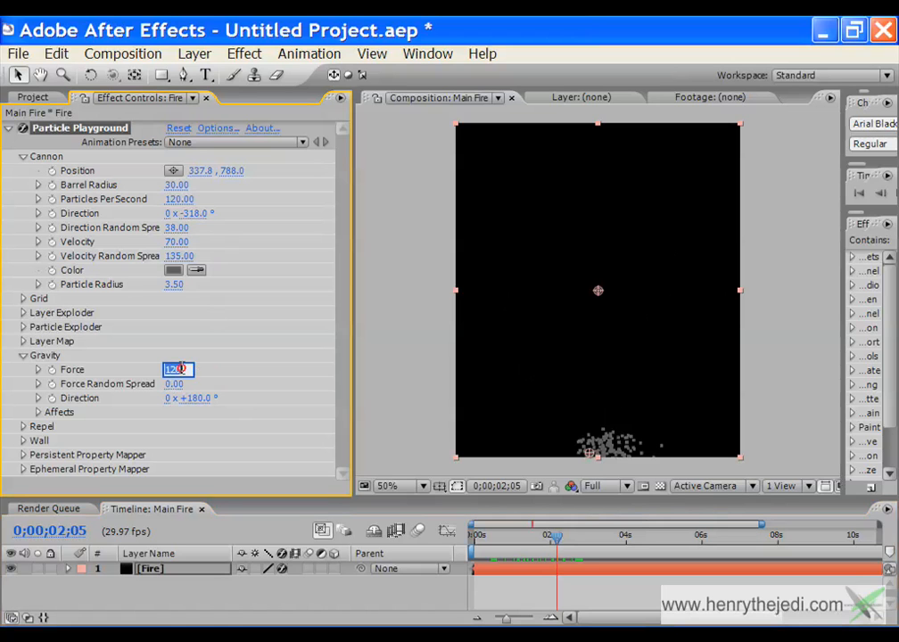
{"action": "type", "text": "0"}
{"action": "key", "text": "Return"}
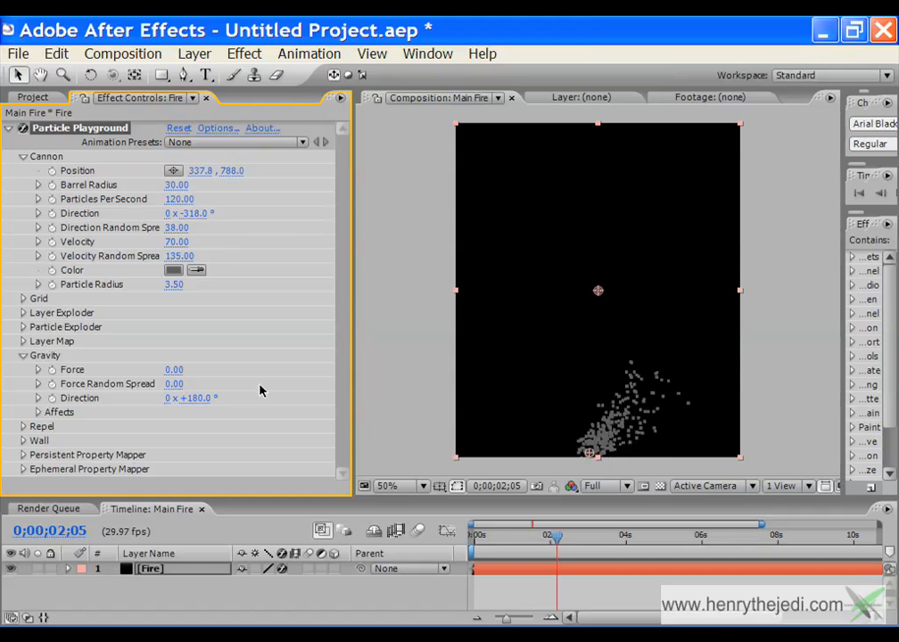
{"action": "left_click_drag", "start_coordinate": [555, 539], "coordinate": [648, 544]}
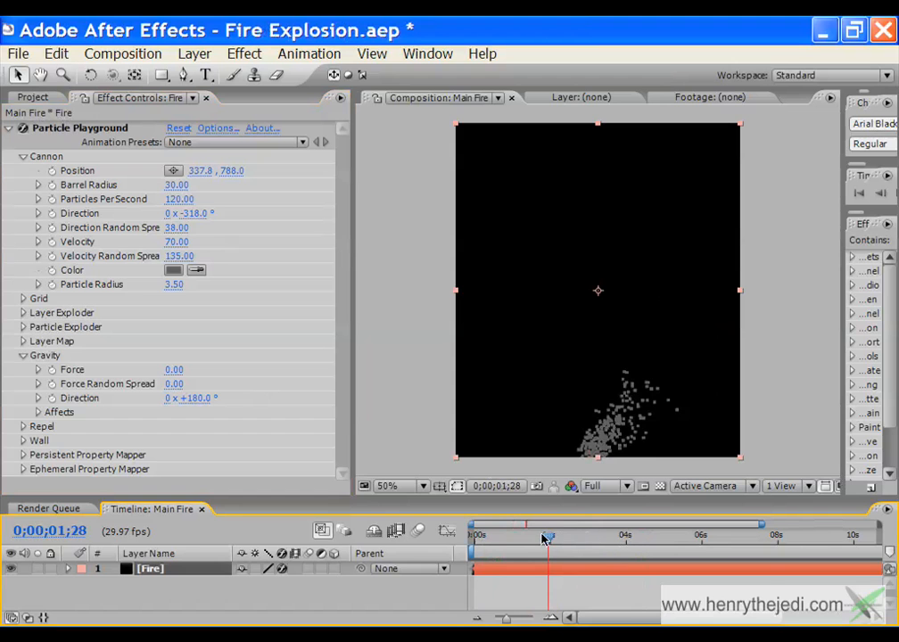
{"action": "left_click_drag", "start_coordinate": [544, 539], "coordinate": [652, 542]}
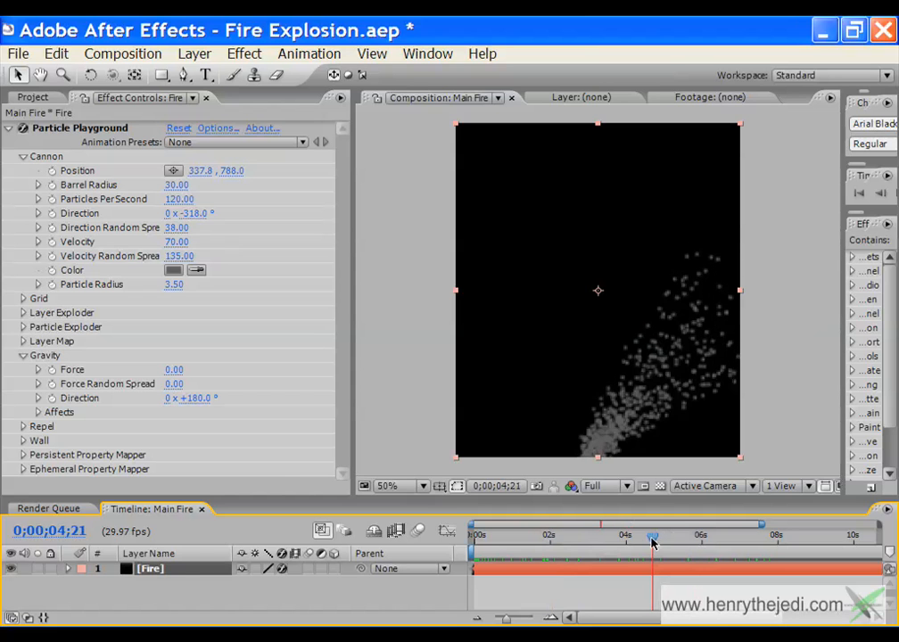
- Apply a Fast Blur effect to the Fire layer with Blurriness set to 15
{"action": "left_click", "coordinate": [174, 594]}
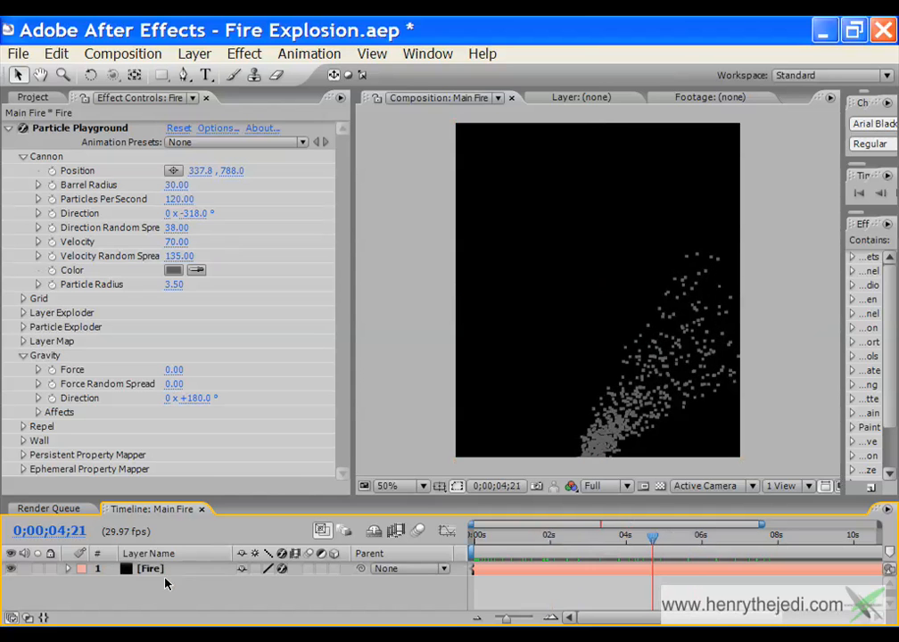
{"action": "left_click", "coordinate": [164, 569]}
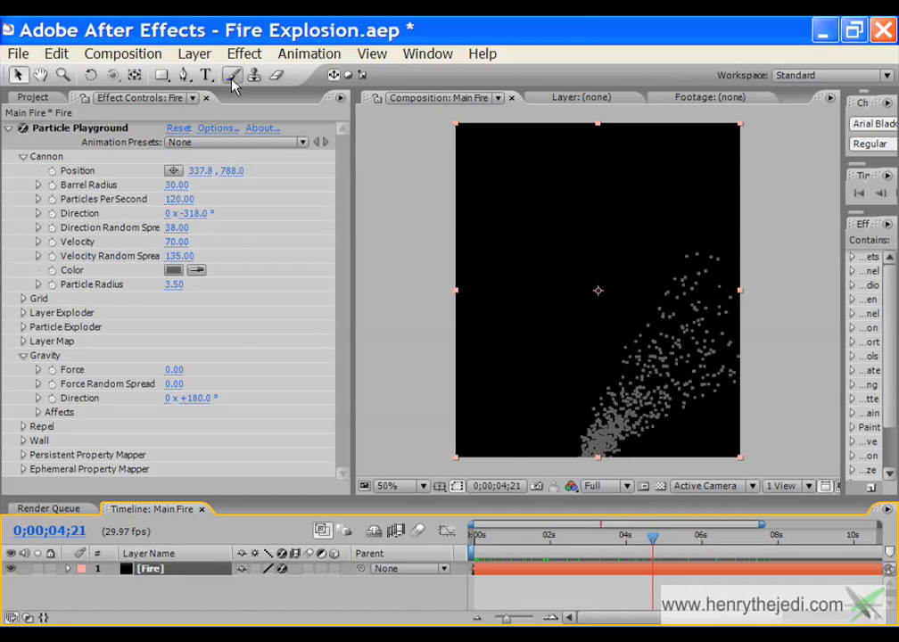
{"action": "left_click", "coordinate": [244, 53]}
{"action": "mouse_move", "coordinate": [473, 188]}
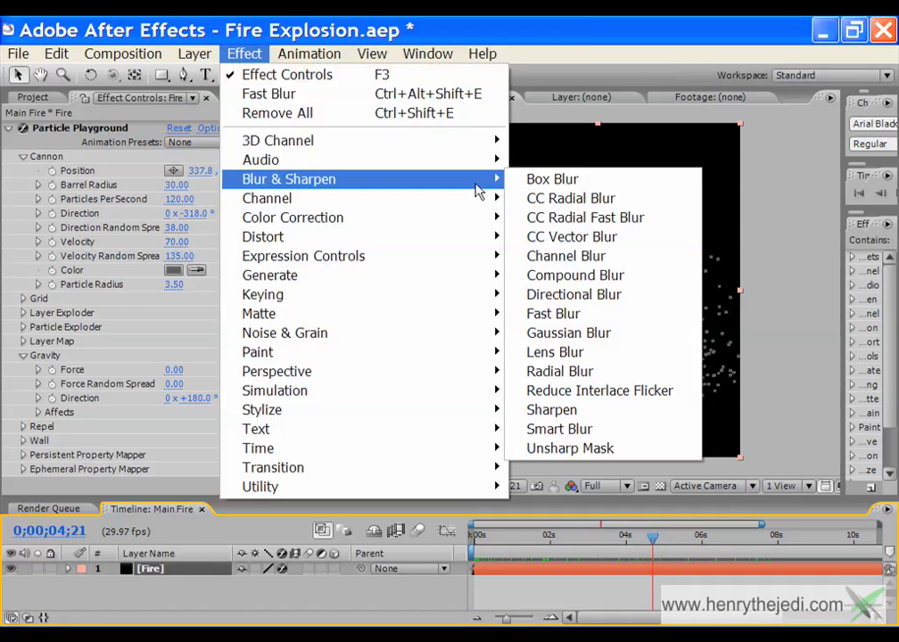
{"action": "left_click", "coordinate": [535, 314]}
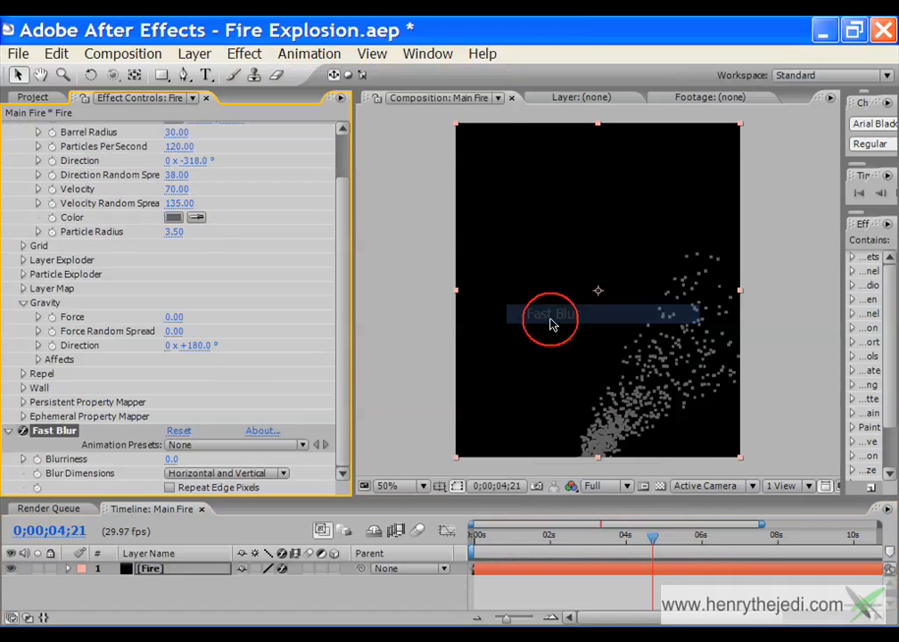
{"action": "left_click", "coordinate": [175, 459]}
{"action": "type", "text": "15"}
{"action": "key", "text": "Return"}
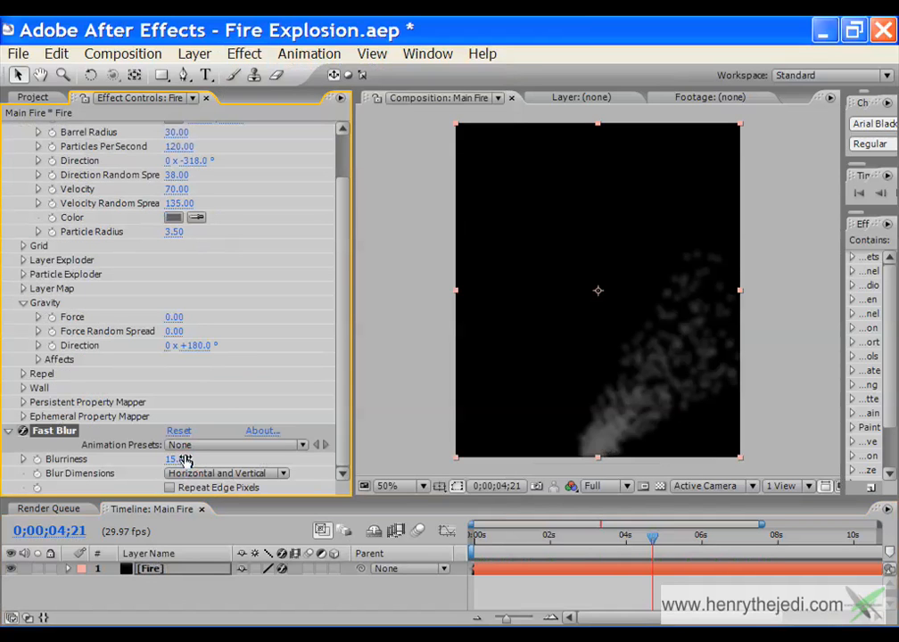
- Preview the blurred particles from 0;00;03;15 and examine the smoke near the cannon at 100% magnification
{"action": "left_click_drag", "start_coordinate": [657, 538], "coordinate": [607, 538]}
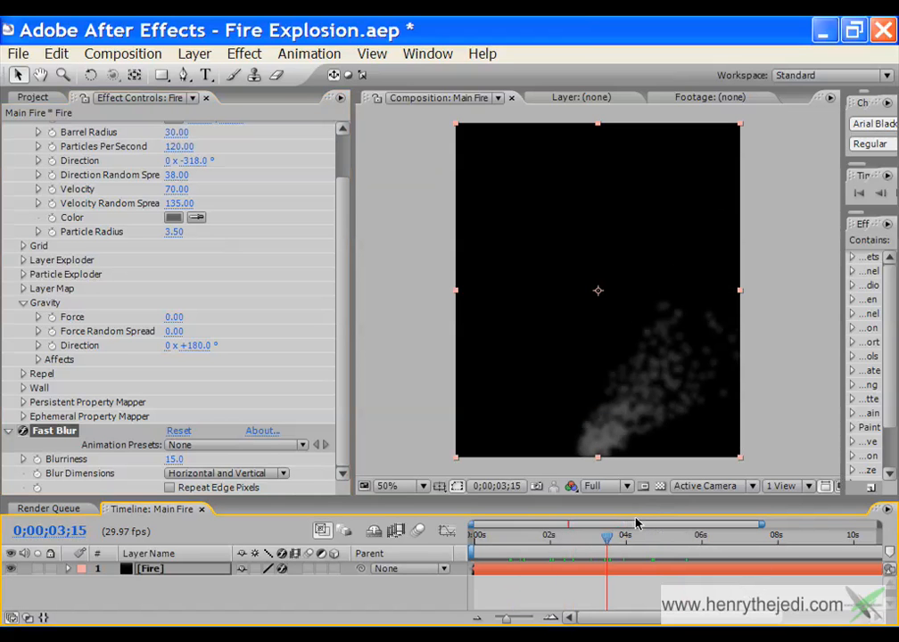
{"action": "key", "text": "space"}
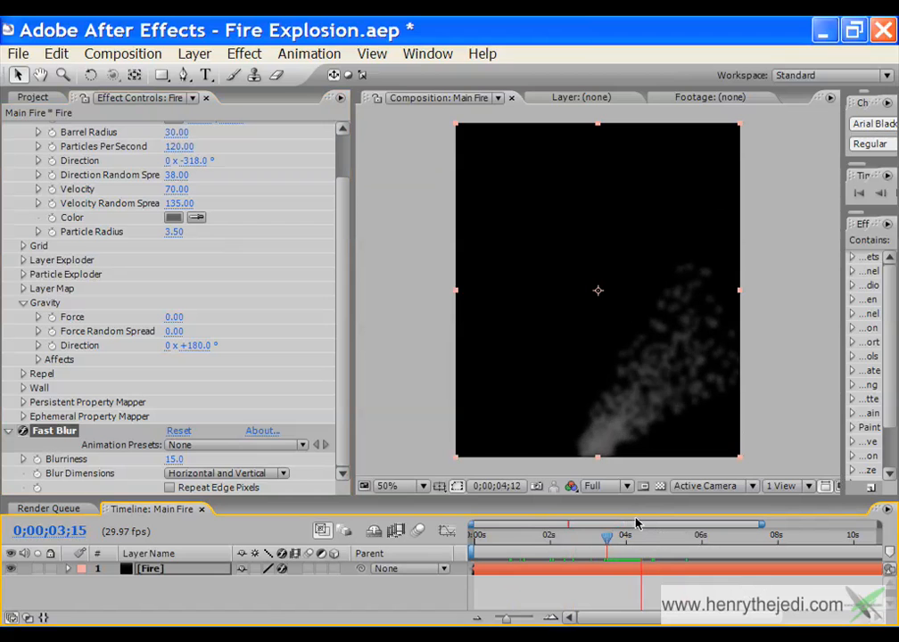
{"action": "key", "text": "/"}
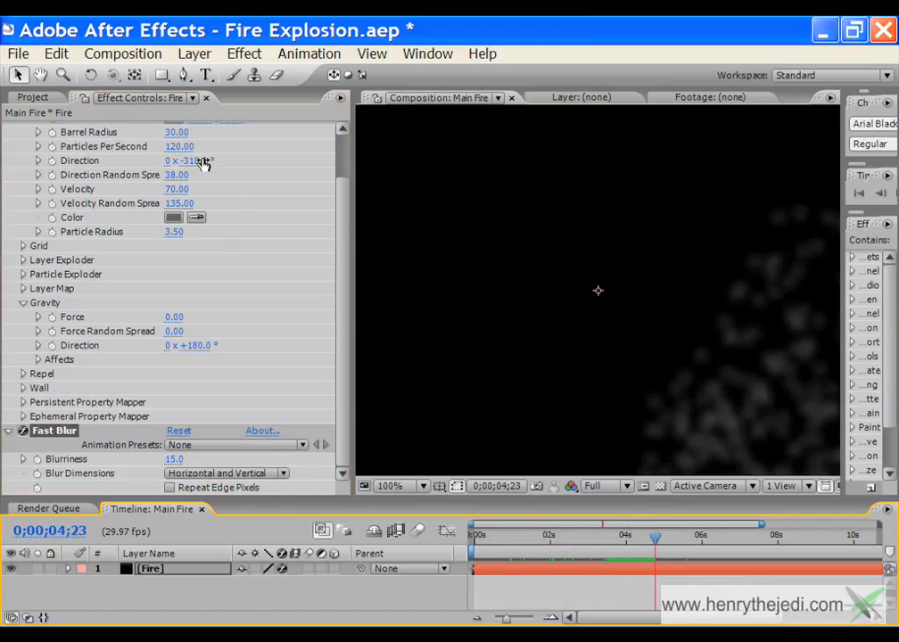
{"action": "left_click", "coordinate": [39, 75]}
{"action": "left_click_drag", "start_coordinate": [741, 350], "coordinate": [678, 158]}
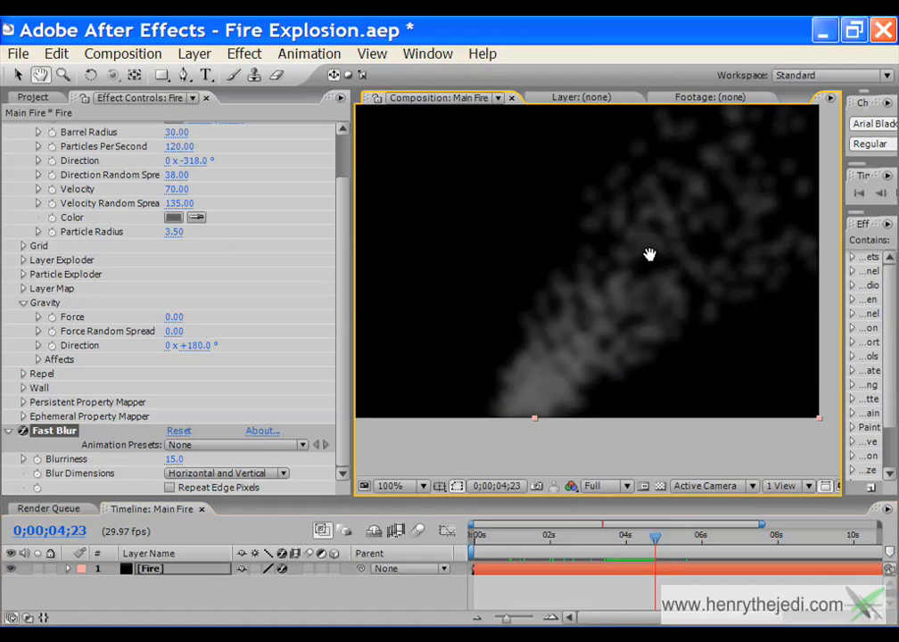
{"action": "key", "text": "space"}
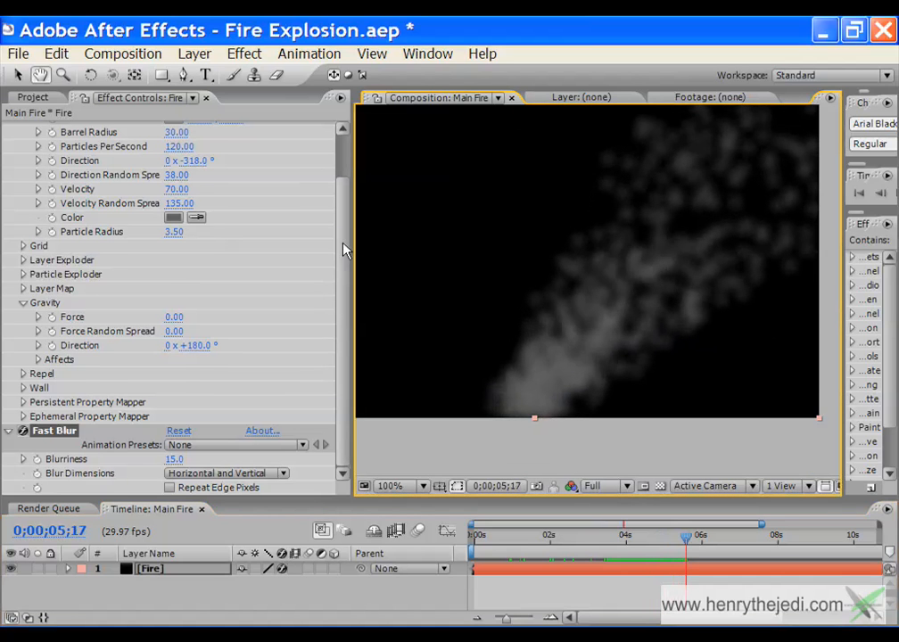
- Reposition the particle cannon slightly higher, just above the bottom edge of the composition
{"action": "scroll", "coordinate": [347, 250], "scroll_direction": "up", "scroll_amount": 3}
{"action": "left_click", "coordinate": [18, 75]}
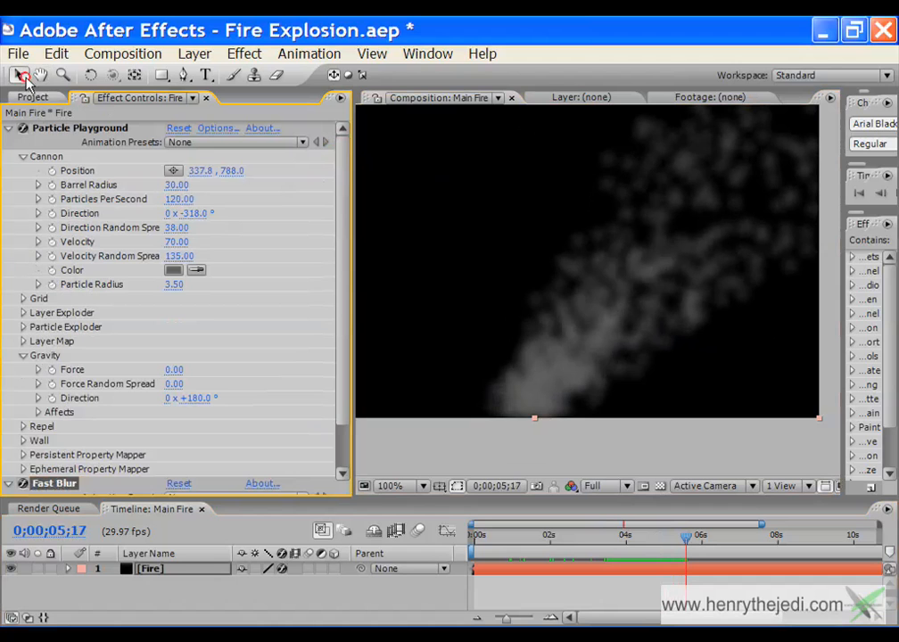
{"action": "left_click", "coordinate": [174, 169]}
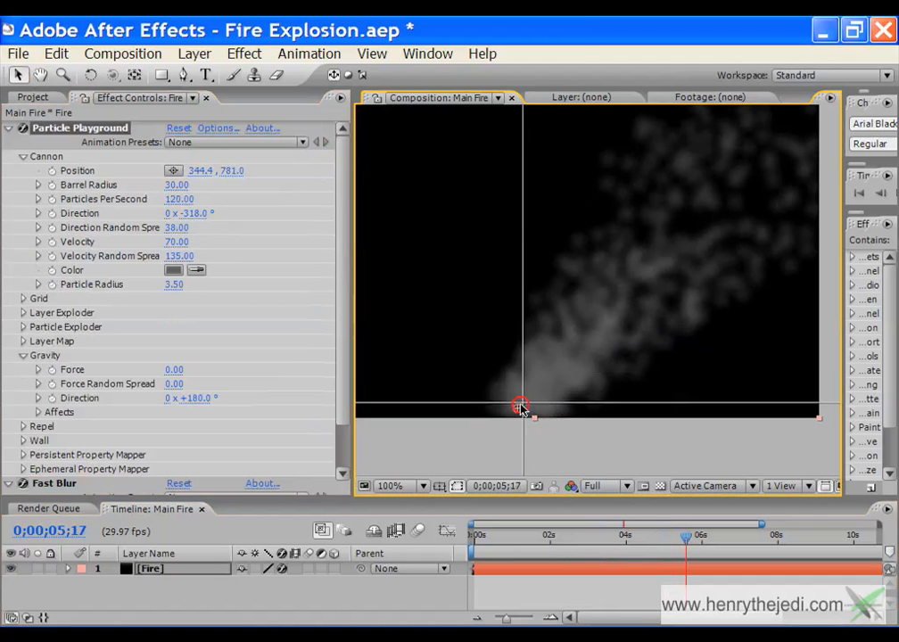
{"action": "left_click", "coordinate": [516, 389]}
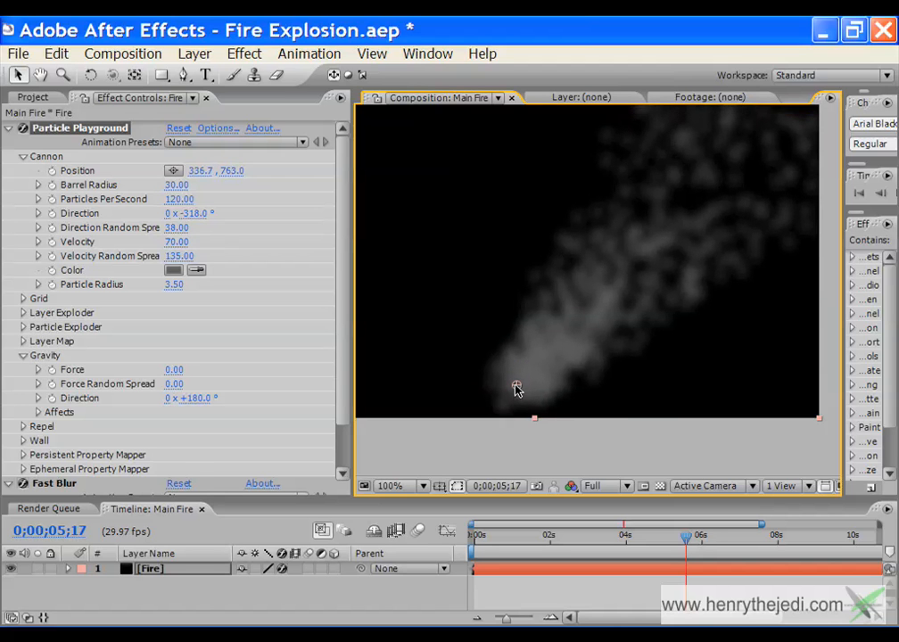
{"action": "left_click_drag", "start_coordinate": [516, 389], "coordinate": [516, 396]}
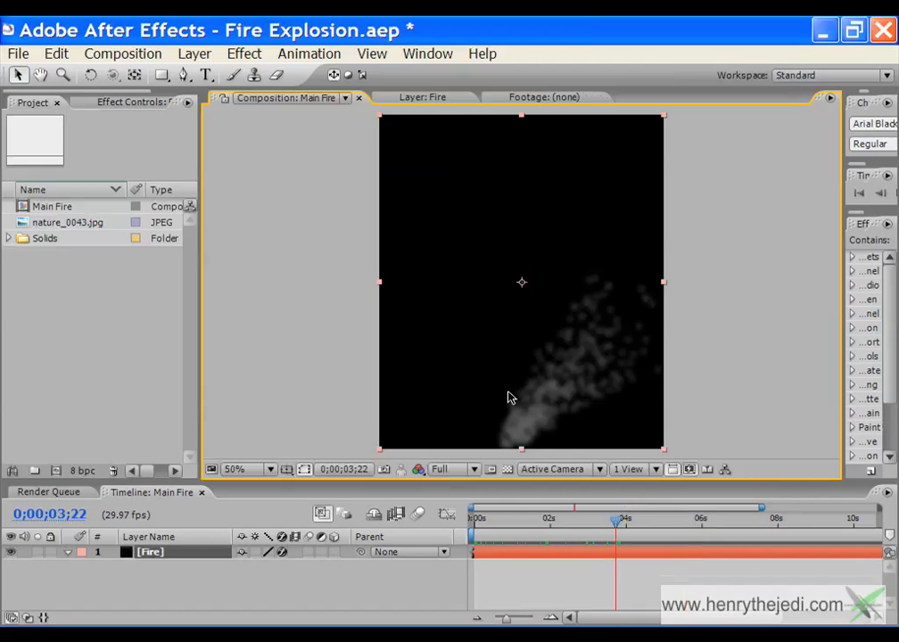
- Draw a rectangular mask on the Fire layer around the particles, reaching down to the bottom edge of the frame
{"action": "left_click", "coordinate": [162, 75]}
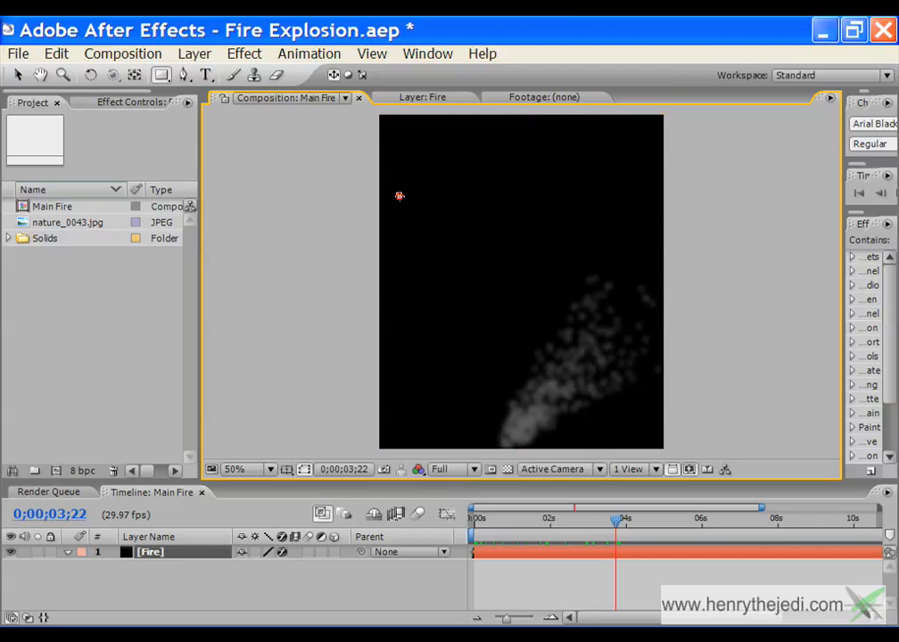
{"action": "left_click_drag", "start_coordinate": [400, 195], "coordinate": [644, 449]}
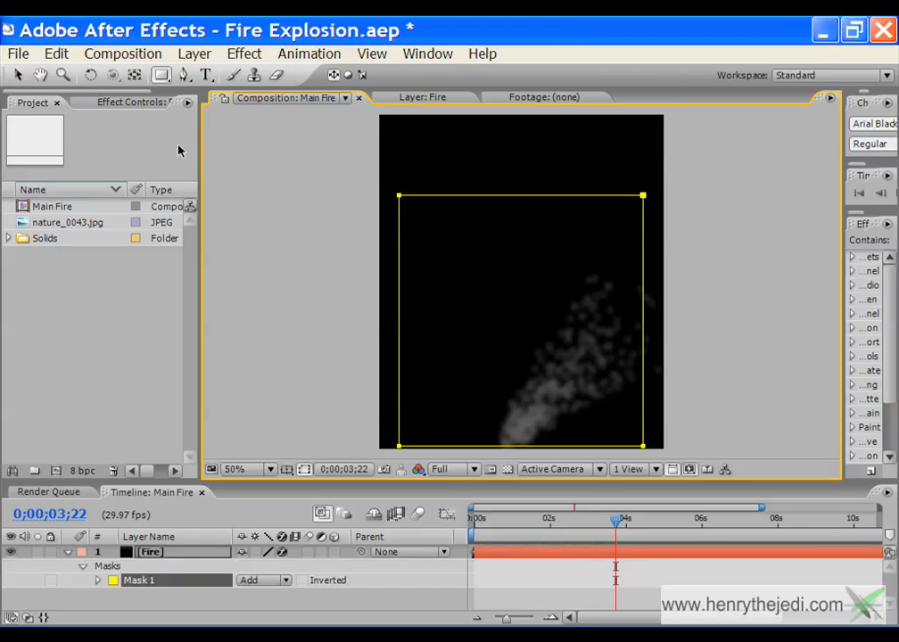
{"action": "left_click", "coordinate": [18, 74]}
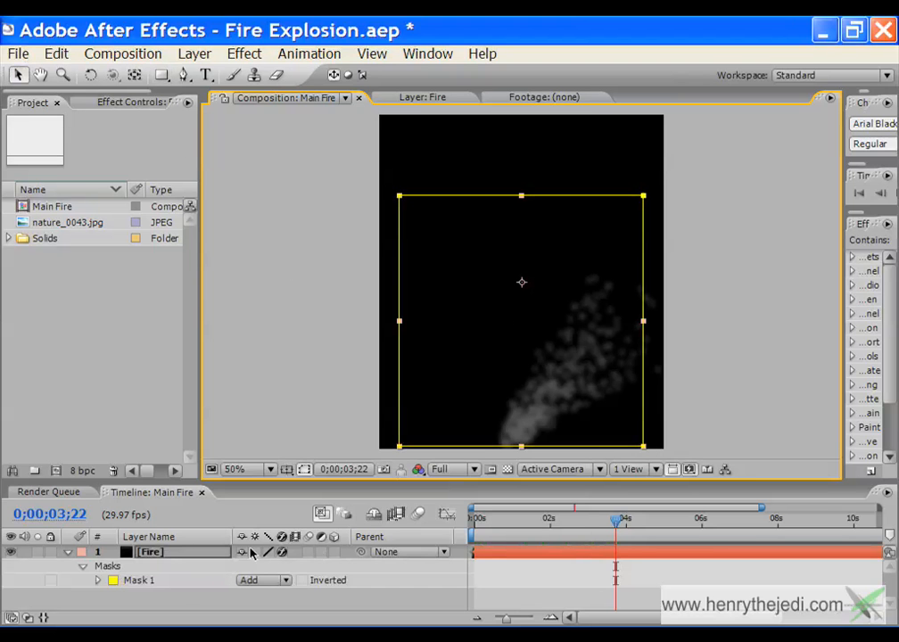
- Set the Fire layer mask's feather to 25 pixels and its expansion to 21 pixels
{"action": "left_click", "coordinate": [159, 555]}
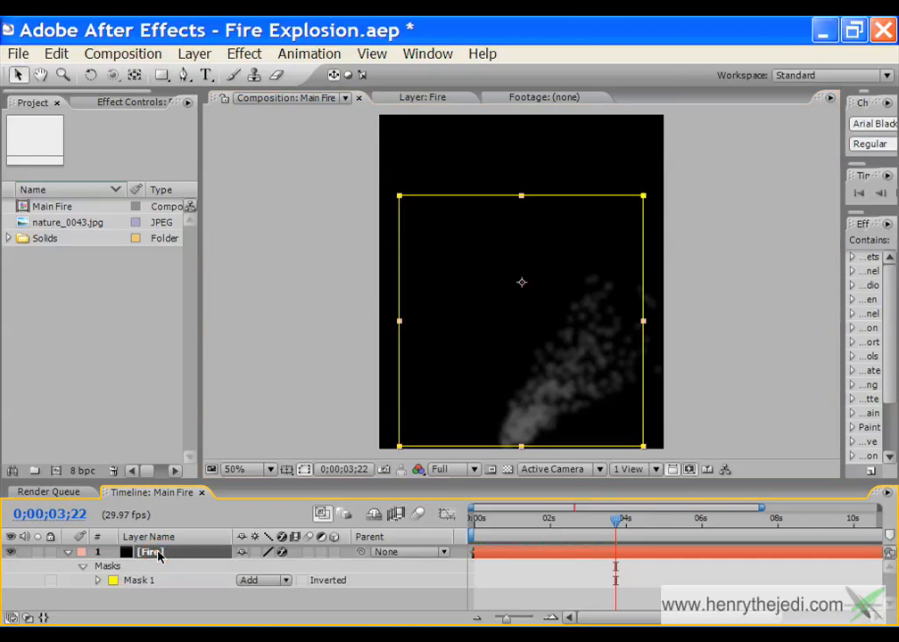
{"action": "key", "text": "m"}
{"action": "key", "text": "m"}
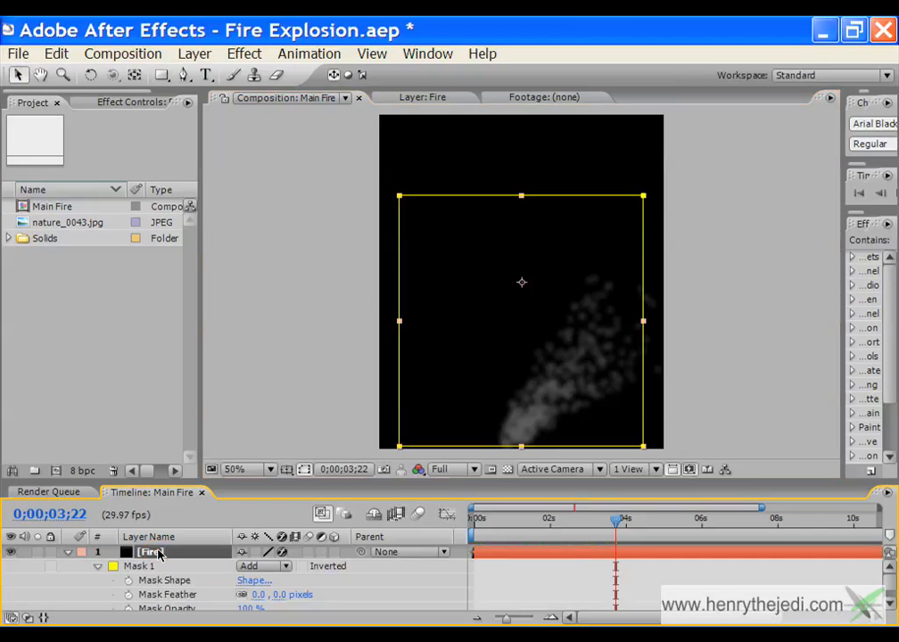
{"action": "left_click_drag", "start_coordinate": [282, 595], "coordinate": [303, 597]}
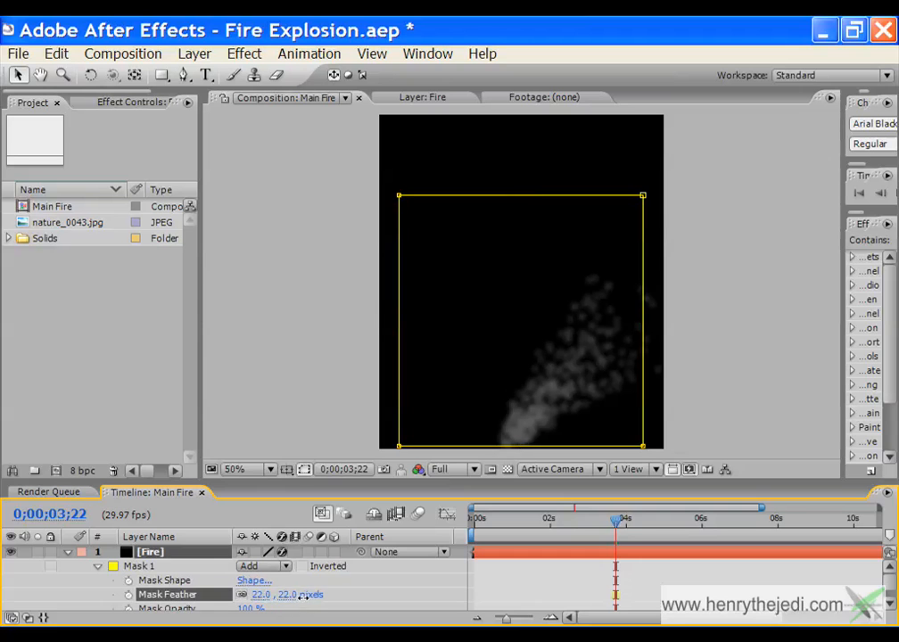
{"action": "left_click_drag", "start_coordinate": [306, 482], "coordinate": [305, 452]}
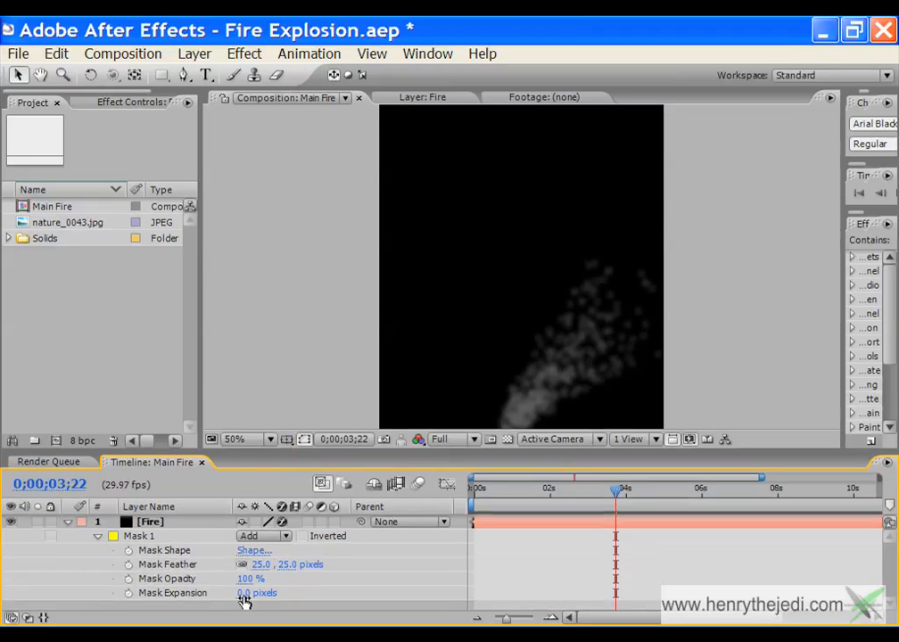
{"action": "left_click_drag", "start_coordinate": [247, 594], "coordinate": [259, 593]}
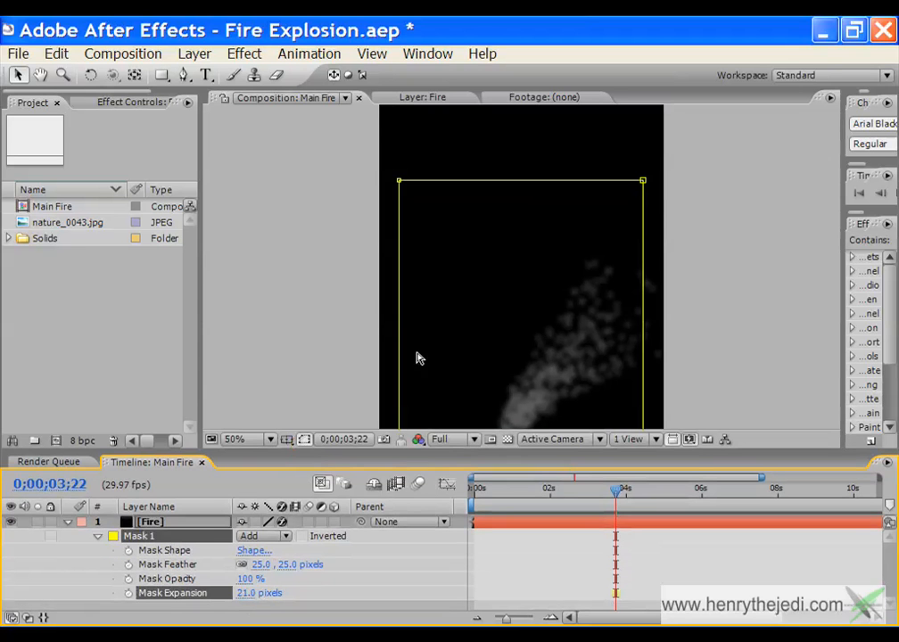
- Create a new 720 x 576 composition named Fire with a 15-second duration
{"action": "left_click", "coordinate": [67, 390]}
{"action": "left_click", "coordinate": [89, 52]}
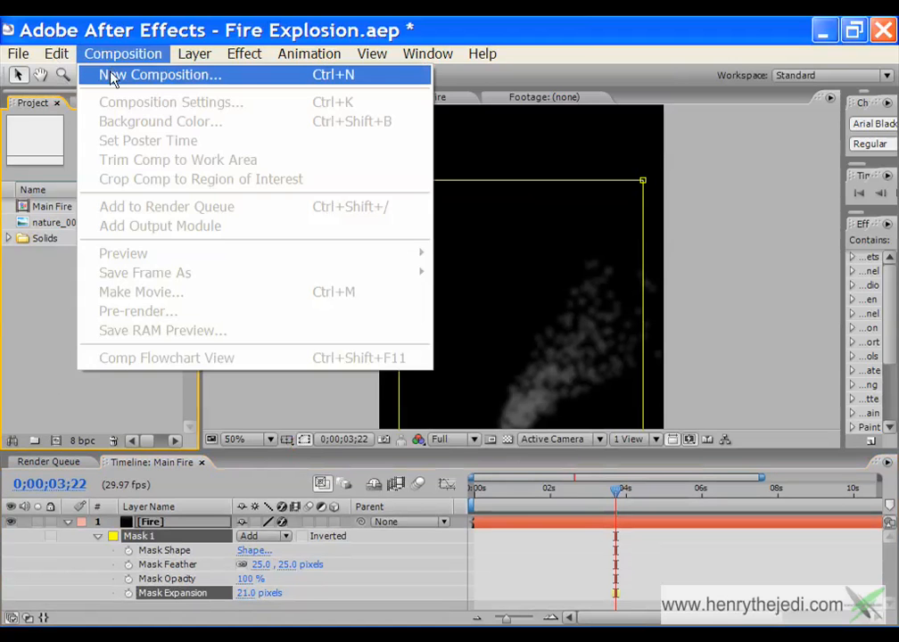
{"action": "left_click", "coordinate": [113, 77]}
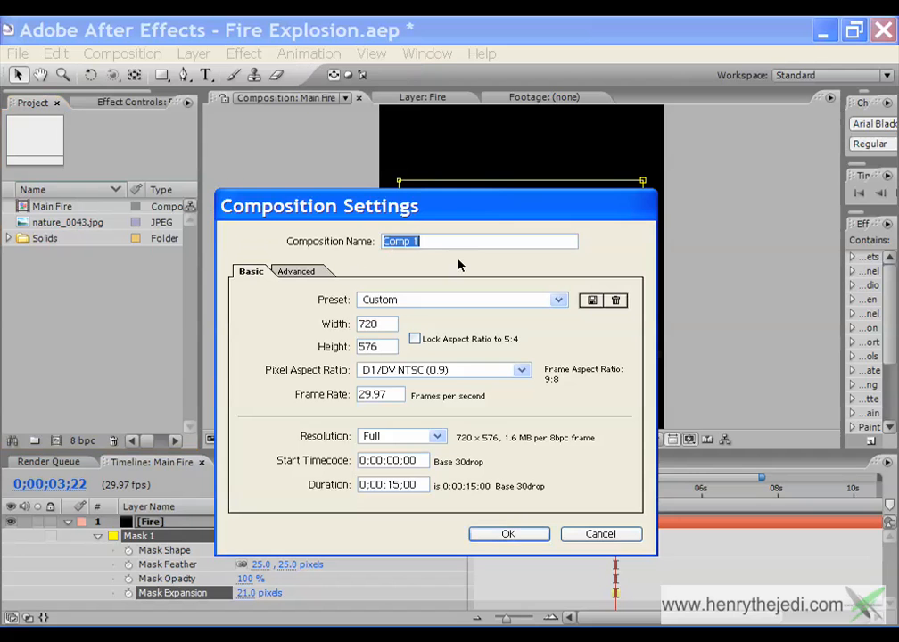
{"action": "type", "text": "Fire"}
{"action": "left_click", "coordinate": [508, 532]}
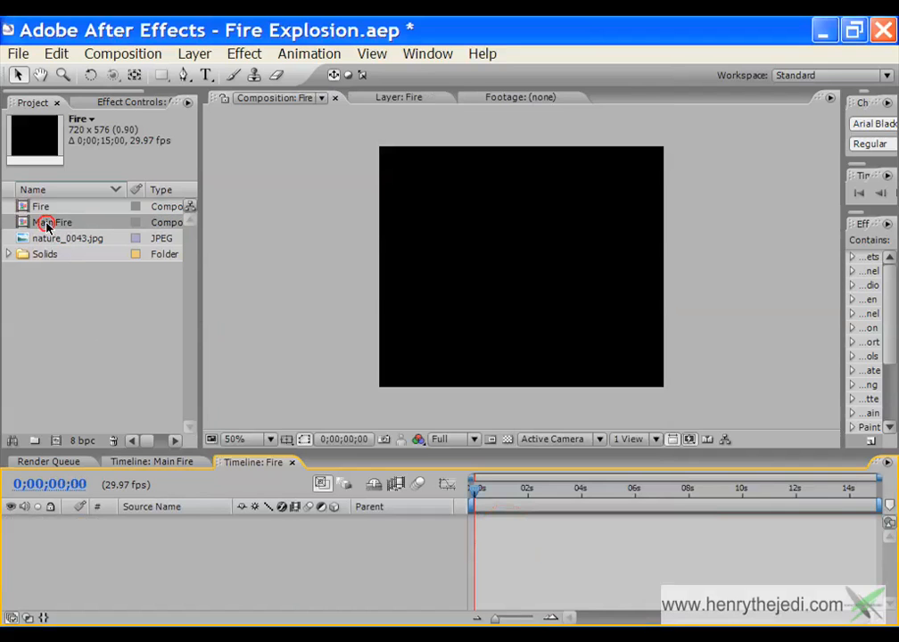
- Add Main Fire to the Fire composition and move it up until its bottom edge meets the frame's bottom, checking at 0;00;04;06
{"action": "left_click_drag", "start_coordinate": [46, 226], "coordinate": [415, 564]}
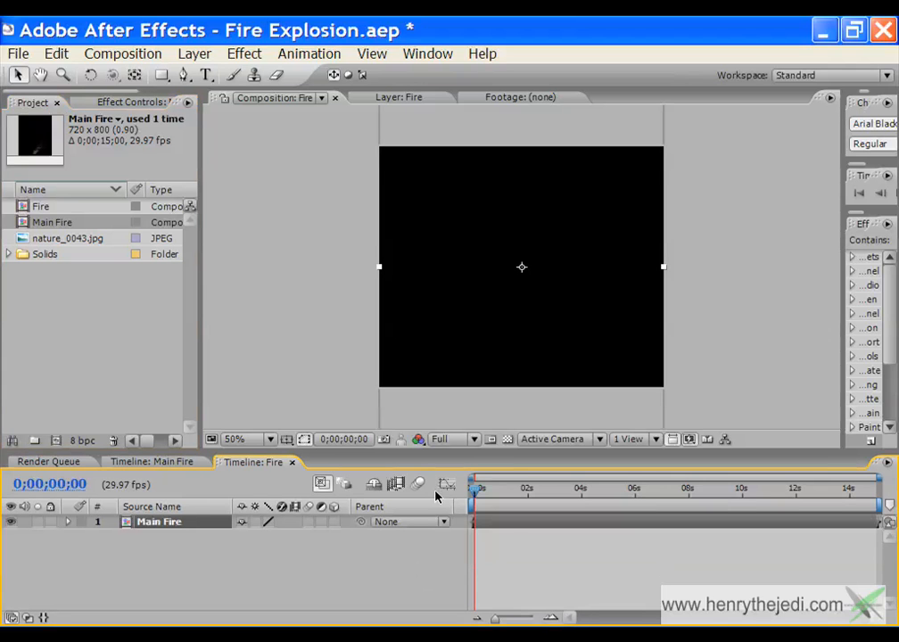
{"action": "left_click_drag", "start_coordinate": [475, 490], "coordinate": [590, 496]}
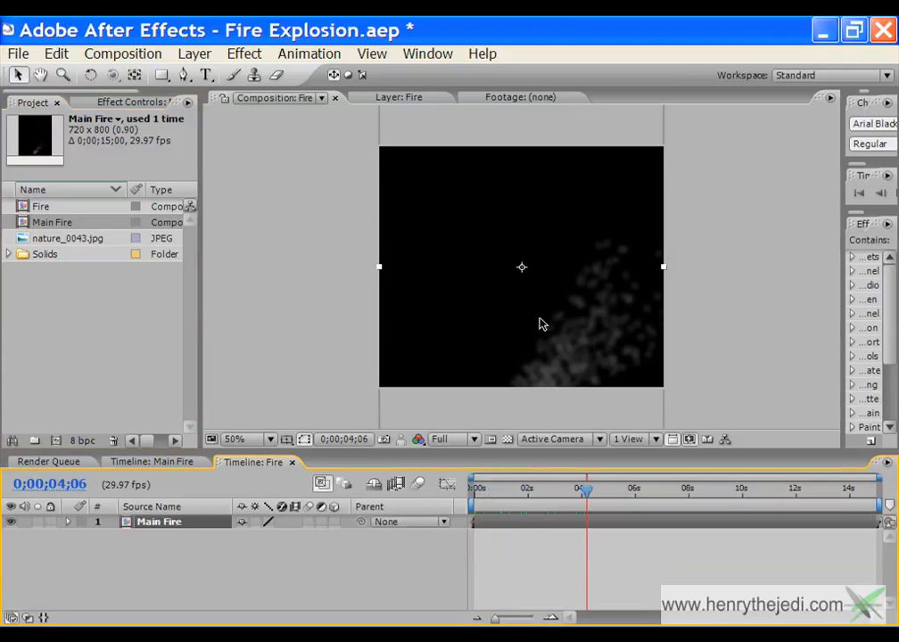
{"action": "left_click_drag", "start_coordinate": [538, 335], "coordinate": [538, 289]}
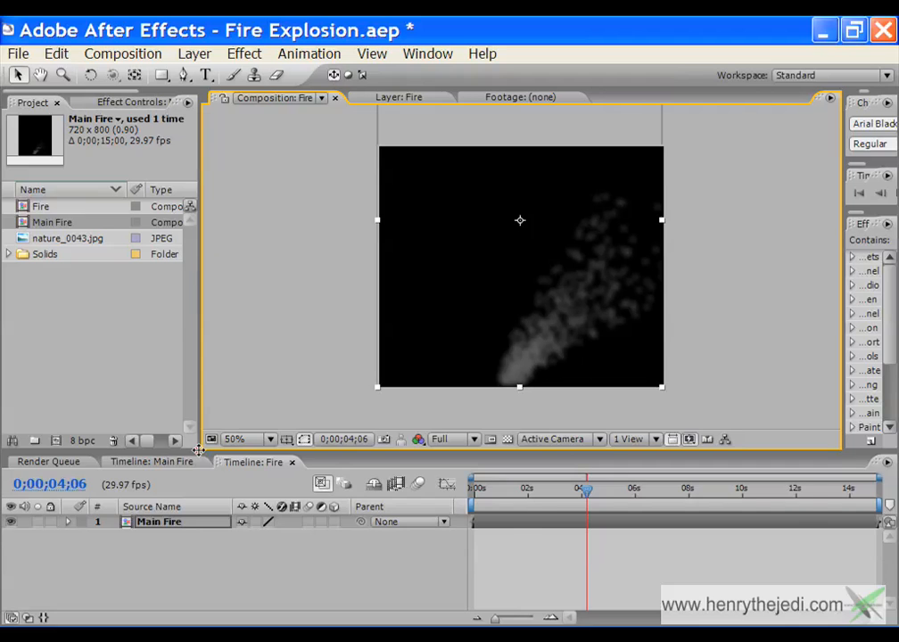
{"action": "left_click_drag", "start_coordinate": [200, 453], "coordinate": [179, 491]}
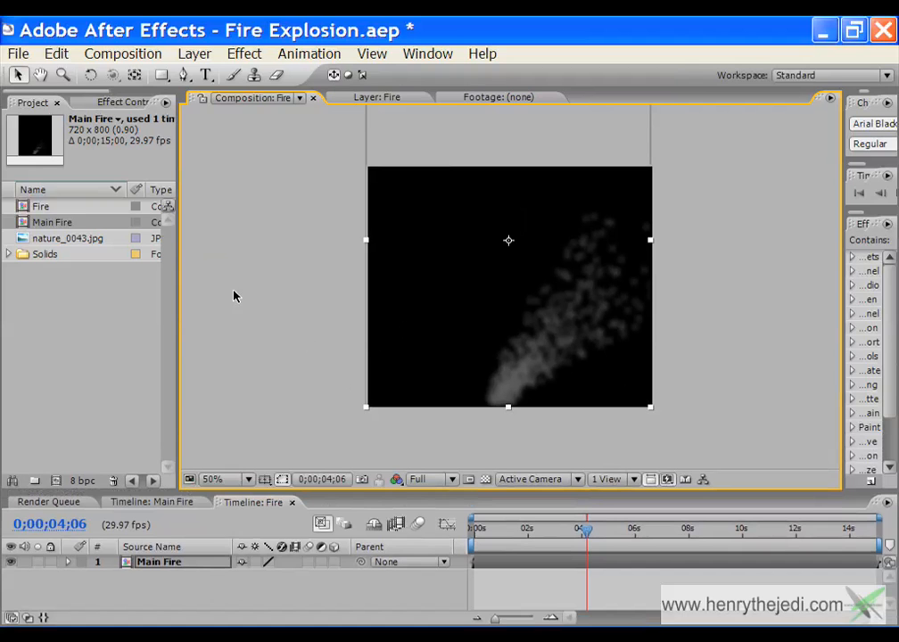
- Apply the CC Particle Systems II effect to the Main Fire layer in the Fire composition and widen the effect settings area
{"action": "double_click", "coordinate": [160, 563]}
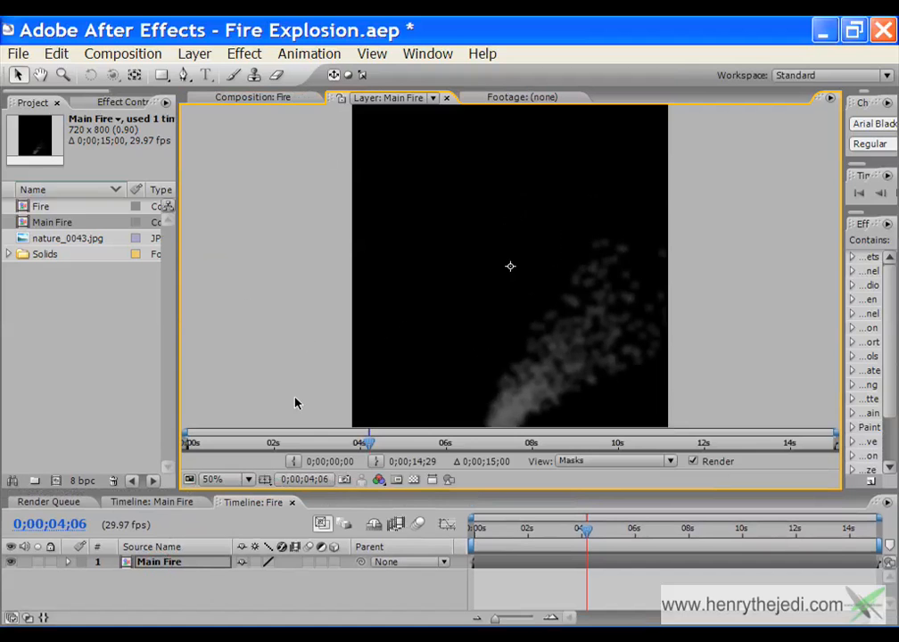
{"action": "left_click", "coordinate": [254, 98]}
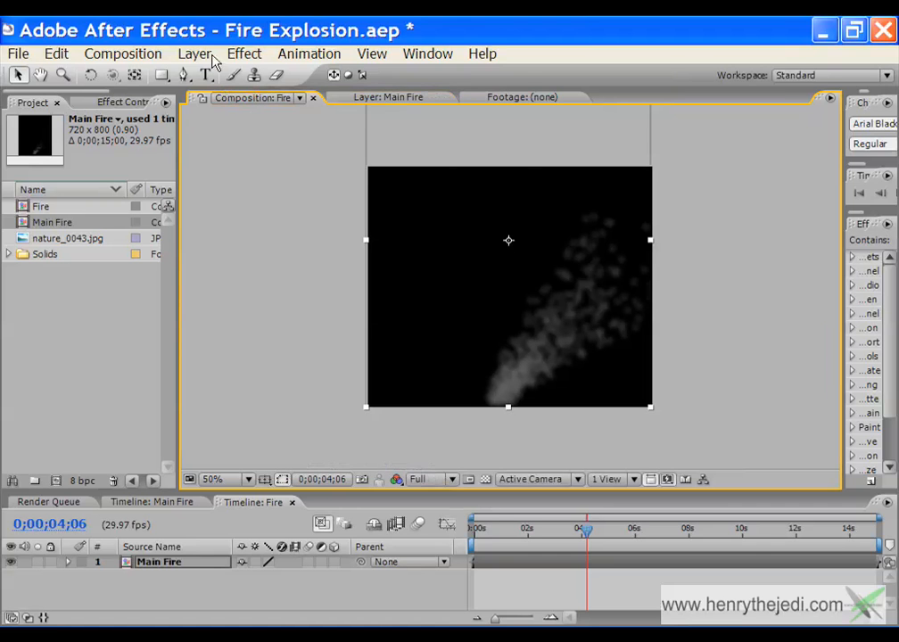
{"action": "left_click", "coordinate": [245, 55]}
{"action": "mouse_move", "coordinate": [468, 404]}
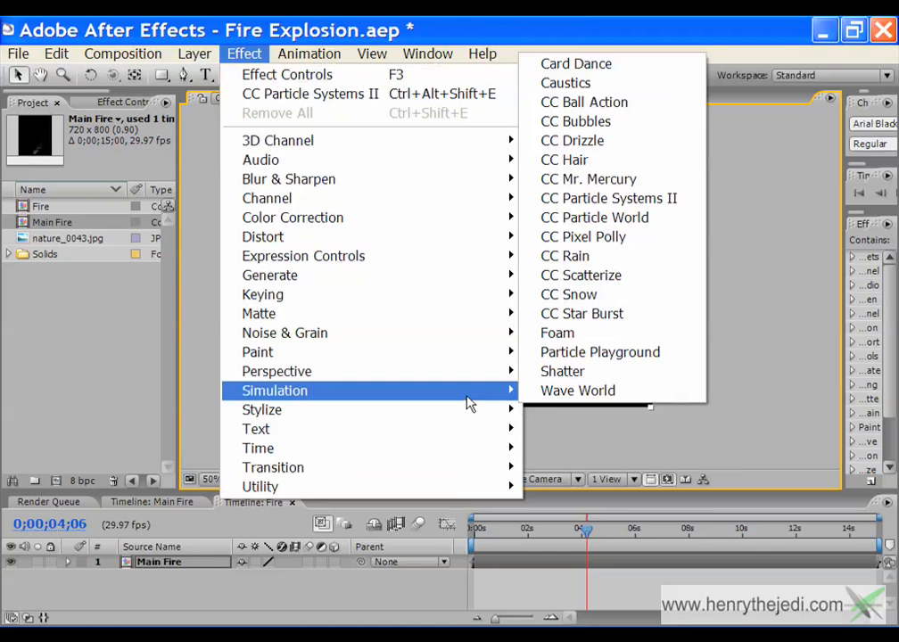
{"action": "left_click", "coordinate": [651, 207]}
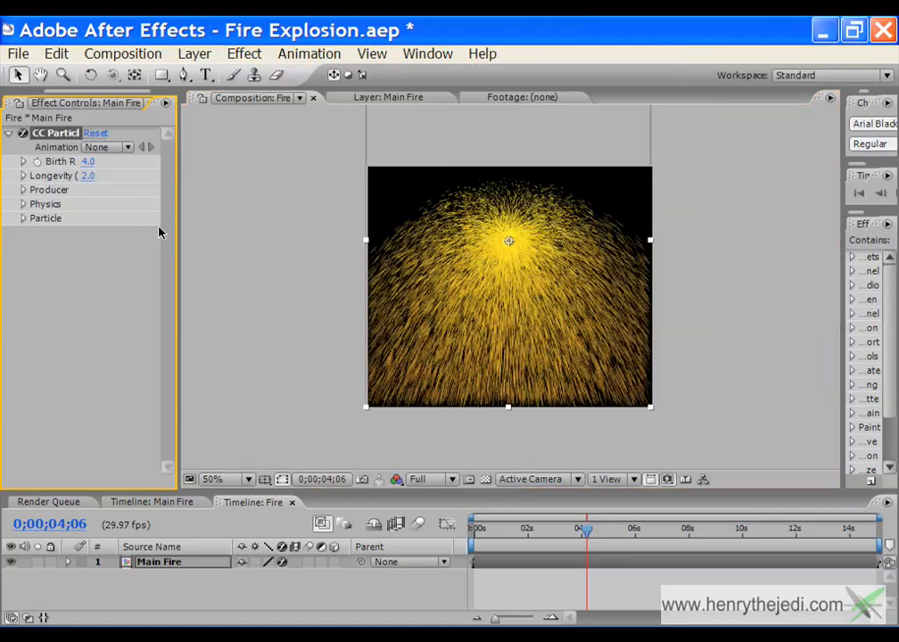
{"action": "left_click_drag", "start_coordinate": [180, 200], "coordinate": [221, 206]}
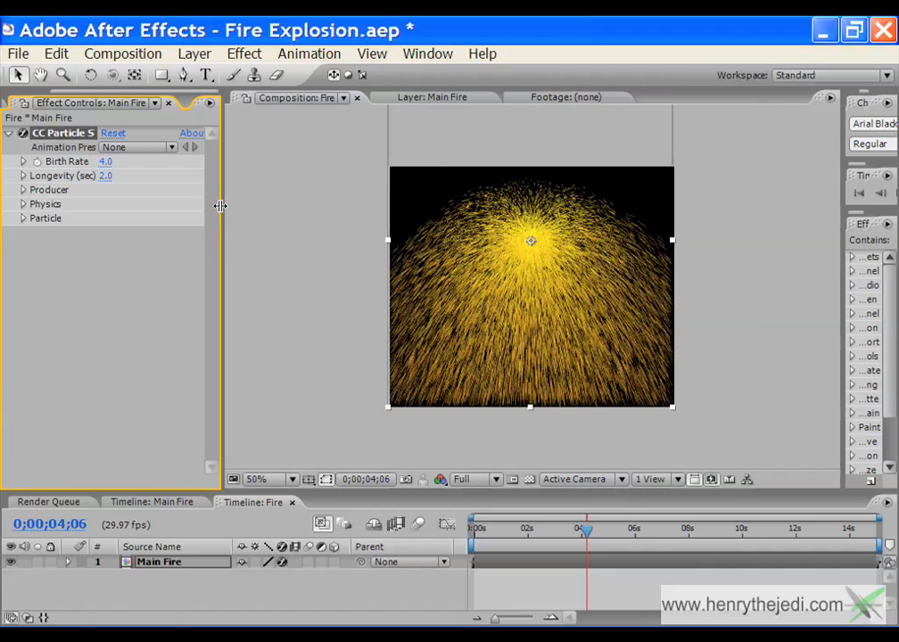
- Set the particle effect's Birth Rate to 10 and Longevity to 1.5 seconds, check it at 0;00;00;25 and save the project
{"action": "left_click_drag", "start_coordinate": [585, 532], "coordinate": [526, 528]}
{"action": "left_click_drag", "start_coordinate": [534, 527], "coordinate": [511, 526]}
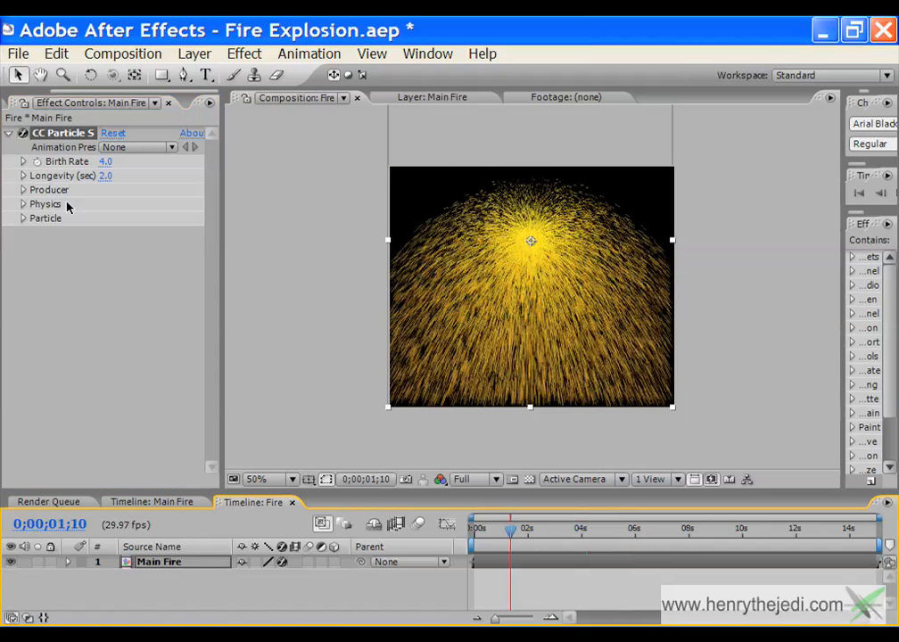
{"action": "left_click", "coordinate": [103, 161]}
{"action": "type", "text": "10"}
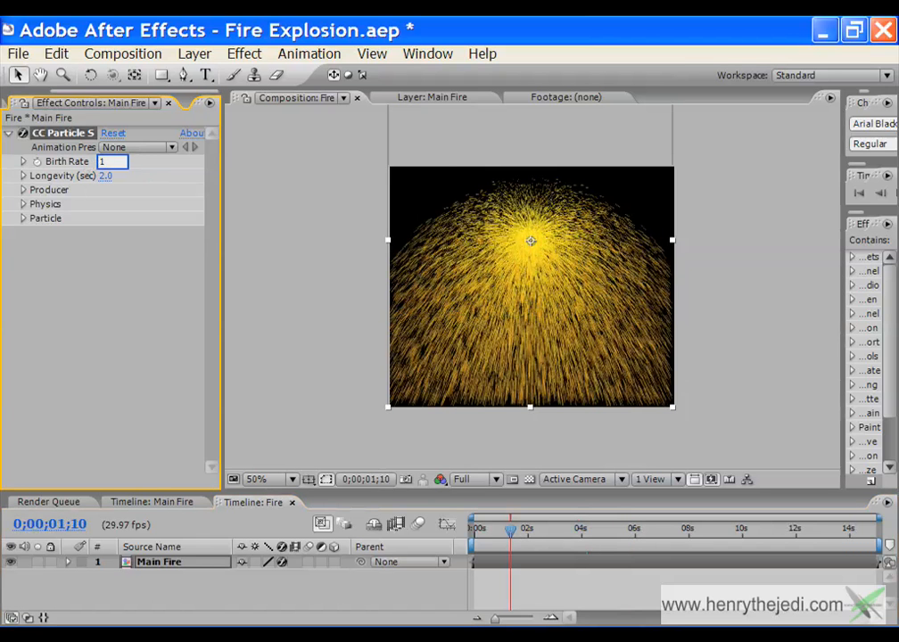
{"action": "key", "text": "Return"}
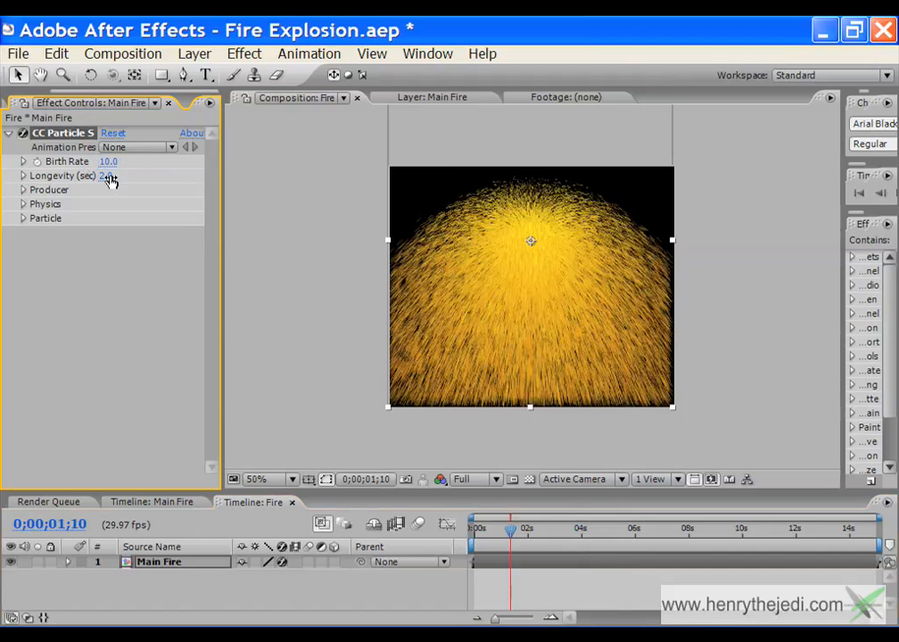
{"action": "left_click", "coordinate": [108, 176]}
{"action": "type", "text": "1.5"}
{"action": "key", "text": "Return"}
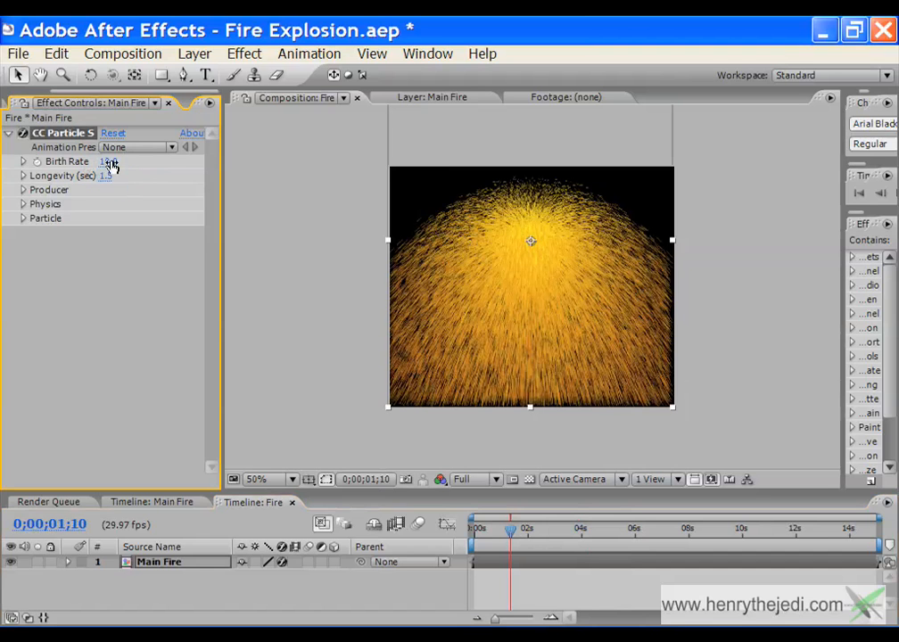
{"action": "mouse_move", "coordinate": [507, 533]}
{"action": "left_mouse_down"}
{"action": "mouse_move", "coordinate": [477, 531]}
{"action": "mouse_move", "coordinate": [560, 538]}
{"action": "mouse_move", "coordinate": [492, 538]}
{"action": "mouse_move", "coordinate": [495, 528]}
{"action": "left_mouse_up"}
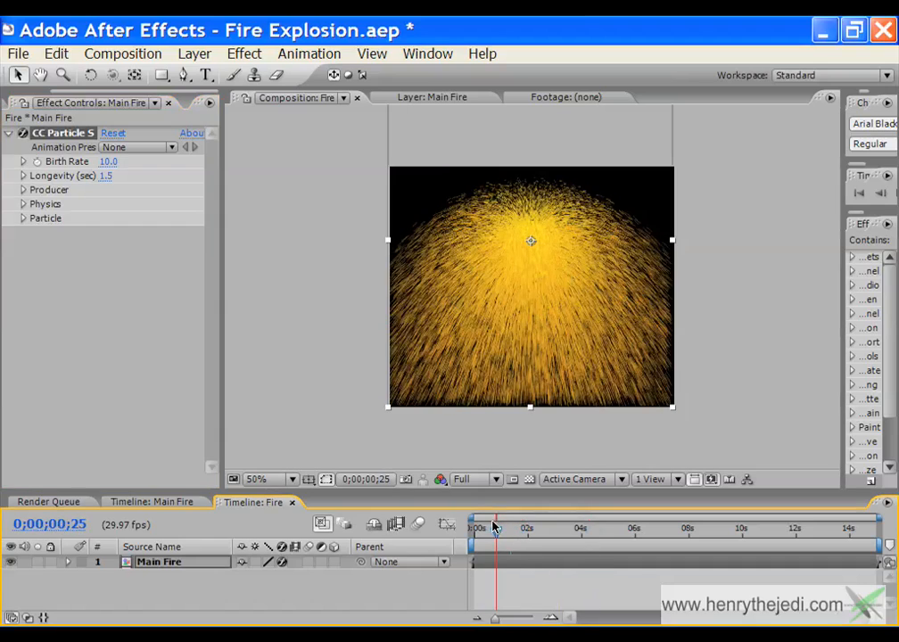
{"action": "key", "text": "ctrl+s"}
- Apply the Mesh Warp distortion effect to the Main Fire layer in the Fire composition
{"action": "double_click", "coordinate": [159, 562]}
{"action": "left_click", "coordinate": [279, 98]}
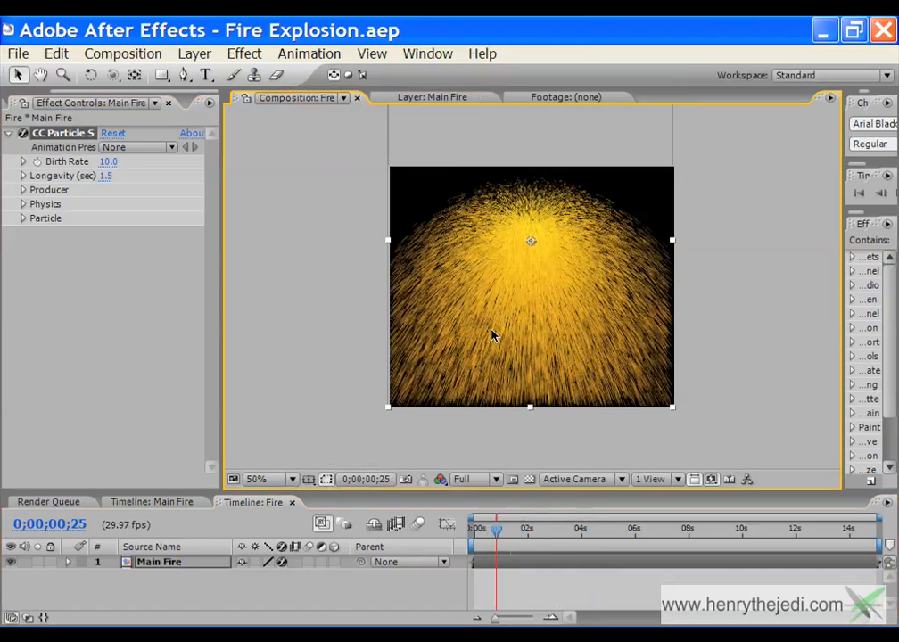
{"action": "left_click", "coordinate": [160, 560]}
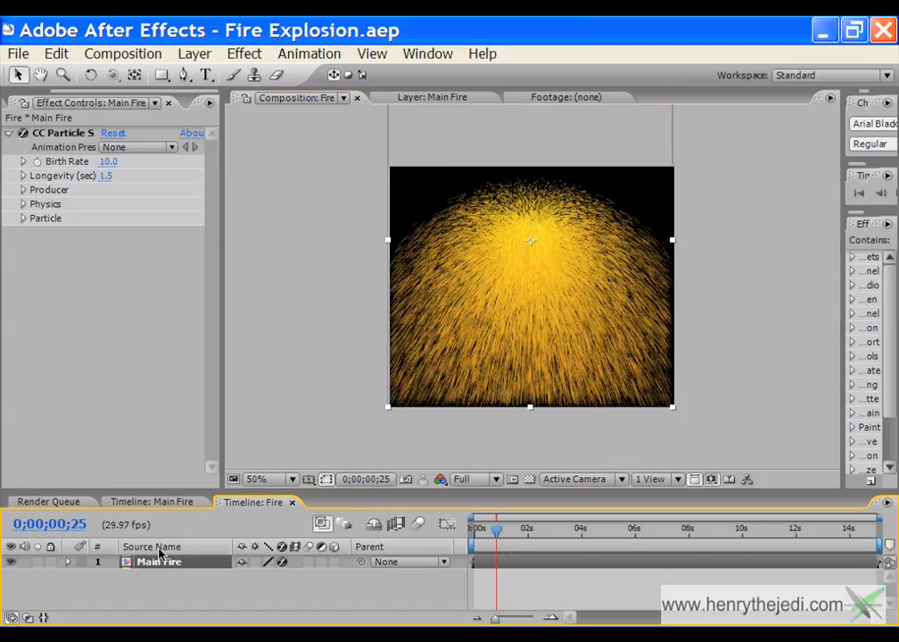
{"action": "left_click", "coordinate": [244, 54]}
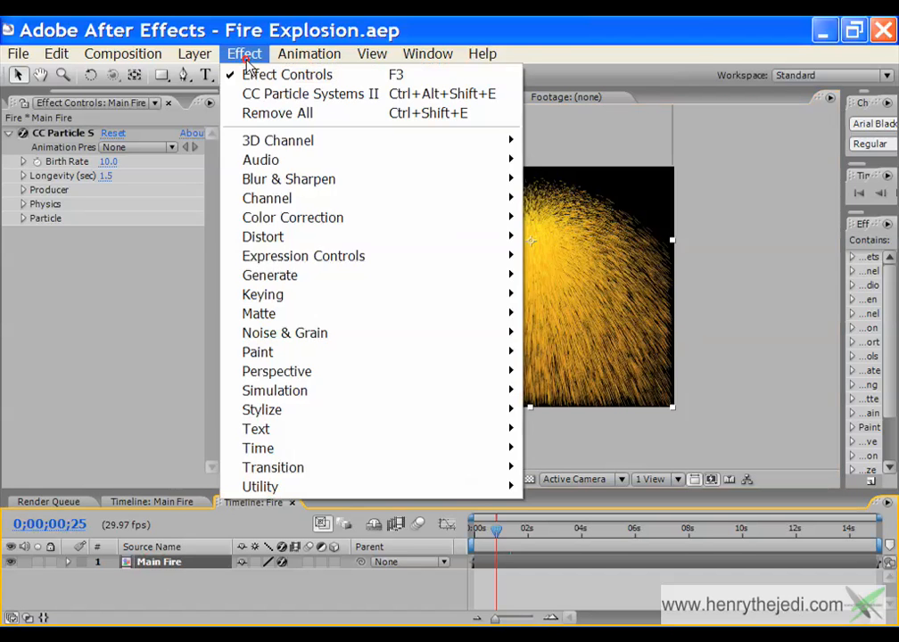
{"action": "mouse_move", "coordinate": [462, 245]}
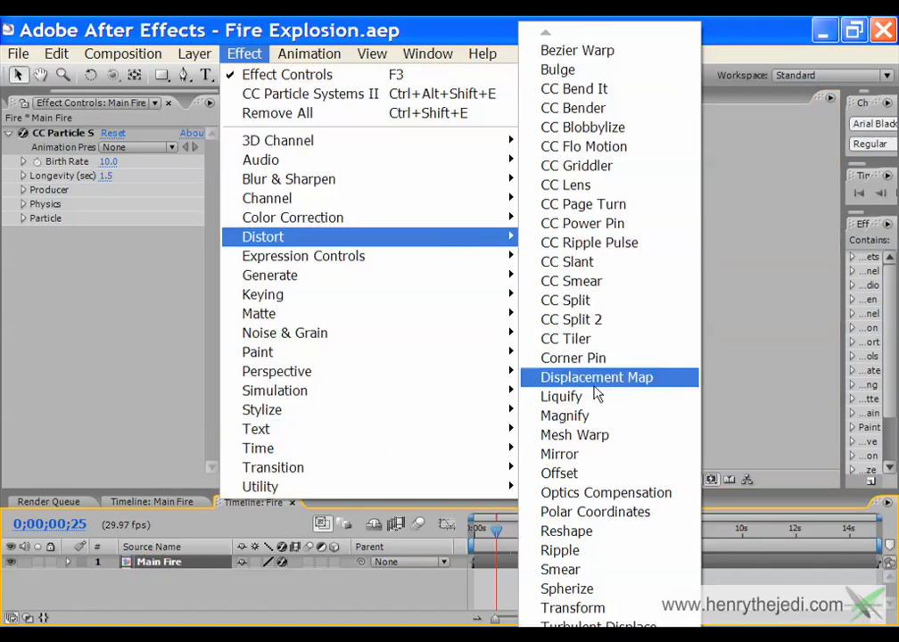
{"action": "left_click", "coordinate": [596, 437]}
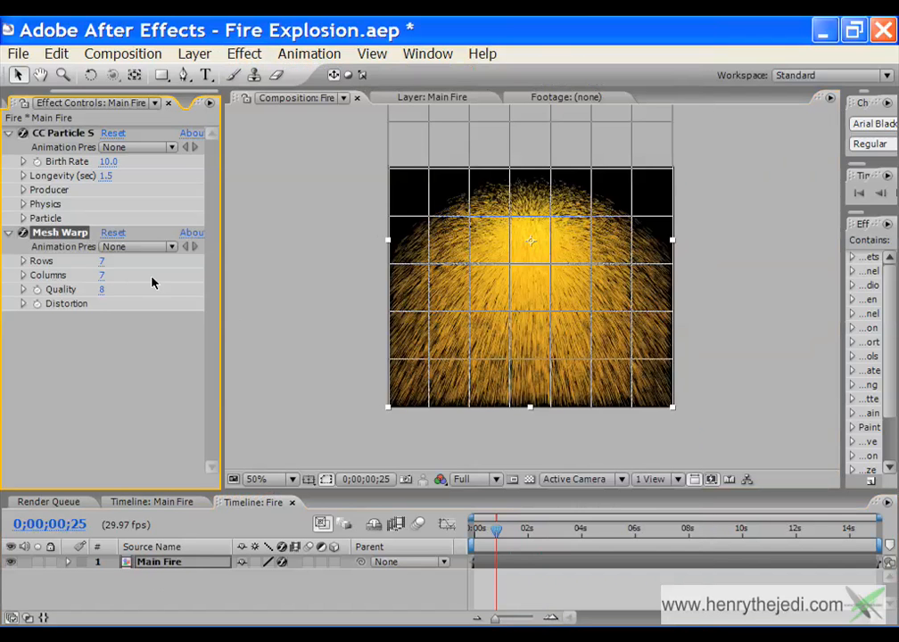
- Set the Mesh Warp grid to 5 rows and 3 columns and move the effect above CC Particle Systems II
{"action": "left_click", "coordinate": [102, 261]}
{"action": "type", "text": "5"}
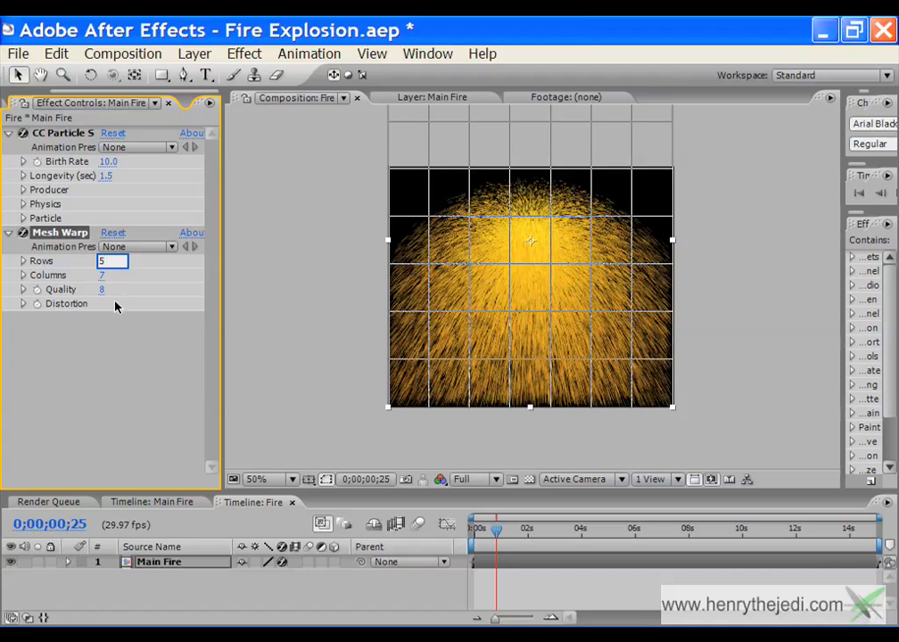
{"action": "left_click", "coordinate": [103, 275]}
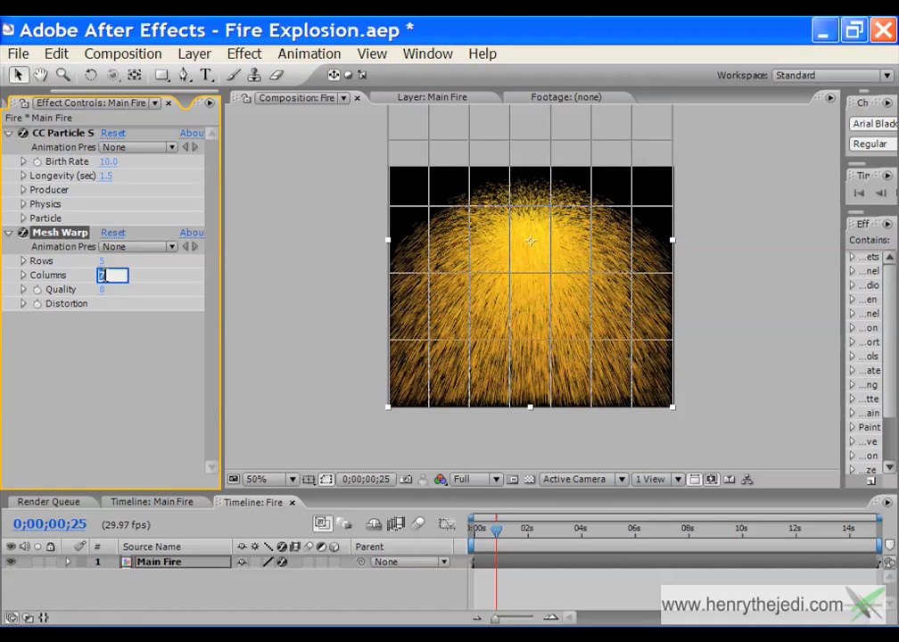
{"action": "key", "text": "Return"}
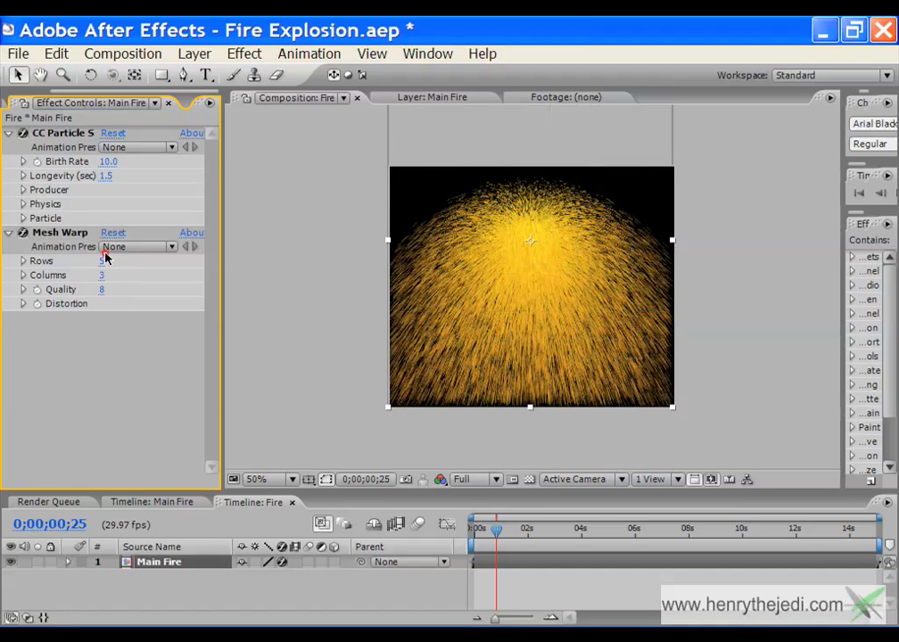
{"action": "left_click", "coordinate": [58, 233]}
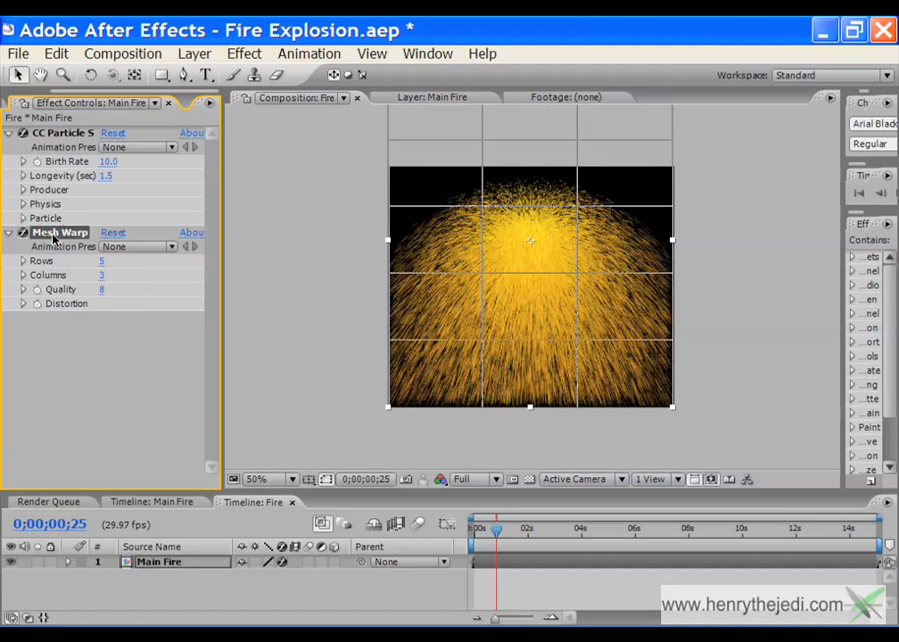
{"action": "left_click_drag", "start_coordinate": [53, 237], "coordinate": [57, 133]}
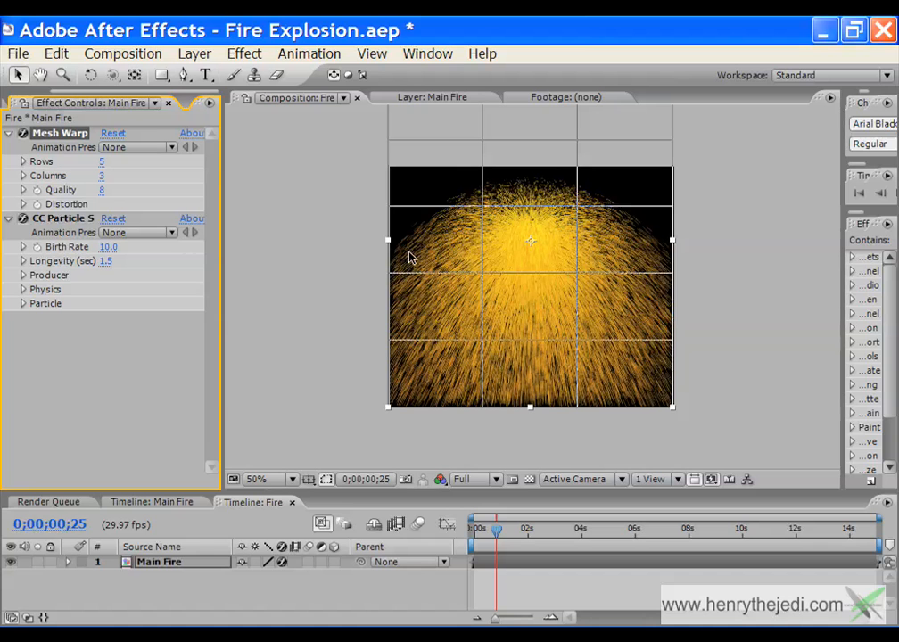
- Try bending the Mesh Warp grid at two interior points on its second column line, undoing each move
{"action": "left_click_drag", "start_coordinate": [483, 274], "coordinate": [513, 290]}
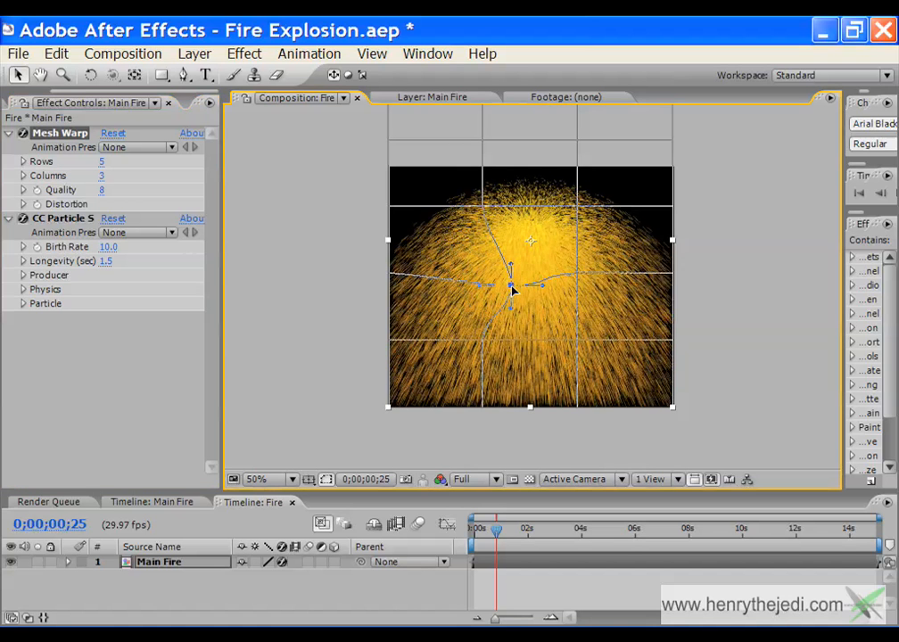
{"action": "key", "text": "ctrl+z"}
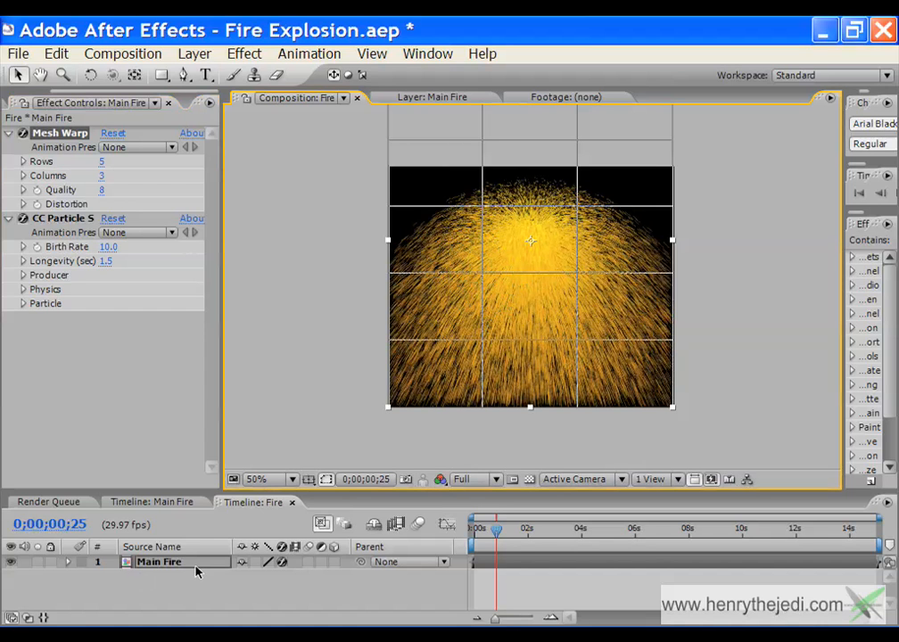
{"action": "left_click_drag", "start_coordinate": [480, 346], "coordinate": [427, 361]}
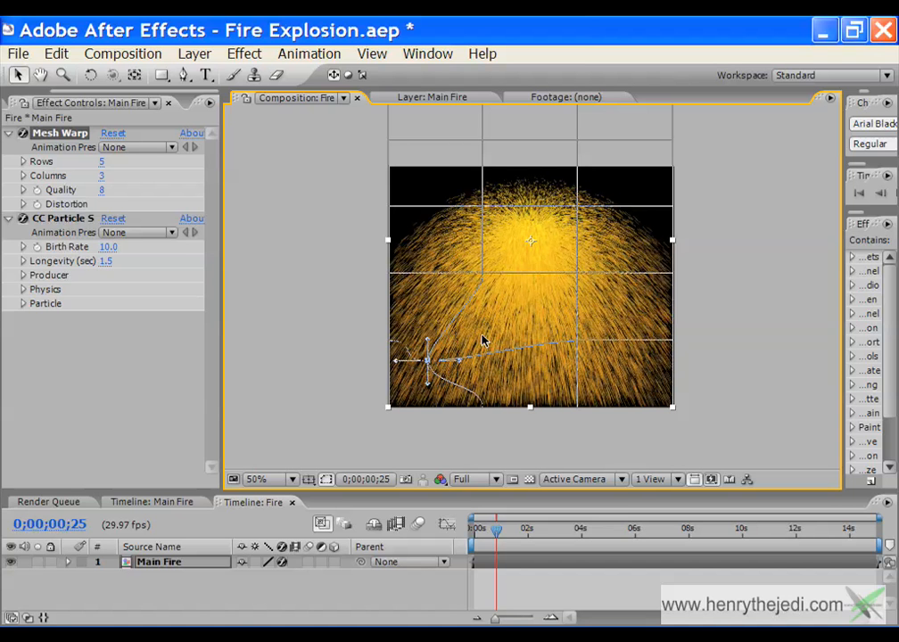
{"action": "key", "text": "ctrl+z"}
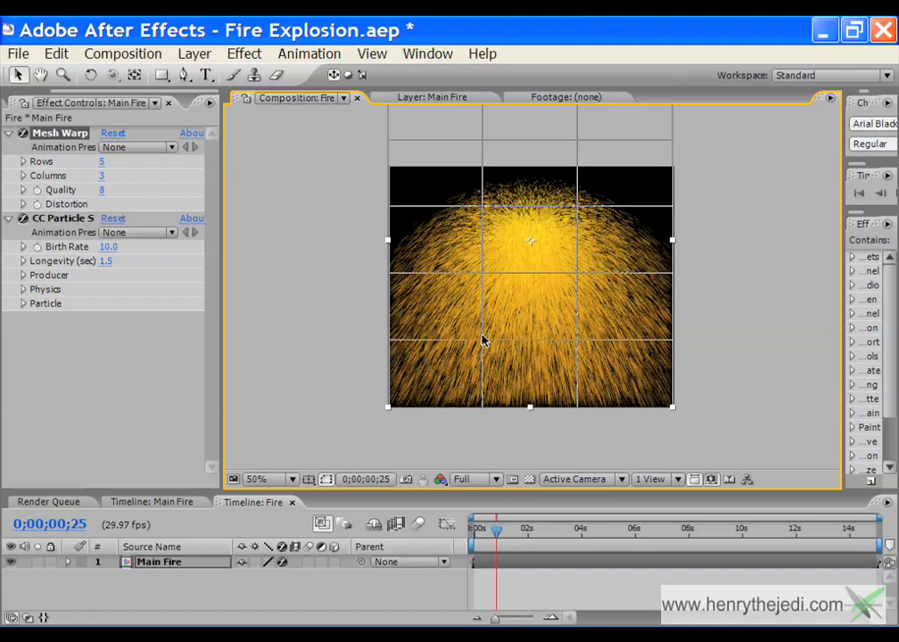
- Save the project and place the particle Producer at the frame's bottom centre, position 357.8, 786.0, checking it at 0;00;02;10
{"action": "key", "text": "ctrl+s"}
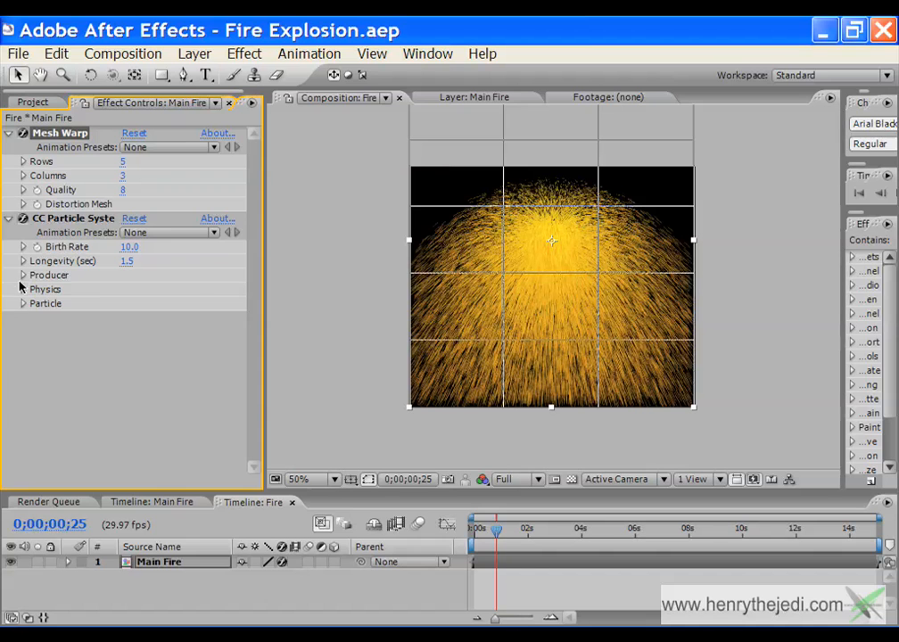
{"action": "left_click", "coordinate": [22, 277]}
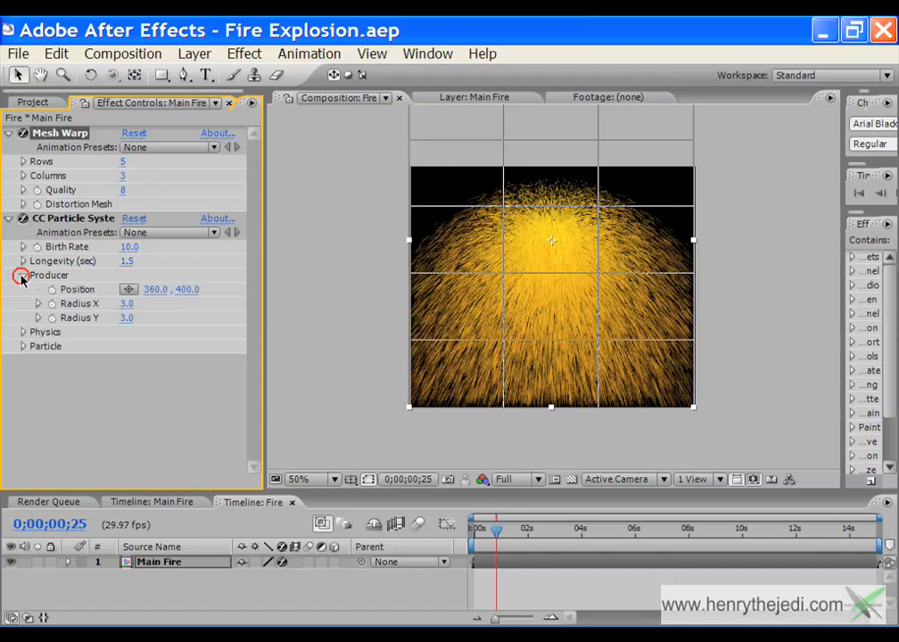
{"action": "left_click", "coordinate": [129, 291]}
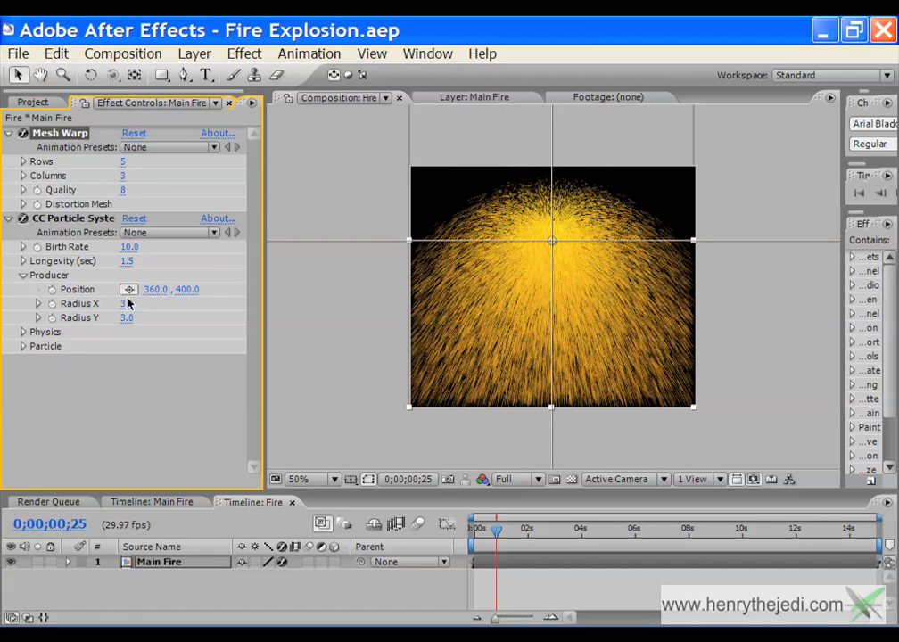
{"action": "left_click", "coordinate": [130, 291]}
{"action": "left_click", "coordinate": [129, 290]}
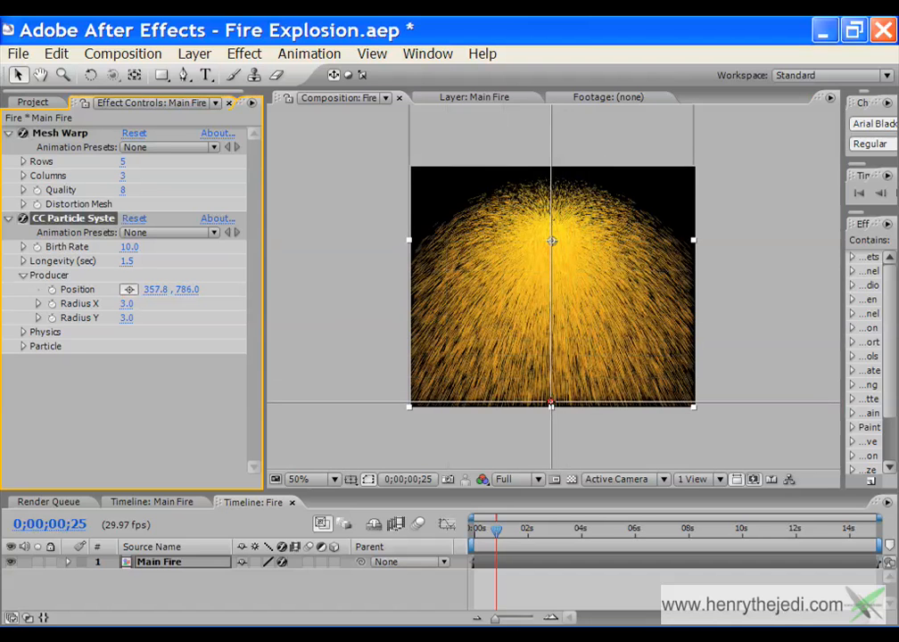
{"action": "left_click", "coordinate": [552, 405]}
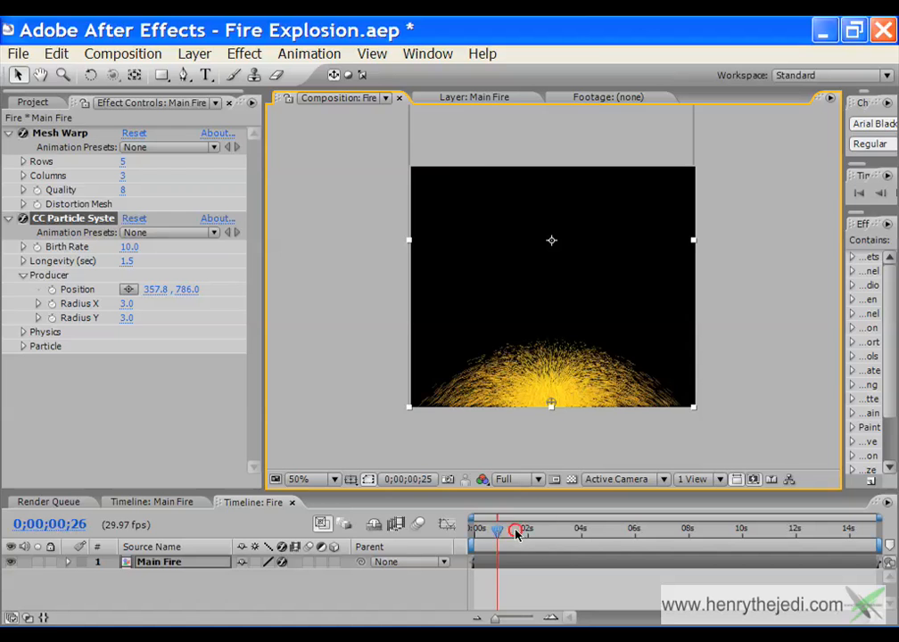
{"action": "left_click_drag", "start_coordinate": [518, 530], "coordinate": [537, 531]}
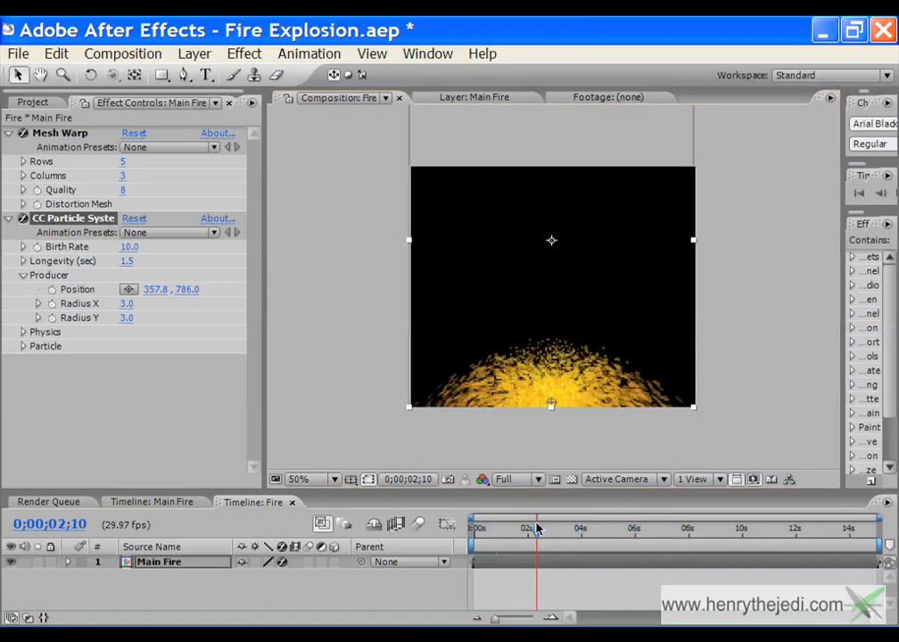
- Set the Producer's Radius X to 0 and Radius Y to 7, check the particles at 0;00;01;15 and save the project
{"action": "left_click", "coordinate": [126, 304]}
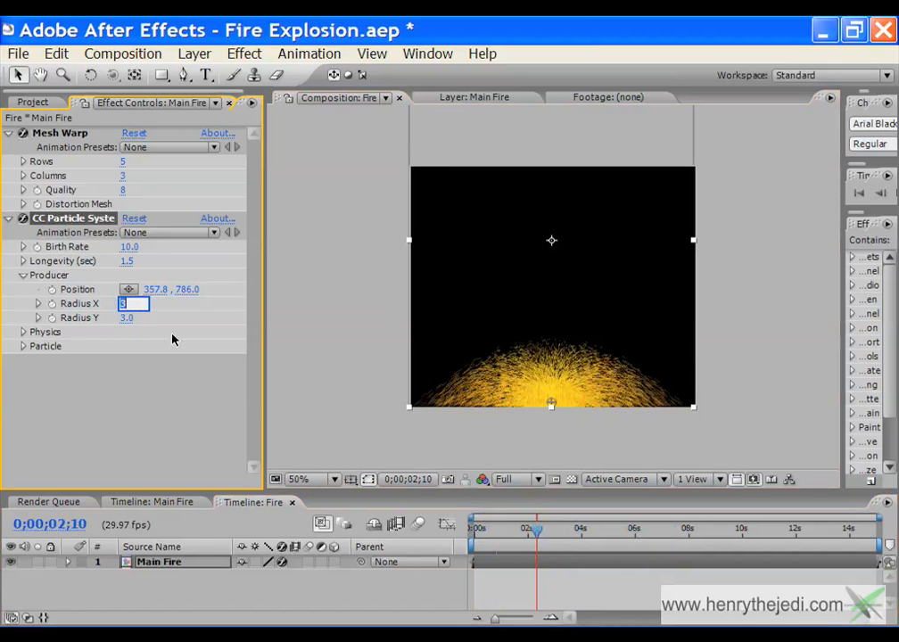
{"action": "type", "text": "0"}
{"action": "key", "text": "Return"}
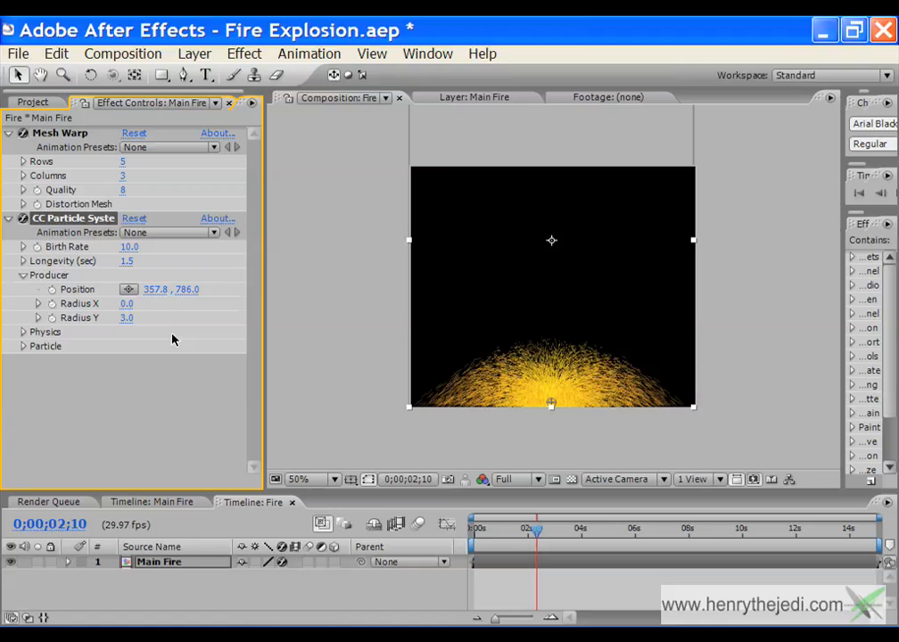
{"action": "left_click", "coordinate": [128, 318]}
{"action": "key", "text": "Return"}
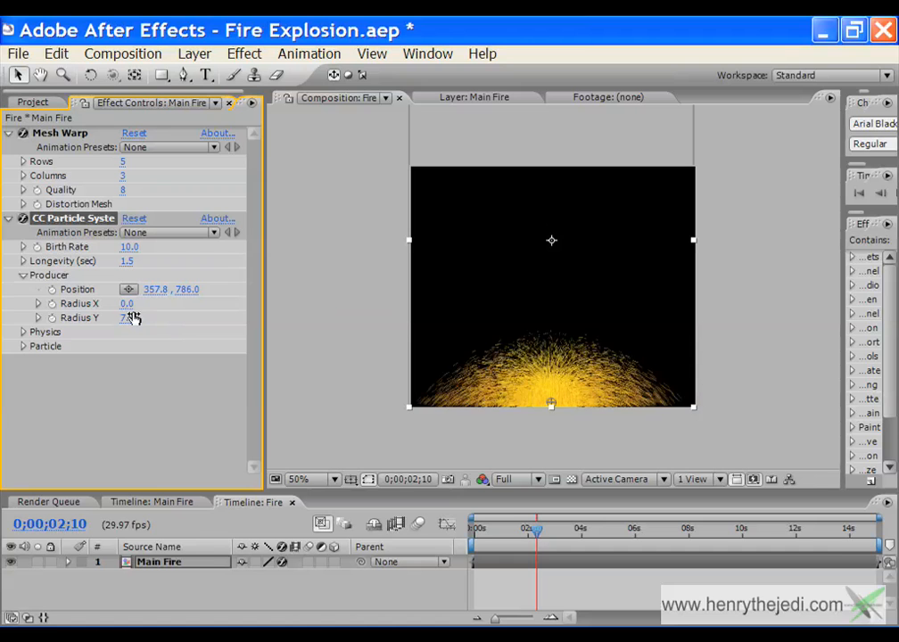
{"action": "left_click_drag", "start_coordinate": [541, 533], "coordinate": [520, 523]}
{"action": "key", "text": "ctrl+s"}
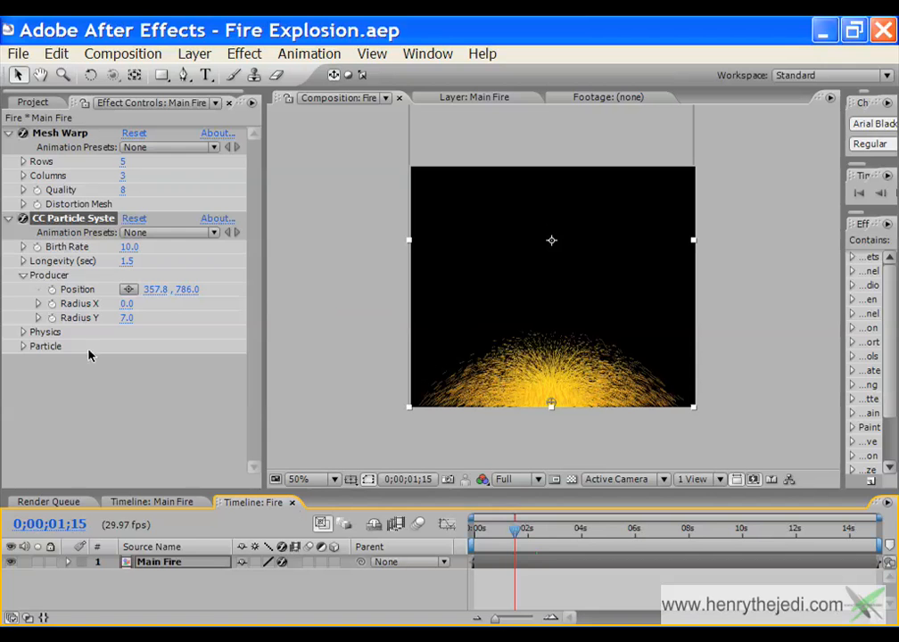
- Set the CC Particle Systems II Physics Animation to Jet Sideways and check the particles at 0;00;01;12
{"action": "left_click", "coordinate": [23, 275]}
{"action": "left_click", "coordinate": [23, 289]}
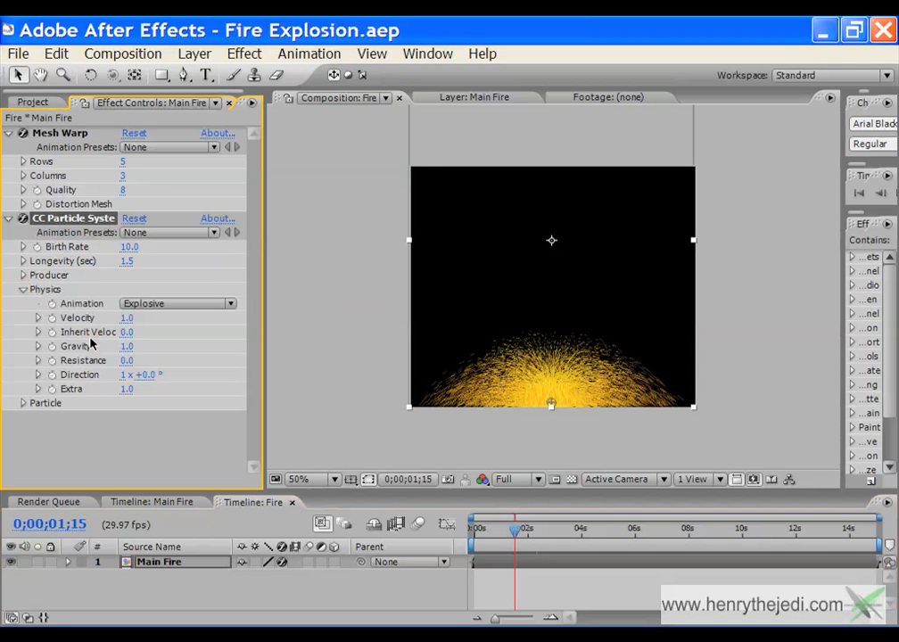
{"action": "left_click", "coordinate": [232, 303]}
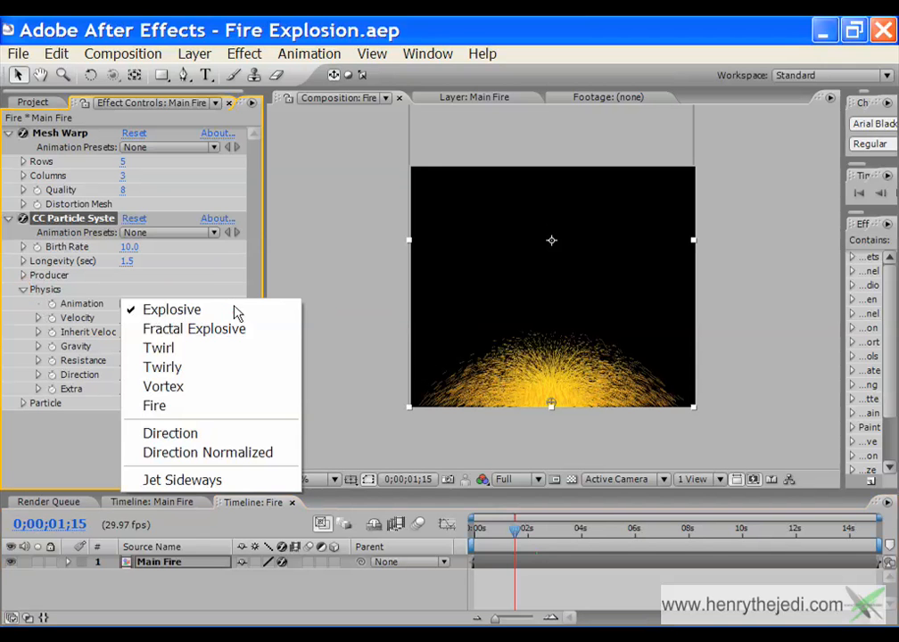
{"action": "left_click", "coordinate": [206, 481]}
{"action": "mouse_move", "coordinate": [515, 530]}
{"action": "left_mouse_down"}
{"action": "mouse_move", "coordinate": [492, 532]}
{"action": "mouse_move", "coordinate": [584, 534]}
{"action": "mouse_move", "coordinate": [493, 532]}
{"action": "mouse_move", "coordinate": [584, 532]}
{"action": "mouse_move", "coordinate": [513, 530]}
{"action": "left_mouse_up"}
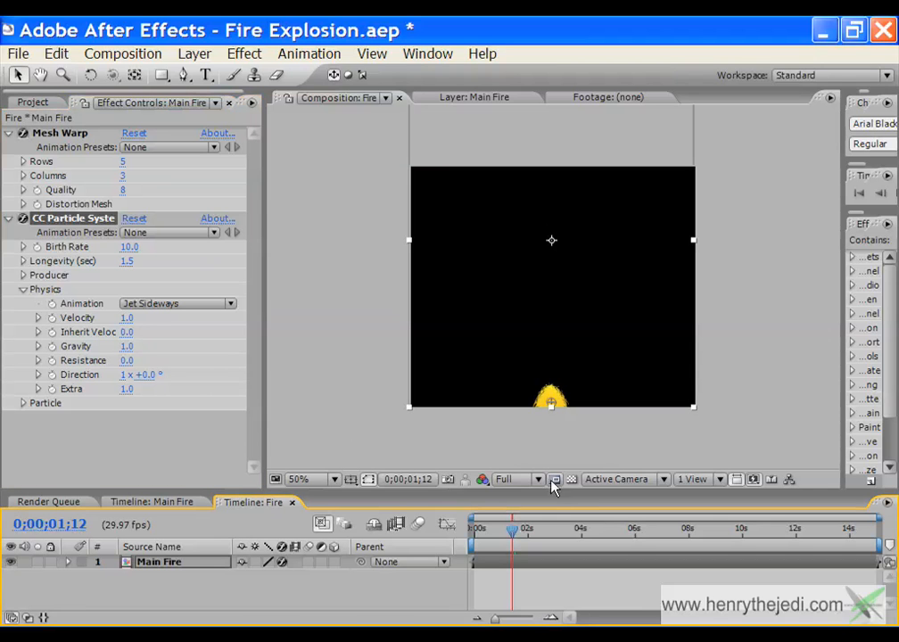
- Set the particle Physics Velocity to 0.5 and Inherit Velocity to -3.4
{"action": "left_click", "coordinate": [127, 320]}
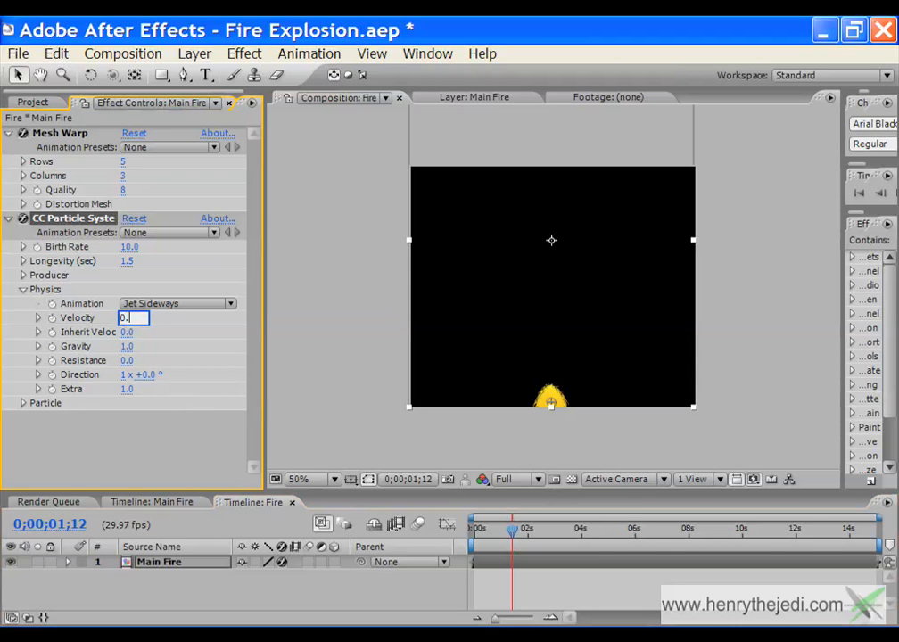
{"action": "type", "text": "0.5"}
{"action": "key", "text": "Return"}
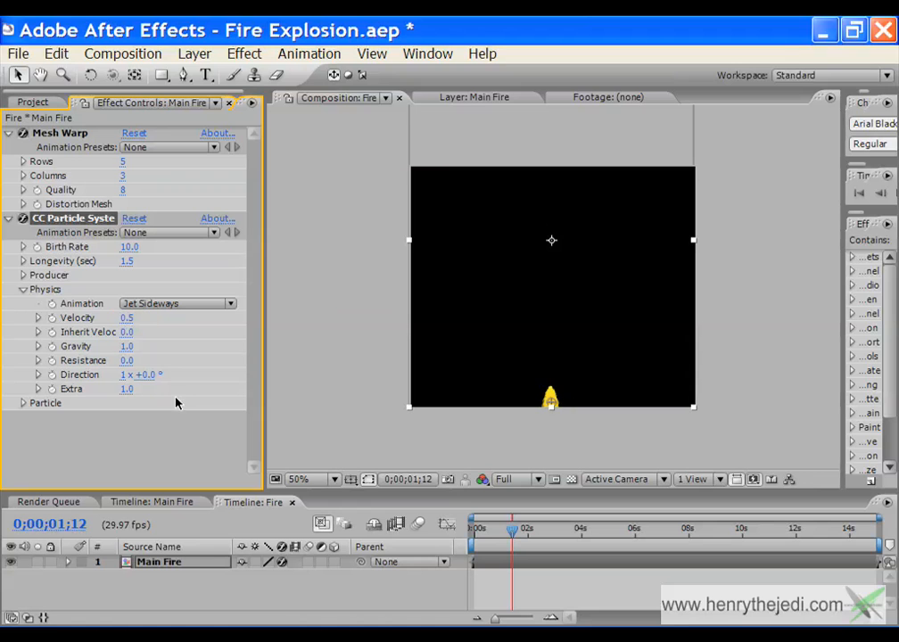
{"action": "left_click", "coordinate": [129, 332]}
{"action": "type", "text": "-3.4"}
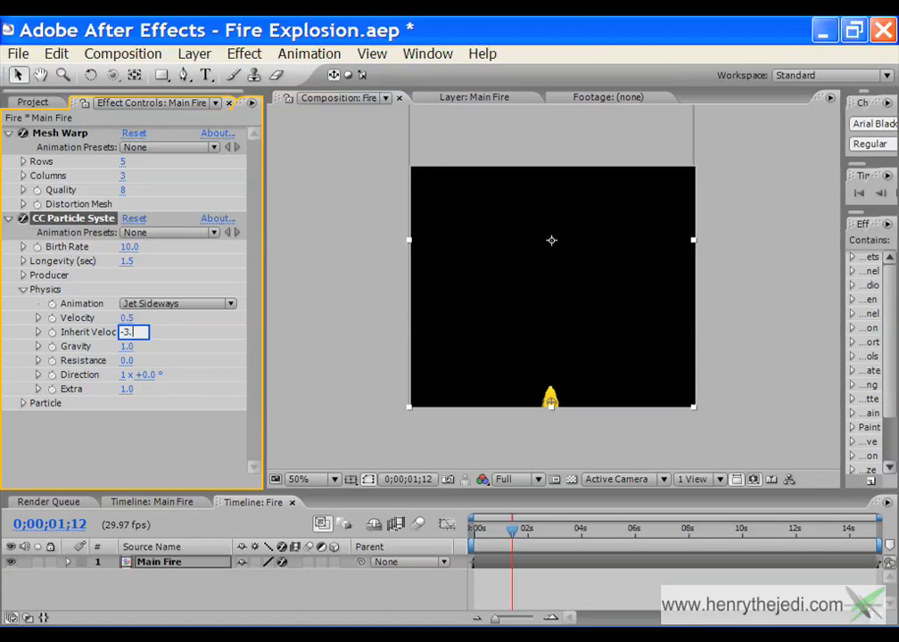
{"action": "key", "text": "Return"}
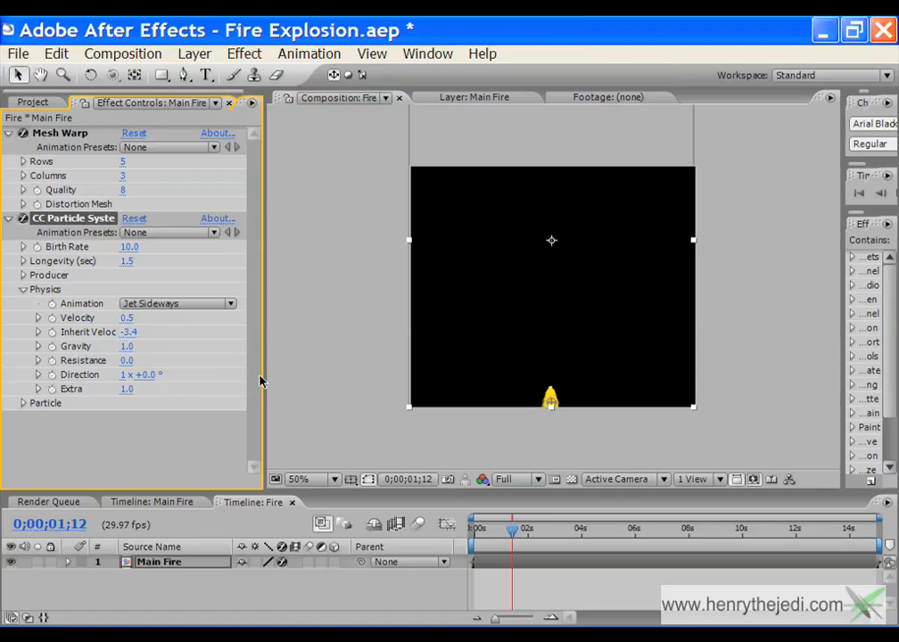
- Set the particle Physics Gravity to -0.6
{"action": "left_click", "coordinate": [126, 346]}
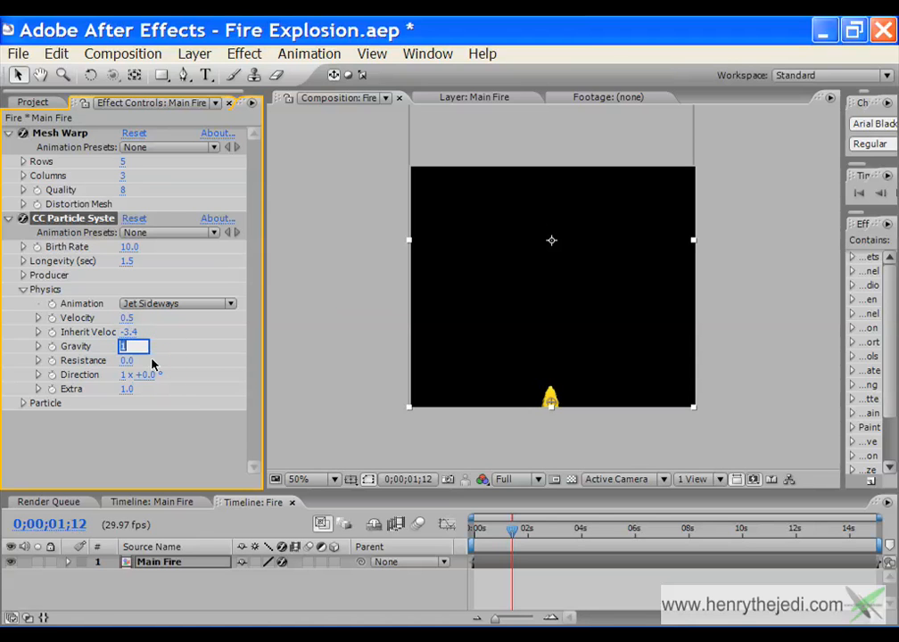
{"action": "type", "text": "-0.6"}
{"action": "key", "text": "Return"}
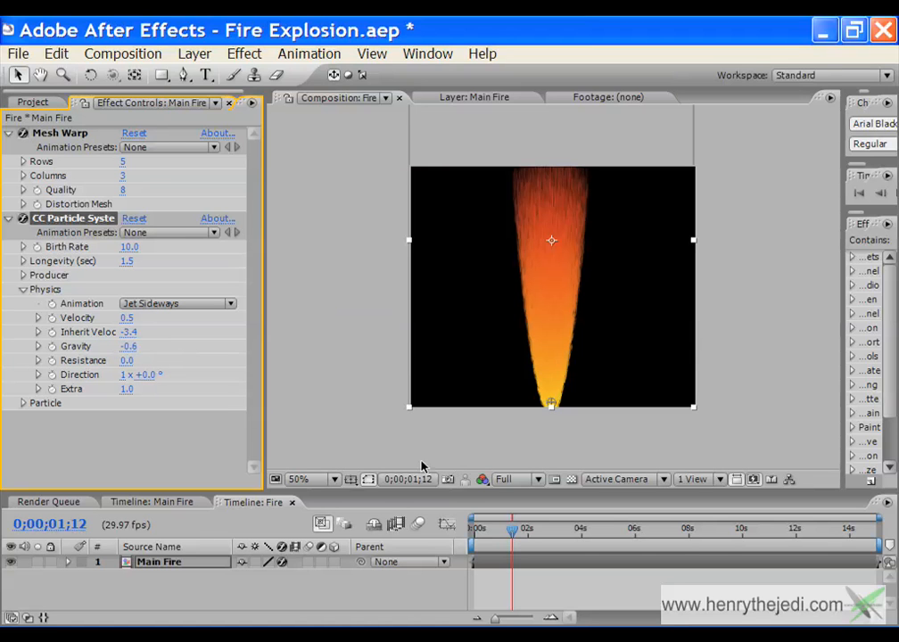
- Try weaker and positive Gravity values up to 0.4, checking at 0;00;04;00, and restore Gravity to -0.6
{"action": "mouse_move", "coordinate": [128, 346]}
{"action": "left_mouse_down"}
{"action": "mouse_move", "coordinate": [62, 346]}
{"action": "mouse_move", "coordinate": [187, 345]}
{"action": "mouse_move", "coordinate": [127, 346]}
{"action": "left_mouse_up"}
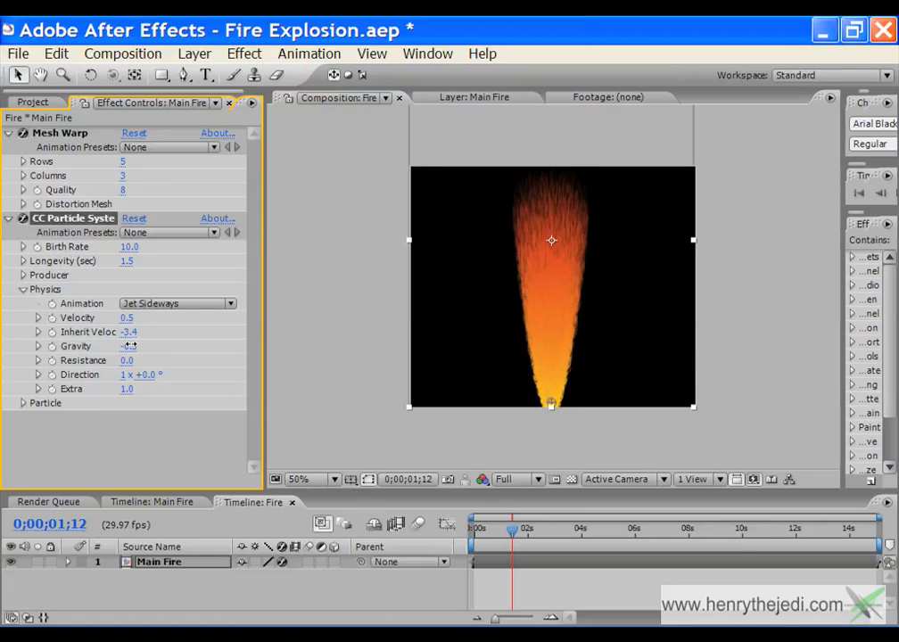
{"action": "left_click", "coordinate": [512, 530]}
{"action": "left_click_drag", "start_coordinate": [512, 530], "coordinate": [581, 528]}
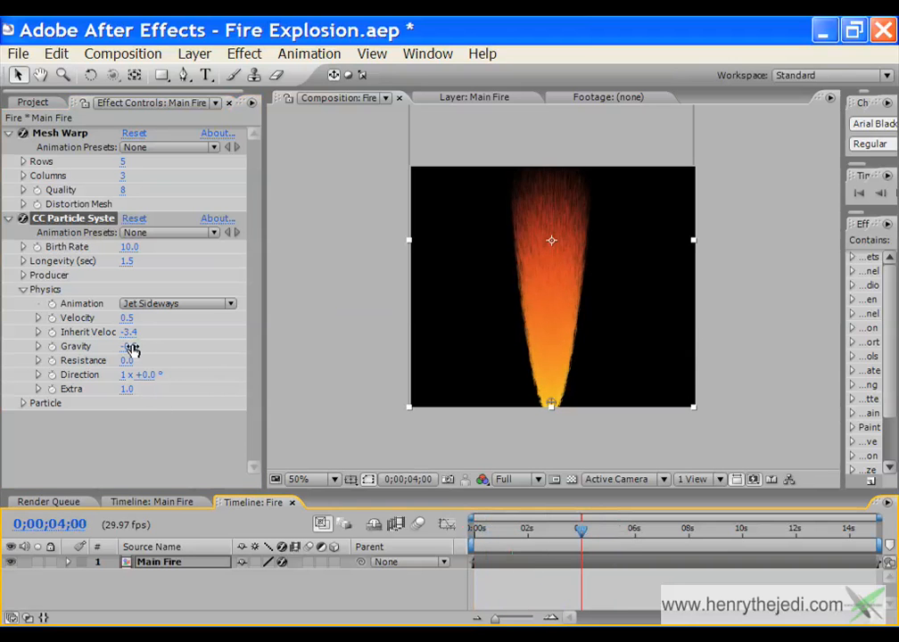
{"action": "left_click_drag", "start_coordinate": [131, 346], "coordinate": [210, 346]}
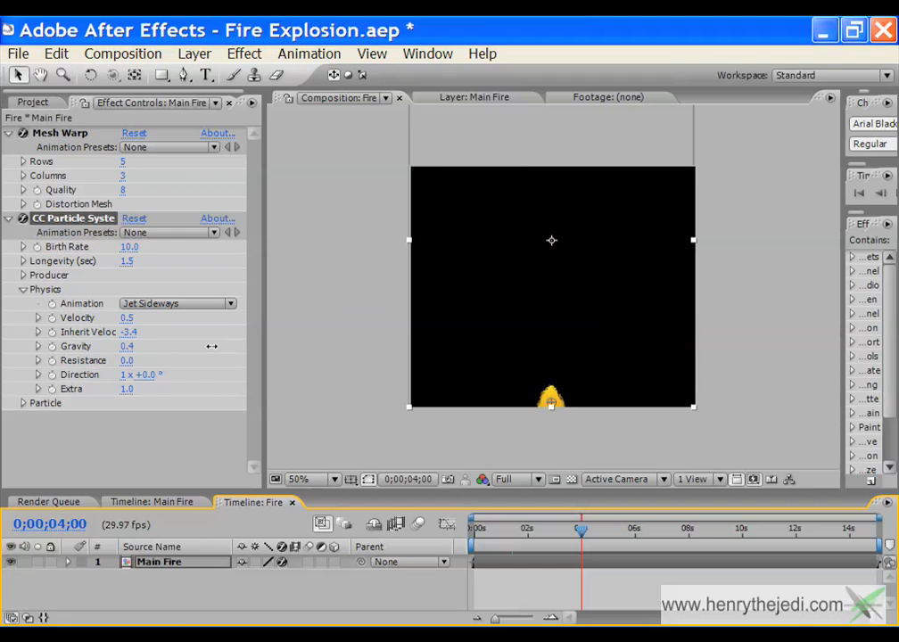
{"action": "left_click_drag", "start_coordinate": [211, 346], "coordinate": [129, 345]}
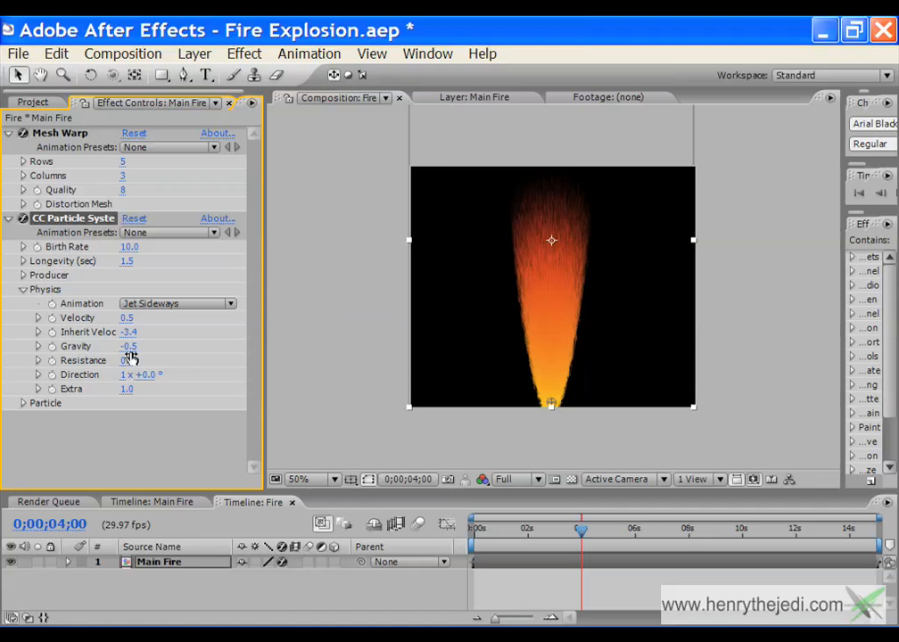
{"action": "left_click", "coordinate": [129, 348]}
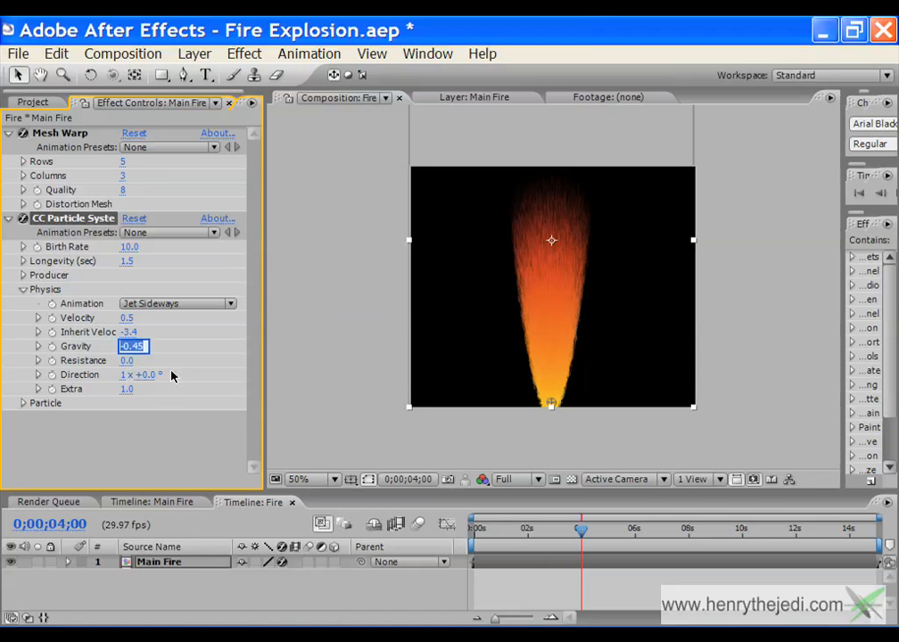
{"action": "type", "text": "-0.6"}
{"action": "key", "text": "Return"}
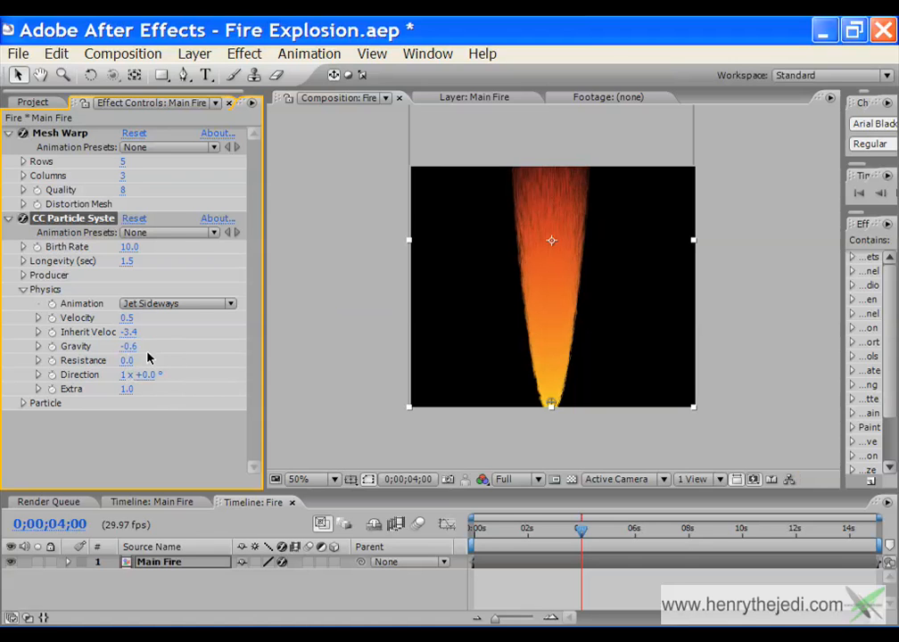
- Set the particle Resistance to 0.1, check the fire at 0;00;04;21, and set Extra to 1.5
{"action": "left_click", "coordinate": [129, 362]}
{"action": "type", "text": "0.1"}
{"action": "key", "text": "Return"}
{"action": "left_click_drag", "start_coordinate": [576, 535], "coordinate": [602, 533]}
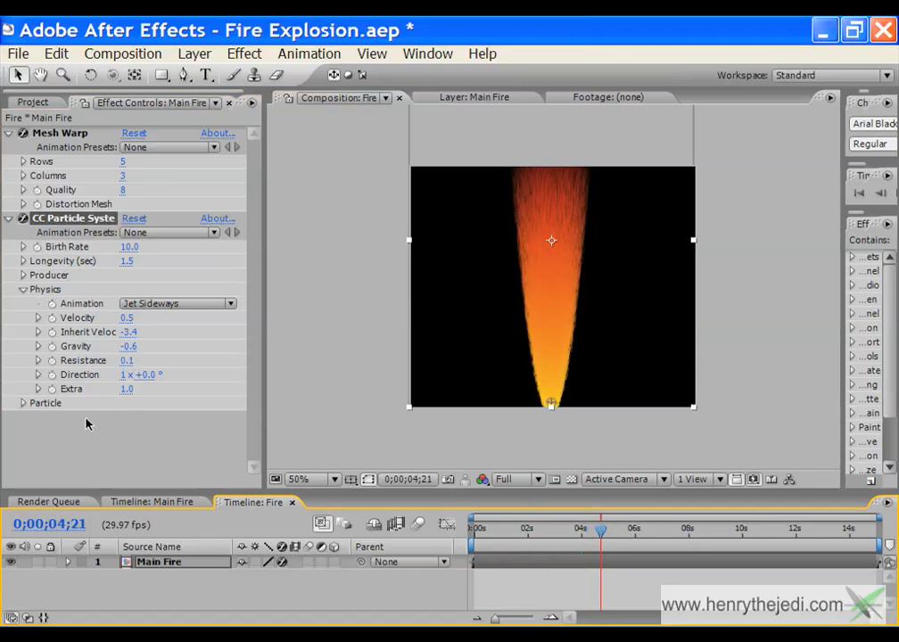
{"action": "left_click", "coordinate": [128, 389]}
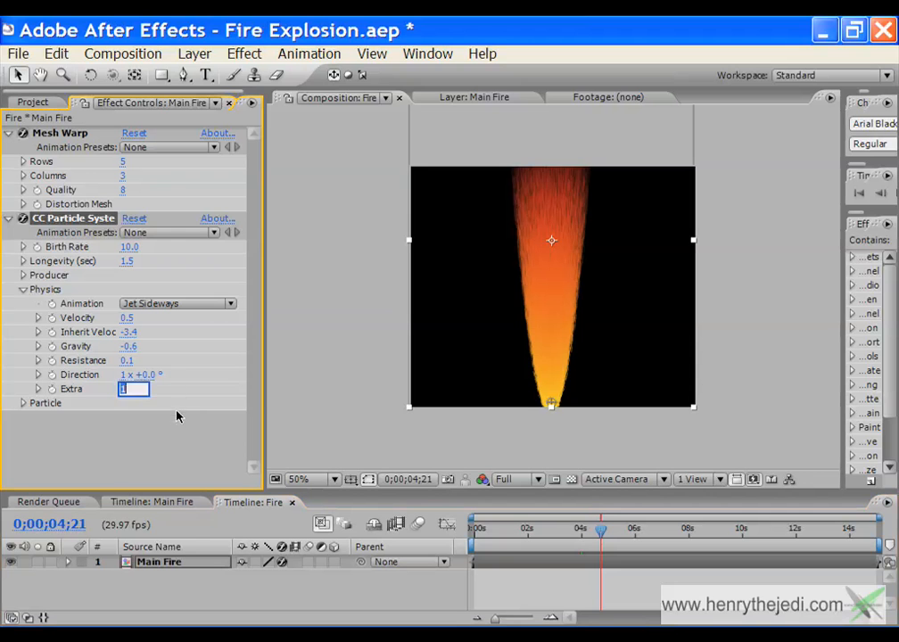
{"action": "key", "text": "Return"}
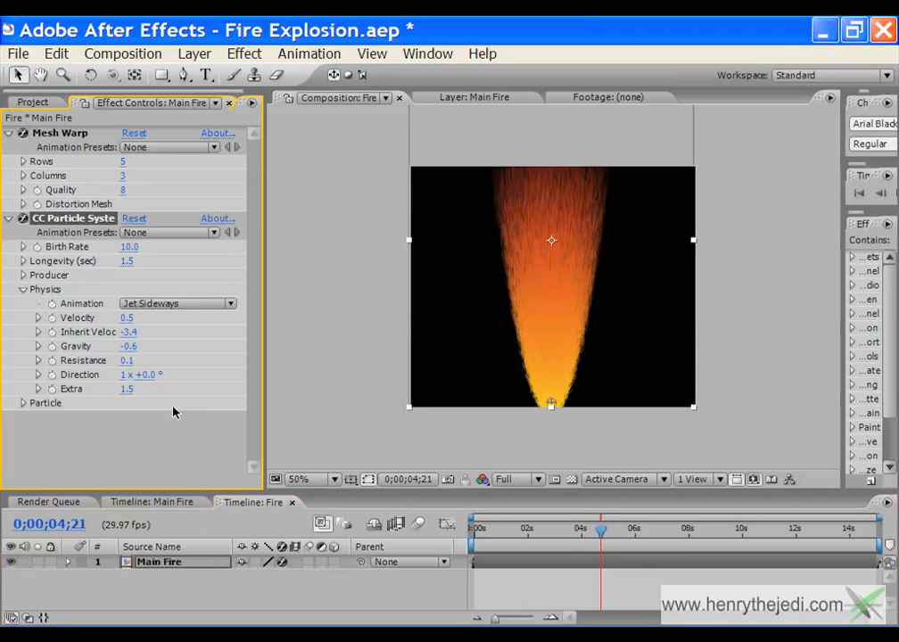
- Try widening the flame with Extra at about 2.0 and restore Extra to 1.5
{"action": "left_click_drag", "start_coordinate": [130, 397], "coordinate": [191, 387]}
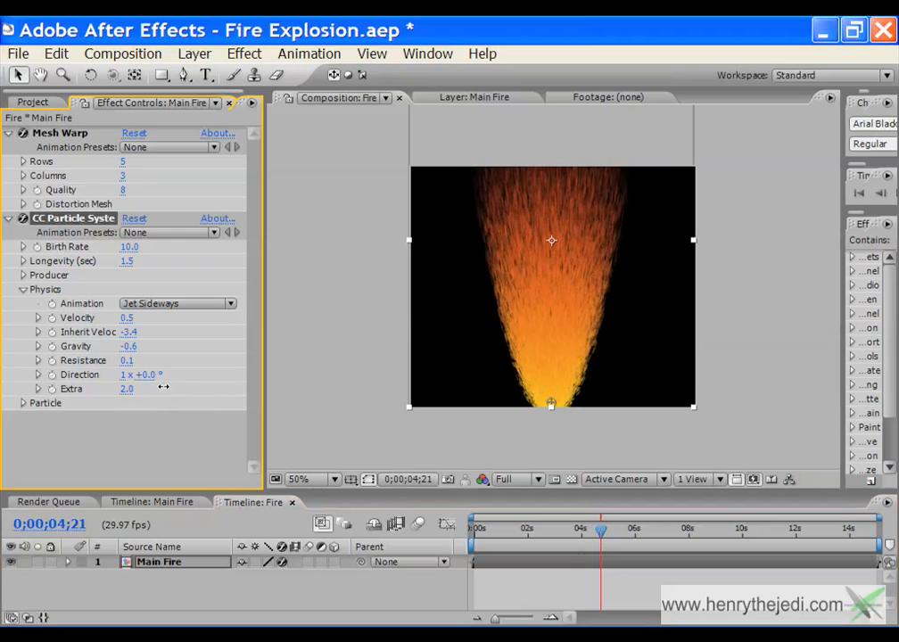
{"action": "left_click", "coordinate": [130, 390]}
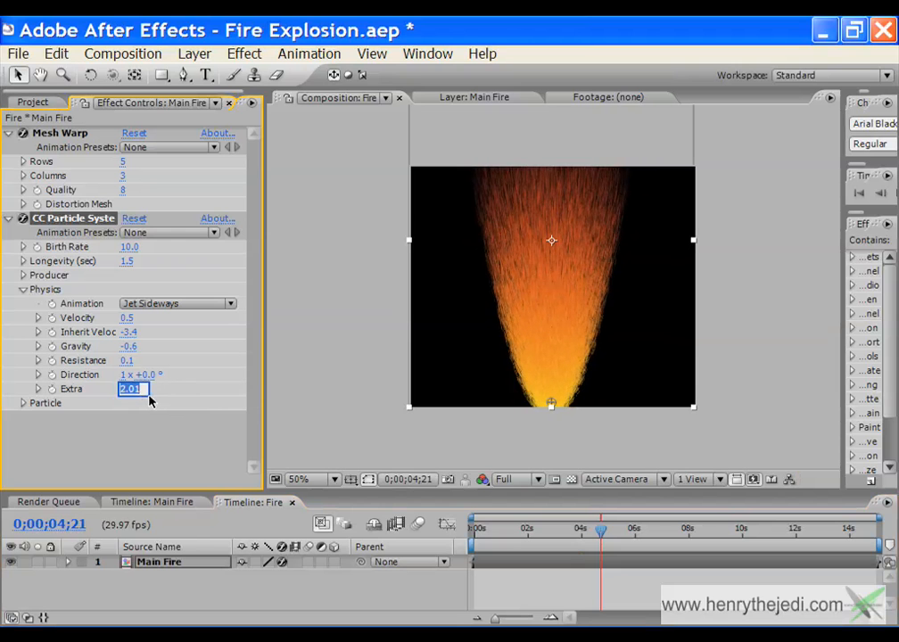
{"action": "type", "text": "1.5"}
{"action": "key", "text": "Return"}
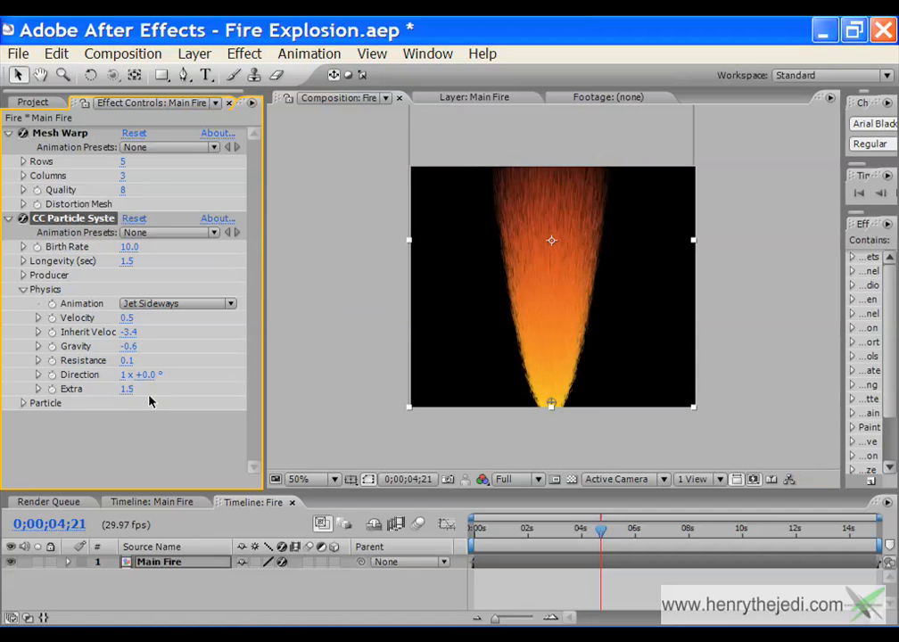
- Save the project, preview the start of the fire and check the particles through to 0;00;05;06
{"action": "key", "text": "KP_0"}
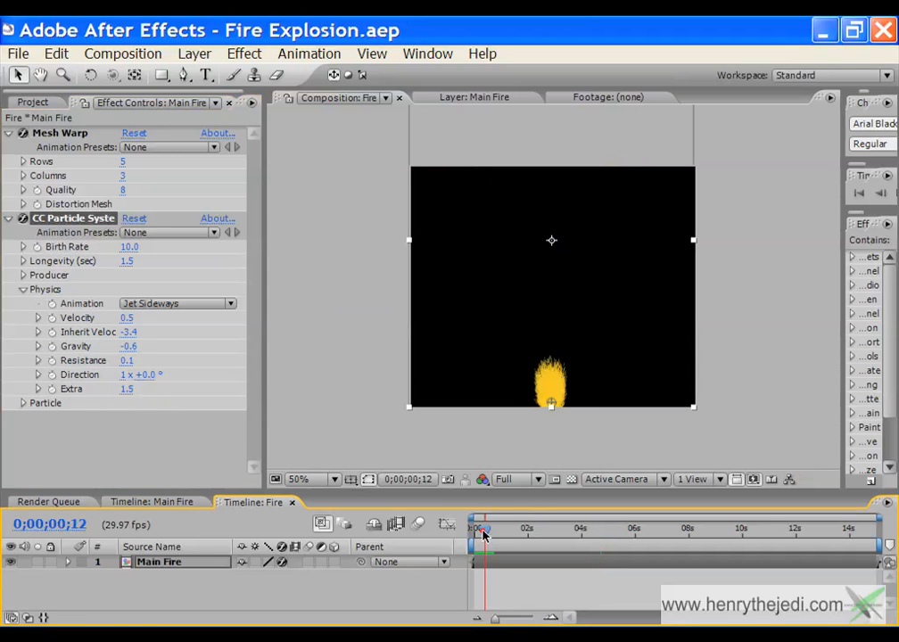
{"action": "left_click_drag", "start_coordinate": [483, 533], "coordinate": [615, 527]}
- Collapse the Physics settings and set the Particle Type to Shaded&Faded Sphere
{"action": "left_click", "coordinate": [24, 289]}
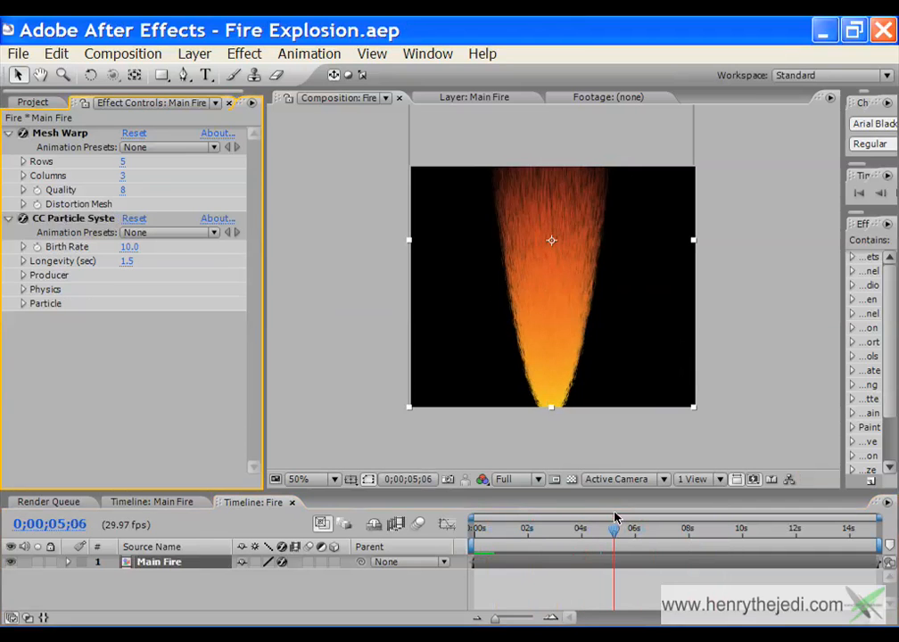
{"action": "left_click", "coordinate": [23, 304]}
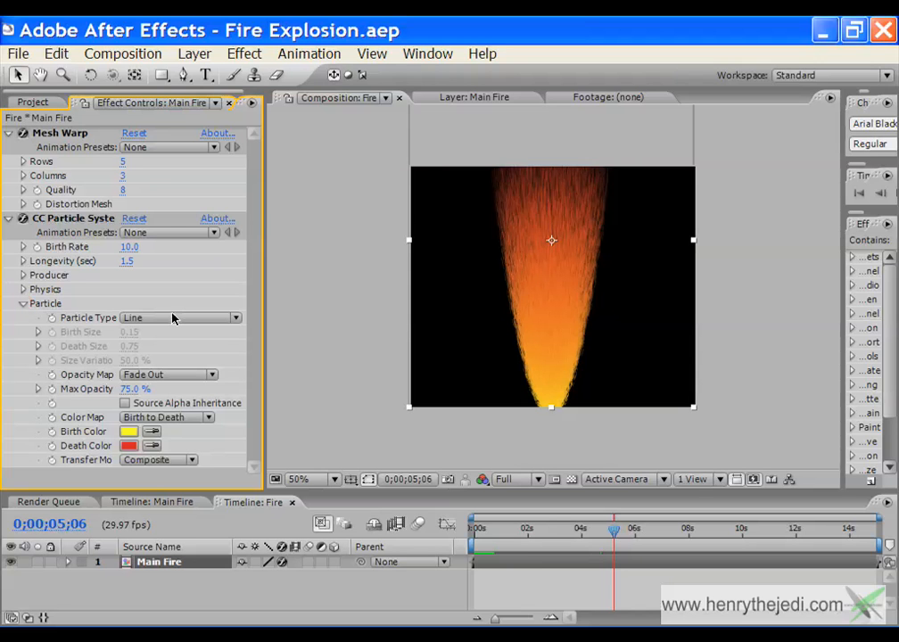
{"action": "left_click", "coordinate": [237, 321]}
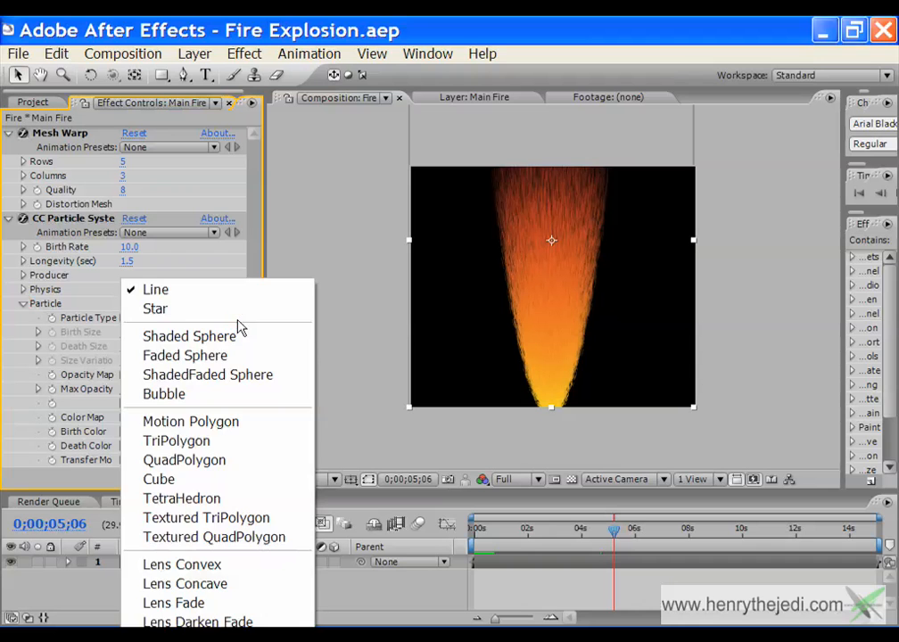
{"action": "left_click", "coordinate": [247, 375]}
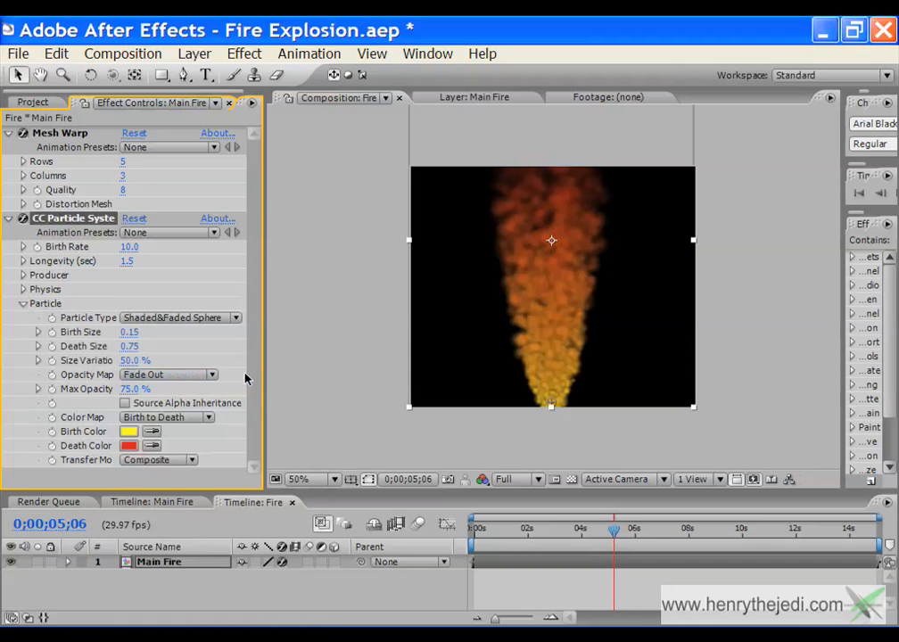
- Open the particle Birth Size value for editing
{"action": "left_click", "coordinate": [134, 332]}
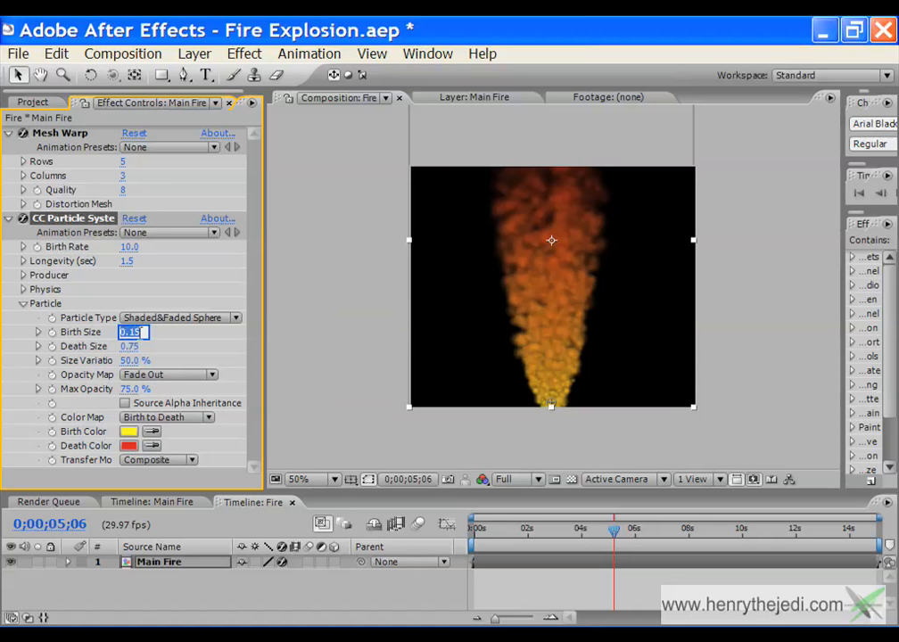
- Set the CC Particle Systems II particle Birth Size to 0.37 and Death Size to 0.84
{"action": "type", "text": "0"}
{"action": "key", "text": "Return"}
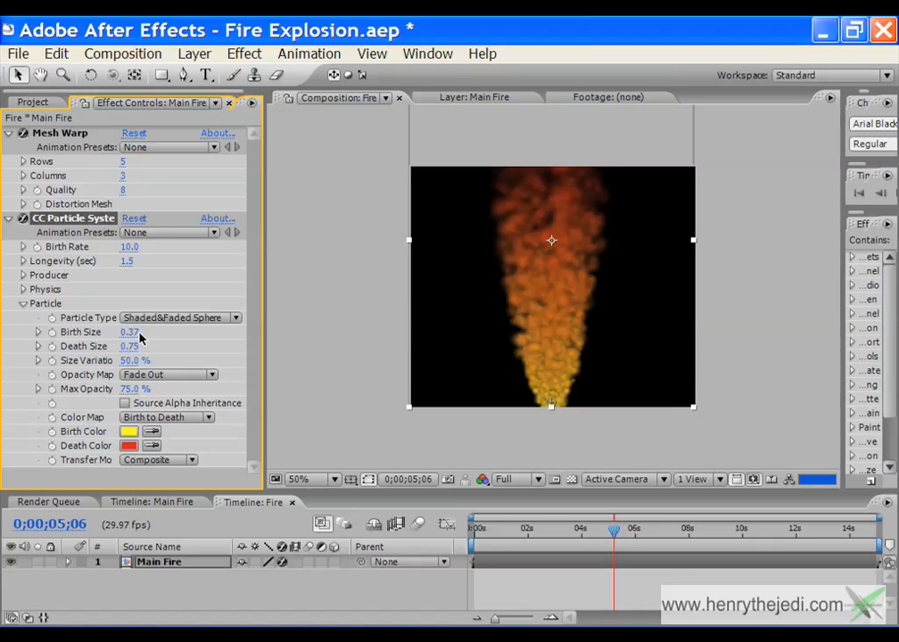
{"action": "scroll", "coordinate": [531, 375], "scroll_direction": "up", "scroll_amount": 1}
{"action": "scroll", "coordinate": [532, 375], "scroll_direction": "down", "scroll_amount": 1}
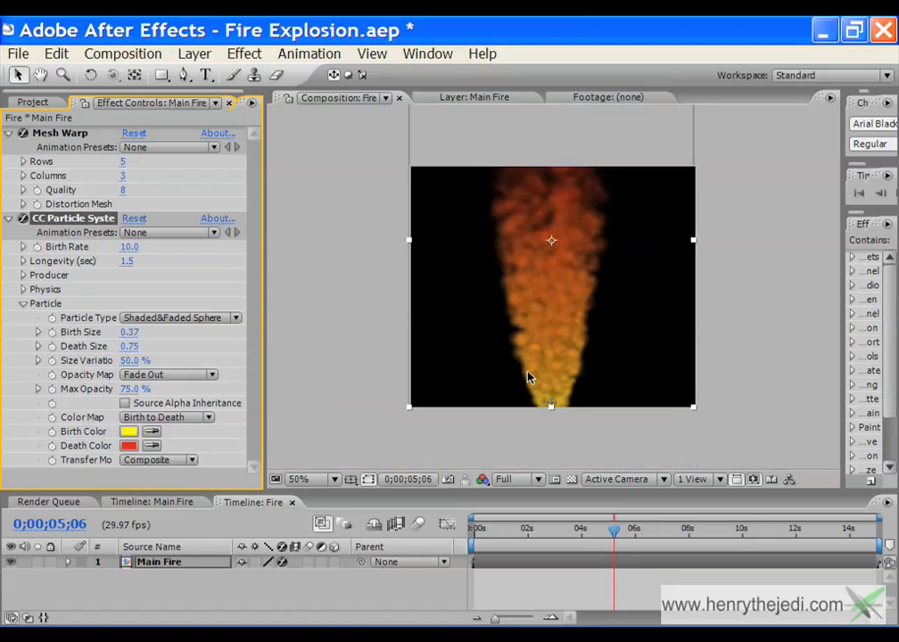
{"action": "left_click", "coordinate": [139, 346]}
{"action": "type", "text": "0."}
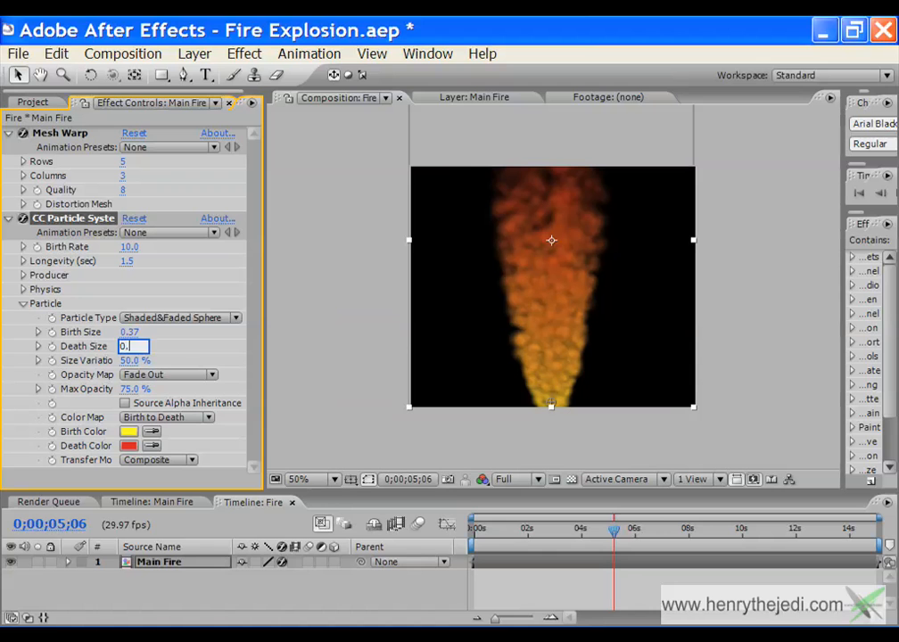
{"action": "type", "text": "84"}
{"action": "key", "text": "Return"}
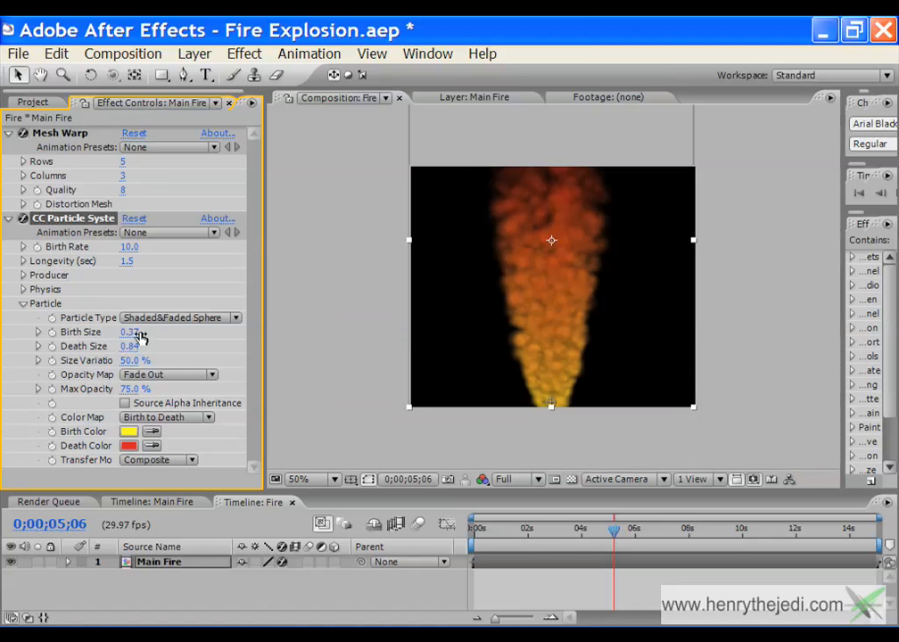
- Set the particle Size Variation to 100% for the Main Fire layer
{"action": "scroll", "coordinate": [472, 419], "scroll_direction": "up", "scroll_amount": 2}
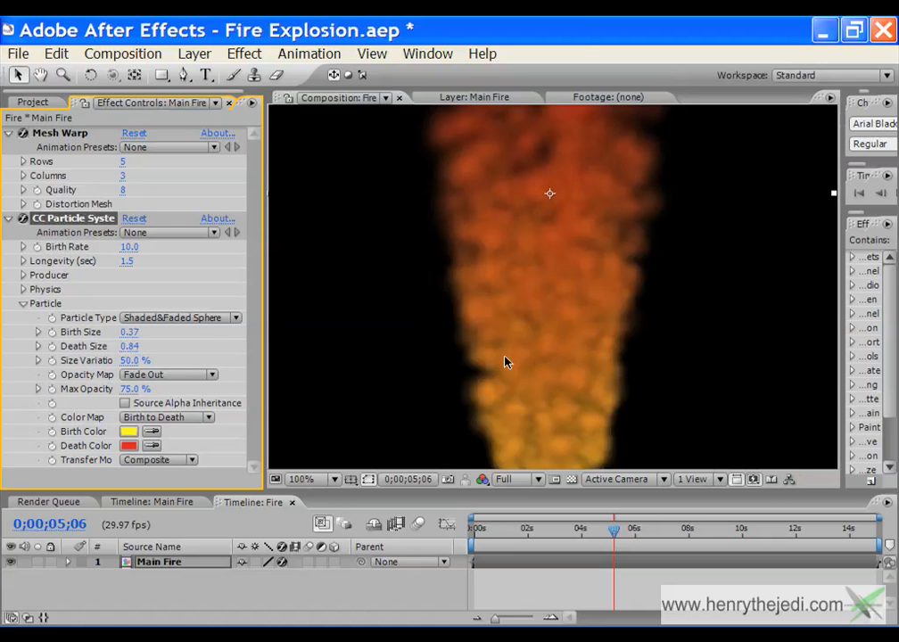
{"action": "left_click", "coordinate": [40, 75]}
{"action": "left_click_drag", "start_coordinate": [594, 395], "coordinate": [597, 308]}
{"action": "left_click", "coordinate": [18, 75]}
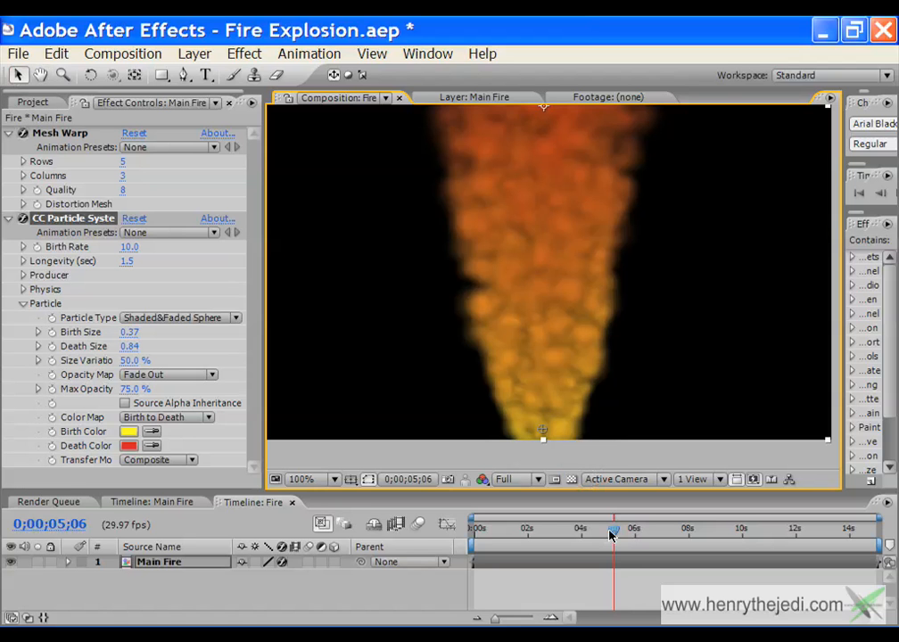
{"action": "left_click_drag", "start_coordinate": [612, 534], "coordinate": [588, 529]}
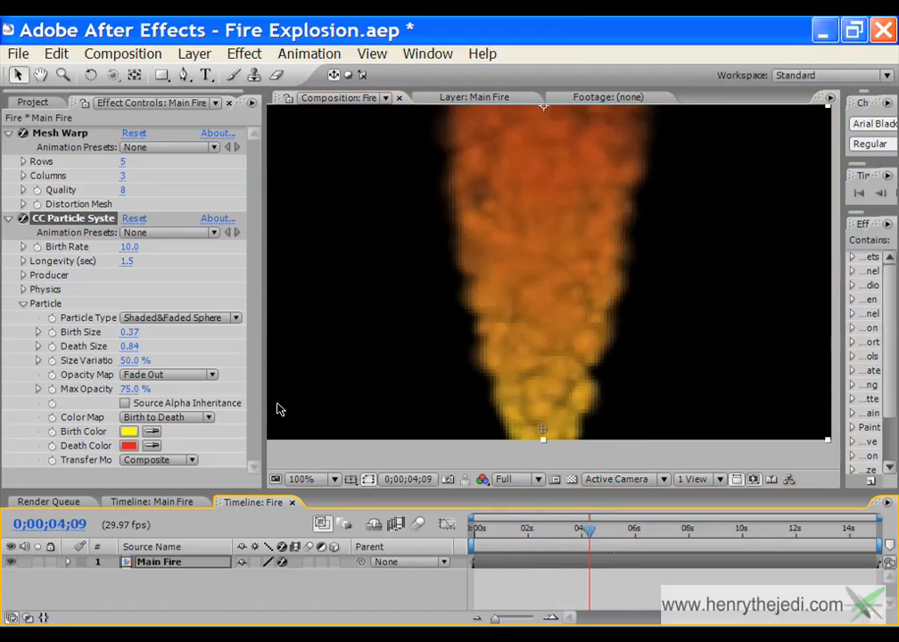
{"action": "left_click", "coordinate": [132, 360]}
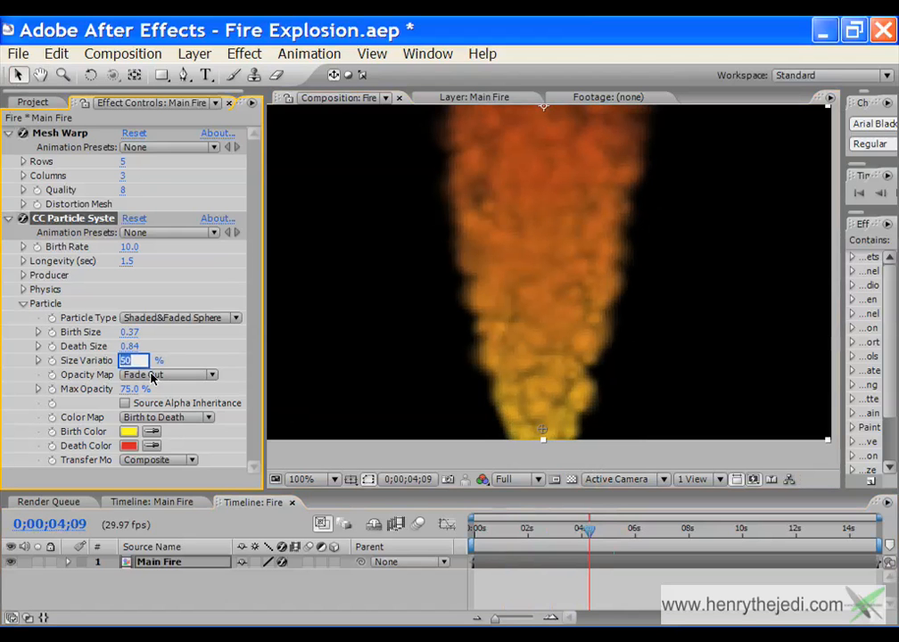
{"action": "type", "text": "100"}
{"action": "key", "text": "Return"}
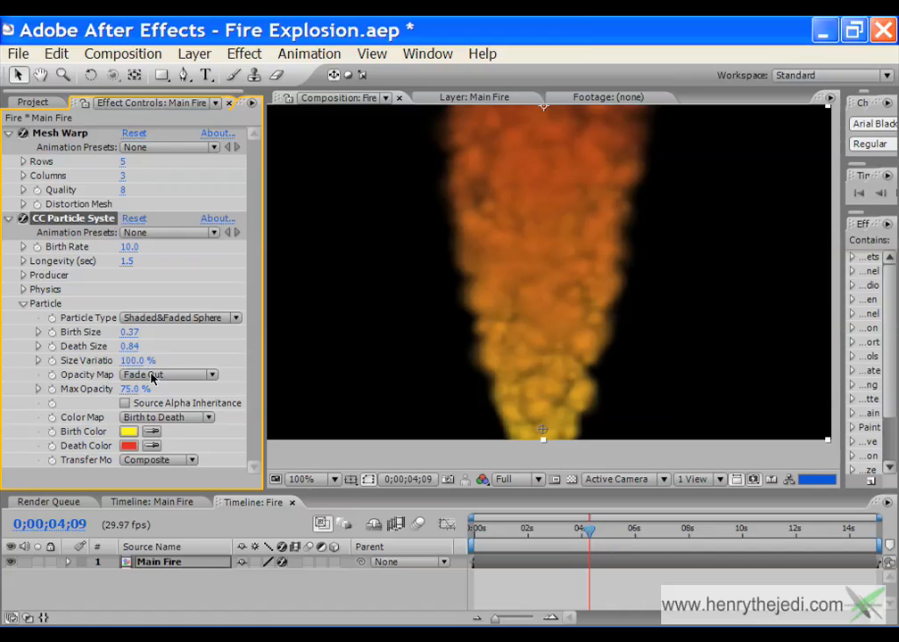
- Change the particle Opacity Map to Fade In and Out and set Max Opacity to 27%
{"action": "left_click", "coordinate": [215, 377]}
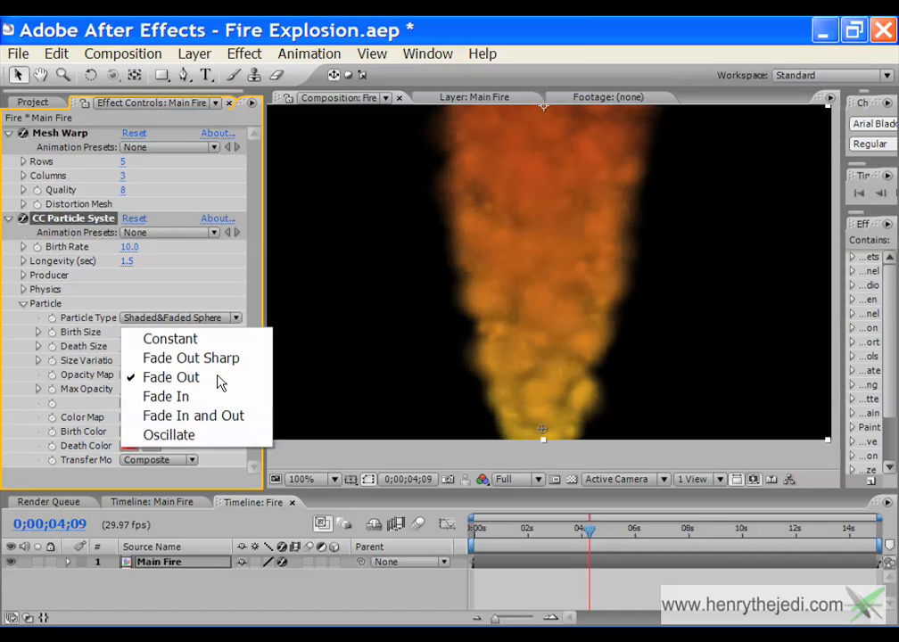
{"action": "left_click", "coordinate": [178, 416]}
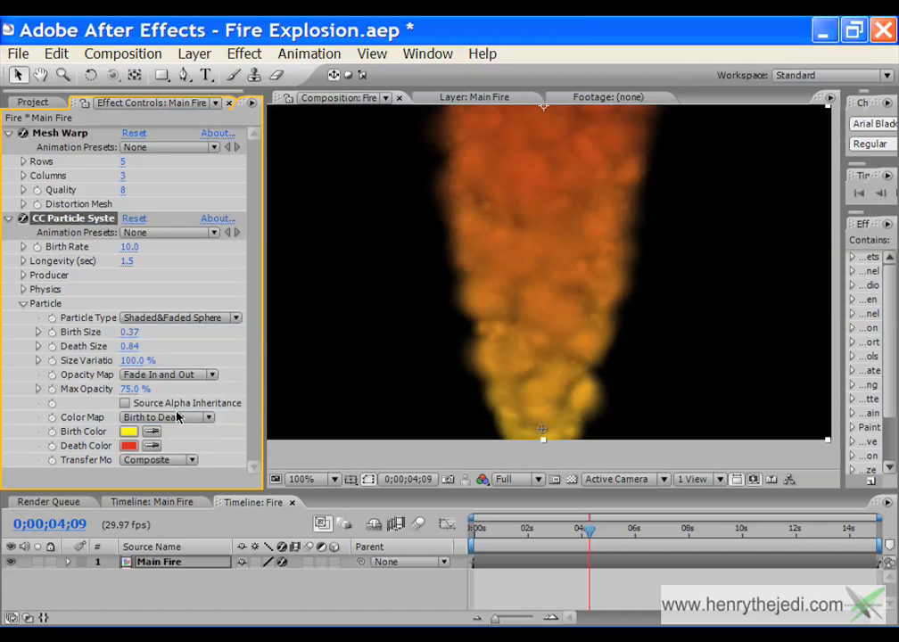
{"action": "left_click", "coordinate": [130, 390]}
{"action": "type", "text": "27"}
{"action": "key", "text": "Return"}
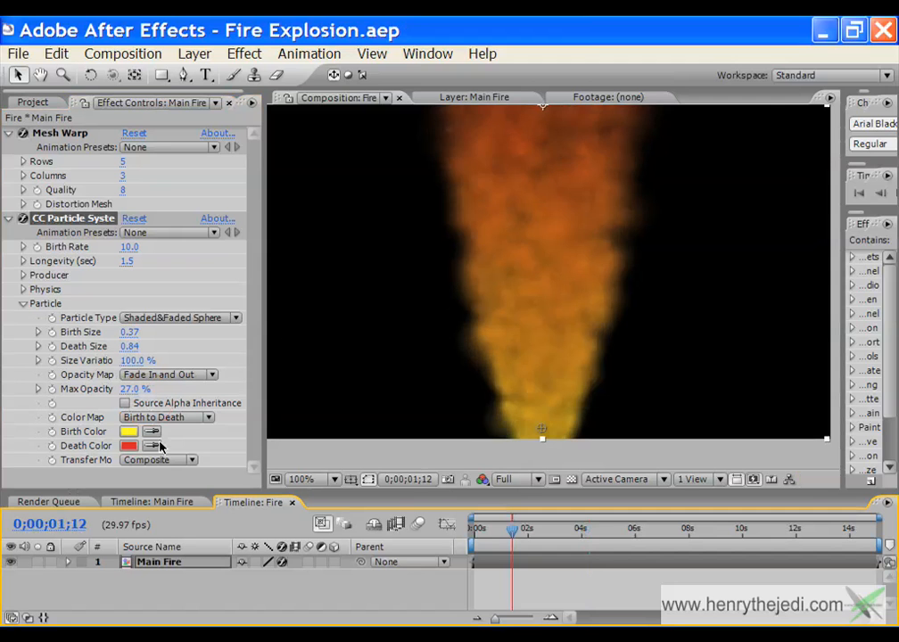
- Raise the particle Producer position slightly above the bottom edge of the frame, at about 357.8, 728.0
{"action": "left_click_drag", "start_coordinate": [511, 533], "coordinate": [608, 539]}
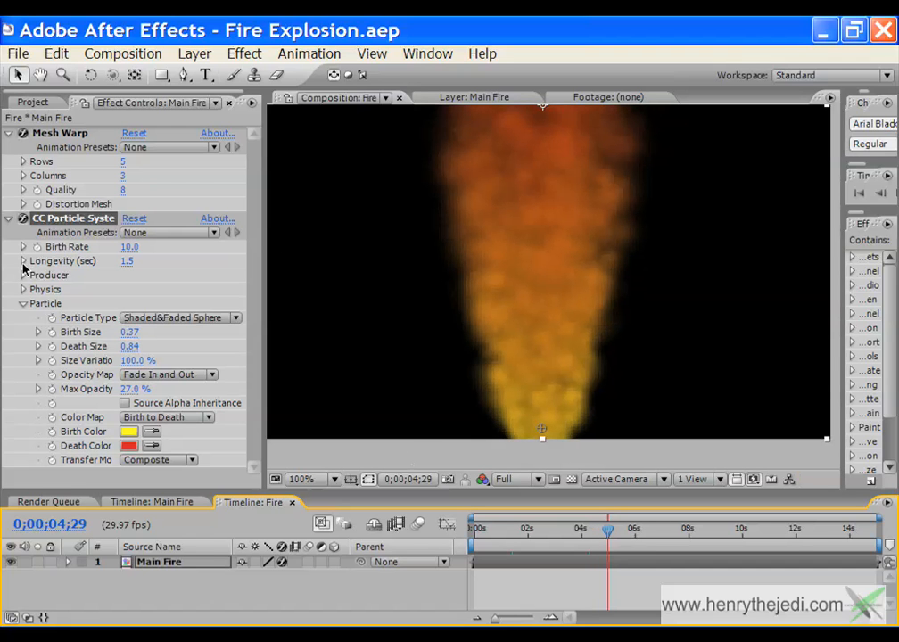
{"action": "left_click", "coordinate": [23, 276]}
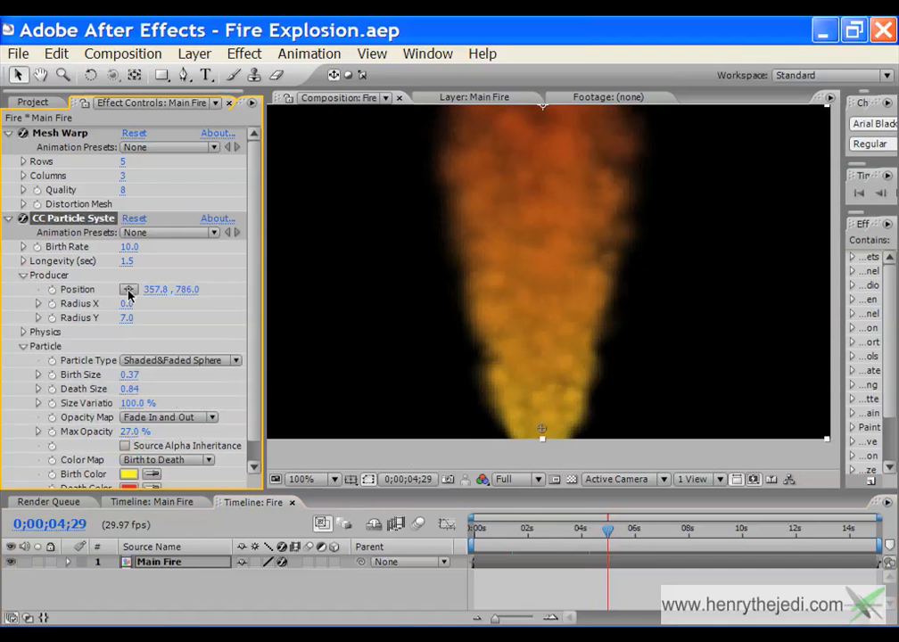
{"action": "scroll", "coordinate": [634, 377], "scroll_direction": "down", "scroll_amount": 1}
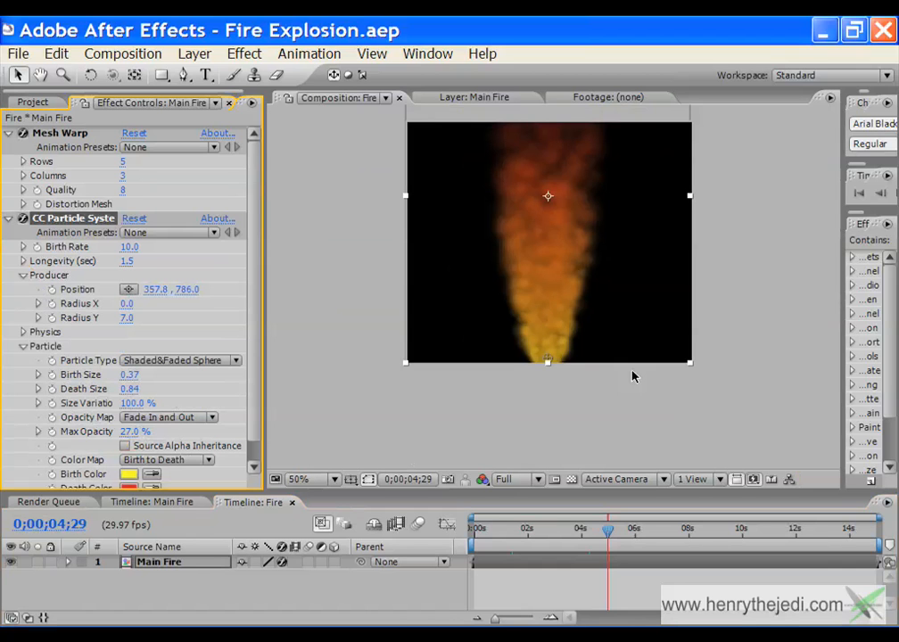
{"action": "left_click", "coordinate": [129, 290]}
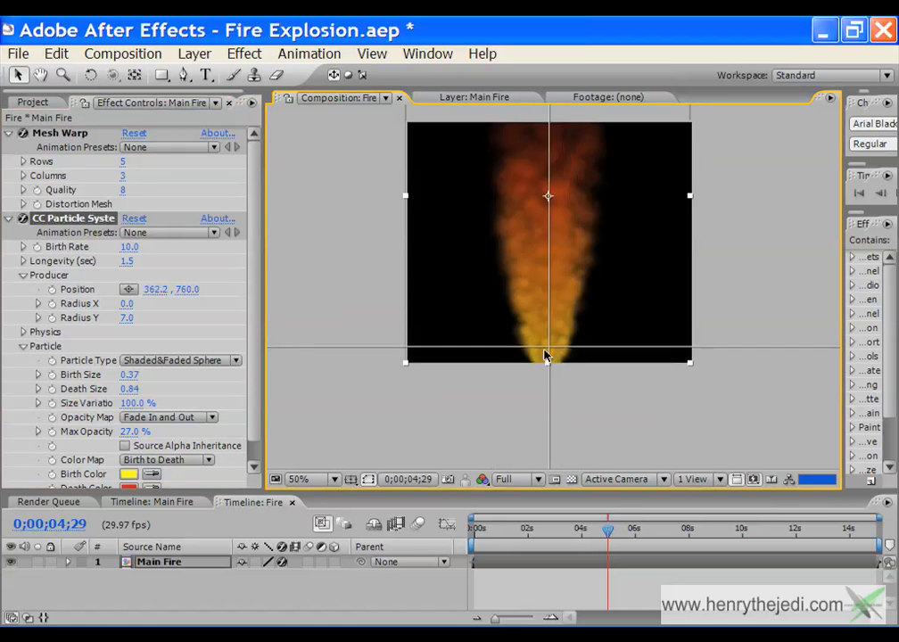
{"action": "left_click", "coordinate": [547, 354]}
{"action": "mouse_move", "coordinate": [548, 353]}
{"action": "left_mouse_down"}
{"action": "mouse_move", "coordinate": [540, 333]}
{"action": "mouse_move", "coordinate": [550, 339]}
{"action": "left_mouse_up"}
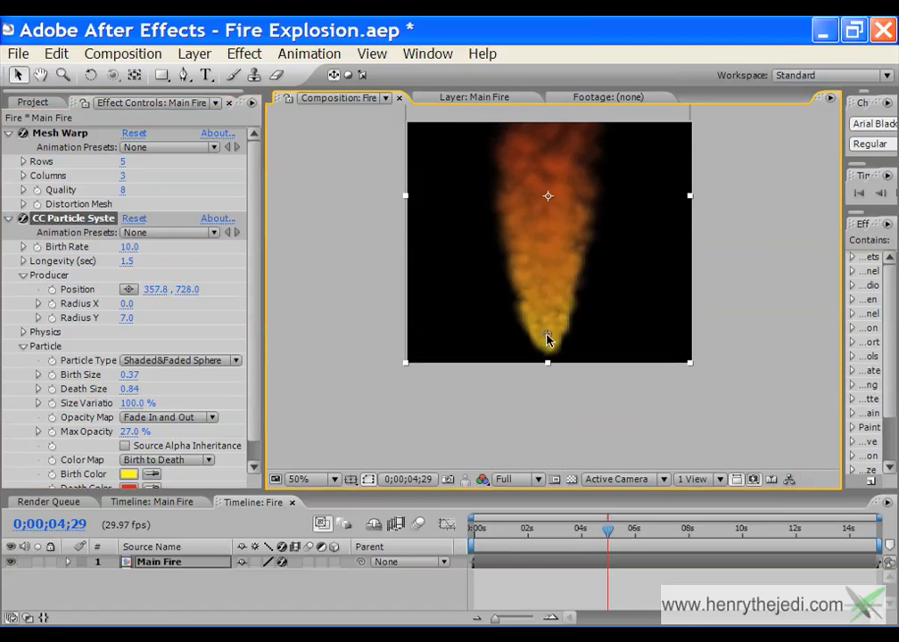
- Apply the Levels color correction effect to the Main Fire layer
{"action": "left_click_drag", "start_coordinate": [610, 530], "coordinate": [703, 528]}
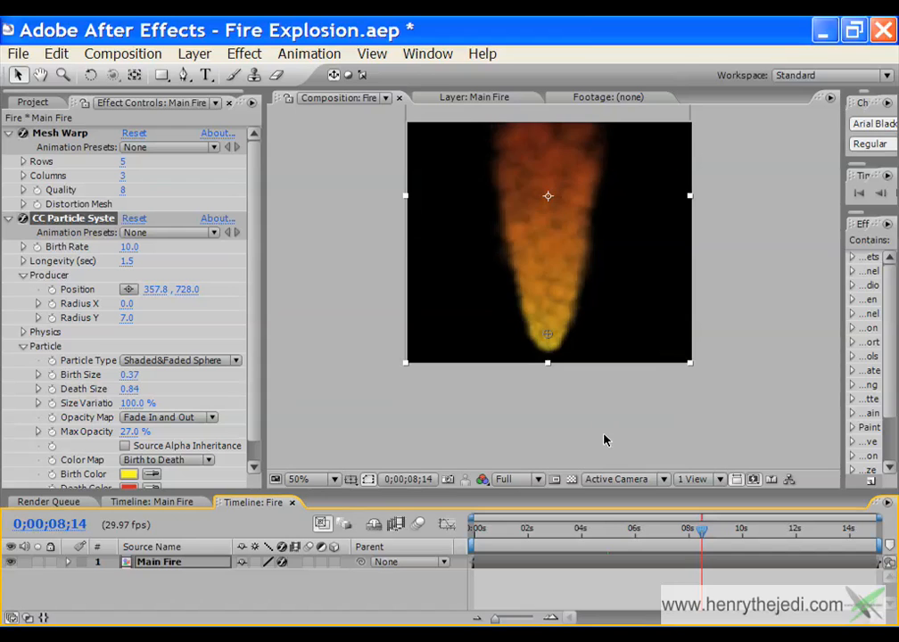
{"action": "scroll", "coordinate": [603, 401], "scroll_direction": "up", "scroll_amount": 3}
{"action": "scroll", "coordinate": [603, 397], "scroll_direction": "down", "scroll_amount": 1}
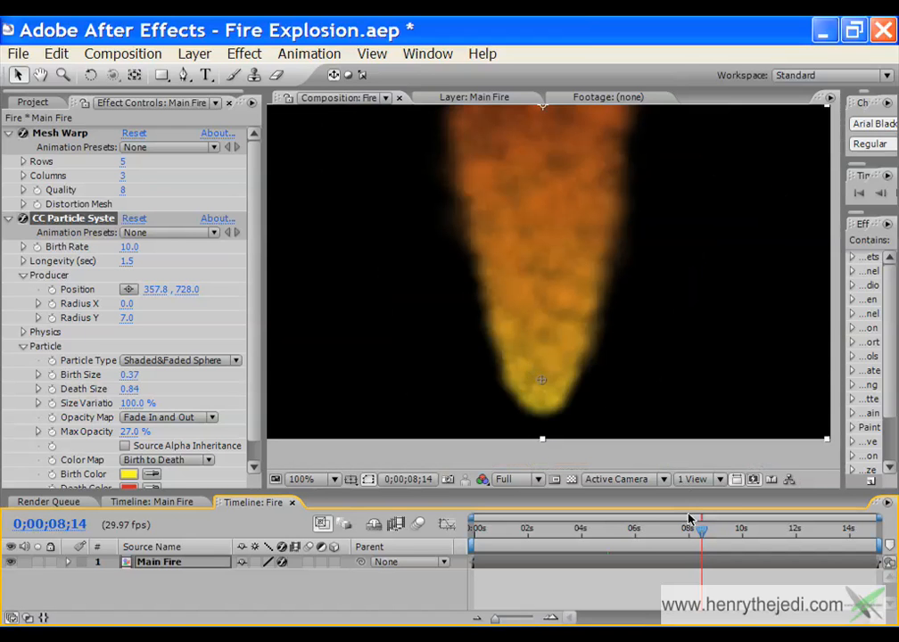
{"action": "left_click_drag", "start_coordinate": [689, 532], "coordinate": [508, 525]}
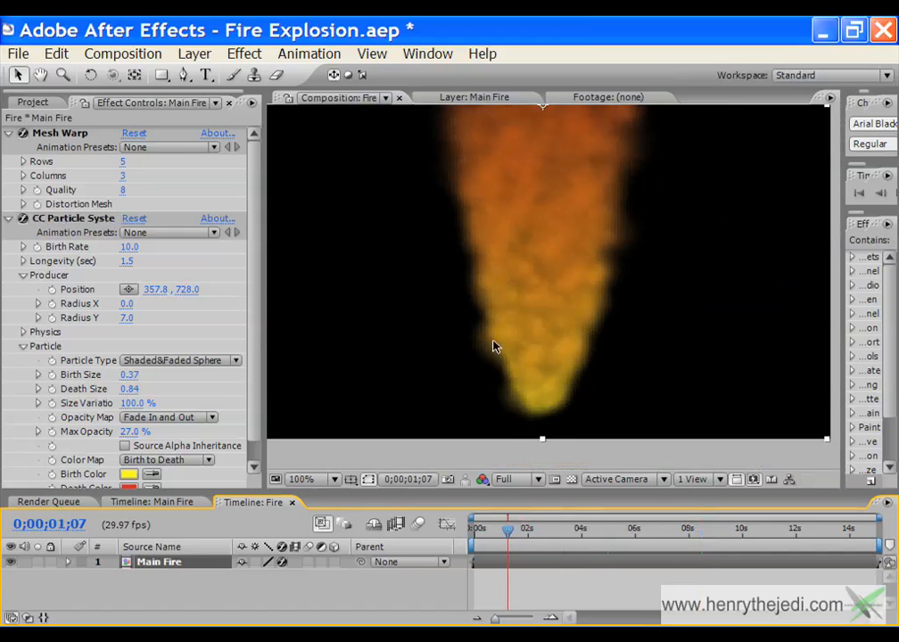
{"action": "left_click", "coordinate": [244, 54]}
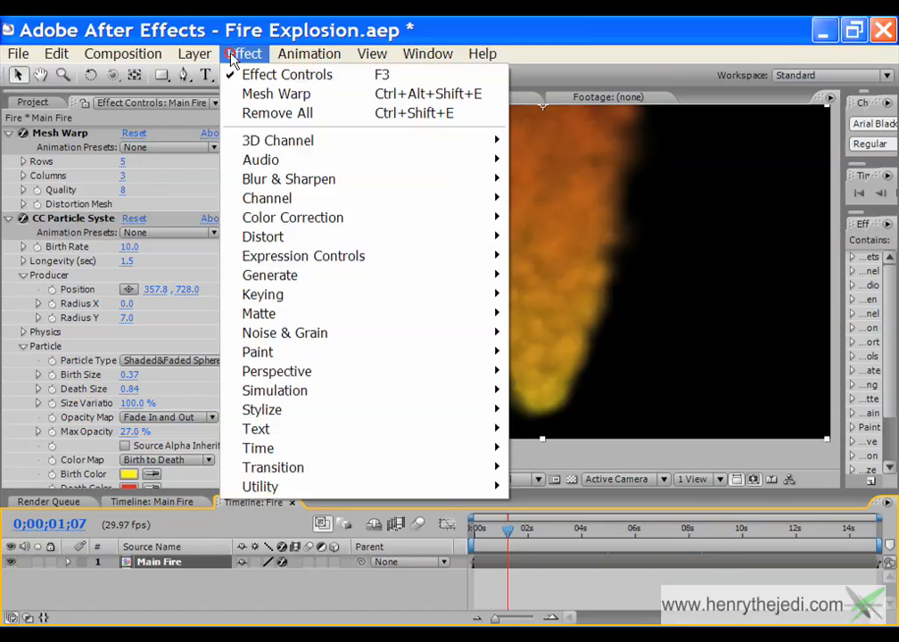
{"action": "mouse_move", "coordinate": [419, 225]}
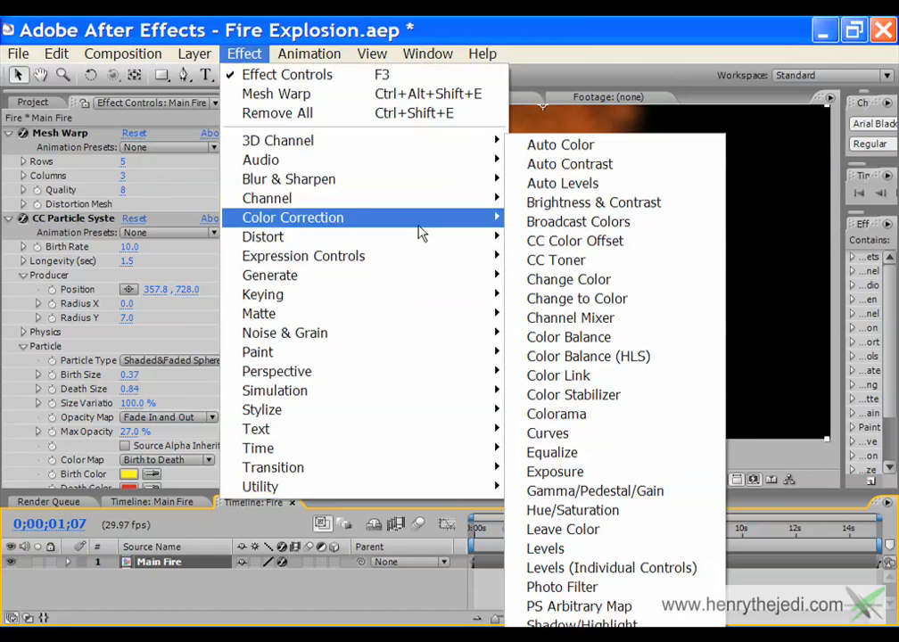
{"action": "left_click", "coordinate": [564, 549]}
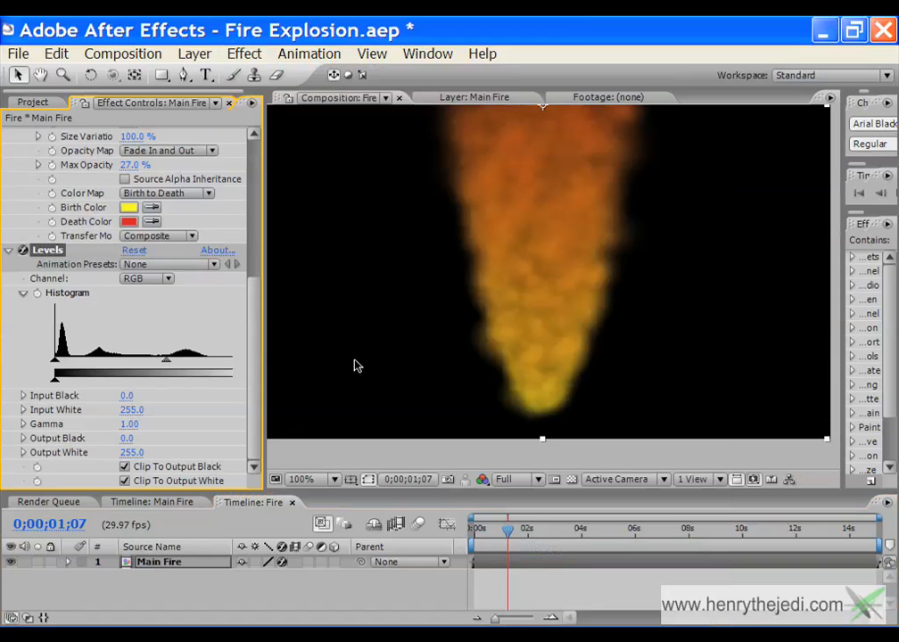
- Set the Levels Input White to 103 and Gamma to 0.67
{"action": "left_click", "coordinate": [134, 410]}
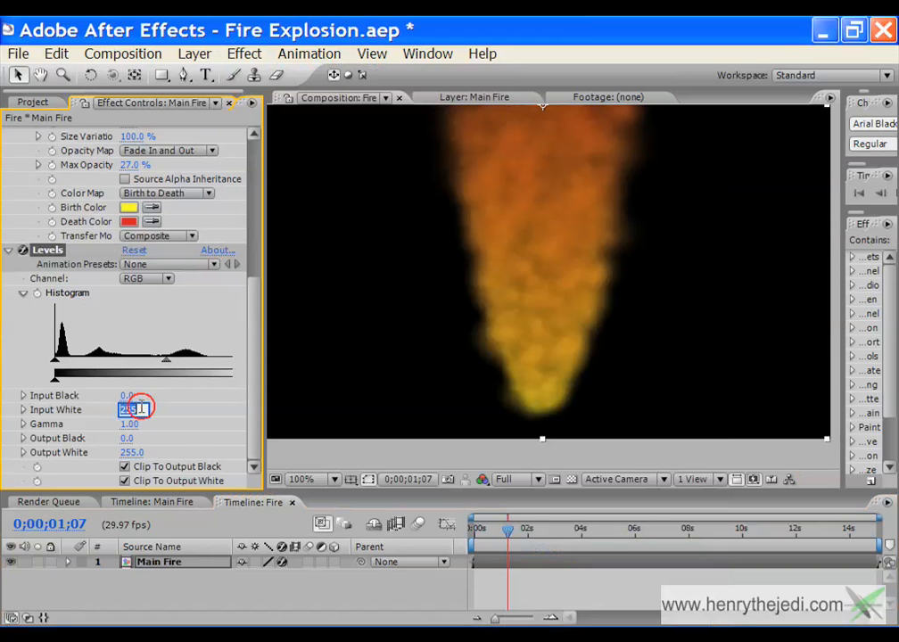
{"action": "type", "text": "10"}
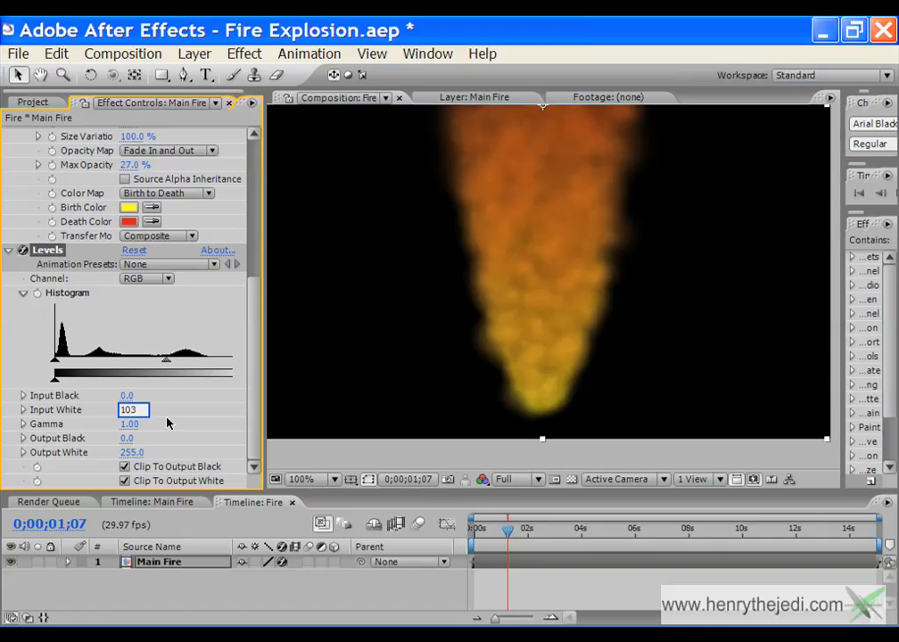
{"action": "type", "text": "3"}
{"action": "key", "text": "Return"}
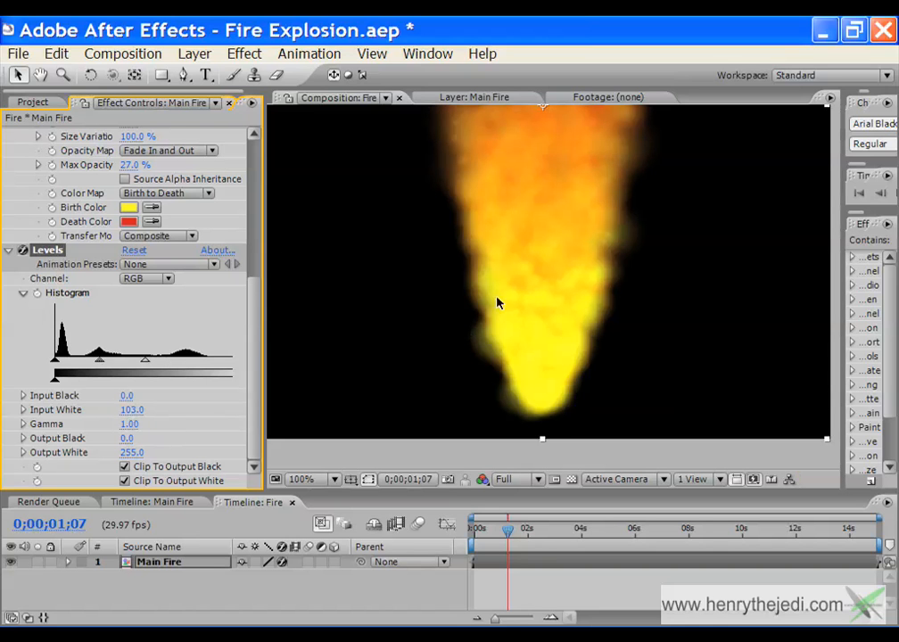
{"action": "left_click", "coordinate": [130, 425]}
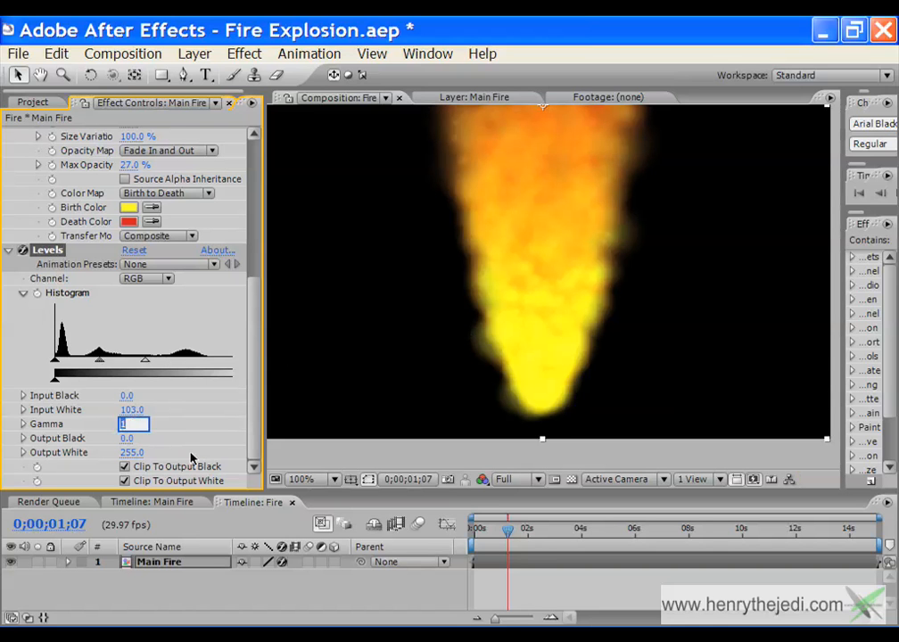
{"action": "type", "text": "0.67"}
{"action": "key", "text": "Return"}
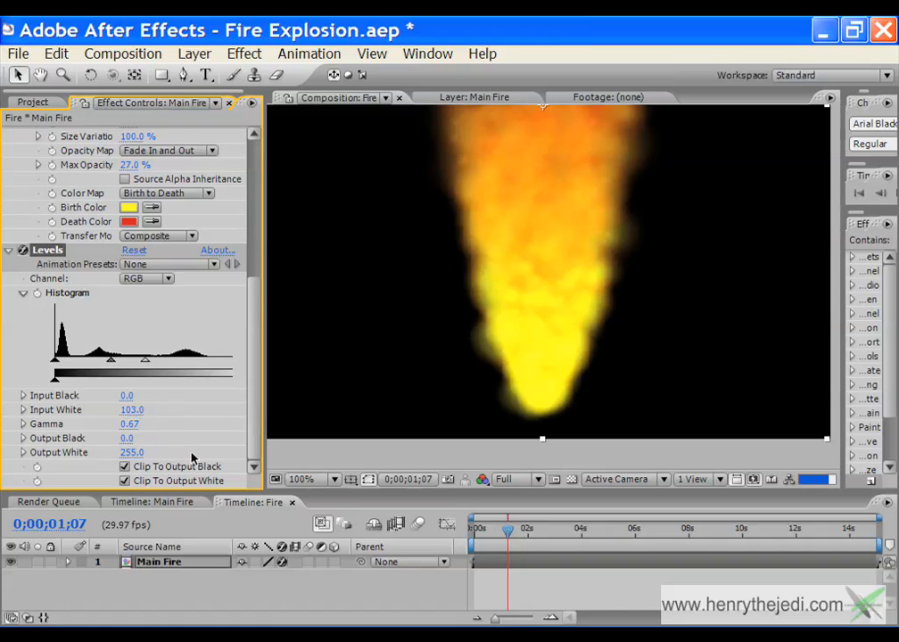
- Examine the brightened flame's shape and color at several points along the timeline
{"action": "left_click", "coordinate": [498, 530]}
{"action": "left_click_drag", "start_coordinate": [498, 530], "coordinate": [700, 531]}
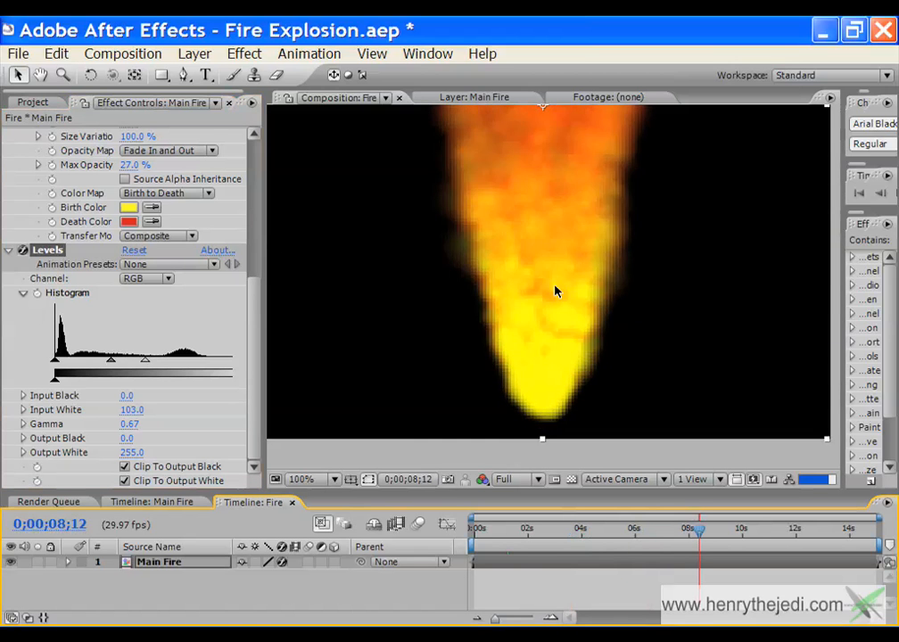
{"action": "scroll", "coordinate": [555, 289], "scroll_direction": "down", "scroll_amount": 2}
{"action": "left_click", "coordinate": [41, 75]}
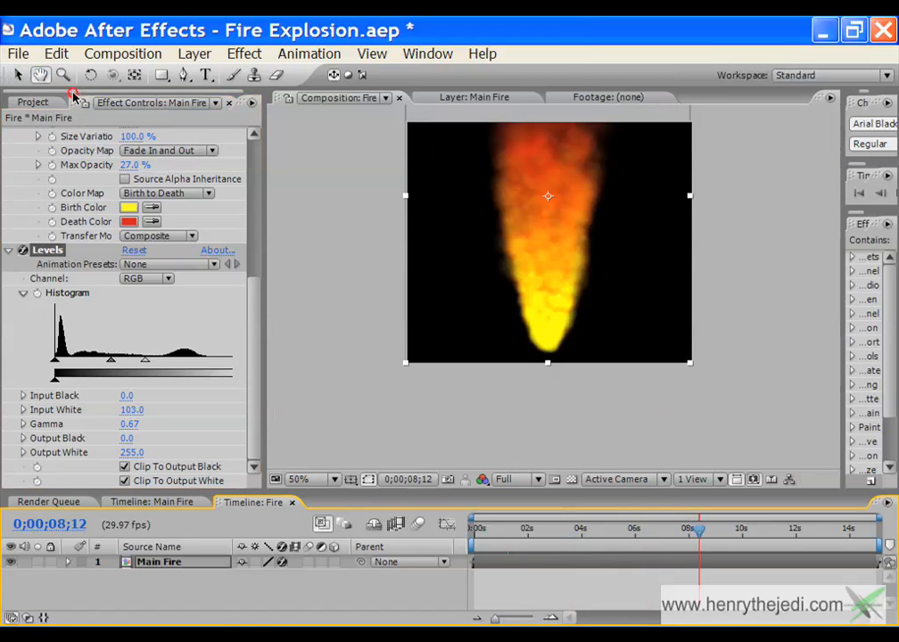
{"action": "mouse_move", "coordinate": [505, 285]}
{"action": "left_mouse_down"}
{"action": "mouse_move", "coordinate": [501, 354]}
{"action": "mouse_move", "coordinate": [507, 282]}
{"action": "left_mouse_up"}
{"action": "scroll", "coordinate": [502, 353], "scroll_direction": "up", "scroll_amount": 1}
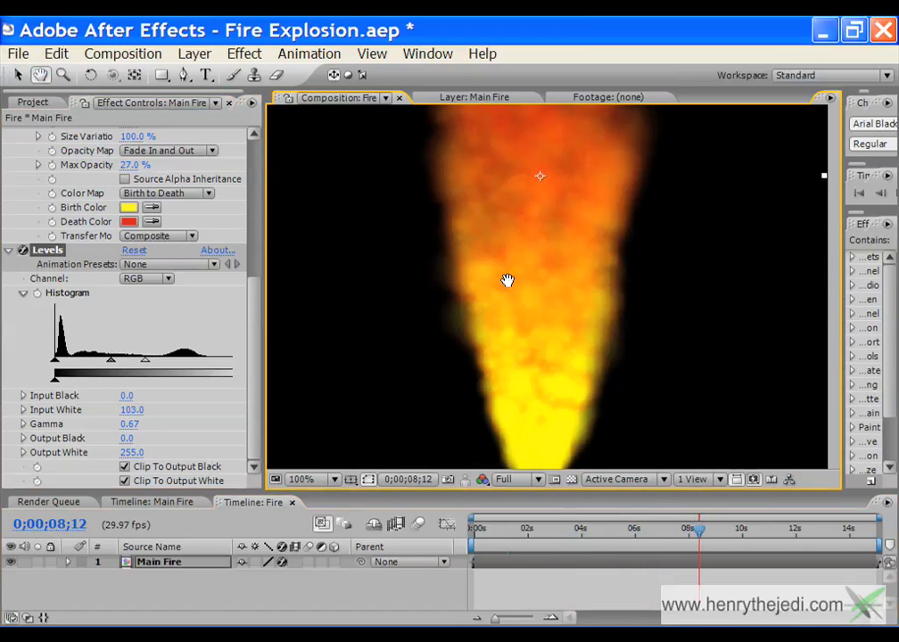
{"action": "left_click_drag", "start_coordinate": [485, 267], "coordinate": [486, 237]}
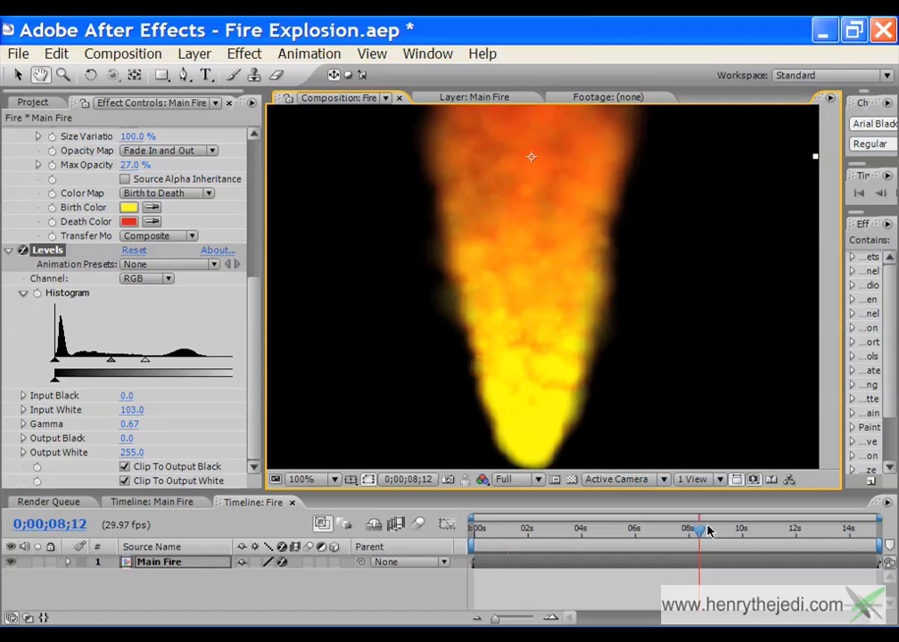
{"action": "left_click_drag", "start_coordinate": [710, 532], "coordinate": [606, 526]}
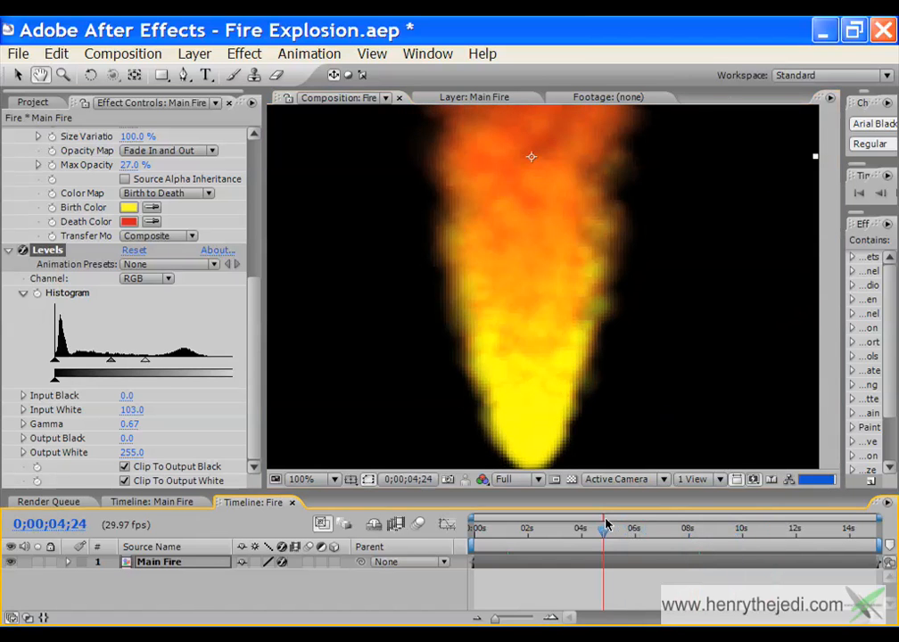
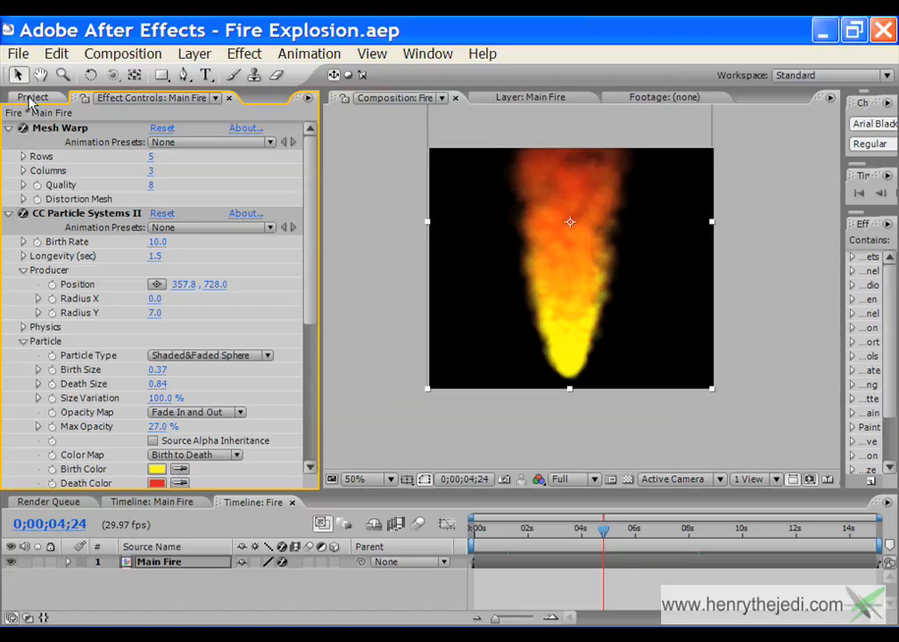
- Create a new composition from the Main Fire composition, with Main Fire nested in it as a layer
{"action": "left_click", "coordinate": [32, 98]}
{"action": "left_click", "coordinate": [45, 273]}
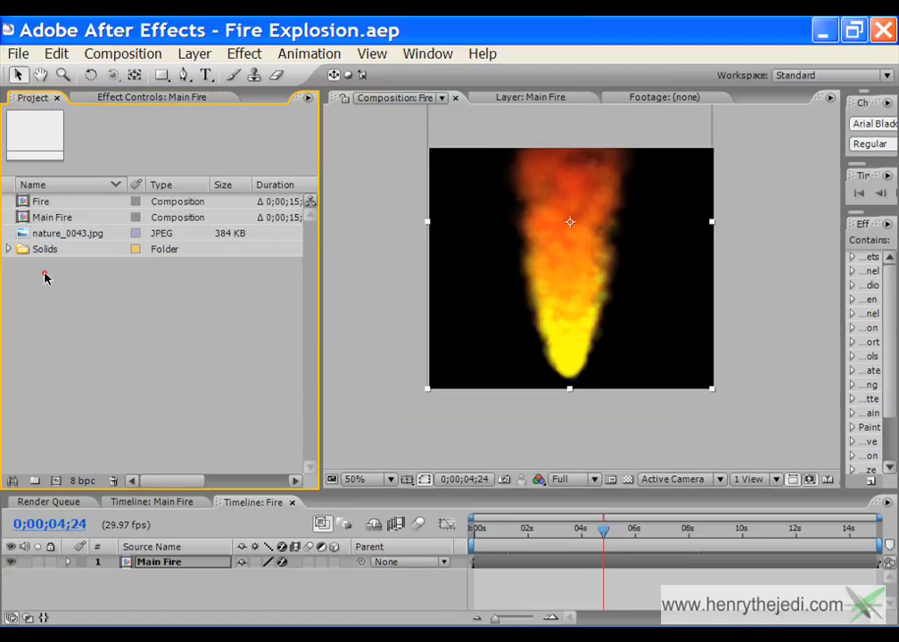
{"action": "left_click", "coordinate": [49, 202]}
{"action": "double_click", "coordinate": [51, 218]}
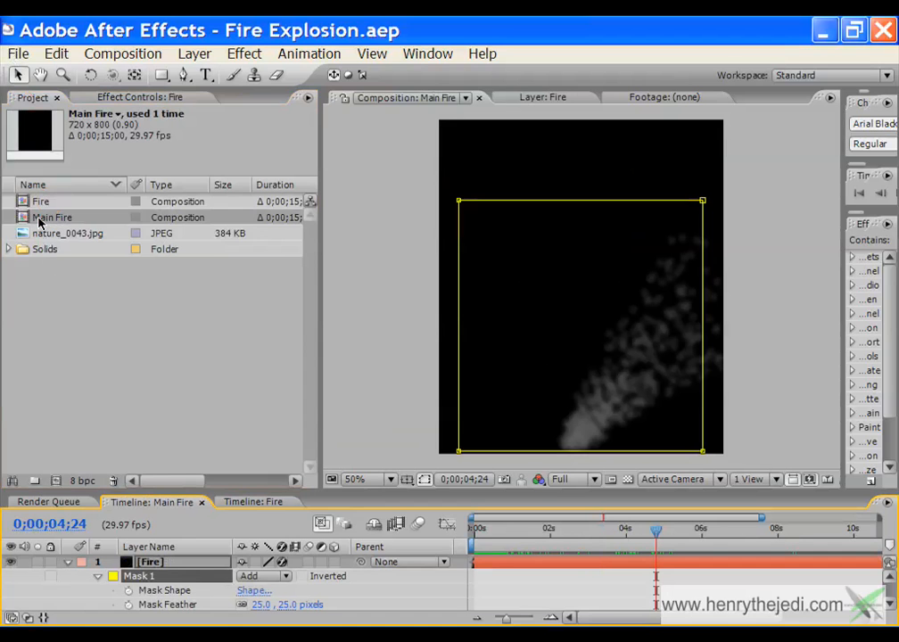
{"action": "left_click_drag", "start_coordinate": [27, 223], "coordinate": [55, 481]}
{"action": "right_click", "coordinate": [73, 232]}
{"action": "left_click", "coordinate": [30, 311]}
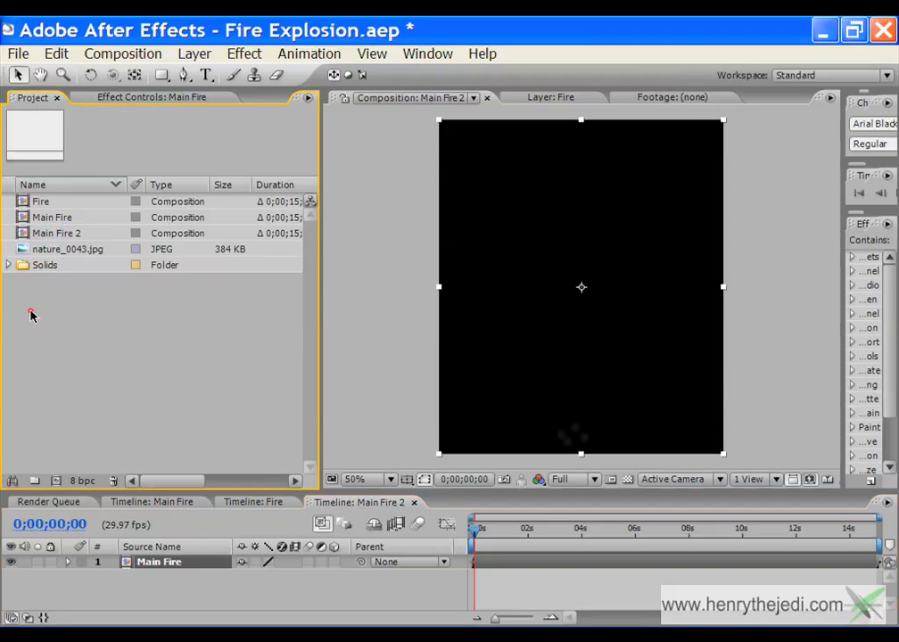
{"action": "left_click", "coordinate": [56, 454]}
{"action": "left_click", "coordinate": [185, 602]}
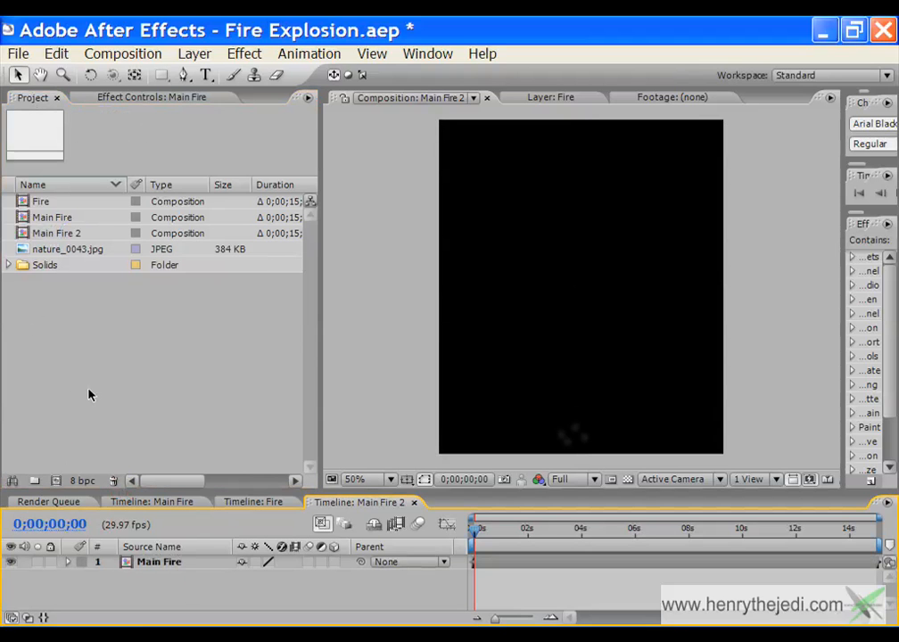
- Rename the new Main Fire 2 composition as Base Fire
{"action": "left_click", "coordinate": [72, 233]}
{"action": "key", "text": "Return"}
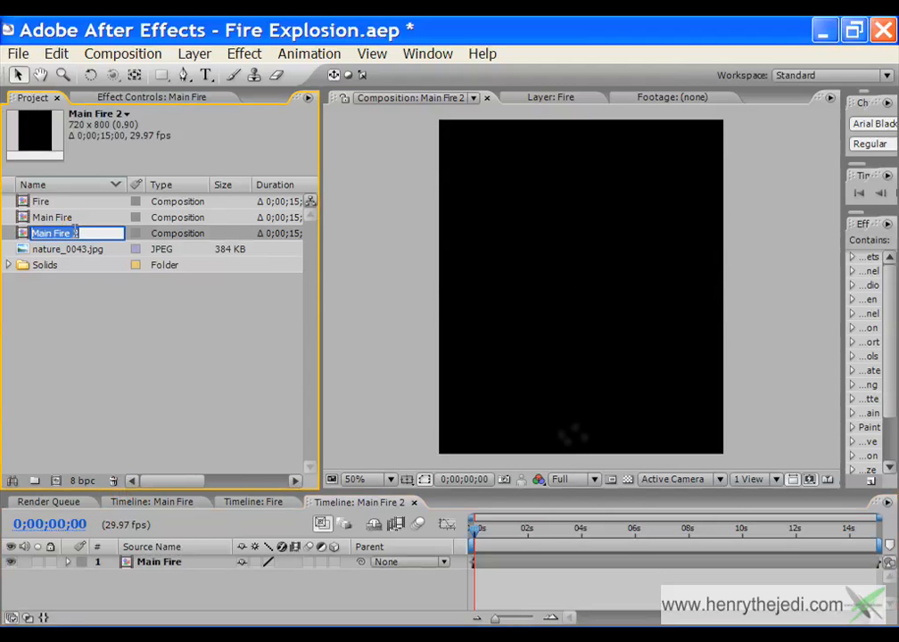
{"action": "type", "text": "Base F"}
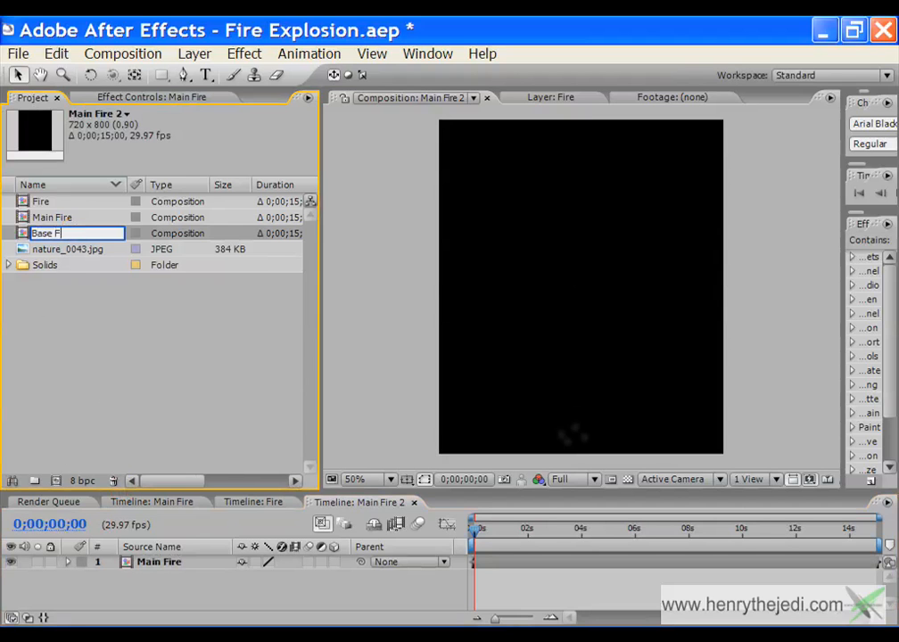
{"action": "type", "text": "ire"}
{"action": "key", "text": "Return"}
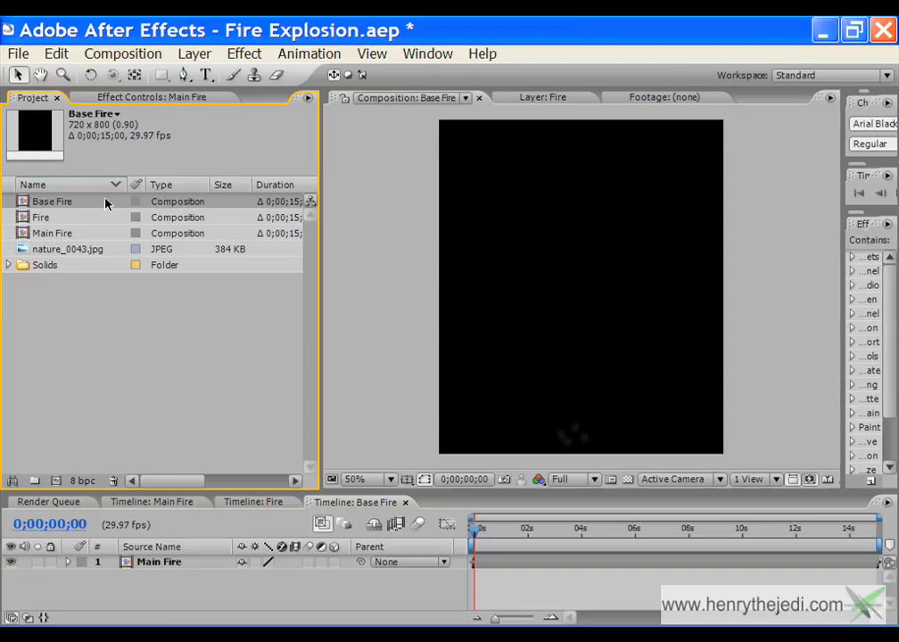
- Set the Base Fire composition's height to 576 in its composition settings
{"action": "left_click", "coordinate": [170, 564]}
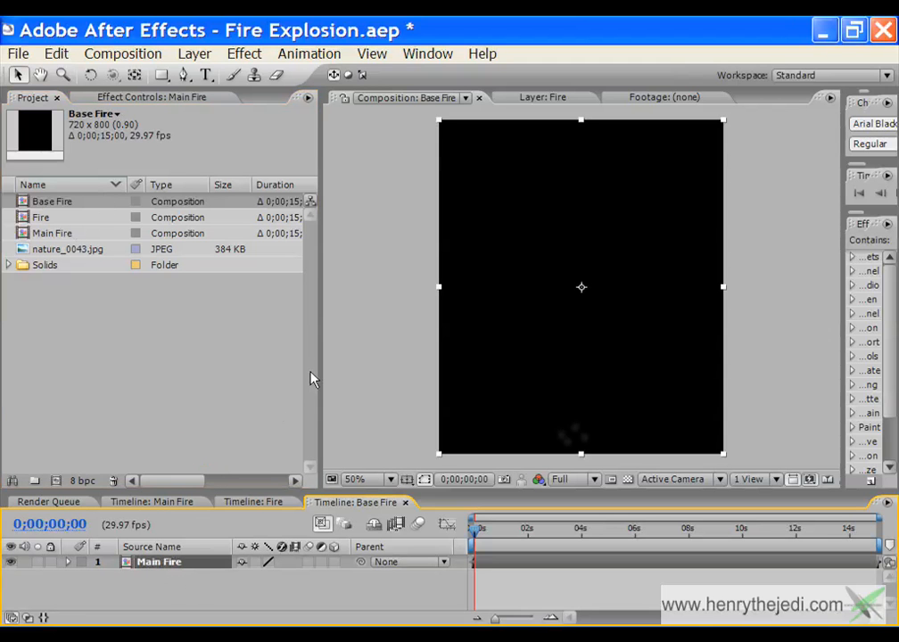
{"action": "left_click_drag", "start_coordinate": [319, 364], "coordinate": [194, 356]}
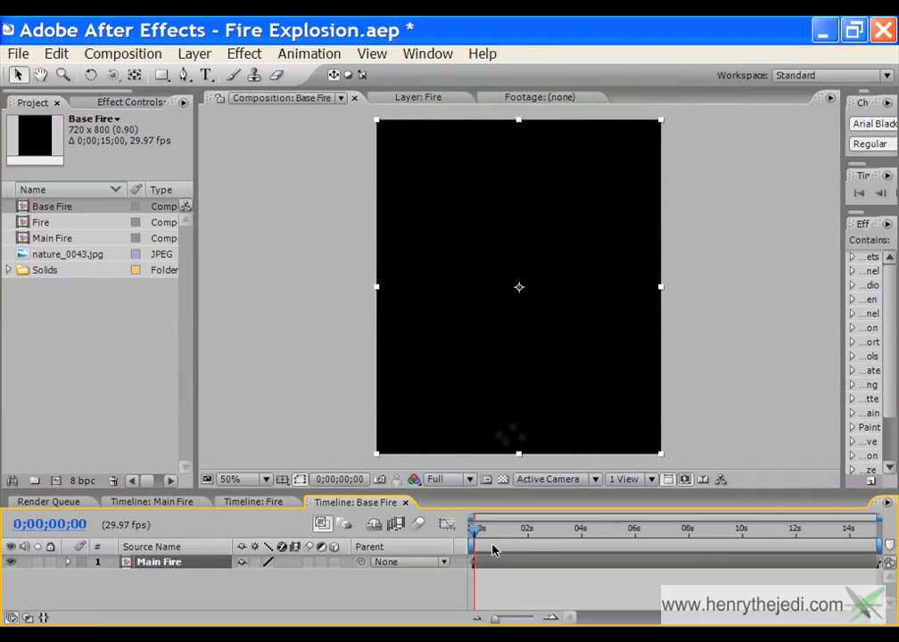
{"action": "left_click_drag", "start_coordinate": [476, 530], "coordinate": [578, 530]}
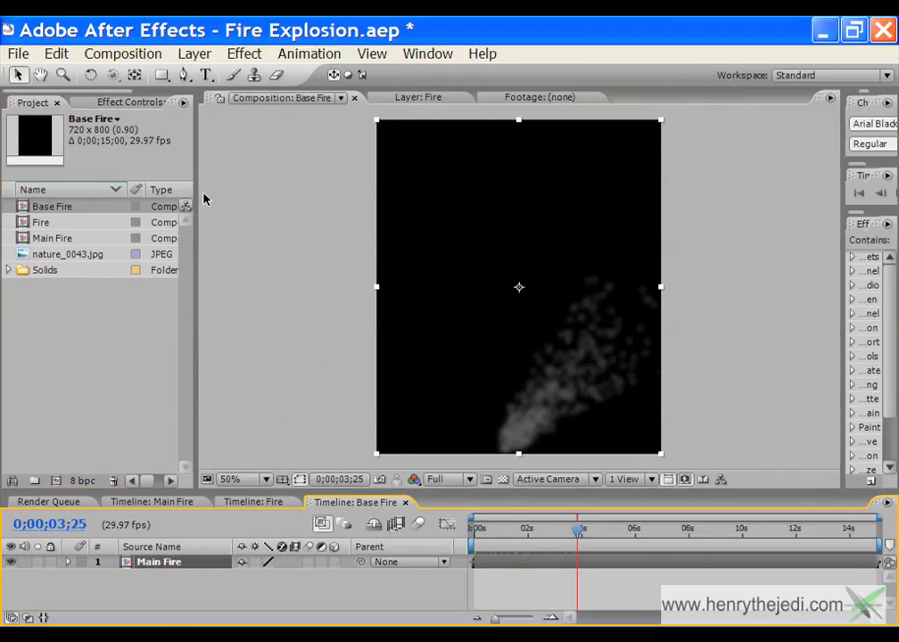
{"action": "left_click_drag", "start_coordinate": [197, 194], "coordinate": [281, 200]}
{"action": "left_click", "coordinate": [125, 105]}
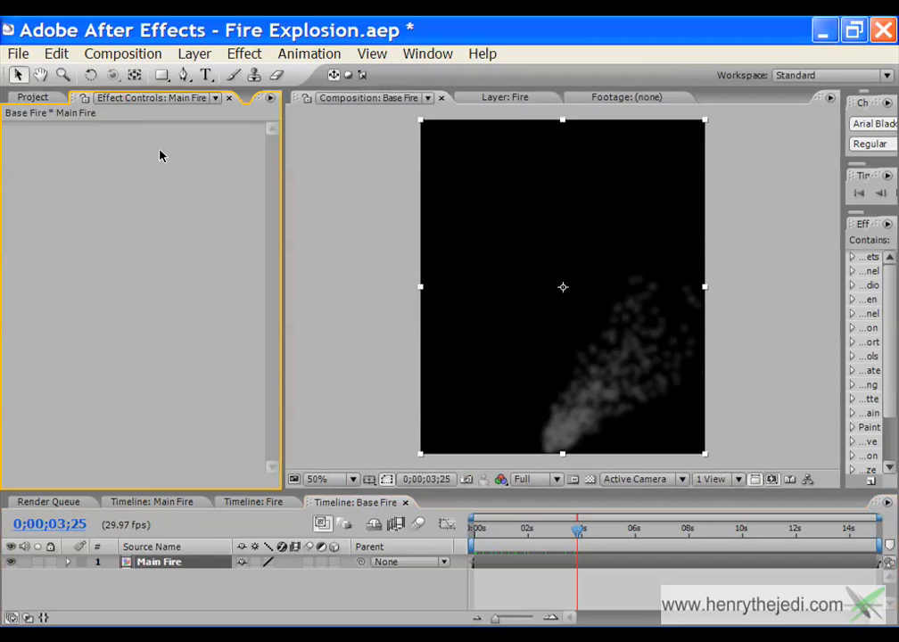
{"action": "left_click", "coordinate": [122, 54]}
{"action": "left_click", "coordinate": [135, 101]}
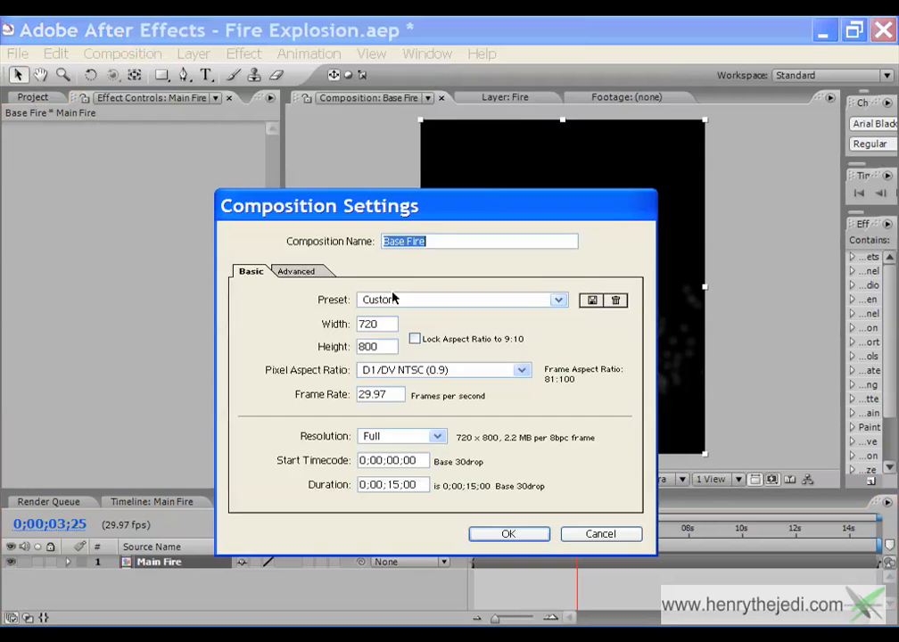
{"action": "left_click", "coordinate": [337, 348]}
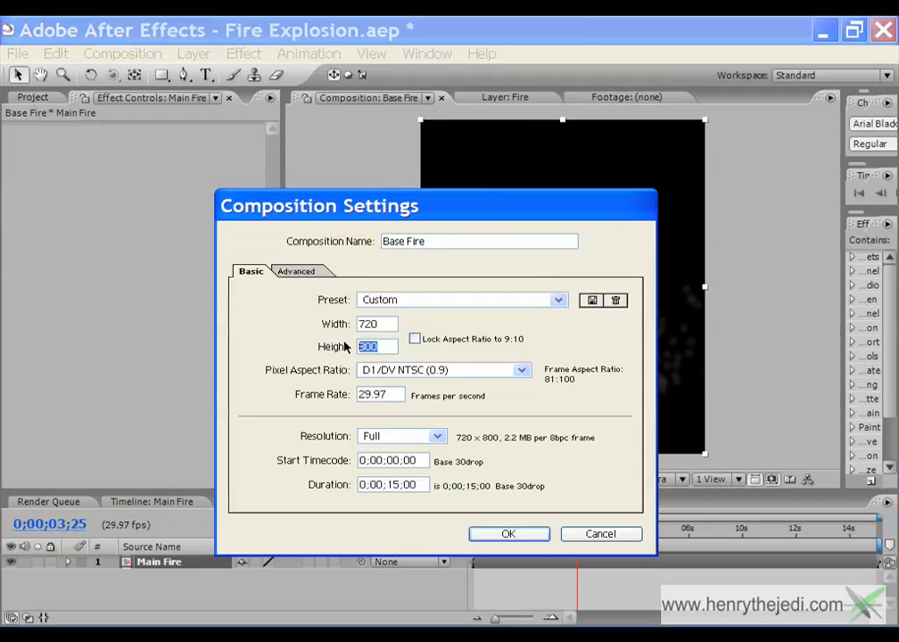
{"action": "type", "text": "576"}
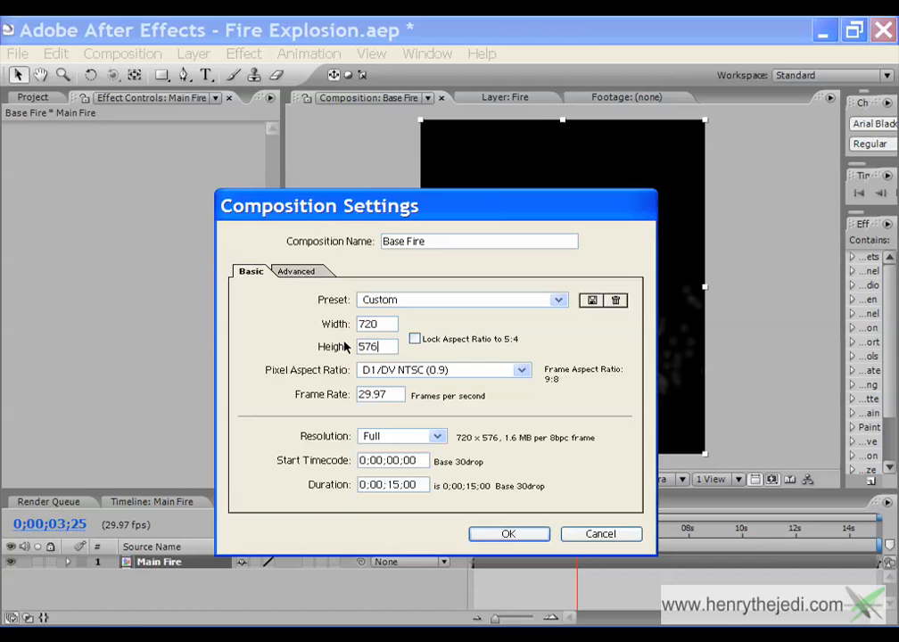
{"action": "left_click", "coordinate": [508, 534]}
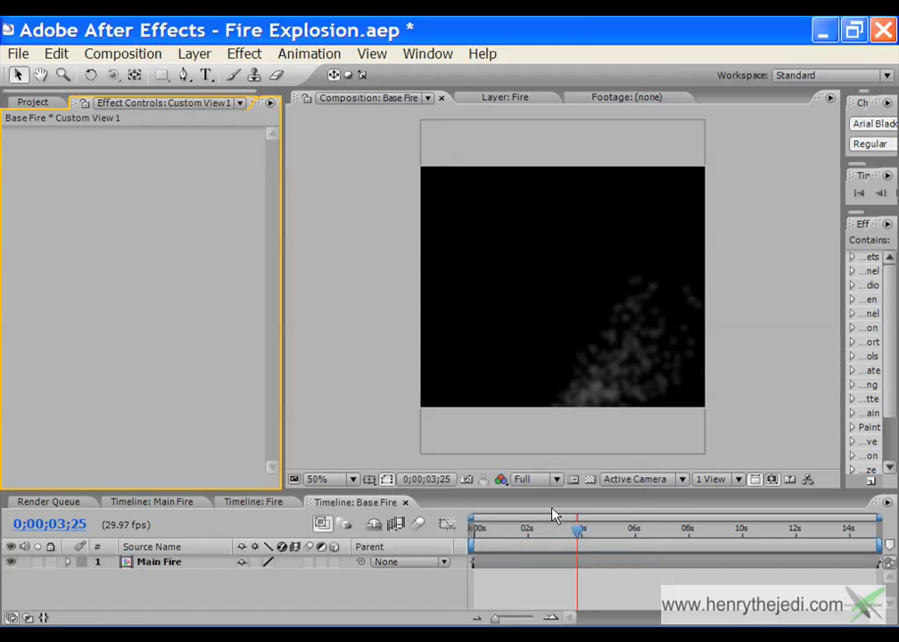
- Copy the Fire solid layer from the Main Fire composition
{"action": "left_click_drag", "start_coordinate": [577, 533], "coordinate": [554, 532]}
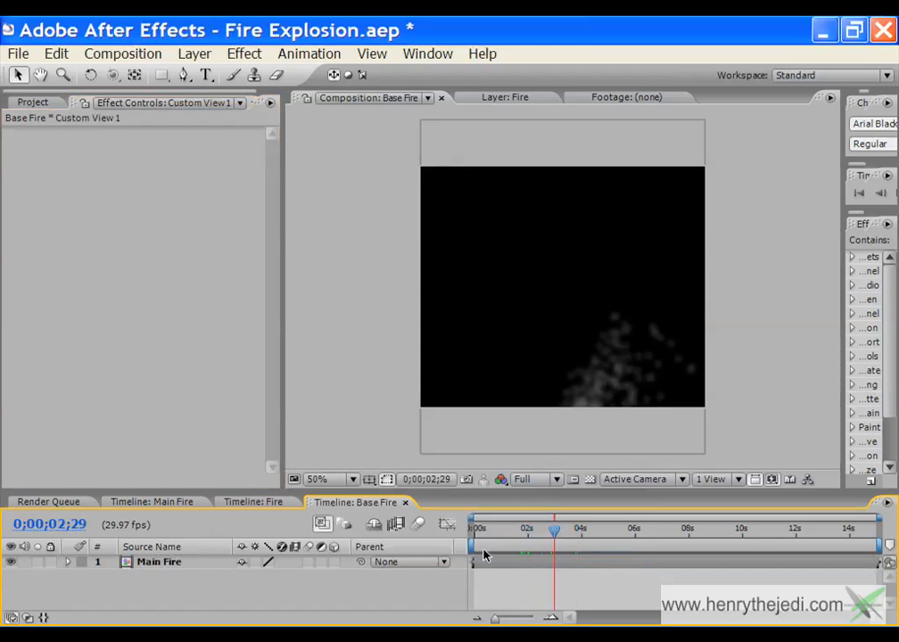
{"action": "left_click", "coordinate": [164, 562]}
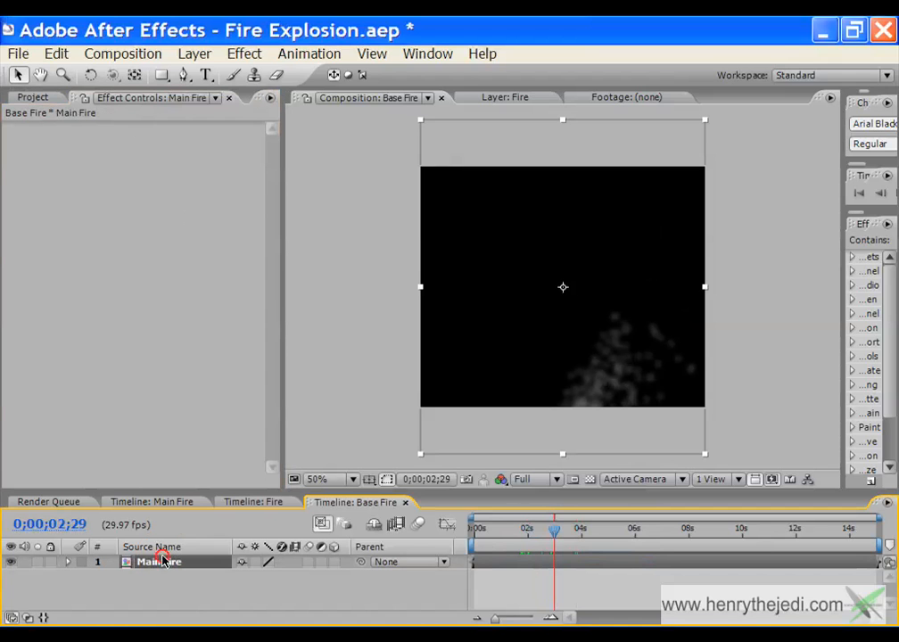
{"action": "left_click", "coordinate": [27, 96]}
{"action": "double_click", "coordinate": [55, 234]}
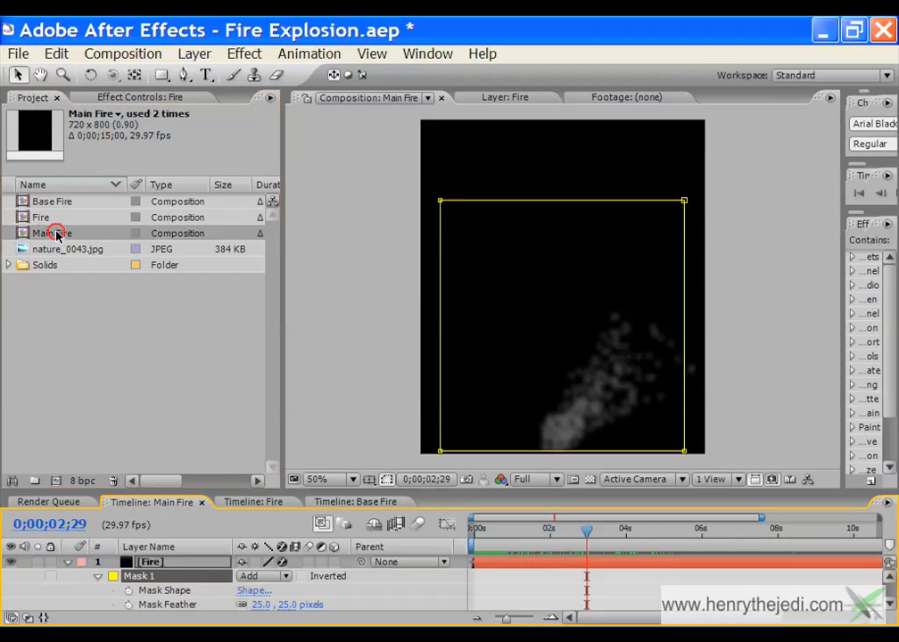
{"action": "left_click", "coordinate": [68, 563]}
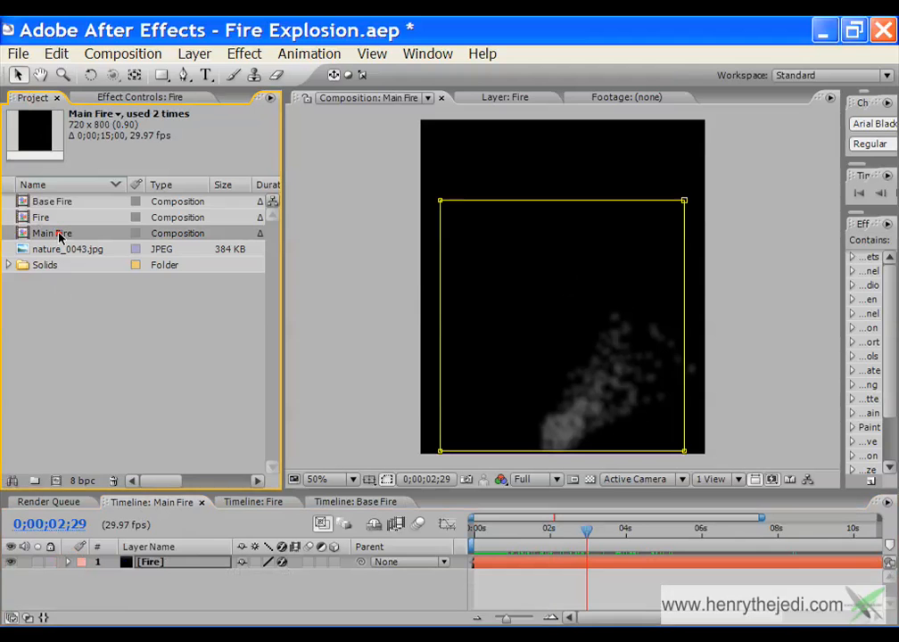
{"action": "left_click", "coordinate": [176, 571]}
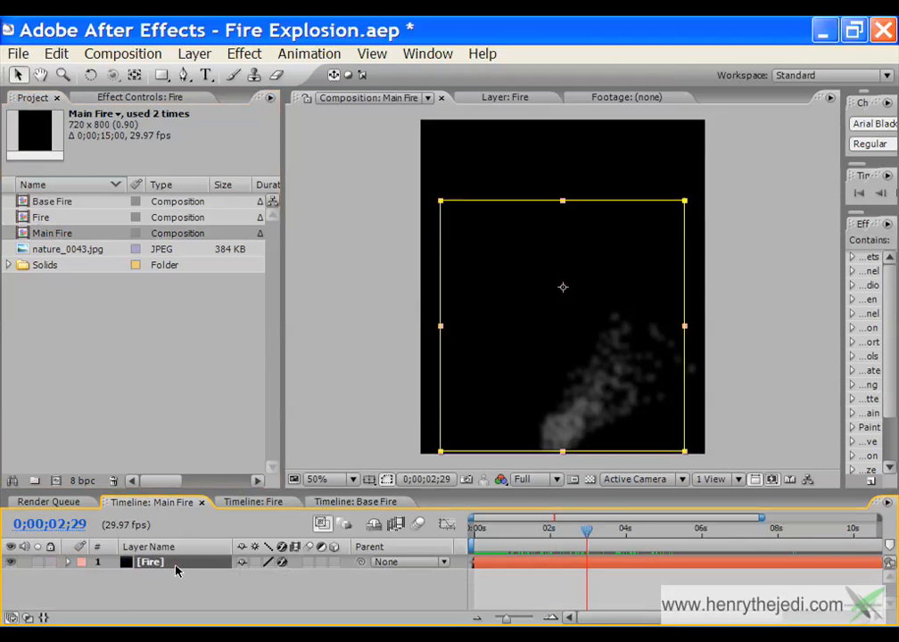
{"action": "left_click", "coordinate": [57, 53]}
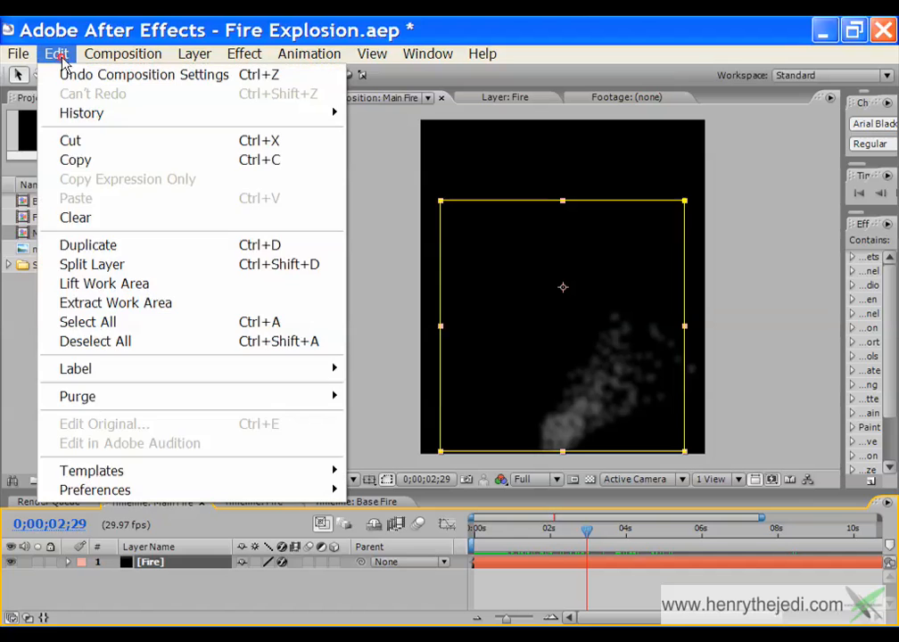
{"action": "left_click", "coordinate": [112, 162]}
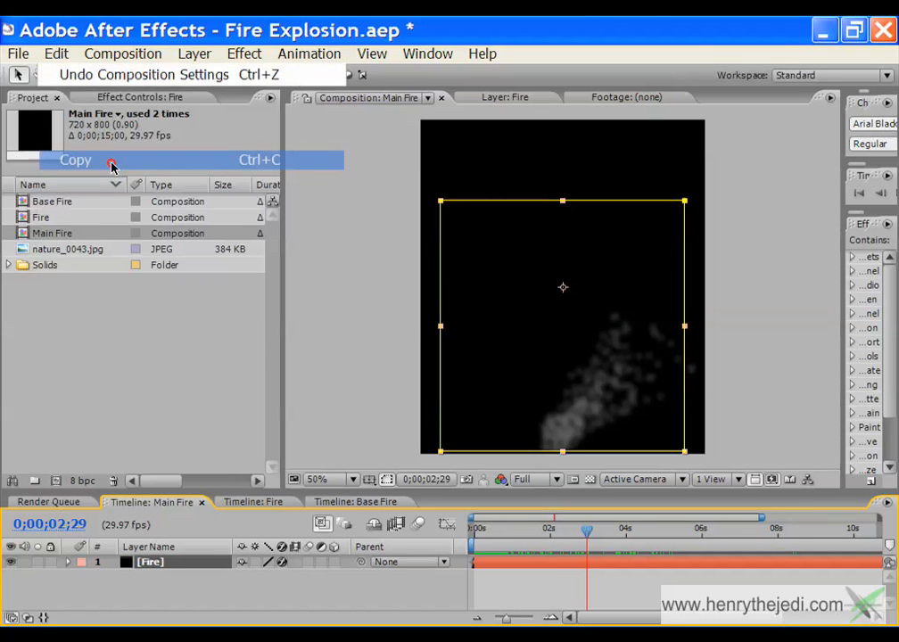
- Replace the nested Main Fire layer in the Base Fire composition with the copied Fire layer
{"action": "double_click", "coordinate": [55, 203]}
{"action": "left_click", "coordinate": [170, 579]}
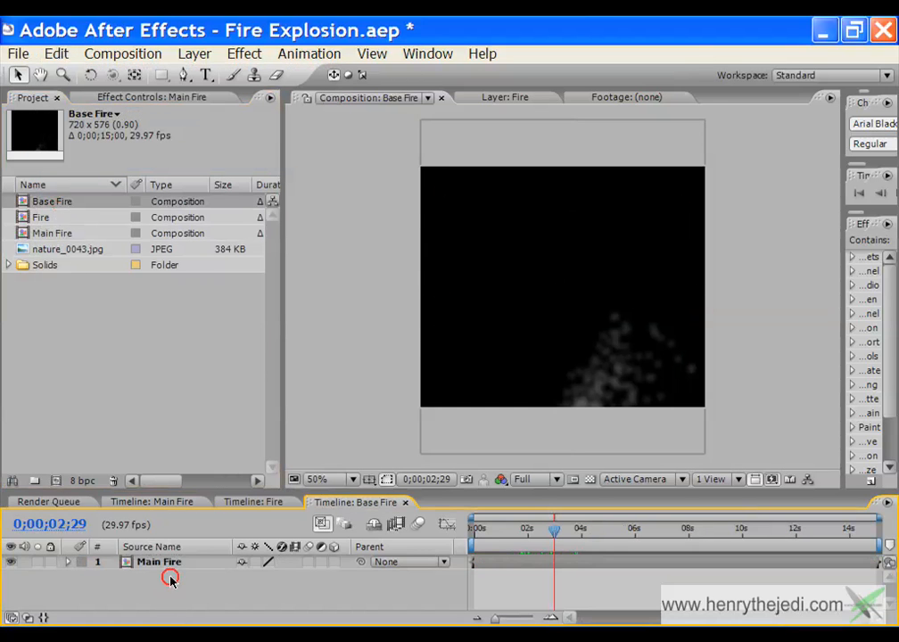
{"action": "left_click", "coordinate": [174, 563]}
{"action": "key", "text": "Delete"}
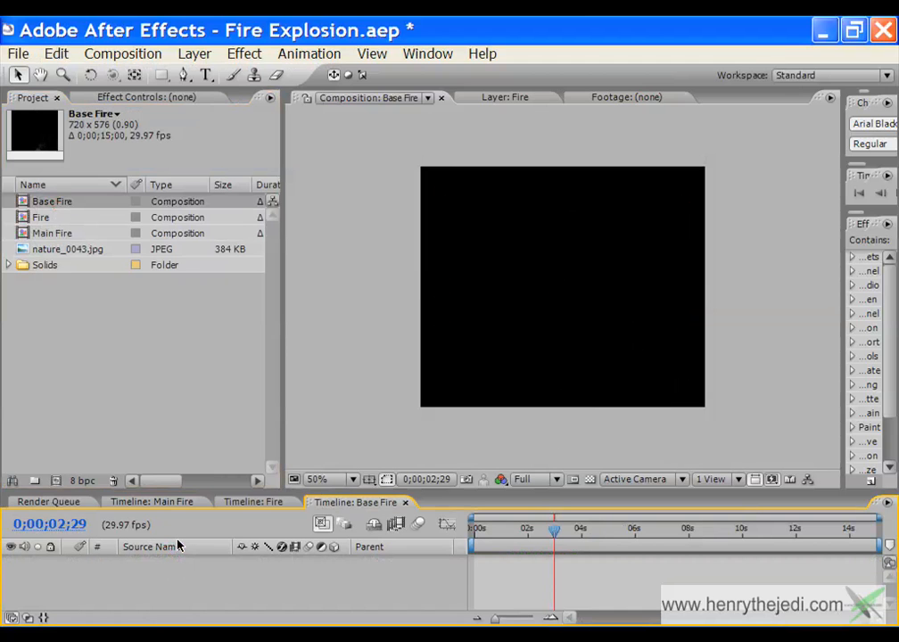
{"action": "left_click", "coordinate": [56, 56]}
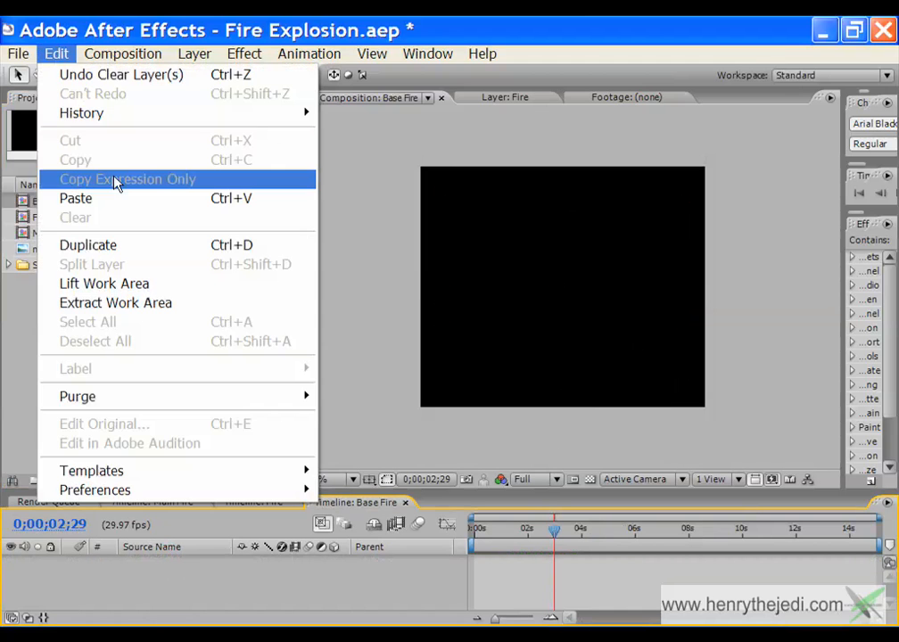
{"action": "left_click", "coordinate": [114, 199]}
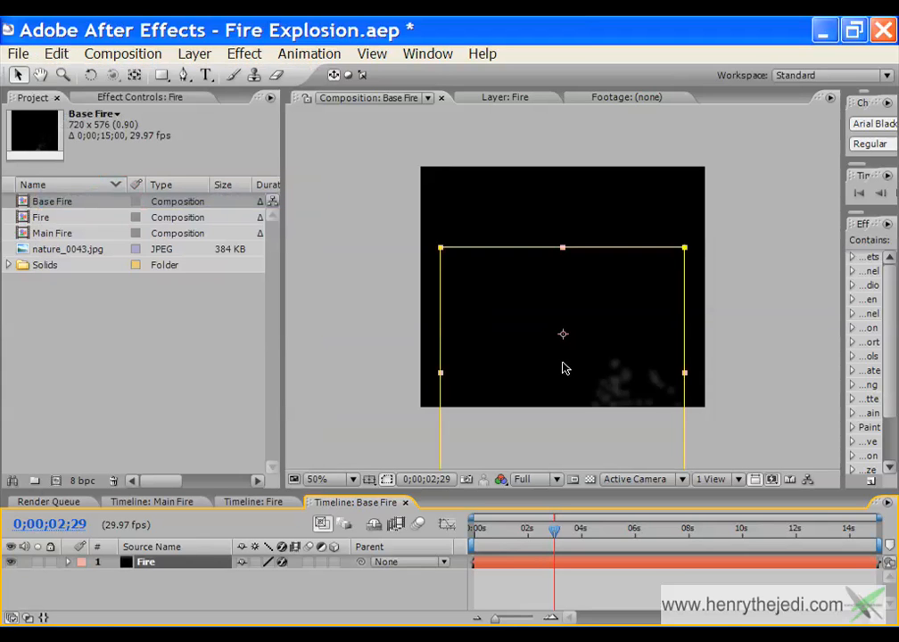
- Move the Fire layer up until its mask's lower edge meets the bottom edge of the Base Fire frame
{"action": "left_click_drag", "start_coordinate": [606, 325], "coordinate": [612, 271]}
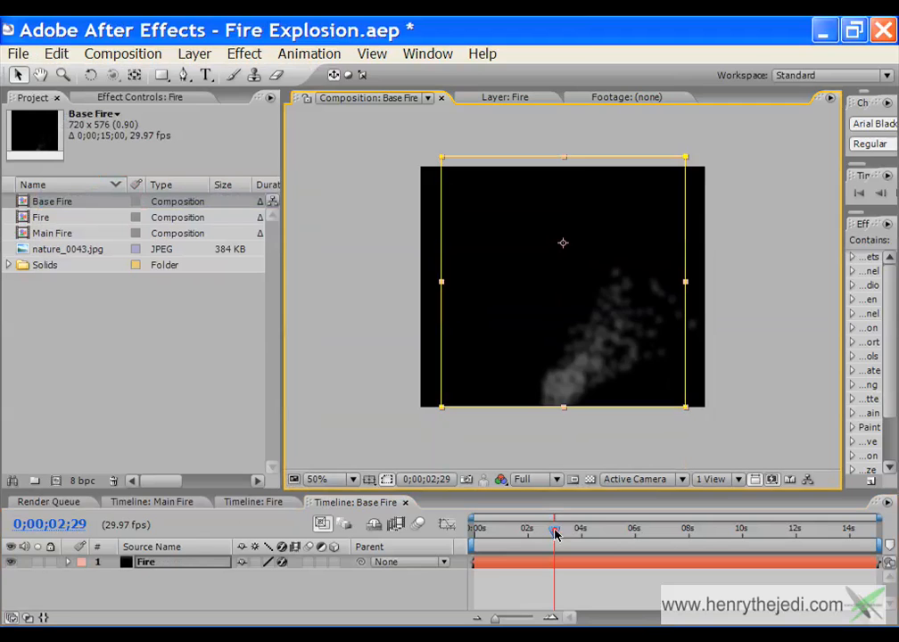
{"action": "left_click_drag", "start_coordinate": [555, 534], "coordinate": [673, 533]}
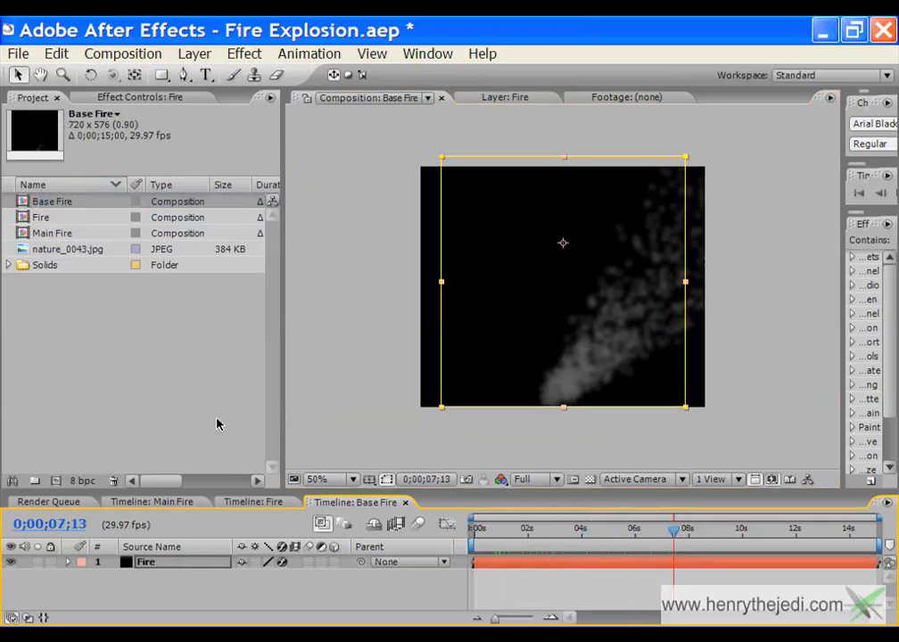
{"action": "left_click", "coordinate": [149, 604]}
- Place the Fire layer's Particle Playground Cannon position near the middle of the Base Fire frame, at about 353.3, 524.0
{"action": "left_click", "coordinate": [159, 562]}
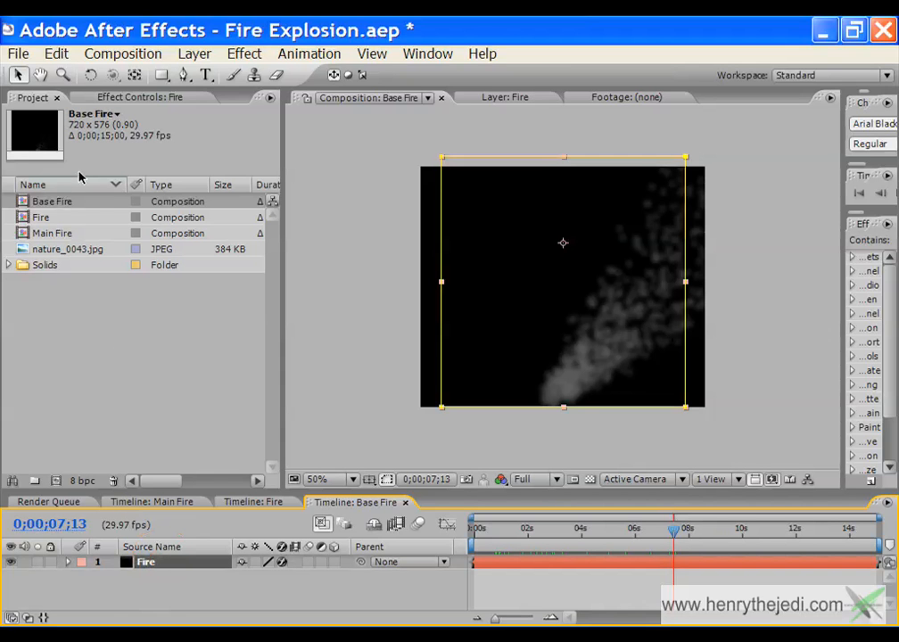
{"action": "left_click", "coordinate": [105, 99]}
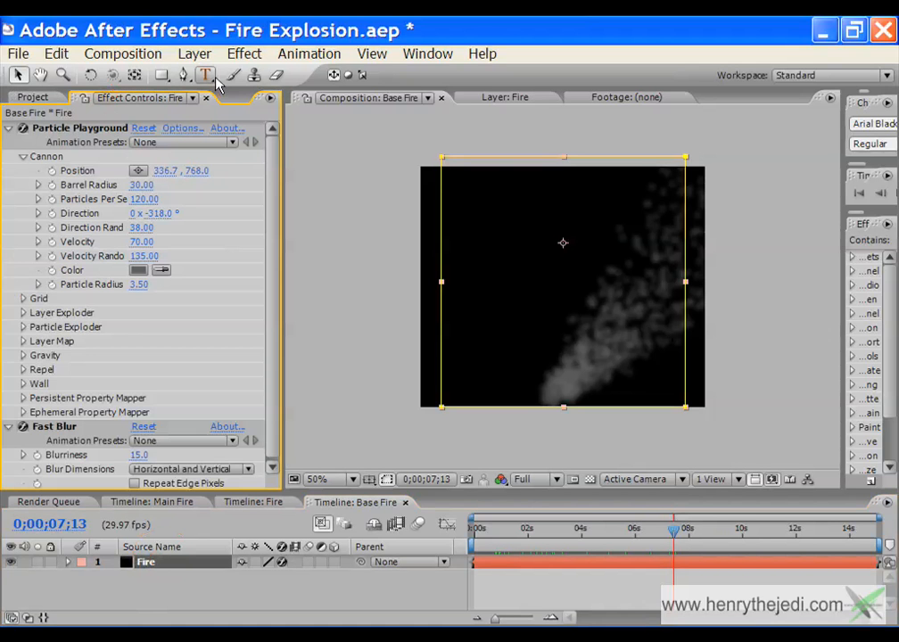
{"action": "left_click", "coordinate": [150, 57]}
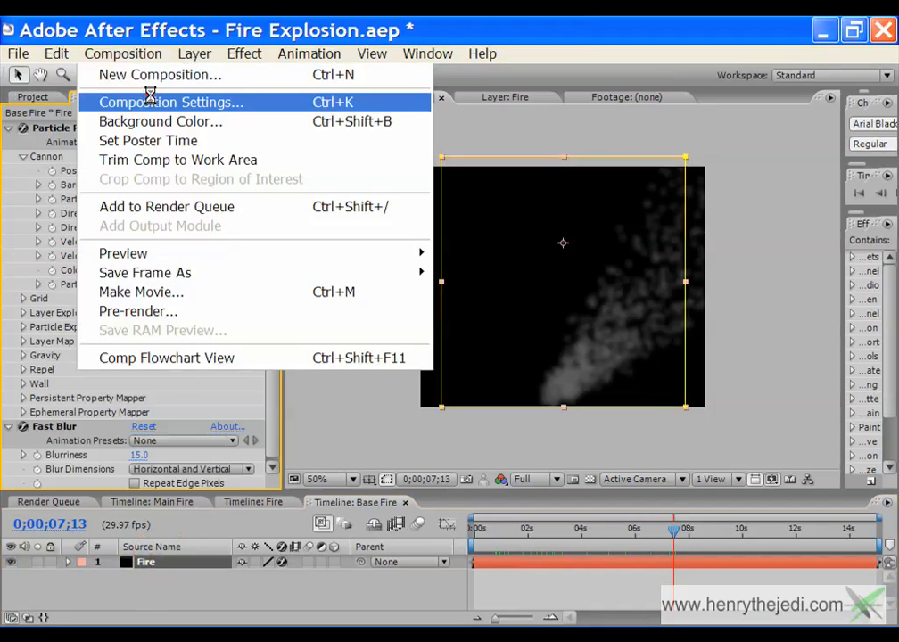
{"action": "left_click", "coordinate": [151, 95]}
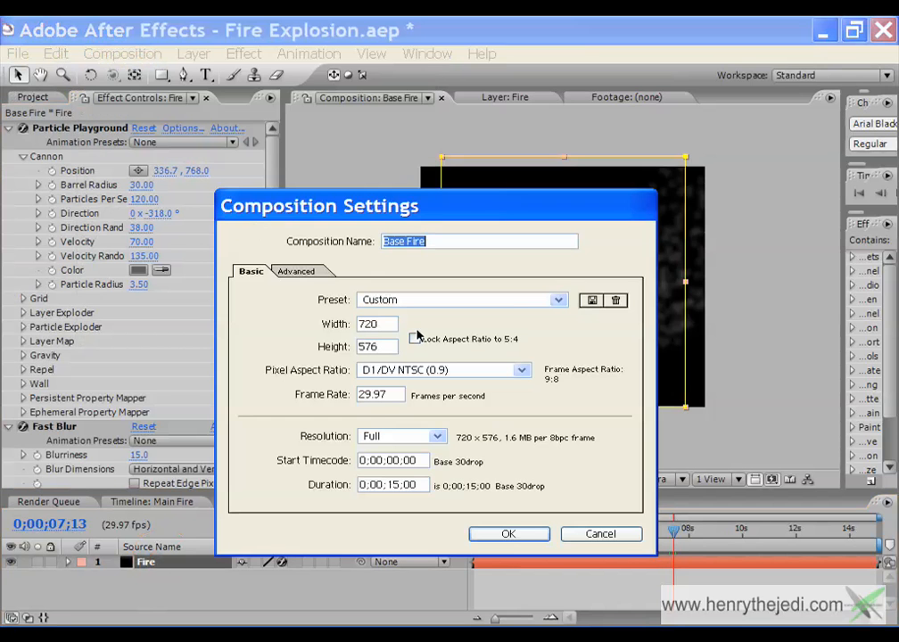
{"action": "left_click", "coordinate": [509, 535]}
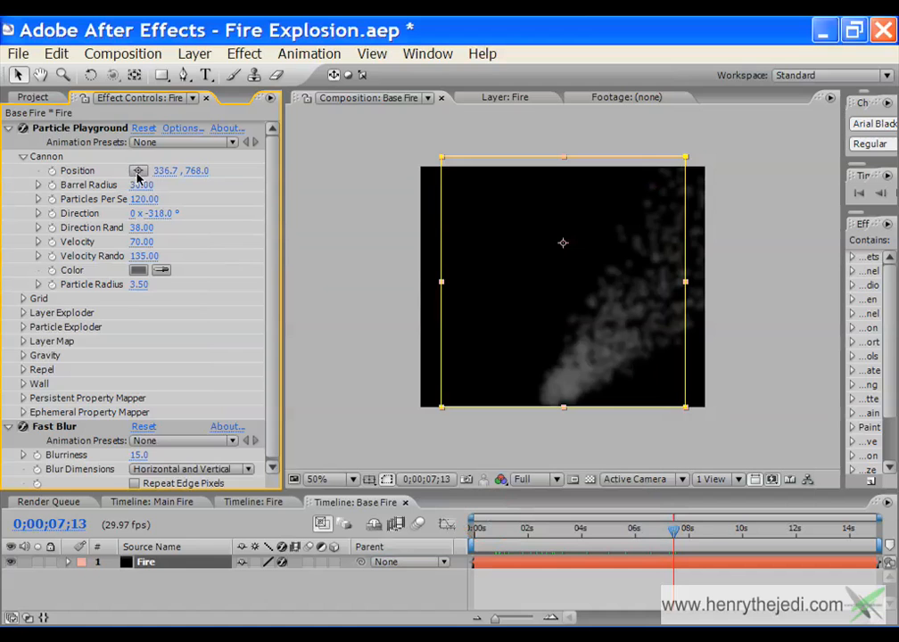
{"action": "left_click", "coordinate": [139, 172]}
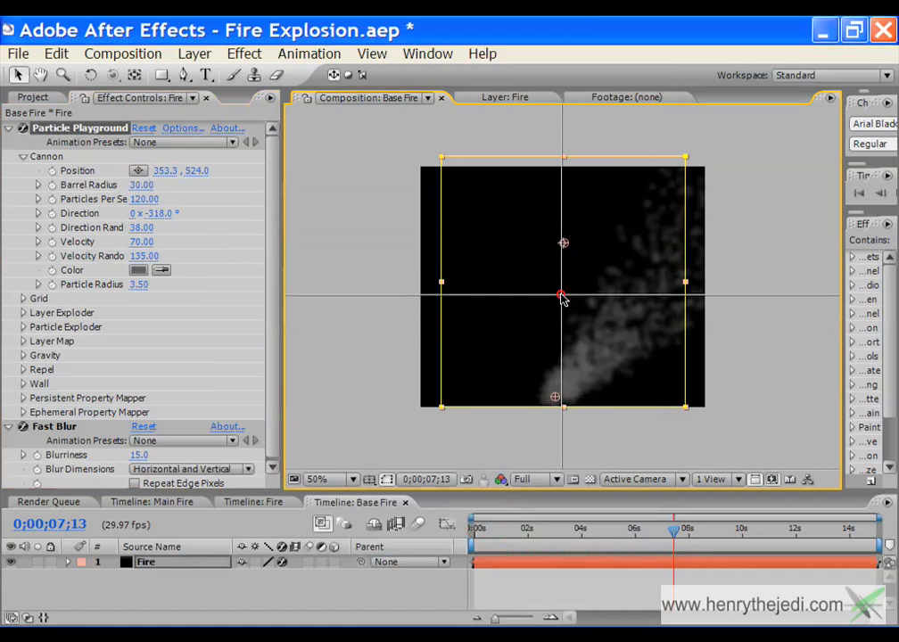
{"action": "left_click", "coordinate": [561, 297]}
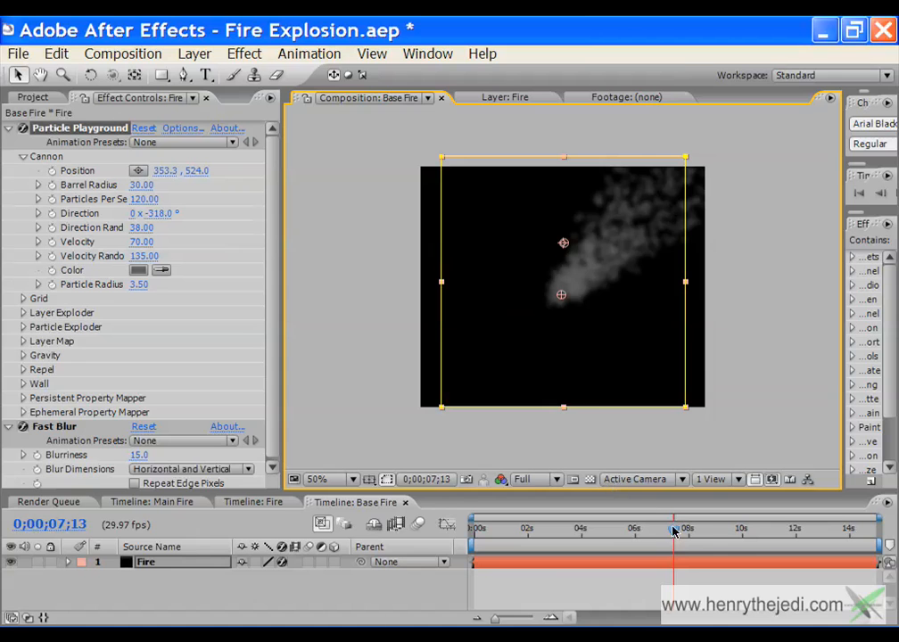
- Set the Particle Playground Cannon's Barrel Radius to 260 and Particles Per Second to 350 on the Fire layer
{"action": "left_click", "coordinate": [565, 532]}
{"action": "left_click_drag", "start_coordinate": [565, 533], "coordinate": [652, 528]}
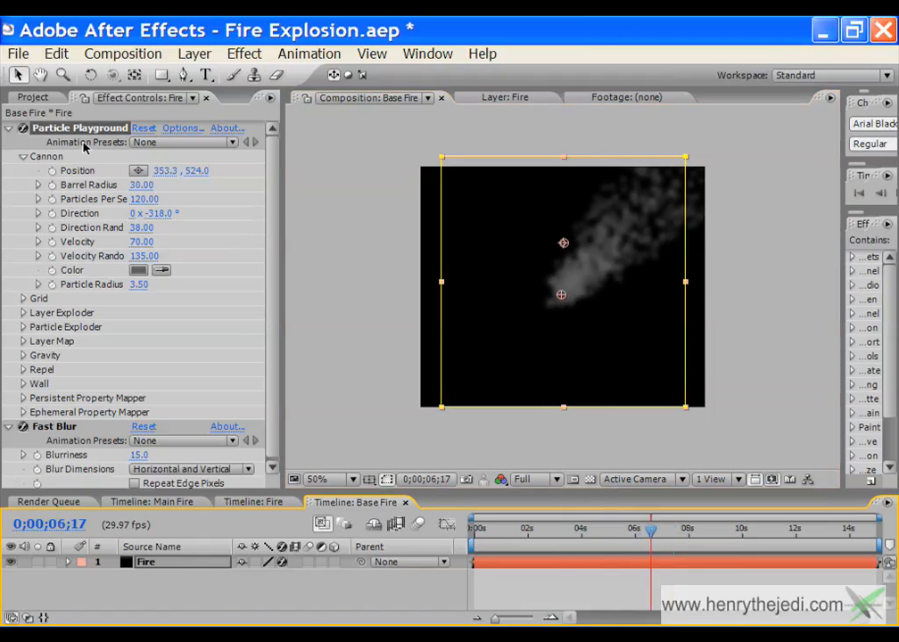
{"action": "left_click", "coordinate": [140, 184]}
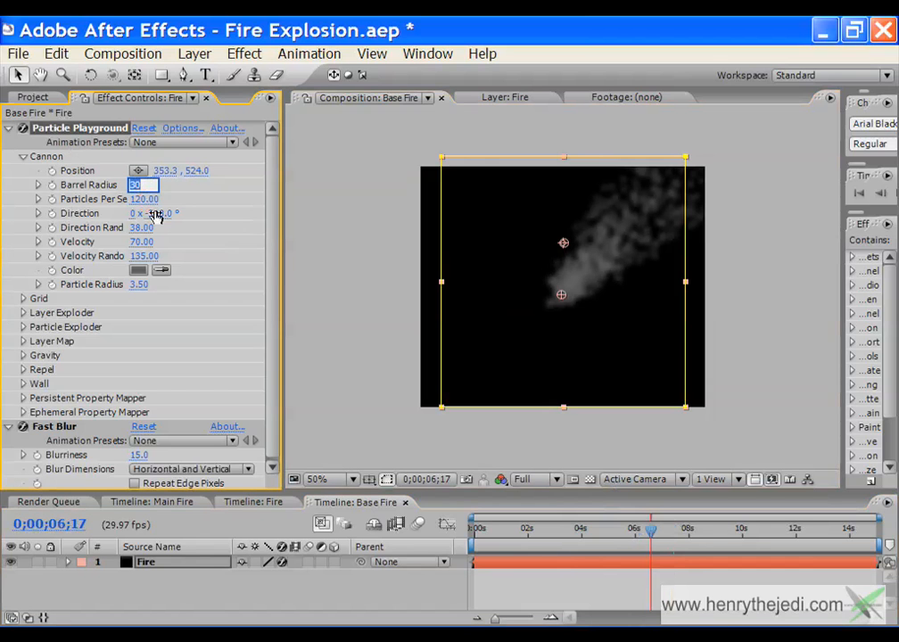
{"action": "type", "text": "260"}
{"action": "key", "text": "Return"}
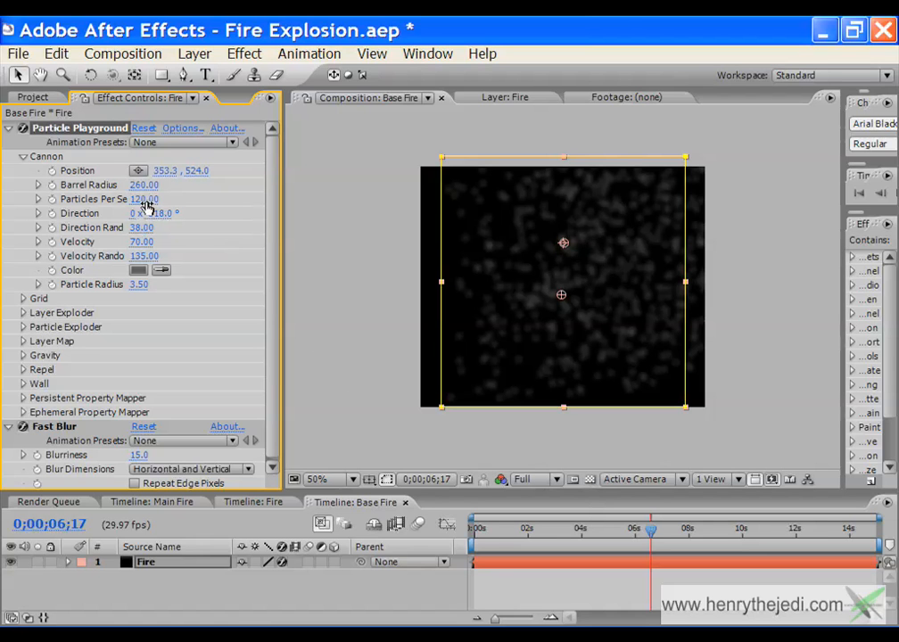
{"action": "left_click", "coordinate": [146, 201]}
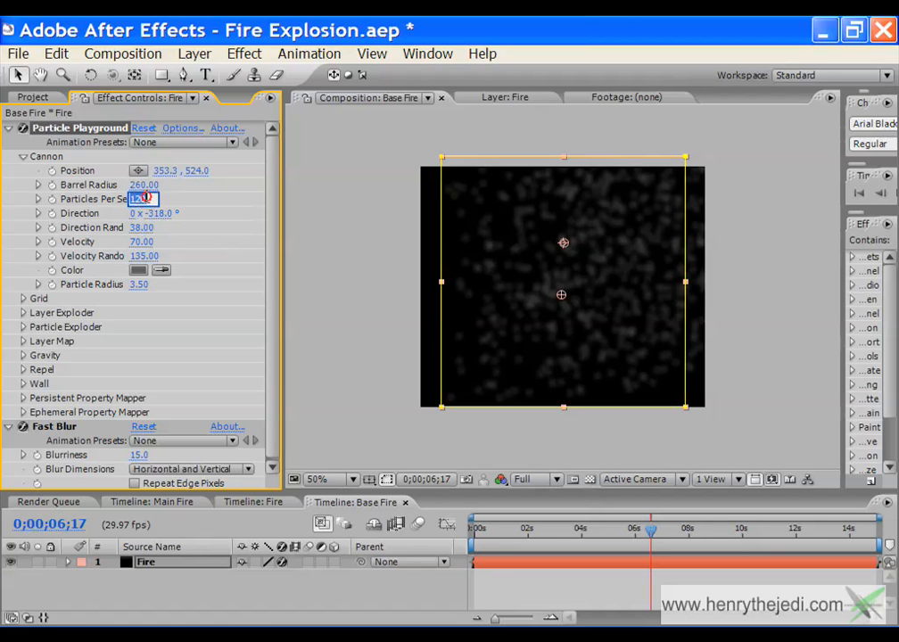
{"action": "type", "text": "350"}
{"action": "key", "text": "Return"}
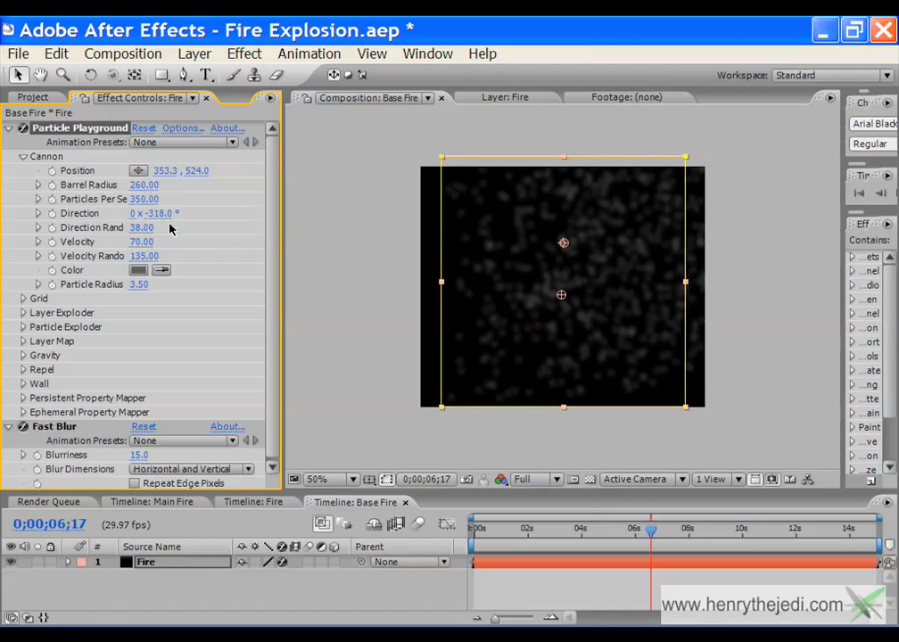
- Set the Cannon's Direction to 0° and preview the particles' movement over several seconds of the Base Fire composition
{"action": "left_click", "coordinate": [161, 215]}
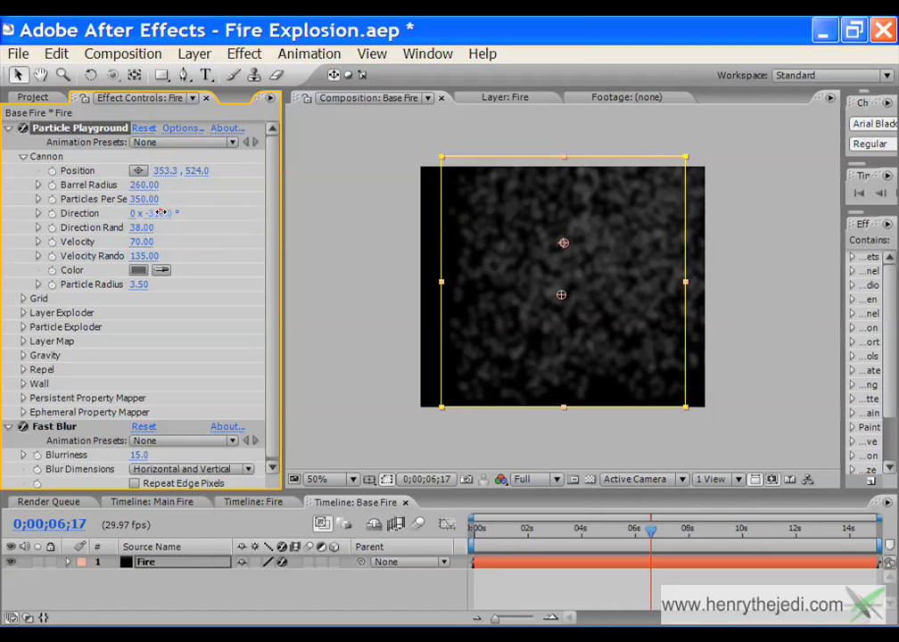
{"action": "type", "text": "0"}
{"action": "key", "text": "Return"}
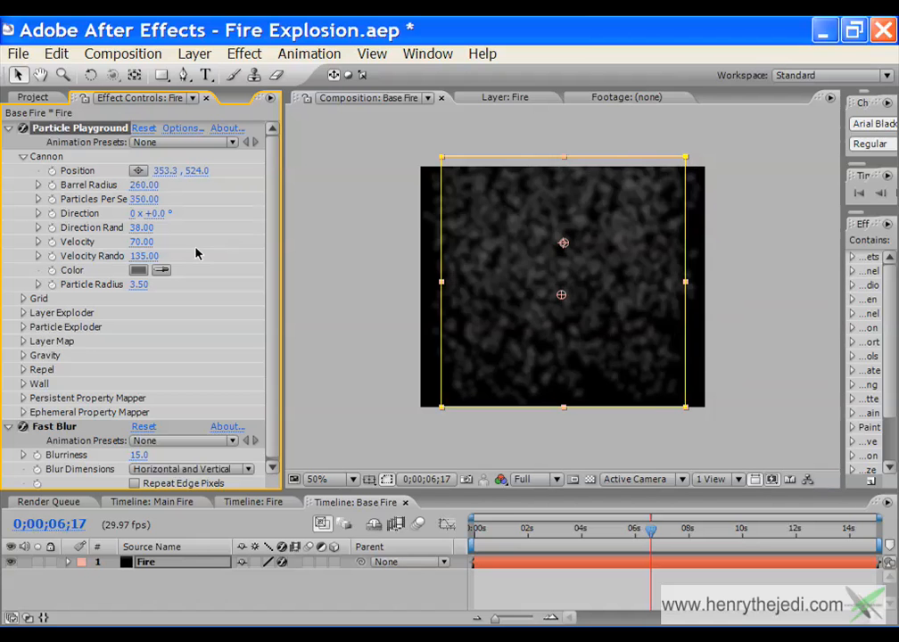
{"action": "key", "text": "period"}
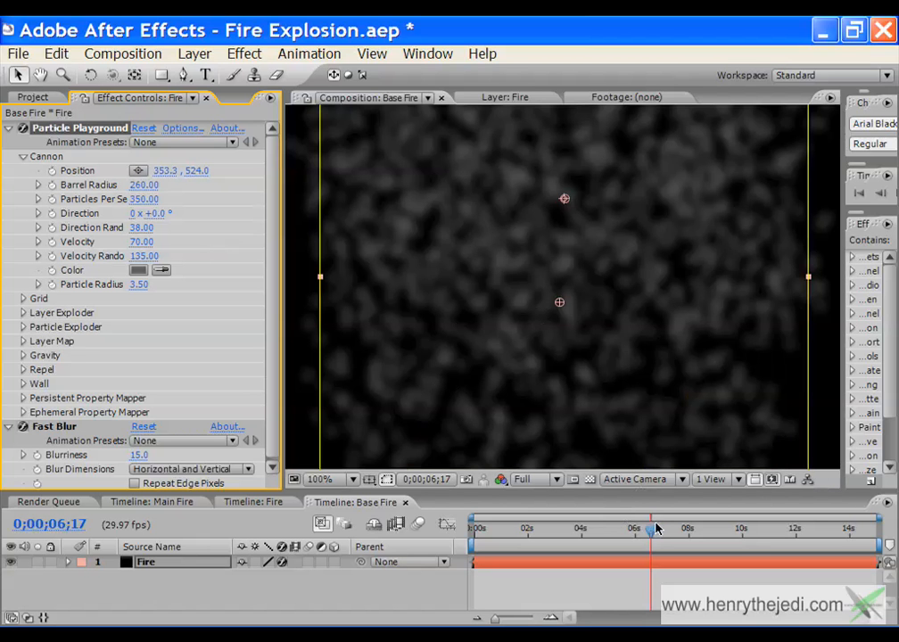
{"action": "left_click", "coordinate": [535, 527]}
{"action": "left_click_drag", "start_coordinate": [553, 524], "coordinate": [678, 540]}
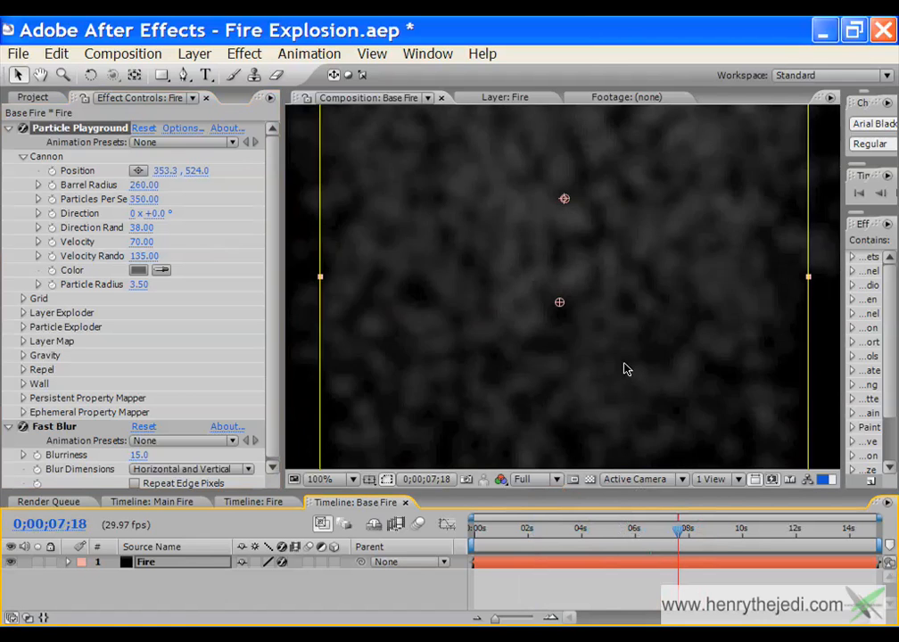
{"action": "key", "text": "comma"}
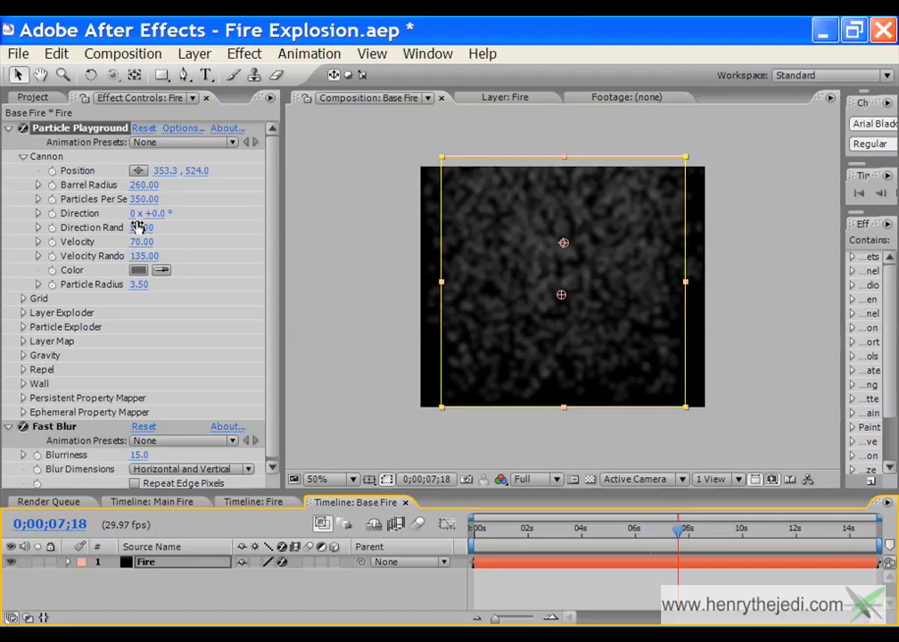
- Set the Cannon's Velocity to 86 and its Velocity Random Spread to 60
{"action": "left_click_drag", "start_coordinate": [144, 244], "coordinate": [164, 248]}
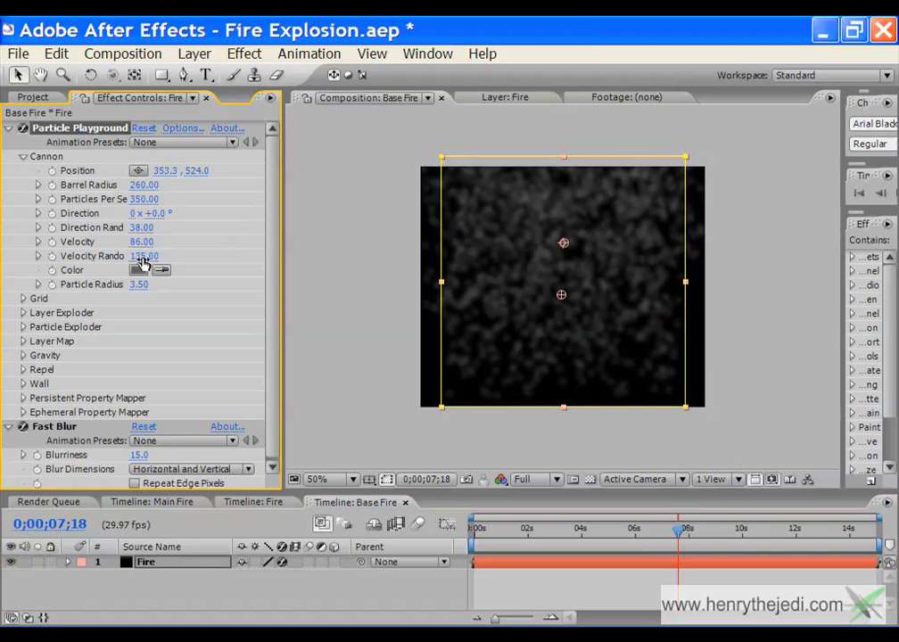
{"action": "left_click", "coordinate": [141, 257]}
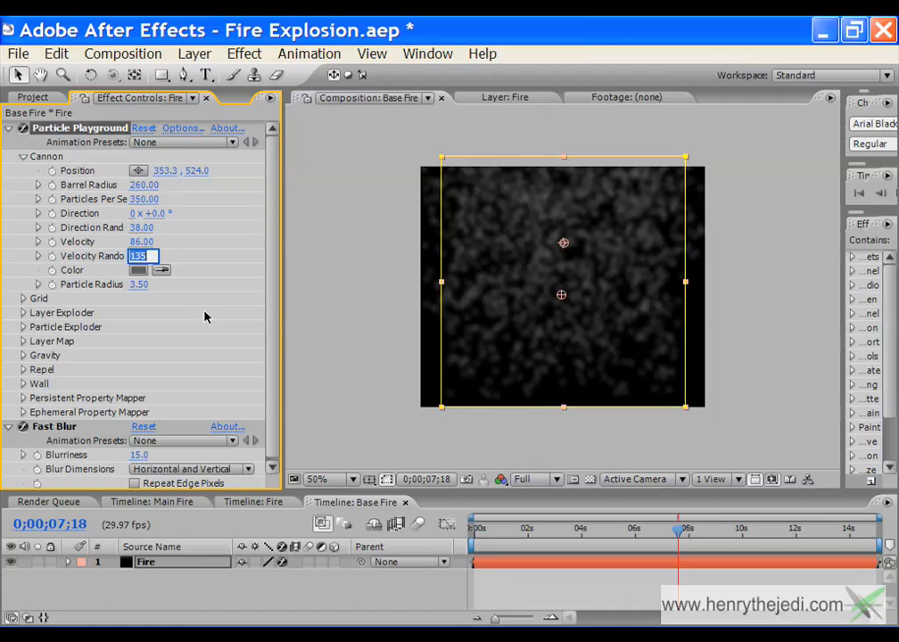
{"action": "type", "text": "60"}
{"action": "key", "text": "Return"}
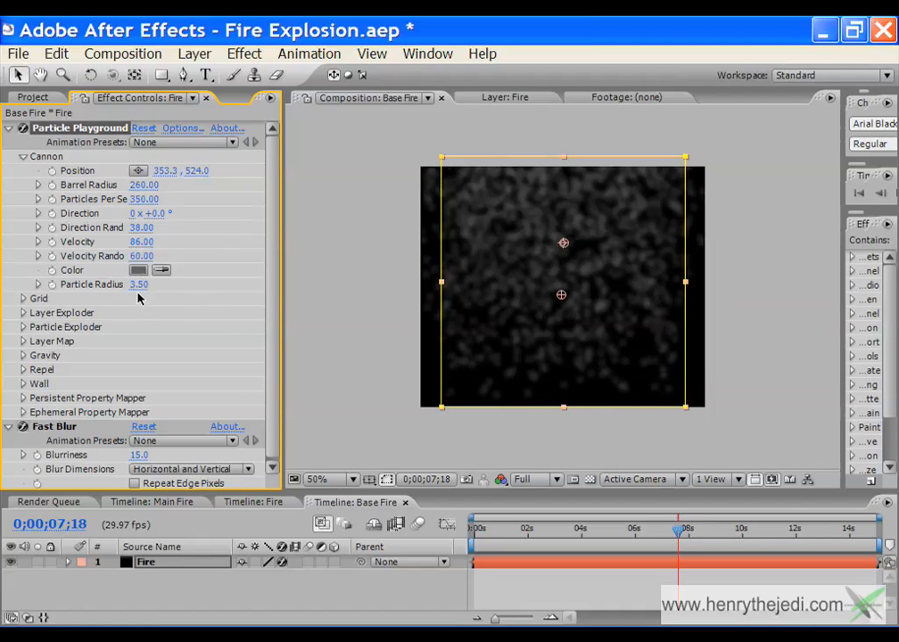
- Set the Cannon's Particle Radius to 5
{"action": "left_click", "coordinate": [138, 284]}
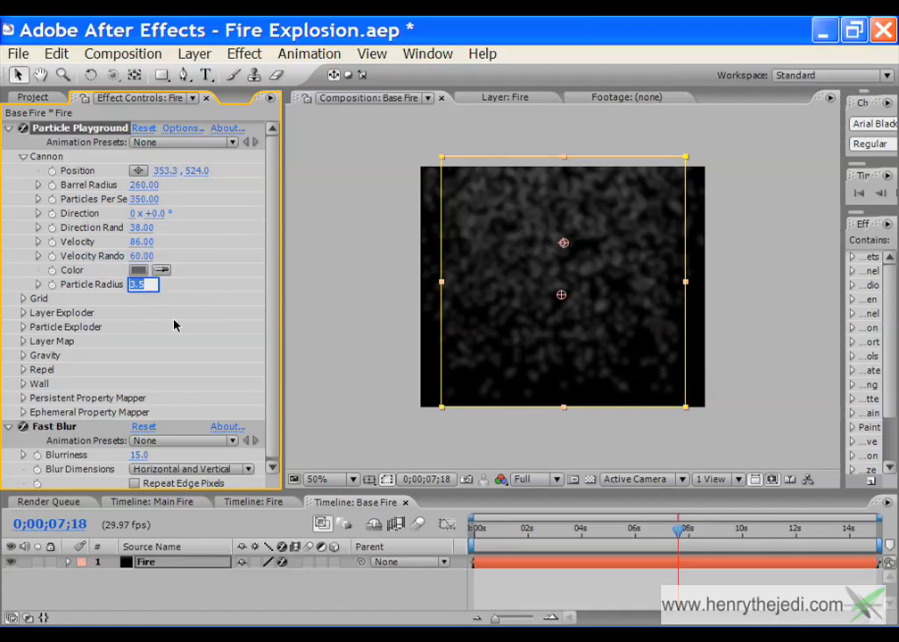
{"action": "type", "text": "5"}
{"action": "key", "text": "Return"}
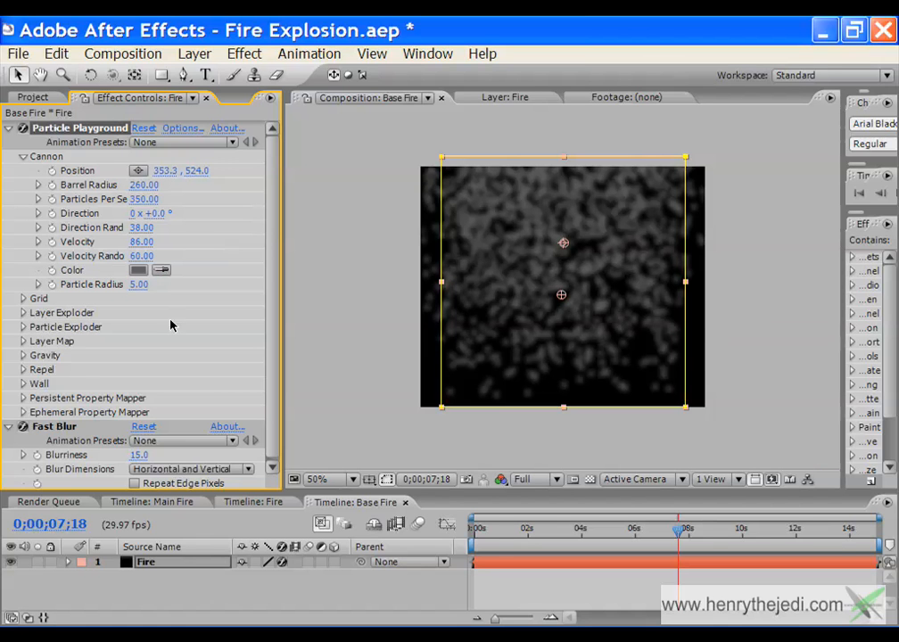
- Set the Particle Playground Gravity Force to -10 and preview the particle motion up to about 7 seconds
{"action": "left_click", "coordinate": [23, 355]}
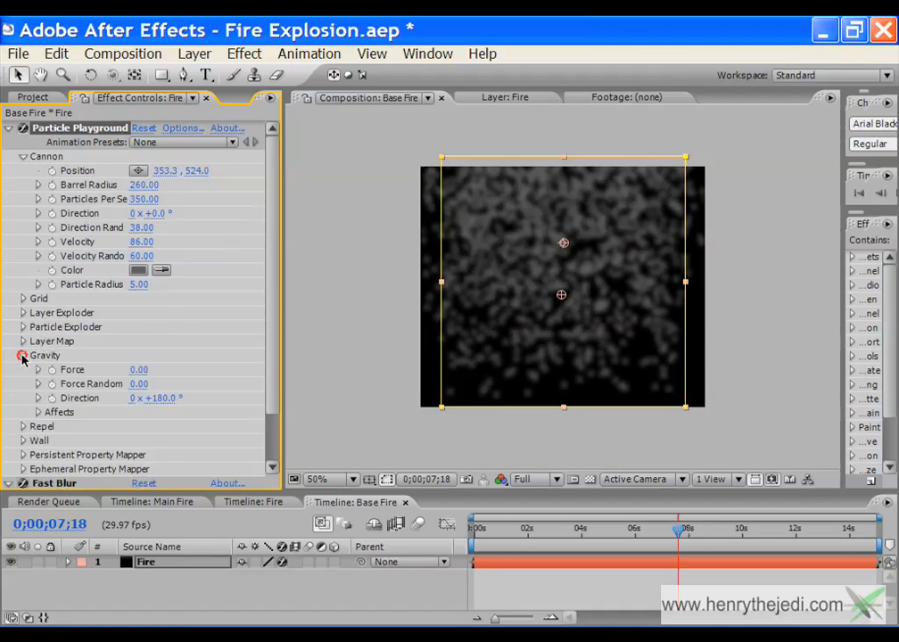
{"action": "left_click", "coordinate": [139, 370]}
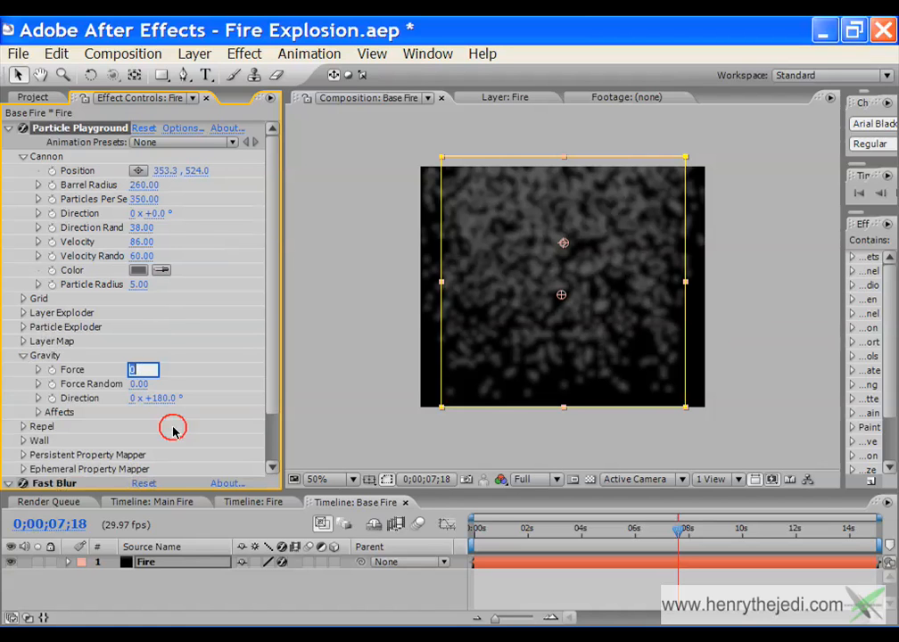
{"action": "key", "text": "Return"}
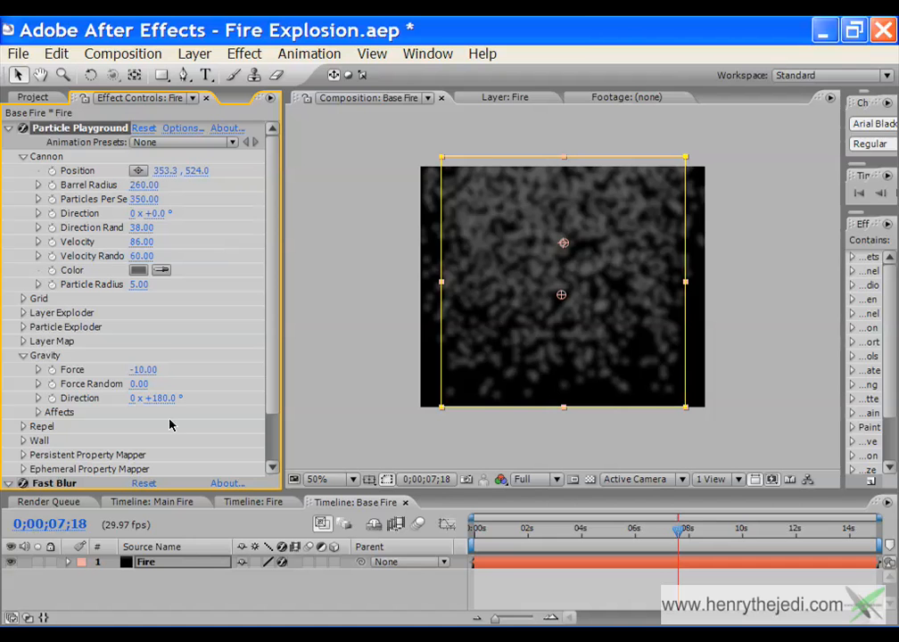
{"action": "left_click", "coordinate": [669, 532]}
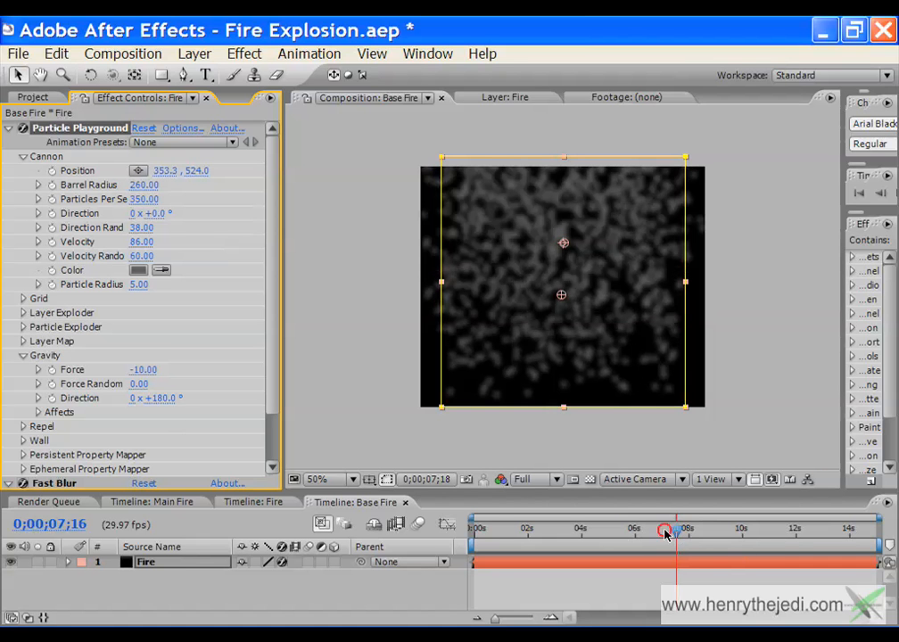
{"action": "left_click_drag", "start_coordinate": [591, 532], "coordinate": [683, 533]}
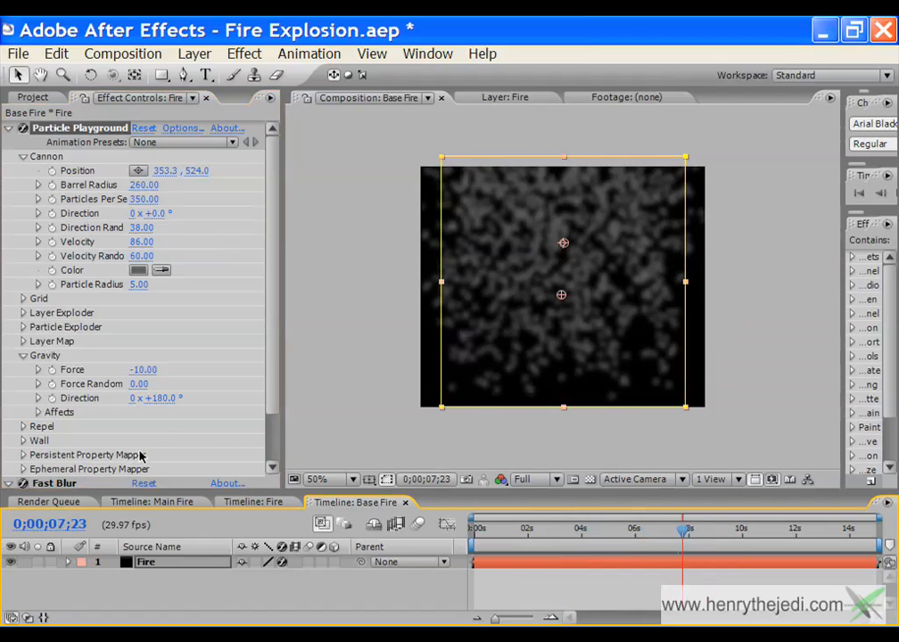
- Set the Gravity Direction to 0° and check the particles at about 8 seconds
{"action": "left_click", "coordinate": [160, 399]}
{"action": "type", "text": "0"}
{"action": "key", "text": "Return"}
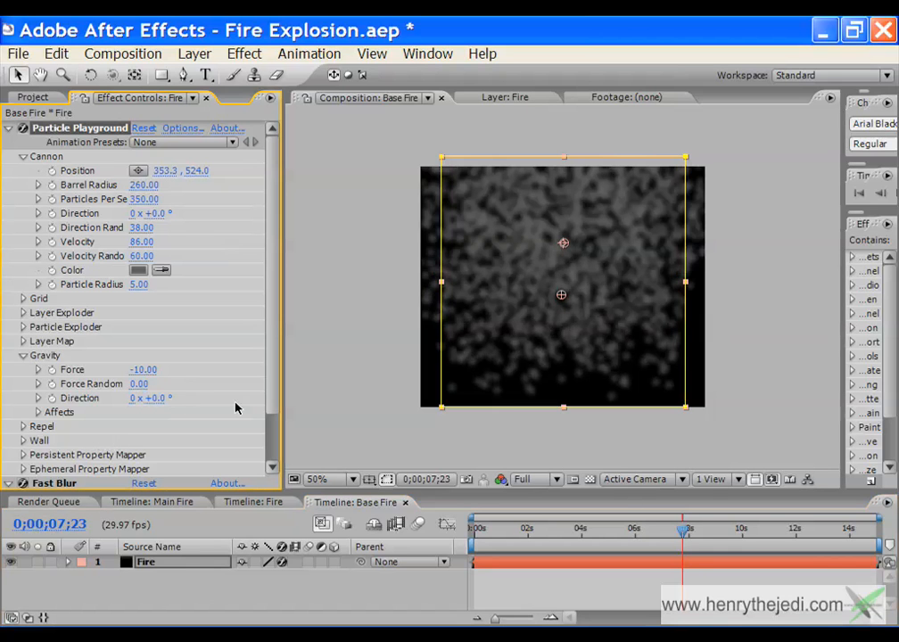
{"action": "mouse_move", "coordinate": [684, 534]}
{"action": "left_mouse_down"}
{"action": "mouse_move", "coordinate": [549, 538]}
{"action": "mouse_move", "coordinate": [749, 530]}
{"action": "mouse_move", "coordinate": [617, 528]}
{"action": "mouse_move", "coordinate": [688, 528]}
{"action": "left_mouse_up"}
{"action": "key", "text": "period"}
{"action": "key", "text": "comma"}
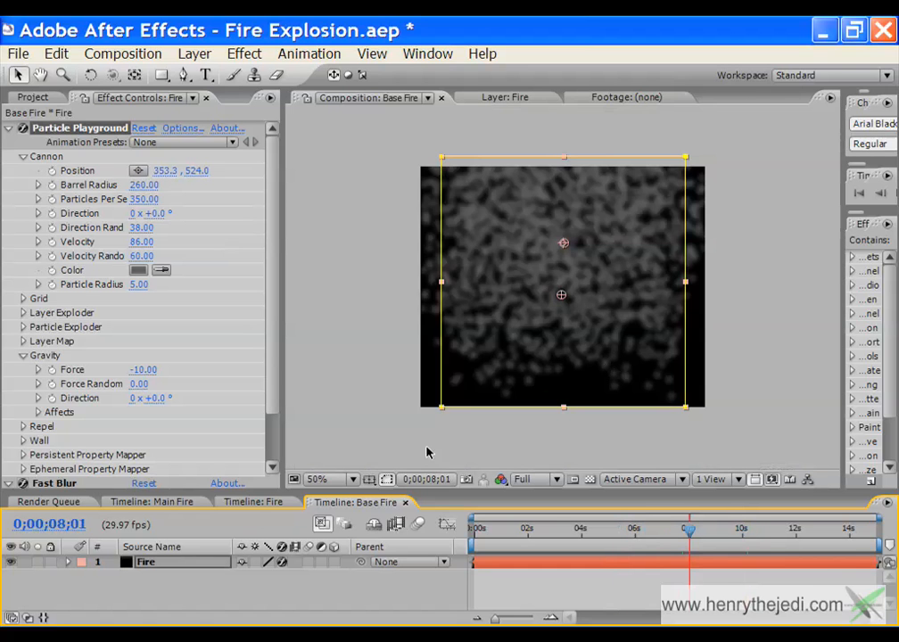
- Delete the rectangular Mask 1 from the Fire layer and switch to the Ellipse mask tool
{"action": "left_click", "coordinate": [144, 563]}
{"action": "left_click", "coordinate": [171, 583]}
{"action": "left_click", "coordinate": [169, 563]}
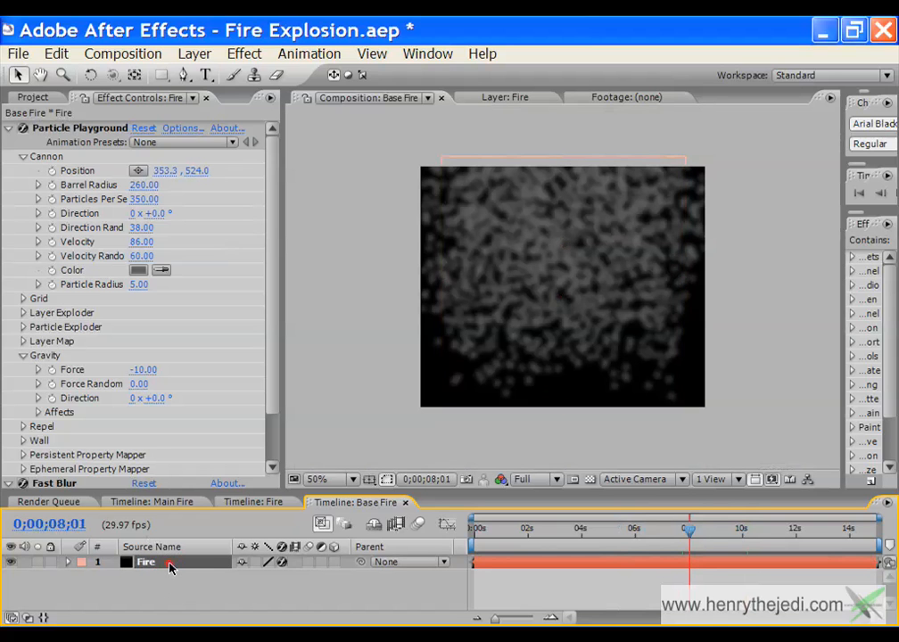
{"action": "key", "text": "m"}
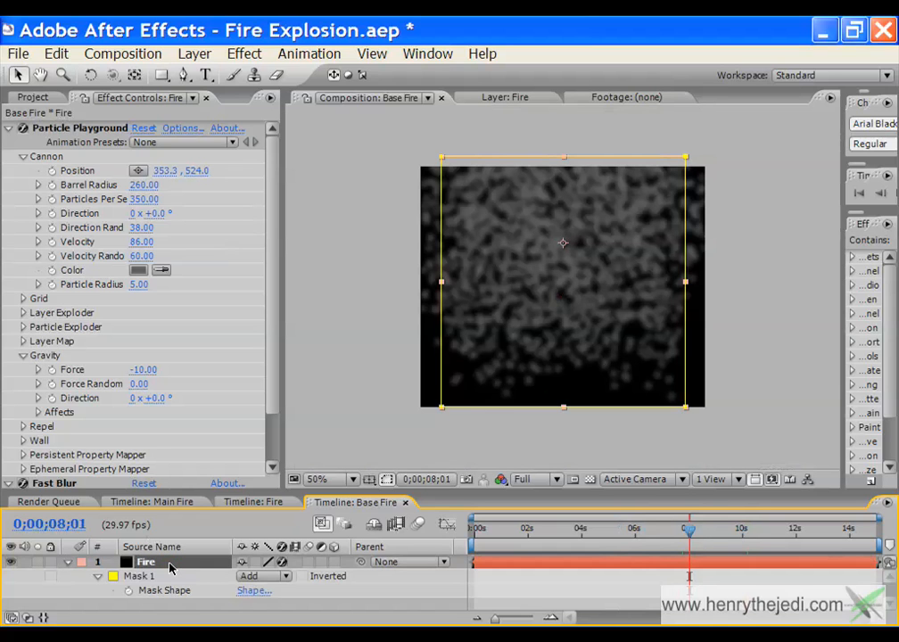
{"action": "left_click", "coordinate": [162, 579]}
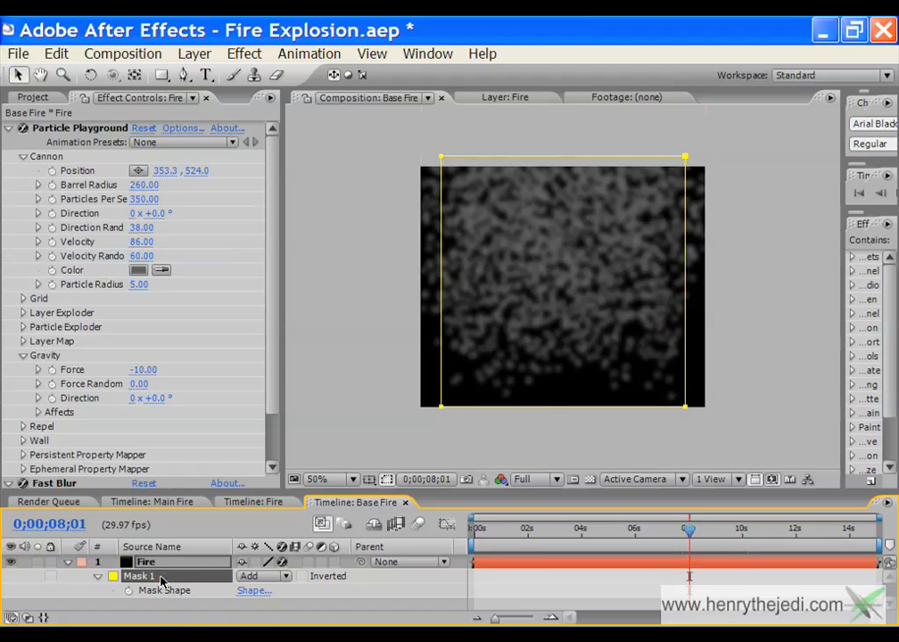
{"action": "key", "text": "Delete"}
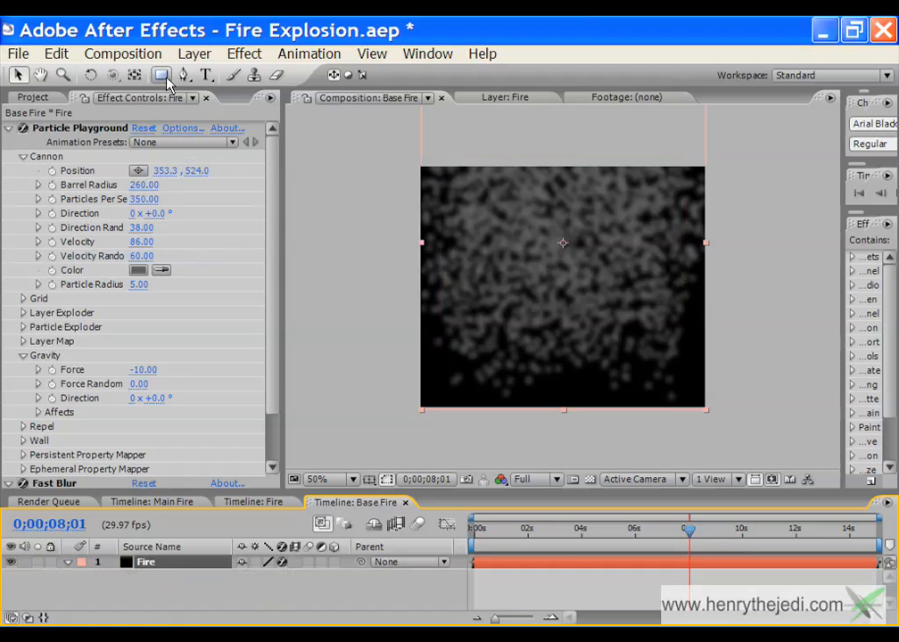
{"action": "left_click_drag", "start_coordinate": [164, 78], "coordinate": [195, 98]}
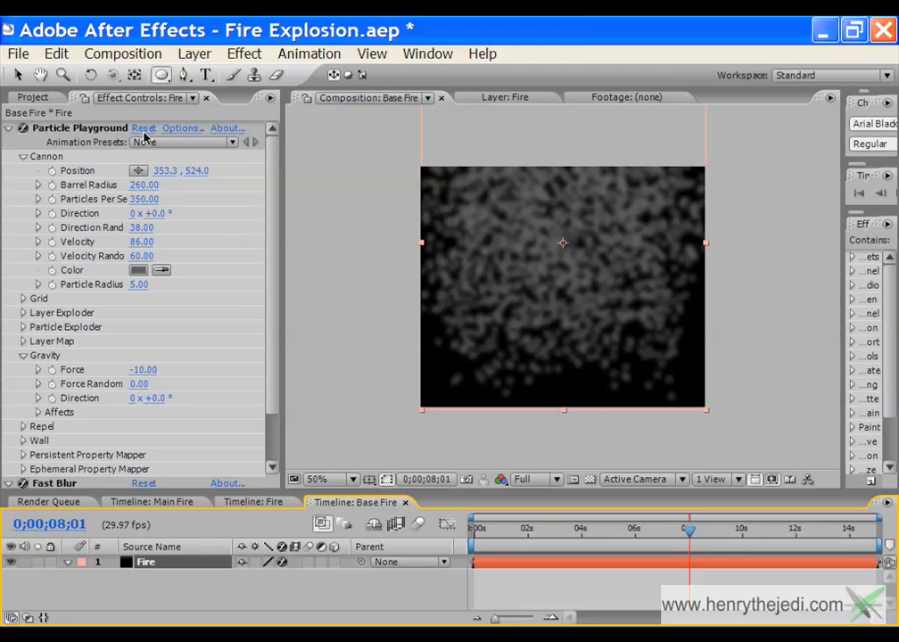
- Try to add an elliptical mask spanning the Fire layer at its current oversized height
{"action": "double_click", "coordinate": [160, 77]}
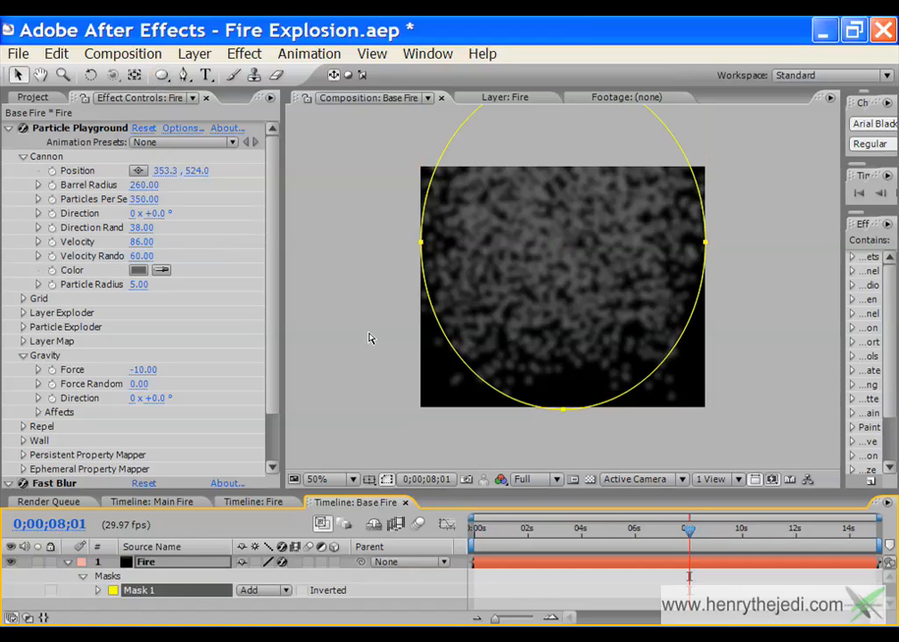
{"action": "key", "text": "ctrl+z"}
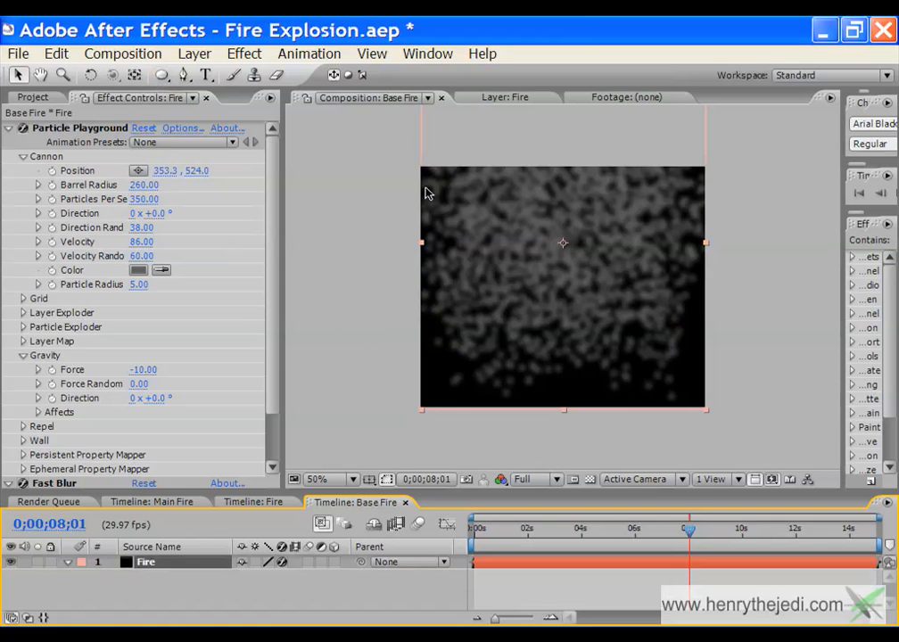
- Try to shorten the Fire layer by scaling down its height freehand
{"action": "key", "text": "comma"}
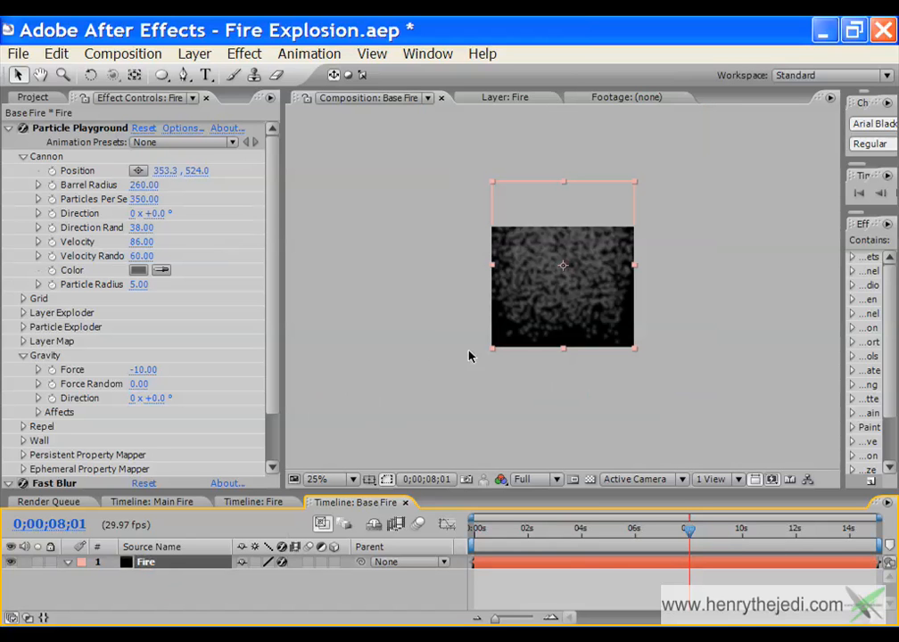
{"action": "left_click_drag", "start_coordinate": [564, 186], "coordinate": [560, 215]}
{"action": "key", "text": "period"}
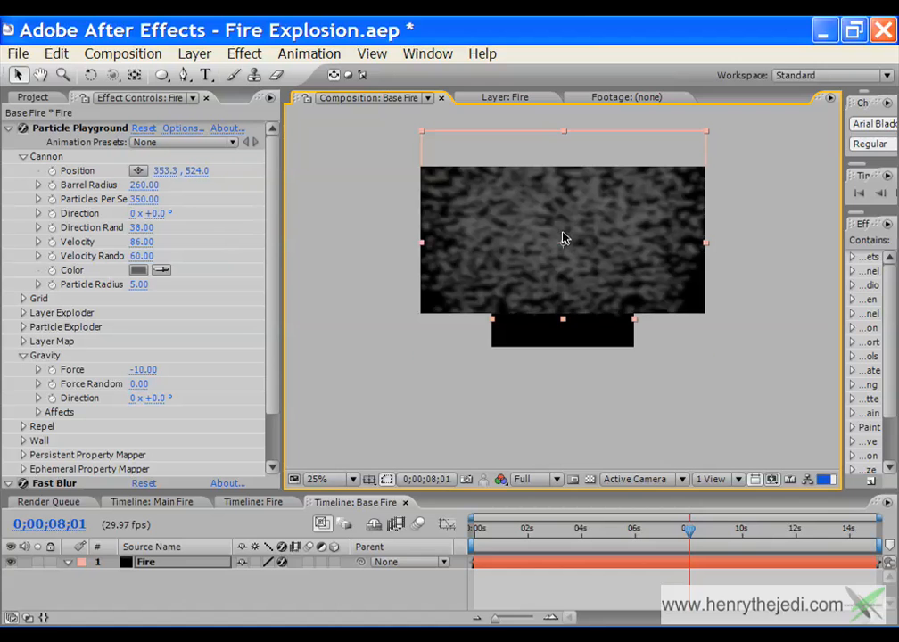
- Fit the Fire layer exactly to the Base Fire composition frame
{"action": "left_click", "coordinate": [174, 574]}
{"action": "left_click", "coordinate": [172, 563]}
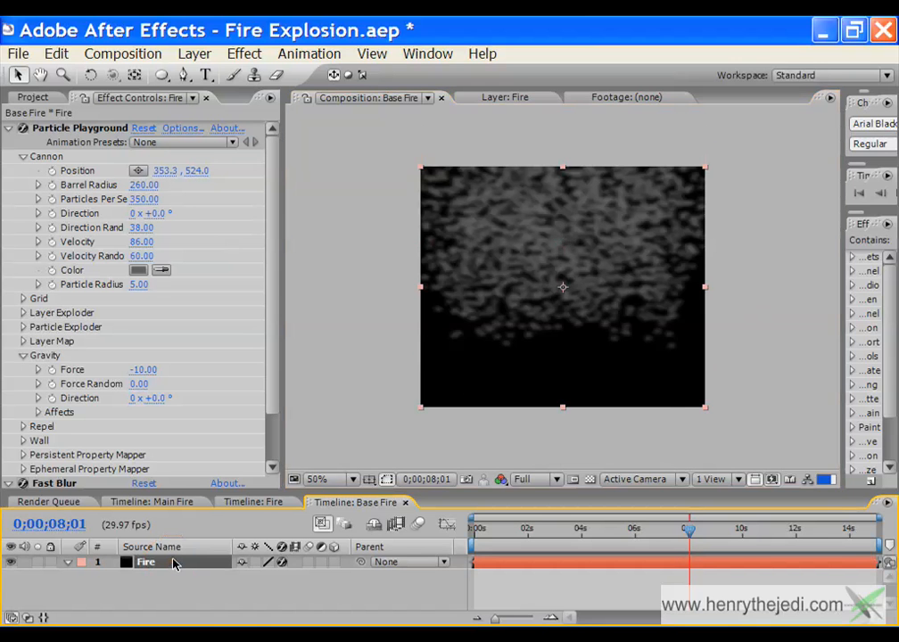
{"action": "key", "text": "ctrl+alt+f"}
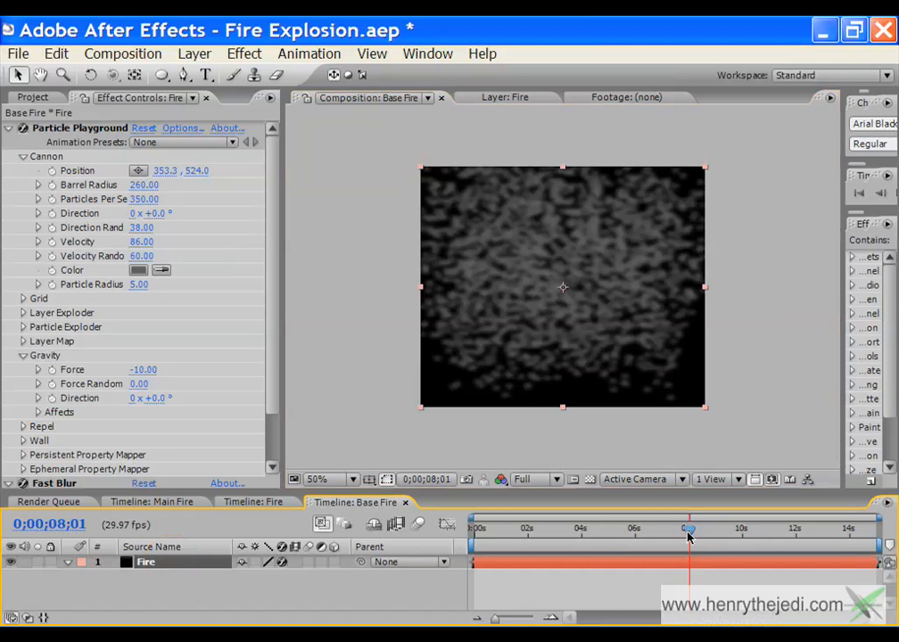
- Add an elliptical mask to the Fire layer that fills the whole Base Fire frame
{"action": "mouse_move", "coordinate": [689, 528]}
{"action": "left_mouse_down"}
{"action": "mouse_move", "coordinate": [602, 530]}
{"action": "mouse_move", "coordinate": [701, 530]}
{"action": "left_mouse_up"}
{"action": "left_click", "coordinate": [161, 563]}
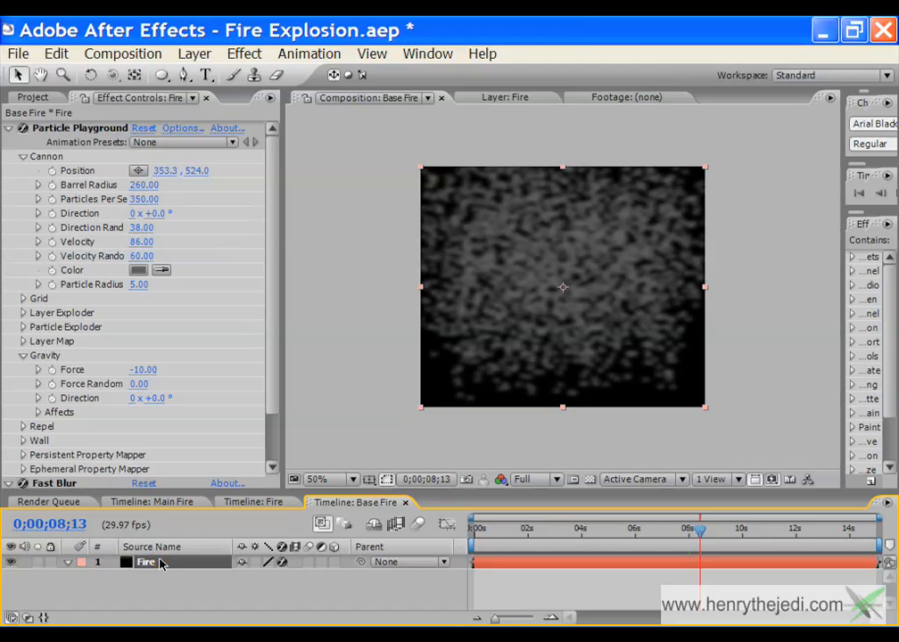
{"action": "double_click", "coordinate": [161, 76]}
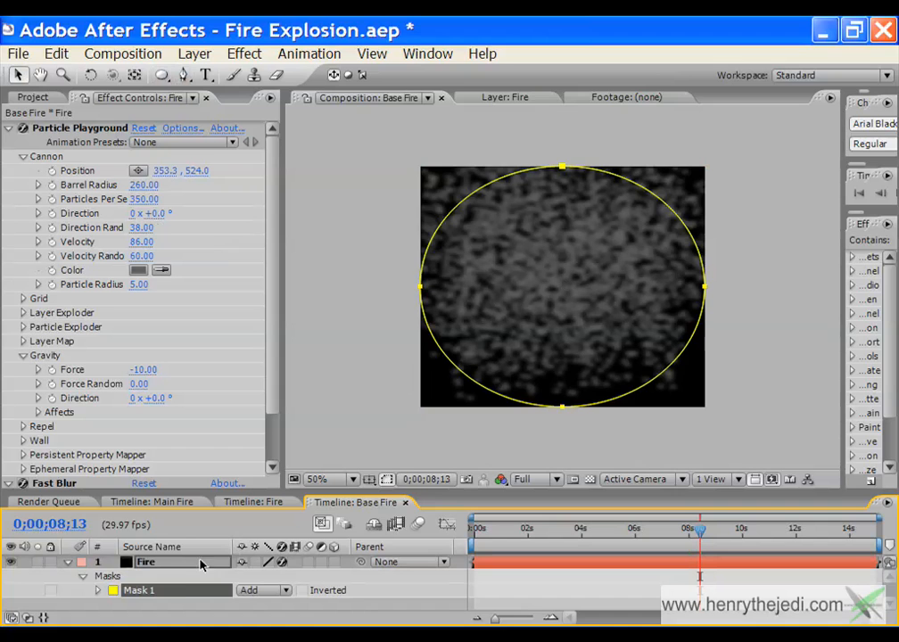
- Set the Fire layer's elliptical mask to a 32-pixel Mask Feather and a 30-pixel Mask Expansion
{"action": "double_click", "coordinate": [166, 593]}
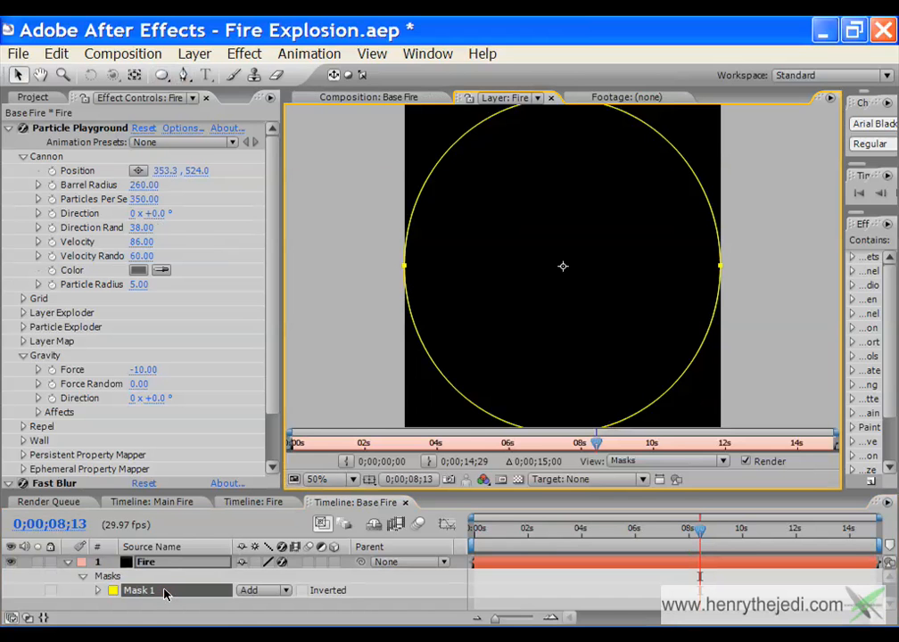
{"action": "key", "text": "m"}
{"action": "key", "text": "m"}
{"action": "left_click", "coordinate": [366, 100]}
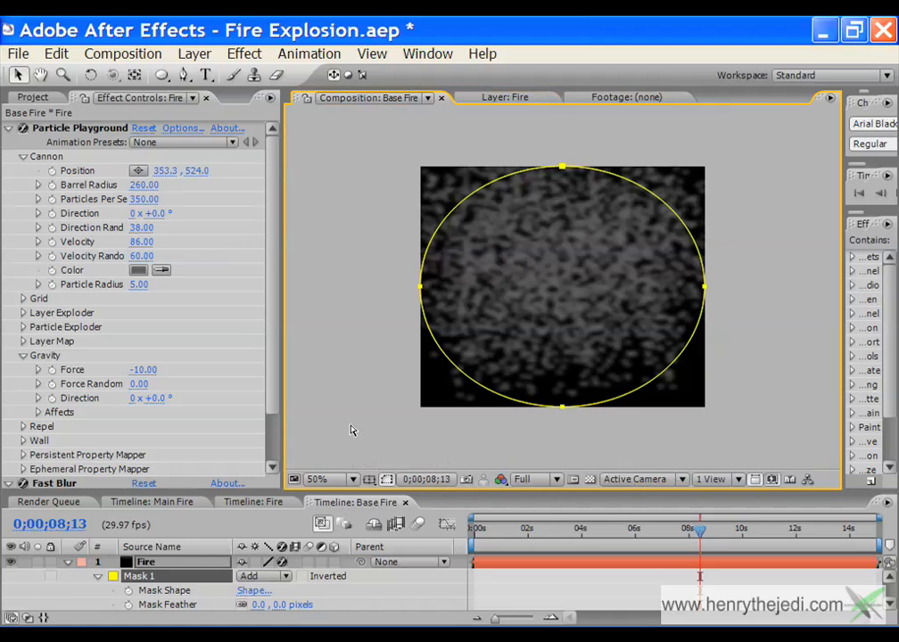
{"action": "left_click_drag", "start_coordinate": [348, 493], "coordinate": [333, 455]}
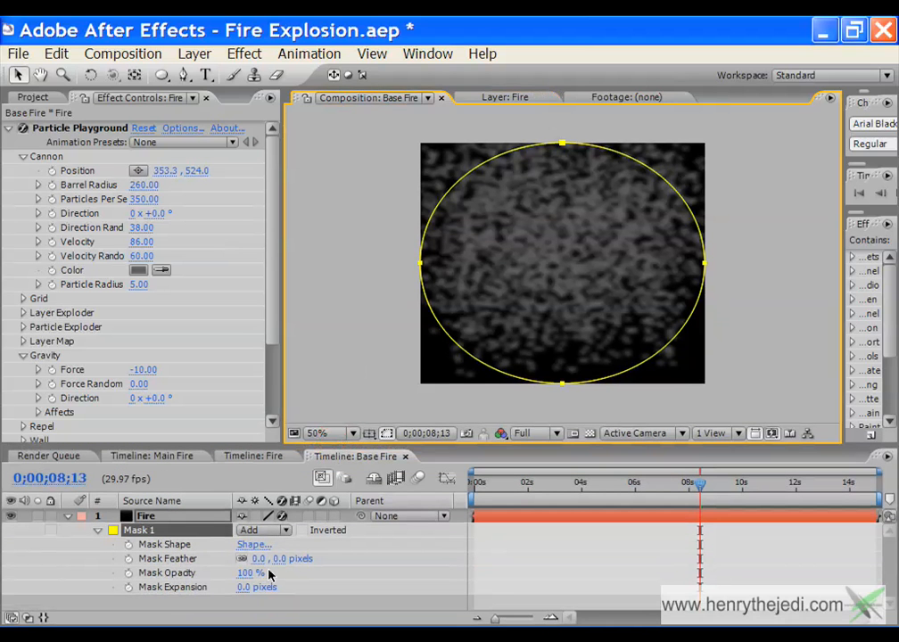
{"action": "mouse_move", "coordinate": [300, 561]}
{"action": "left_mouse_down"}
{"action": "mouse_move", "coordinate": [333, 560]}
{"action": "mouse_move", "coordinate": [308, 559]}
{"action": "left_mouse_up"}
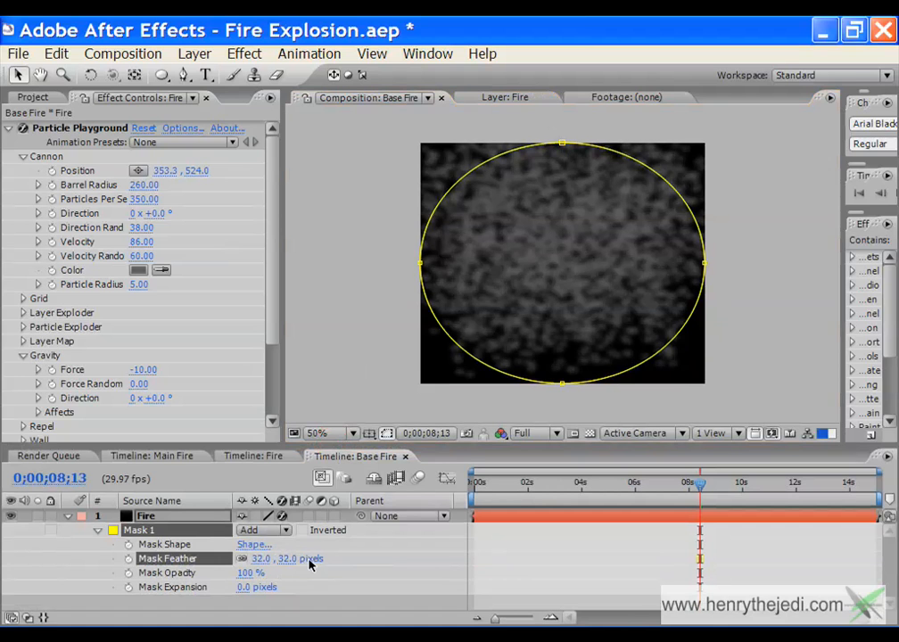
{"action": "mouse_move", "coordinate": [247, 593]}
{"action": "left_mouse_down"}
{"action": "mouse_move", "coordinate": [274, 588]}
{"action": "mouse_move", "coordinate": [264, 588]}
{"action": "left_mouse_up"}
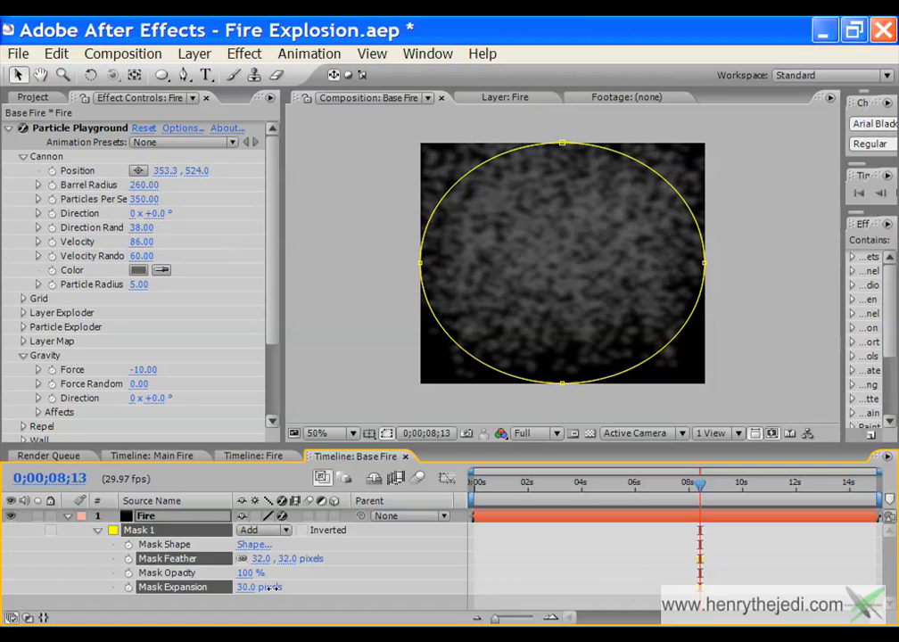
{"action": "left_click", "coordinate": [145, 516]}
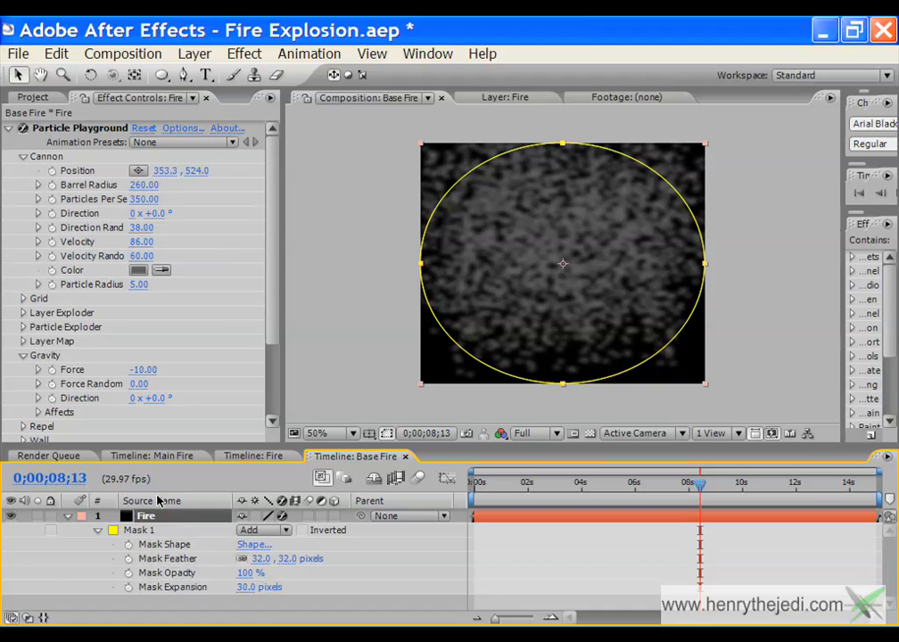
{"action": "left_click", "coordinate": [81, 503]}
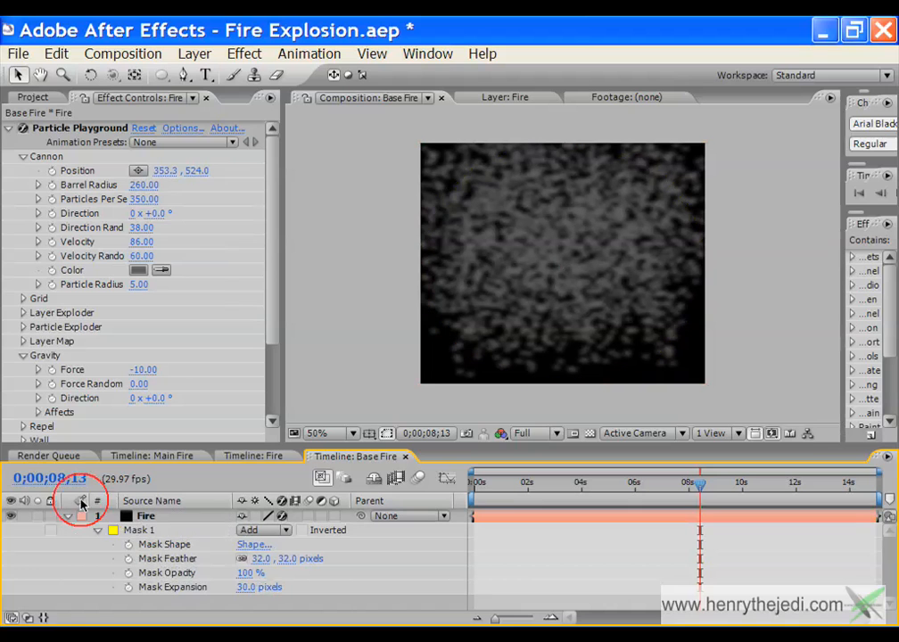
- Set the Fast Blur effect's Blurriness on the Fire layer to 8
{"action": "left_click_drag", "start_coordinate": [273, 223], "coordinate": [249, 338]}
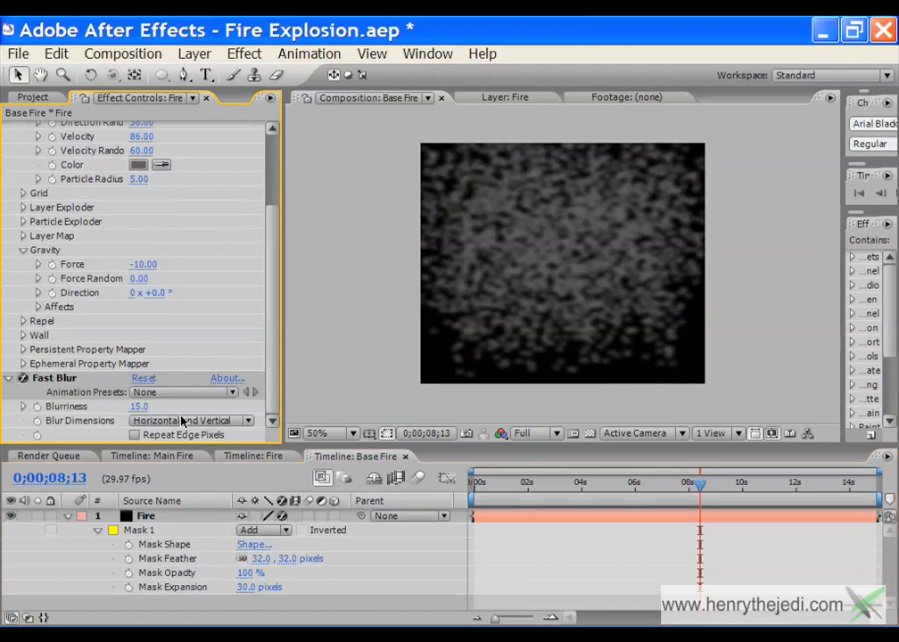
{"action": "left_click", "coordinate": [51, 378]}
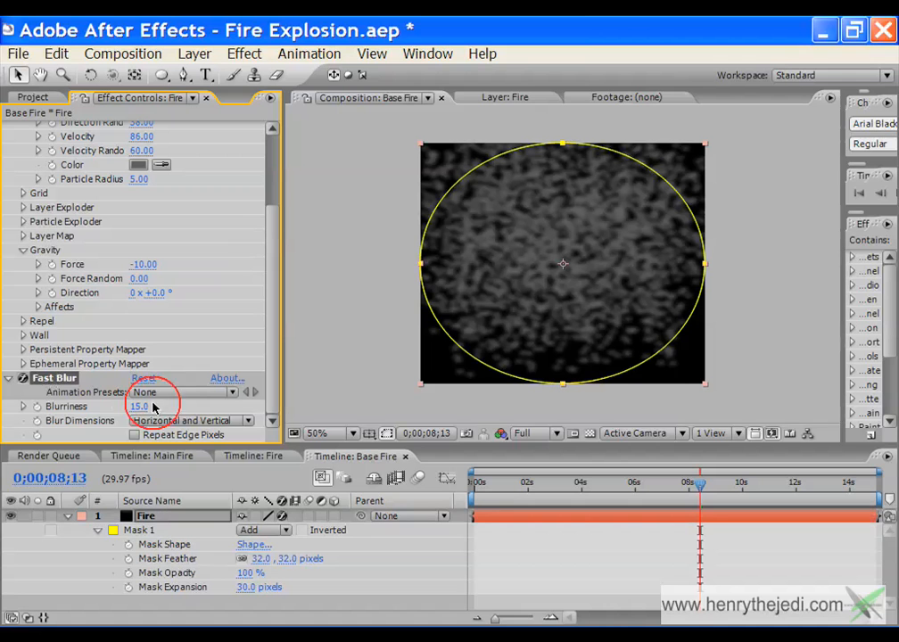
{"action": "left_click", "coordinate": [139, 406]}
{"action": "type", "text": "8"}
{"action": "key", "text": "Return"}
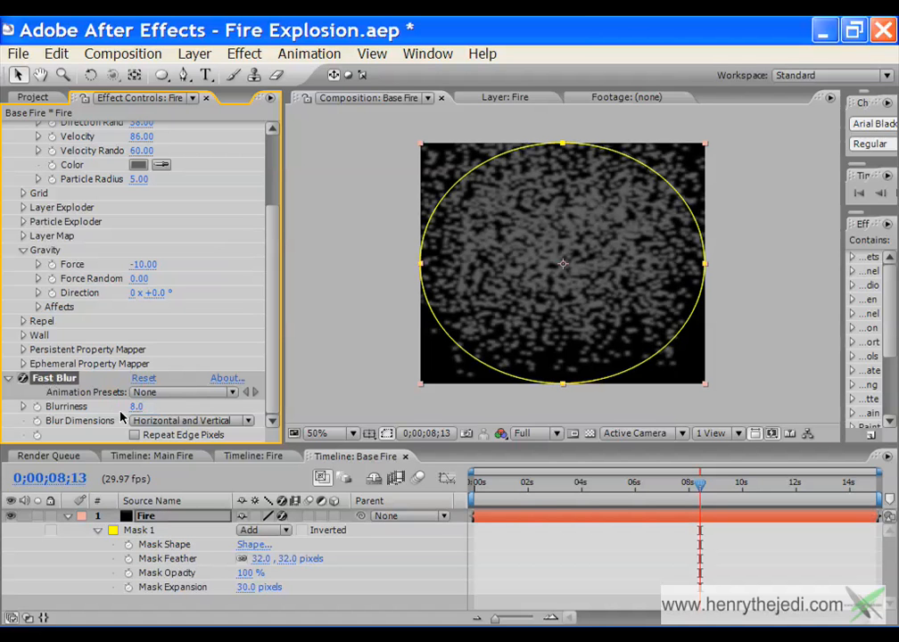
- Compare the blur by putting Fast Blur's Blurriness back to 15 and returning it to 8
{"action": "left_click", "coordinate": [138, 407]}
{"action": "type", "text": "1"}
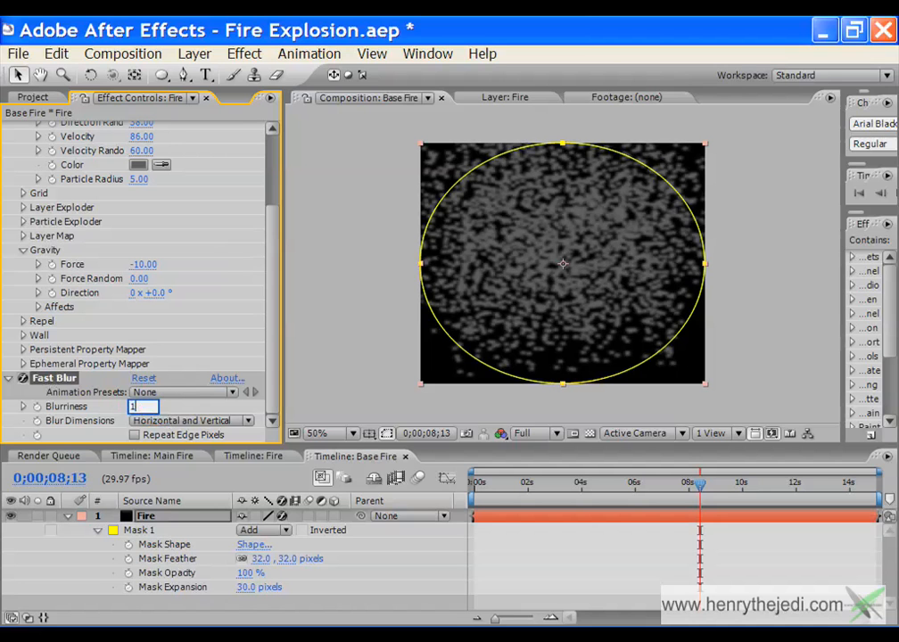
{"action": "type", "text": "5"}
{"action": "key", "text": "Return"}
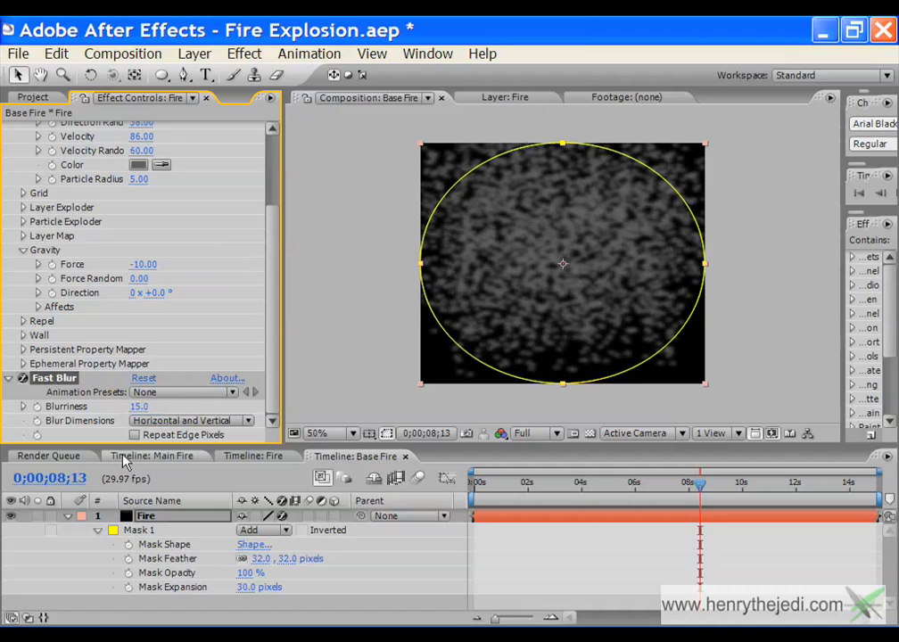
{"action": "left_click", "coordinate": [139, 406]}
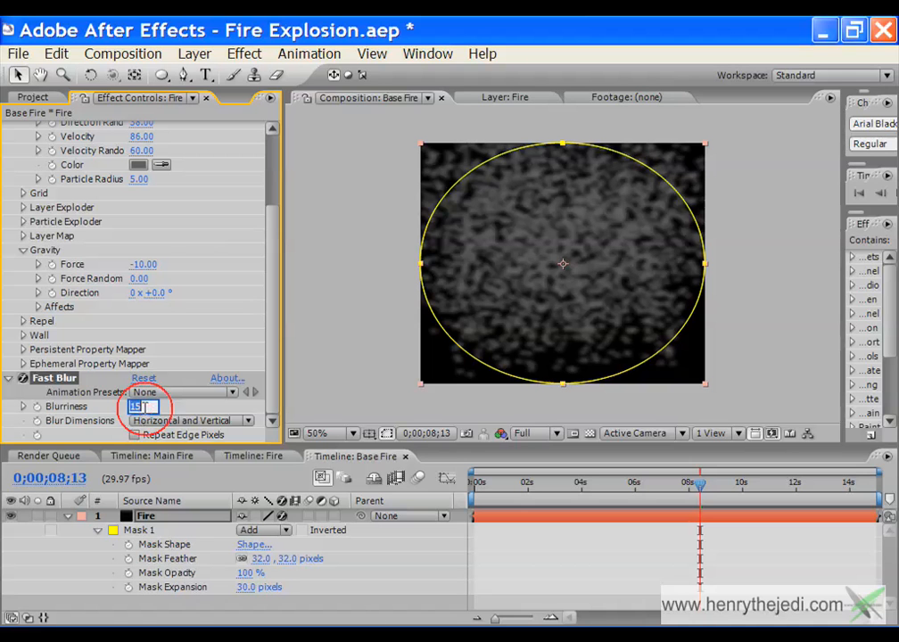
{"action": "type", "text": "8"}
{"action": "key", "text": "Return"}
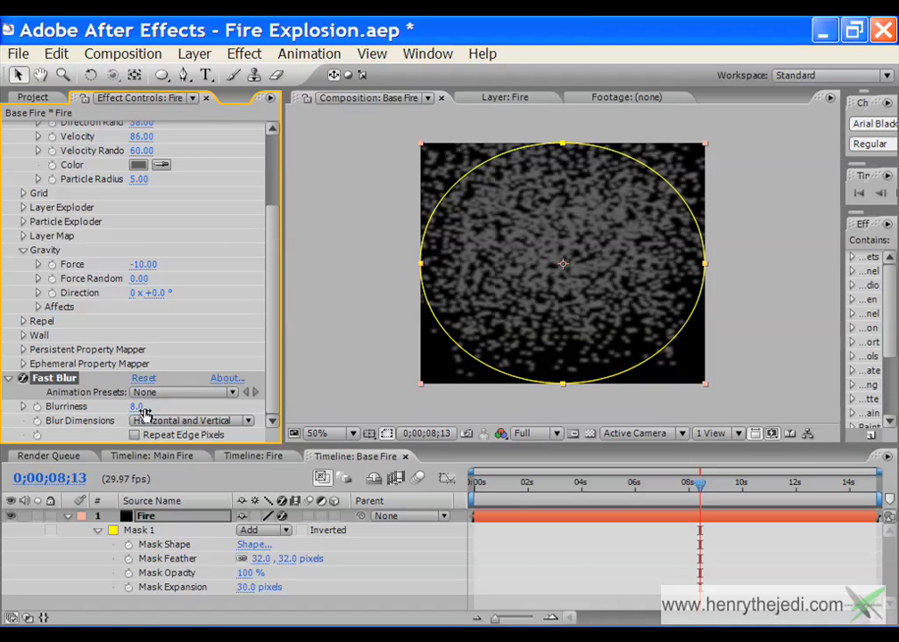
- Review the Main Fire and Fire compositions, and return to the Base Fire composition and its Fire layer's effect settings
{"action": "key", "text": "F3"}
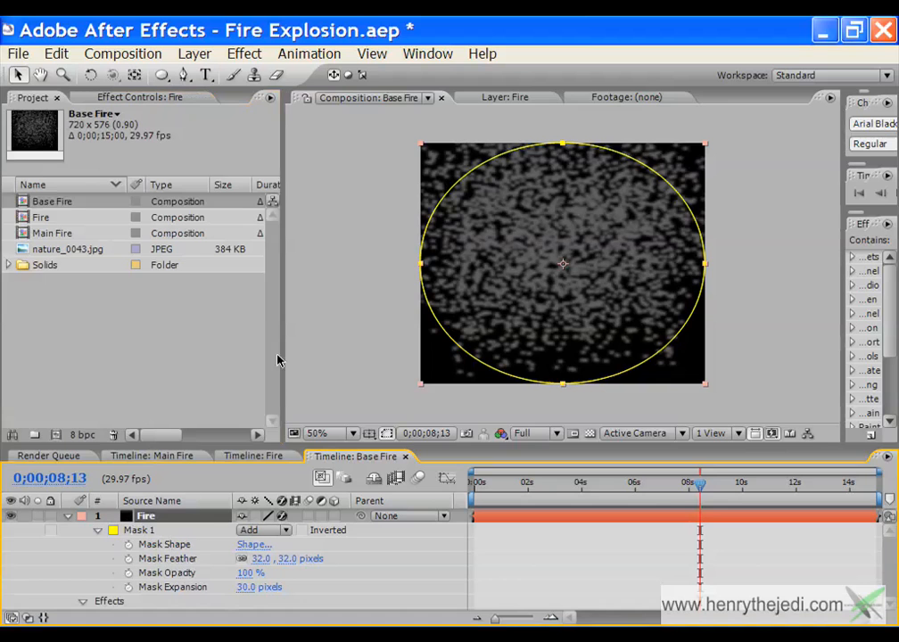
{"action": "double_click", "coordinate": [54, 233]}
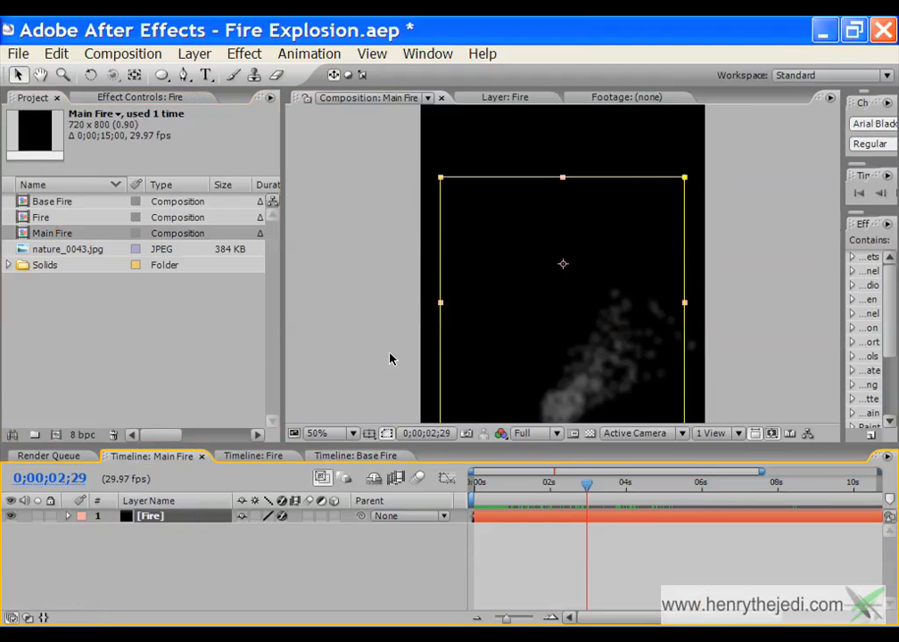
{"action": "double_click", "coordinate": [39, 217]}
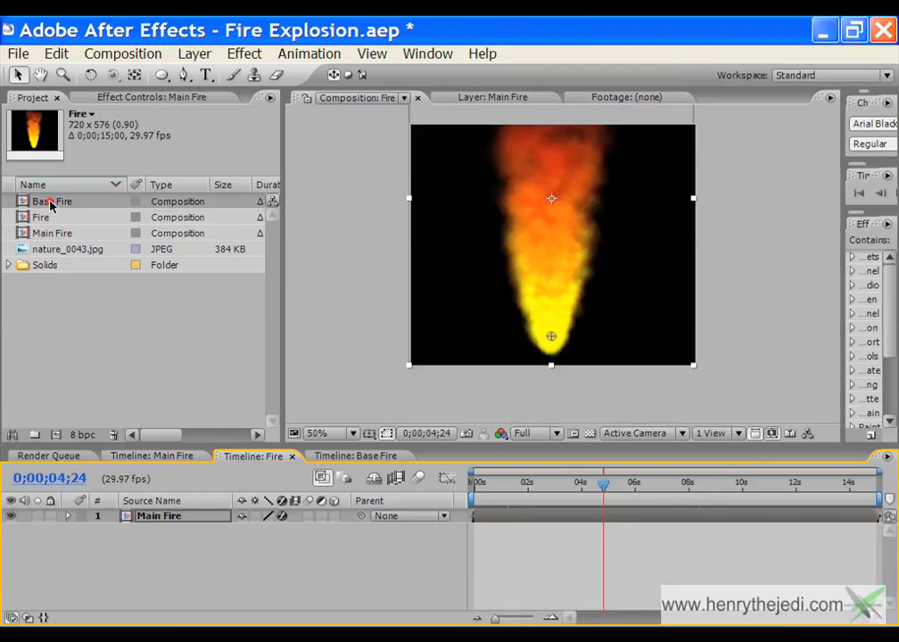
{"action": "double_click", "coordinate": [44, 202]}
{"action": "left_click", "coordinate": [116, 96]}
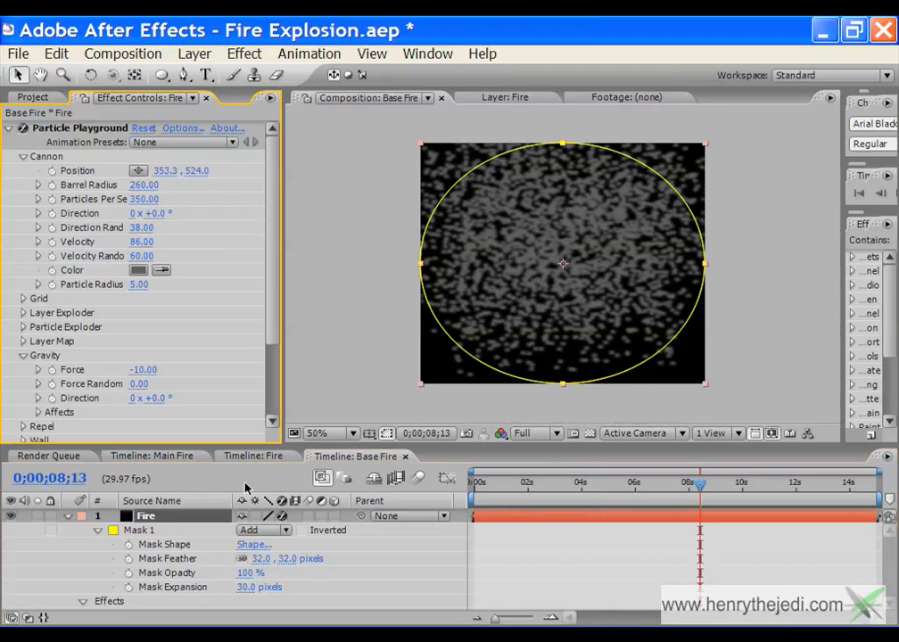
- Apply the CC Particle Systems II effect to Base Fire's Fire layer and set its Birth Rate to 15
{"action": "left_click", "coordinate": [159, 517]}
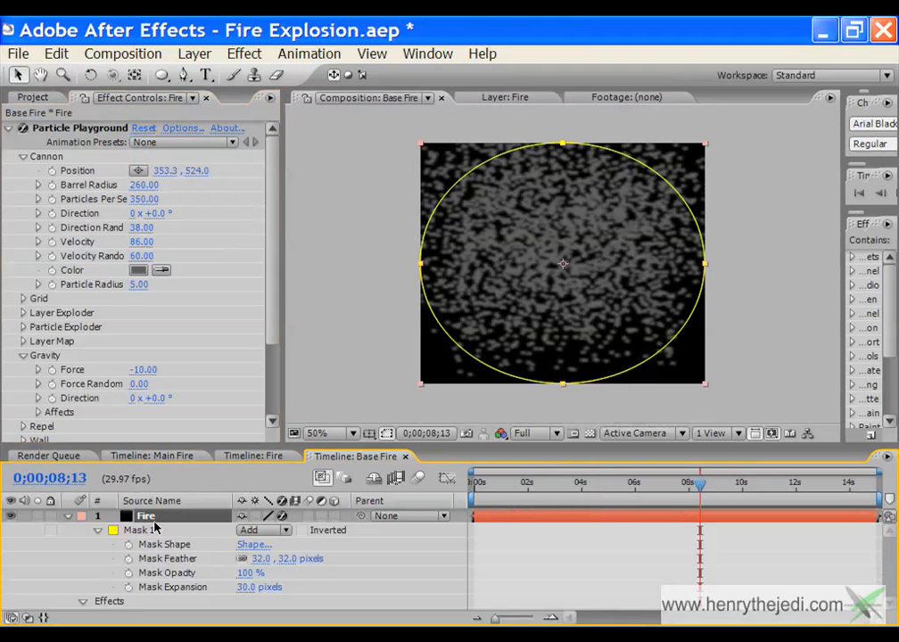
{"action": "left_click", "coordinate": [236, 57]}
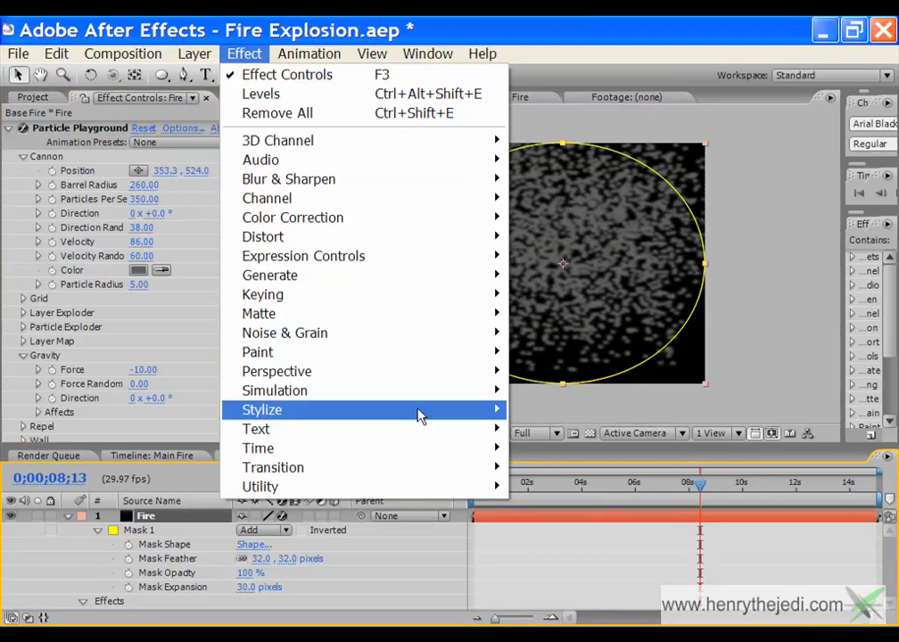
{"action": "mouse_move", "coordinate": [466, 398]}
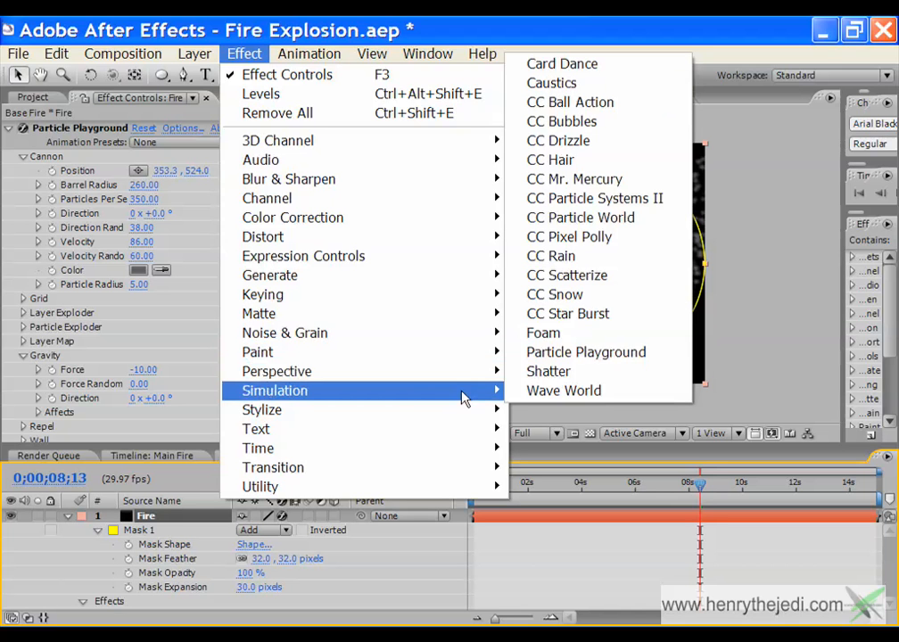
{"action": "left_click", "coordinate": [629, 200]}
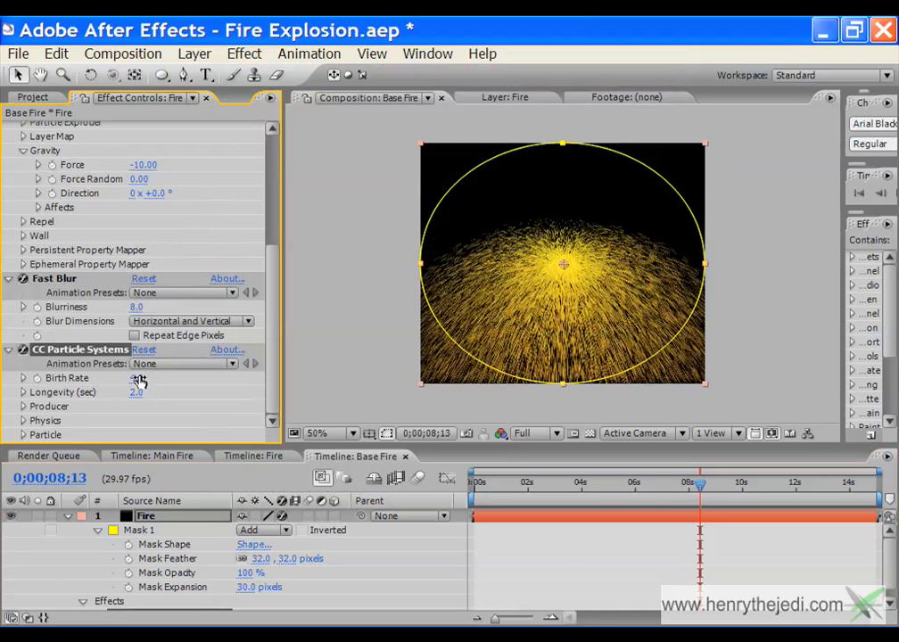
{"action": "left_click", "coordinate": [135, 378]}
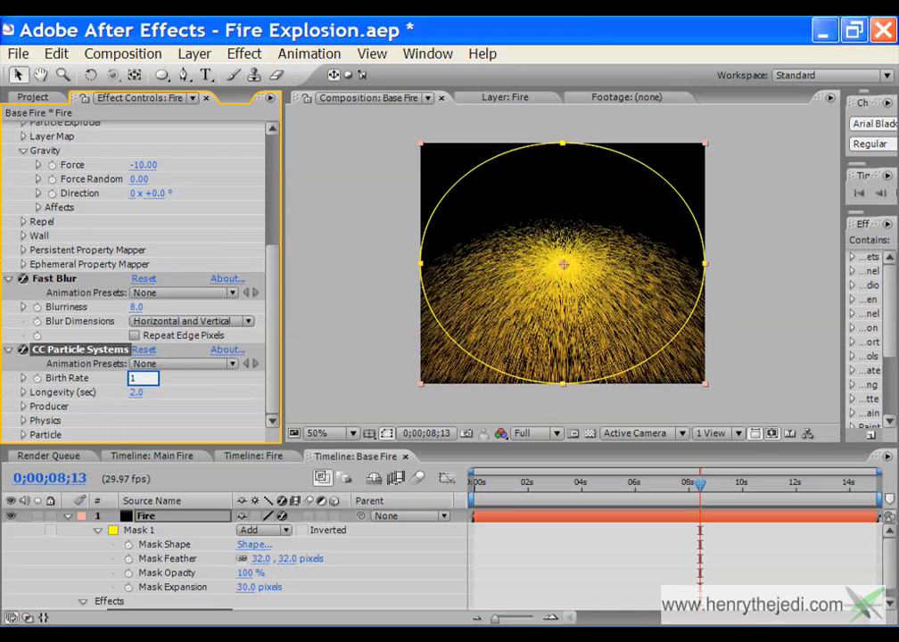
{"action": "type", "text": "15"}
{"action": "key", "text": "Return"}
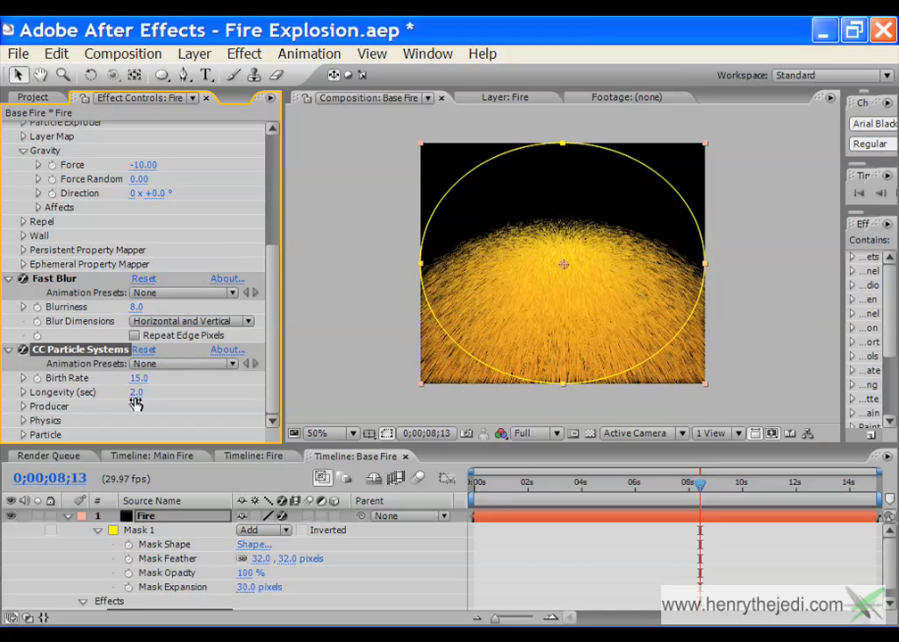
- Try a particle Longevity of 0.5 seconds in CC Particle Systems II and settle on 1 second
{"action": "left_click", "coordinate": [177, 395]}
{"action": "type", "text": "0.5"}
{"action": "key", "text": "Return"}
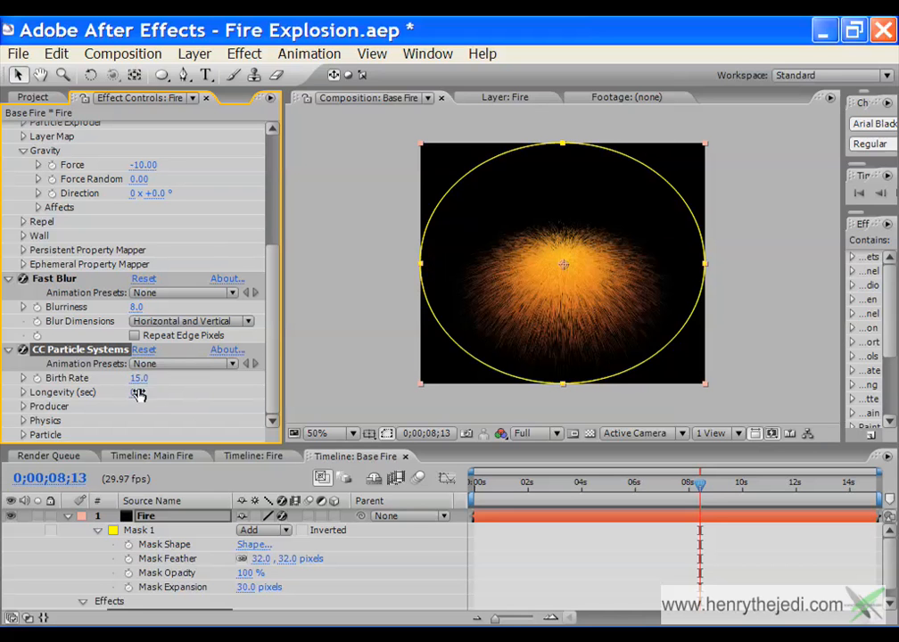
{"action": "left_click", "coordinate": [136, 393]}
{"action": "type", "text": "1"}
{"action": "key", "text": "Return"}
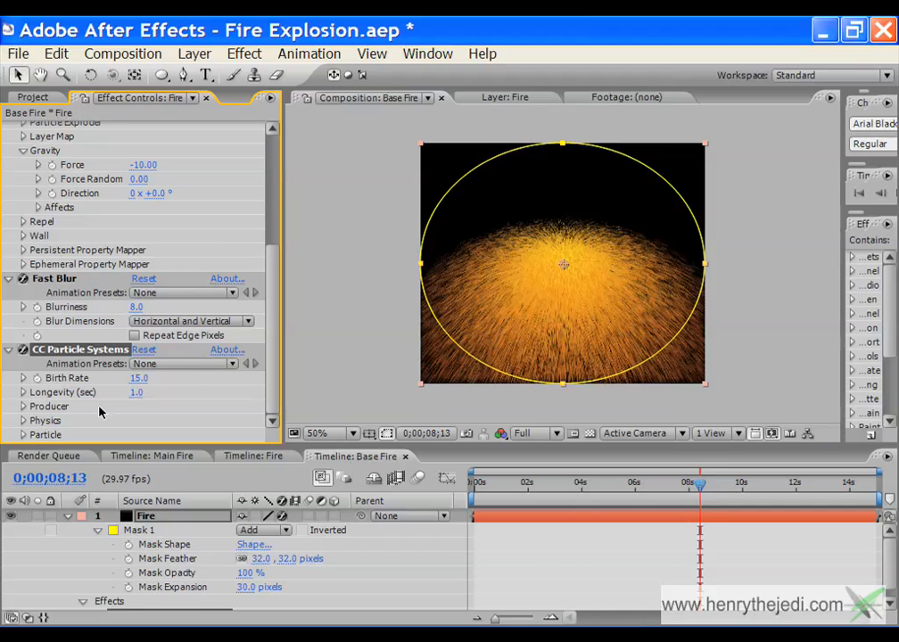
- Place the CC Particle Systems II Producer near the middle of the layer, at about 362, 400
{"action": "left_click", "coordinate": [23, 407]}
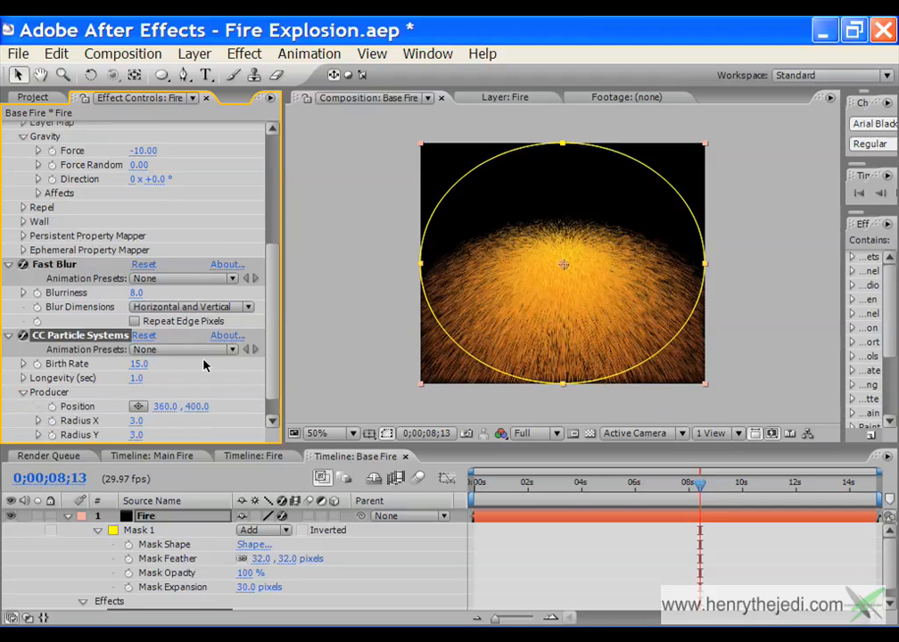
{"action": "left_click", "coordinate": [139, 406]}
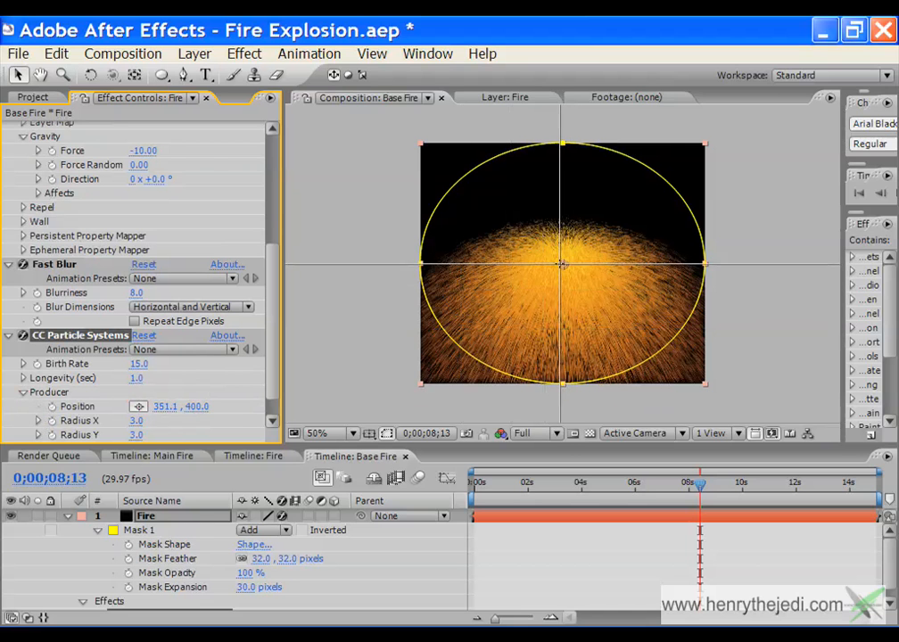
{"action": "left_click", "coordinate": [564, 266]}
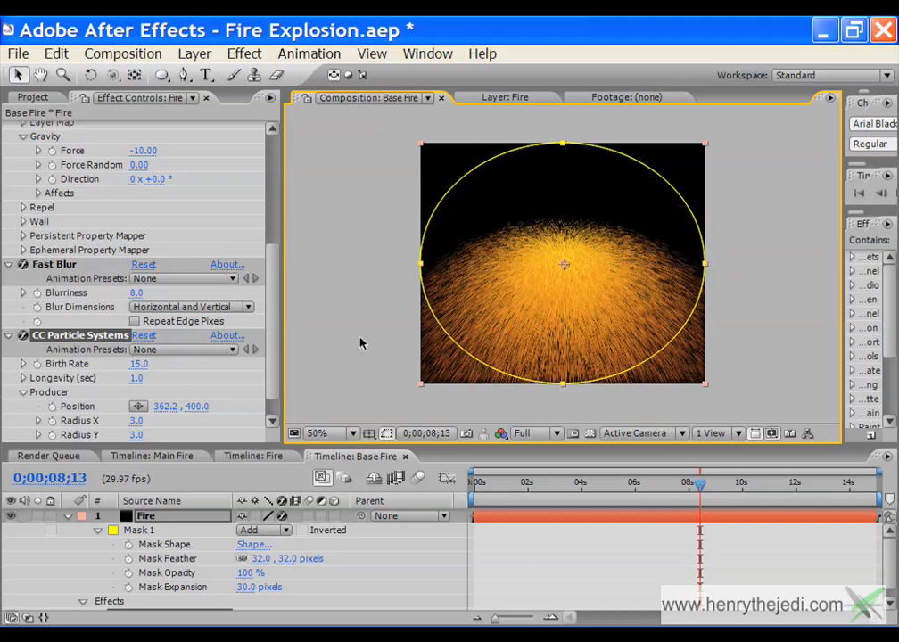
- Set the particle Producer's Radius X to 0 and adjust its Radius Y
{"action": "scroll", "coordinate": [268, 356], "scroll_direction": "down", "scroll_amount": 2}
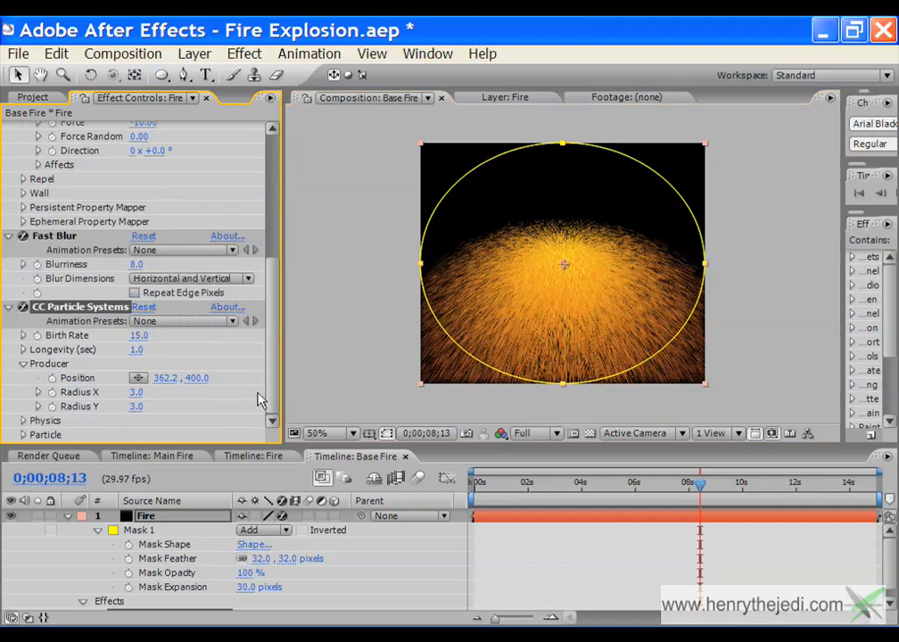
{"action": "left_click", "coordinate": [134, 392]}
{"action": "type", "text": "3"}
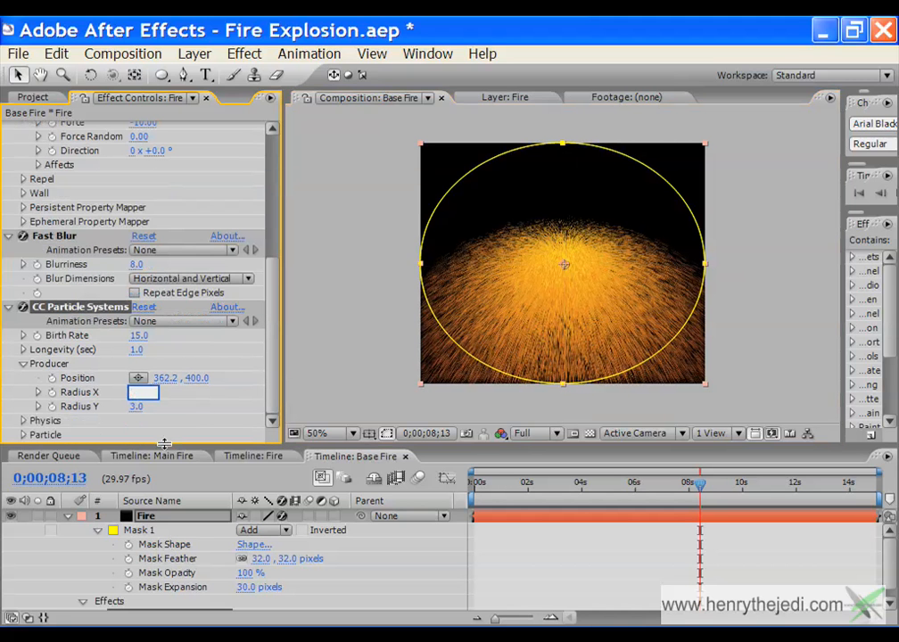
{"action": "type", "text": "0"}
{"action": "key", "text": "Return"}
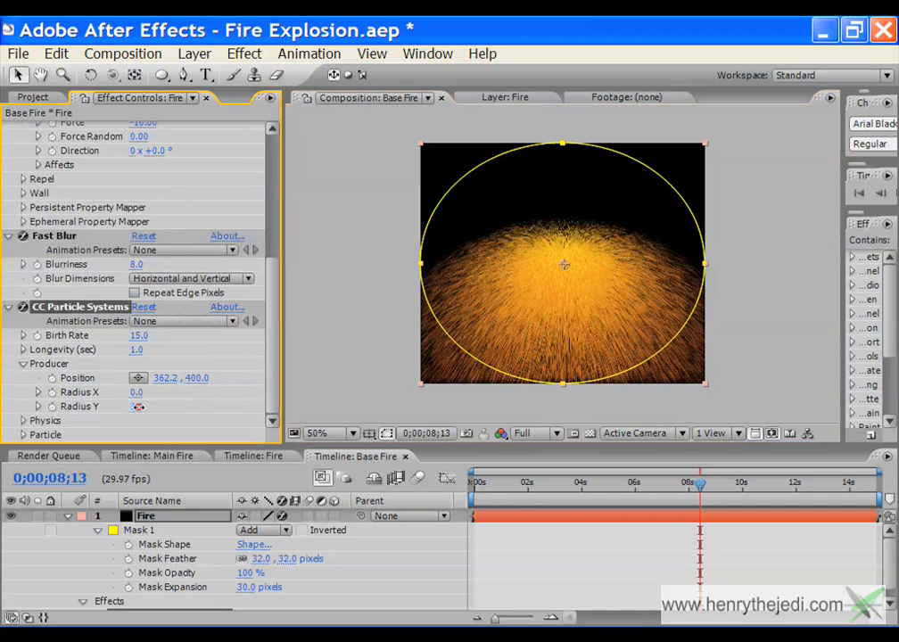
{"action": "left_click", "coordinate": [138, 407]}
{"action": "left_click", "coordinate": [24, 364]}
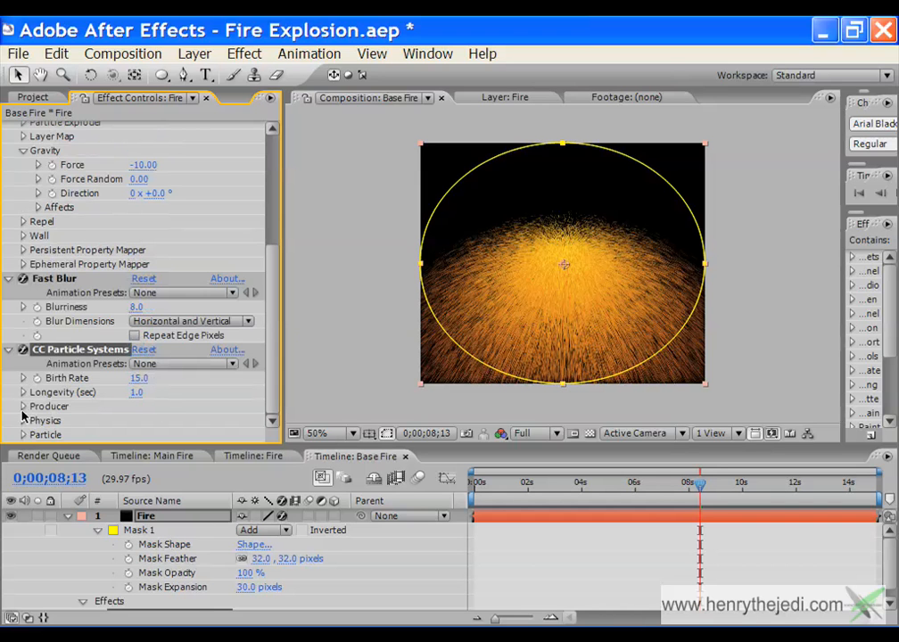
- Keep the Explosive animation in the CC Particle Systems II Physics settings and set the Velocity to 0.5
{"action": "left_click", "coordinate": [23, 421]}
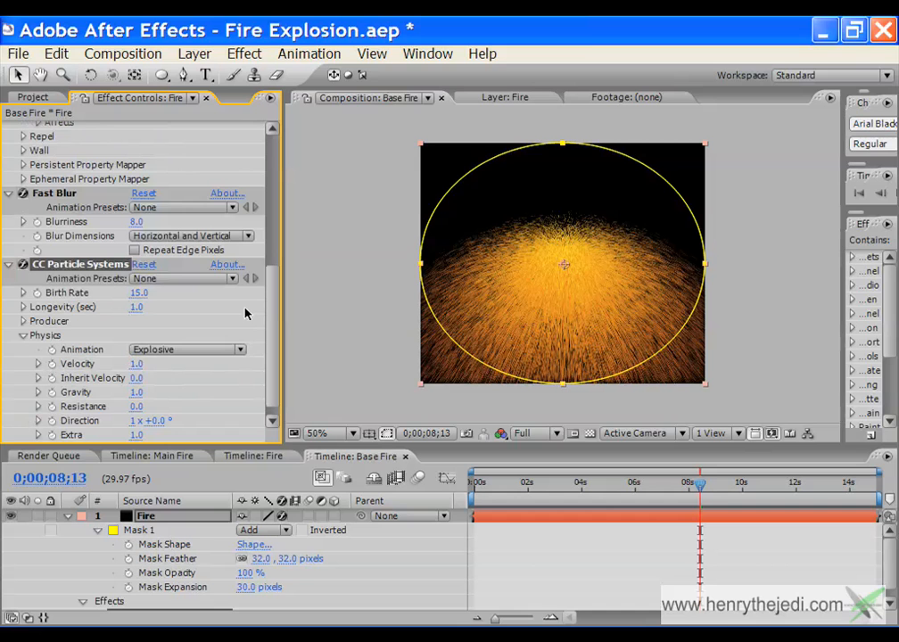
{"action": "left_click", "coordinate": [240, 350]}
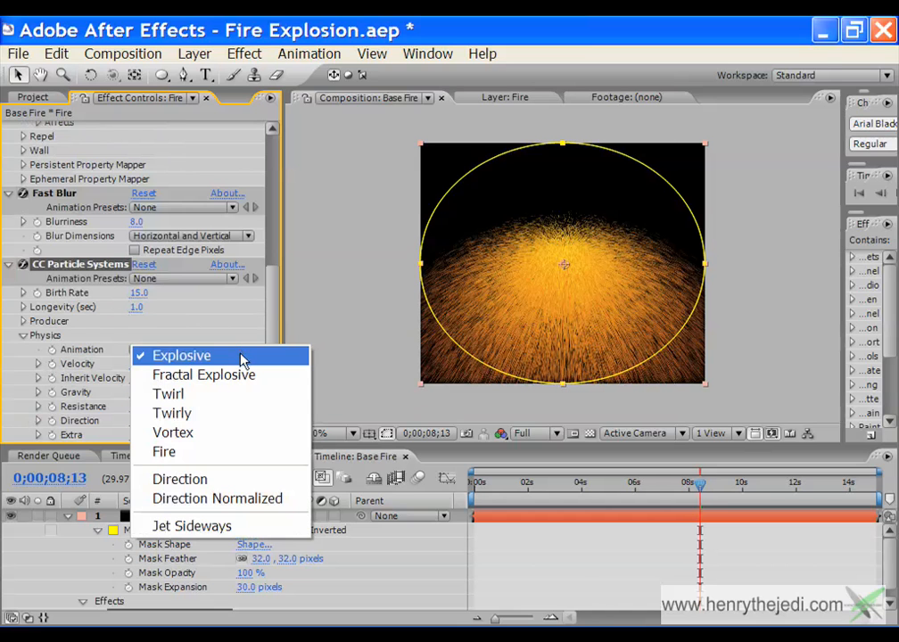
{"action": "left_click", "coordinate": [196, 357]}
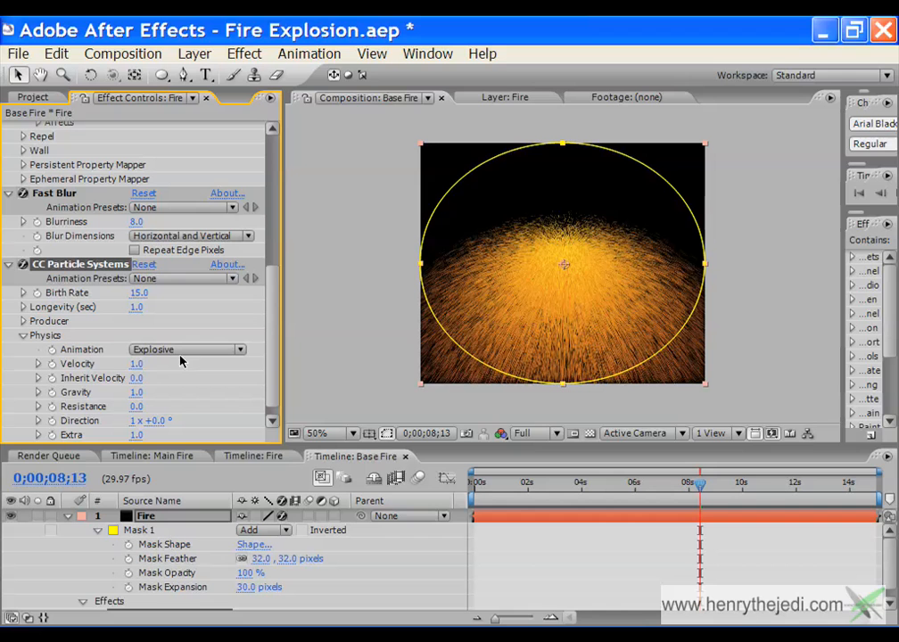
{"action": "left_click", "coordinate": [136, 364]}
{"action": "type", "text": "0."}
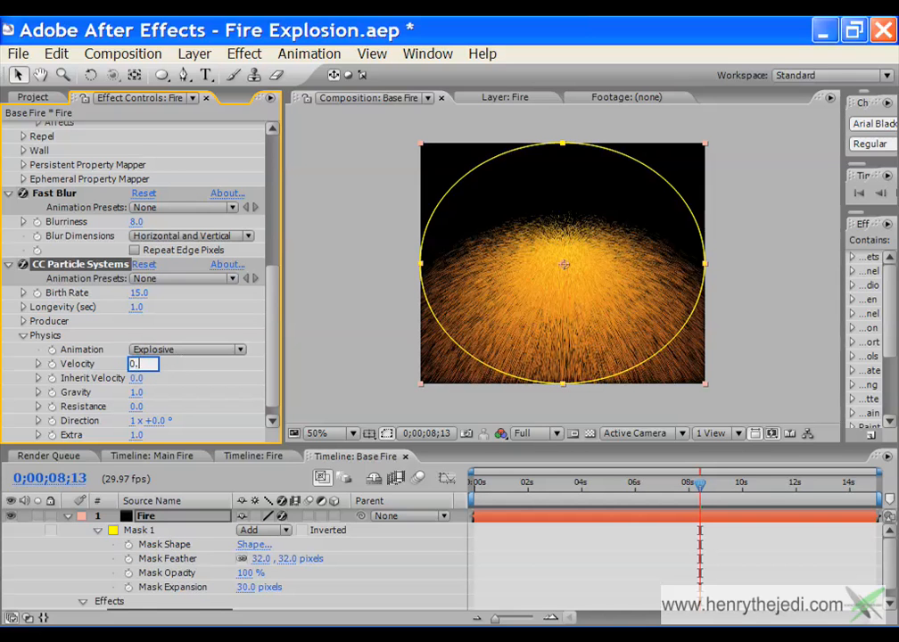
{"action": "type", "text": "5"}
{"action": "key", "text": "Return"}
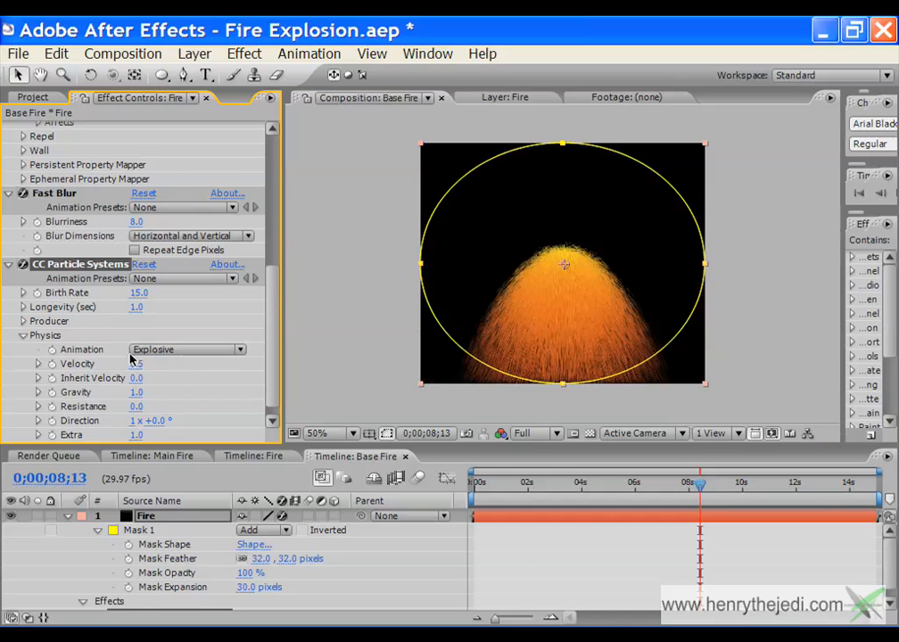
- Compare the burst at a particle Velocity of 1, then return the Velocity to 0.5
{"action": "left_click", "coordinate": [137, 364]}
{"action": "type", "text": "1"}
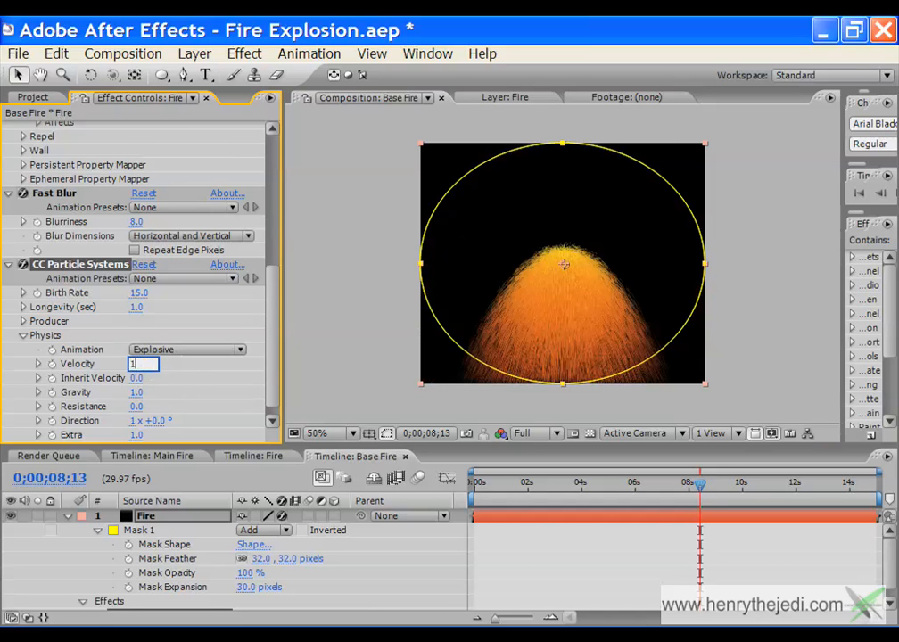
{"action": "key", "text": "Return"}
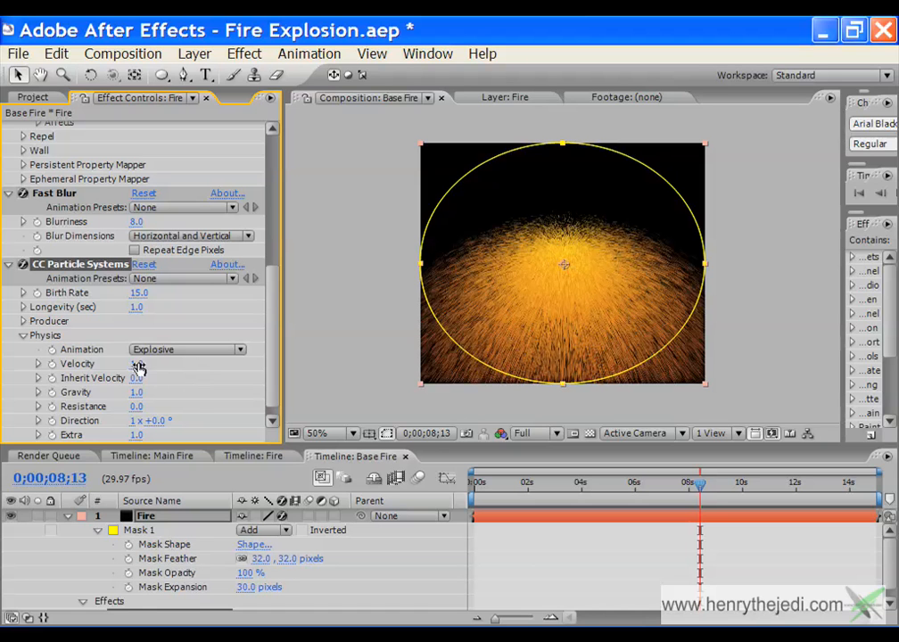
{"action": "left_click", "coordinate": [138, 365]}
{"action": "type", "text": "0.5"}
{"action": "key", "text": "Return"}
- Set the particles' Inherit Velocity to -0.3 and Gravity to 0, and preview the burst at 100% zoom around 0;00;06;26
{"action": "left_click", "coordinate": [136, 378]}
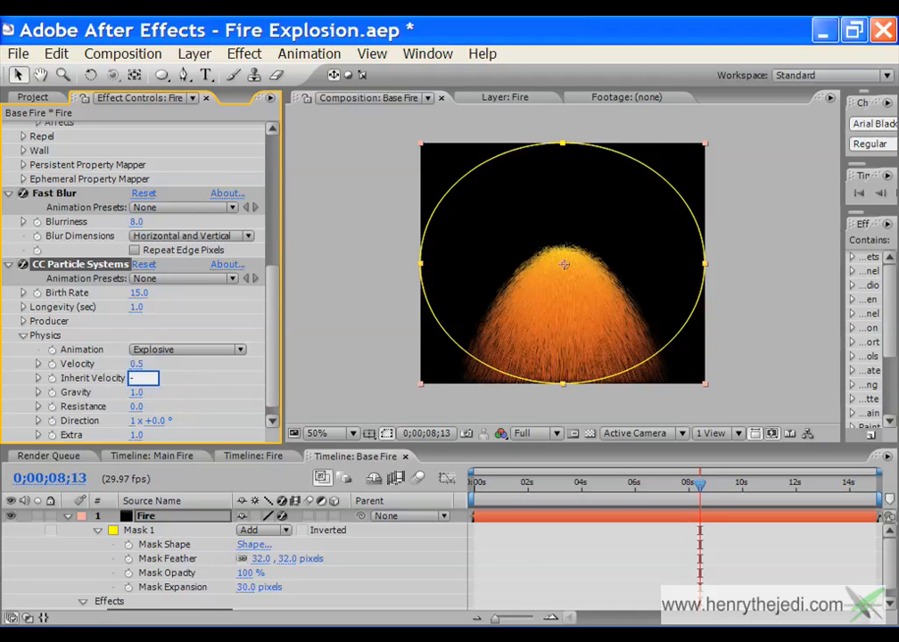
{"action": "key", "text": "Return"}
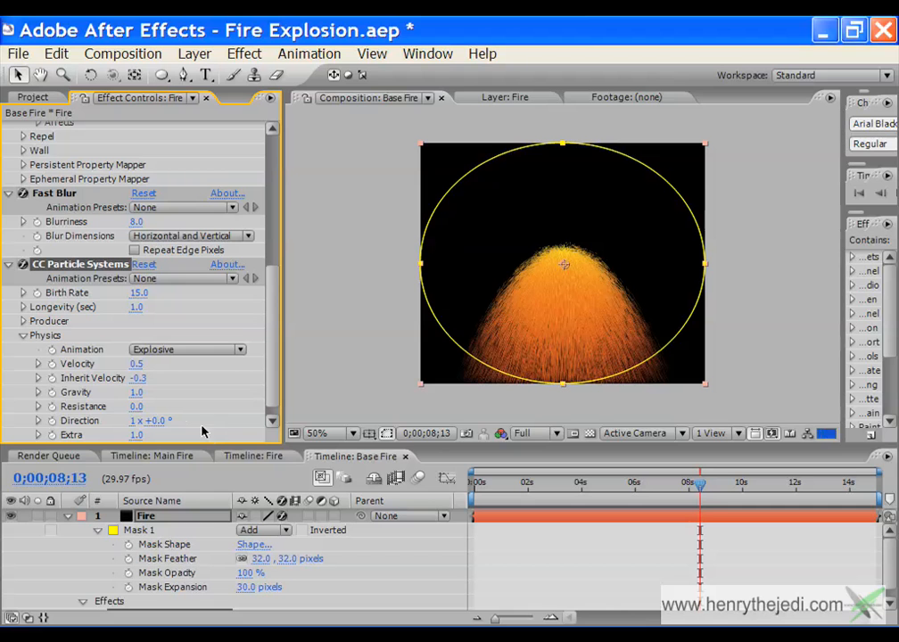
{"action": "left_click", "coordinate": [138, 392]}
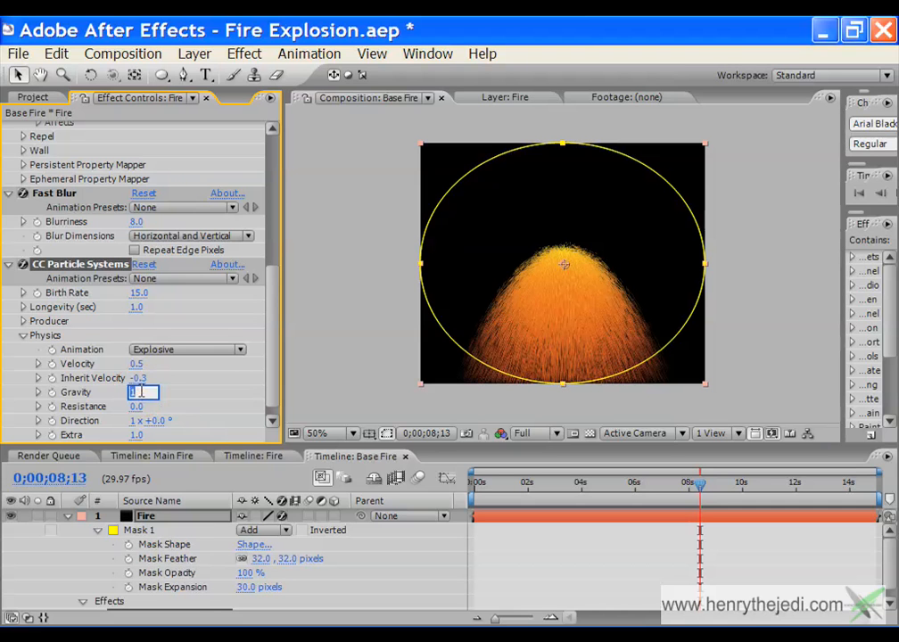
{"action": "key", "text": "Return"}
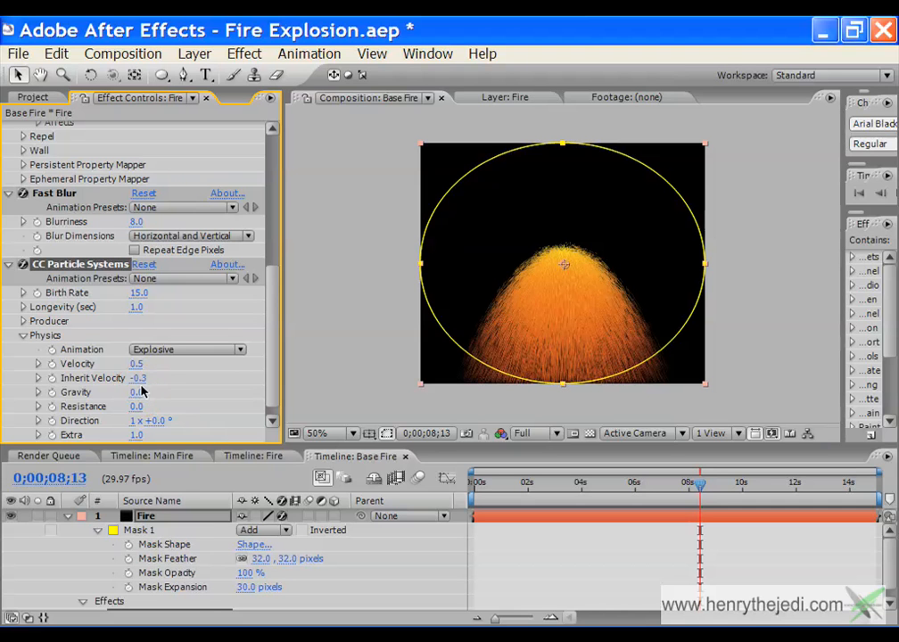
{"action": "scroll", "coordinate": [488, 301], "scroll_direction": "up", "scroll_amount": 1}
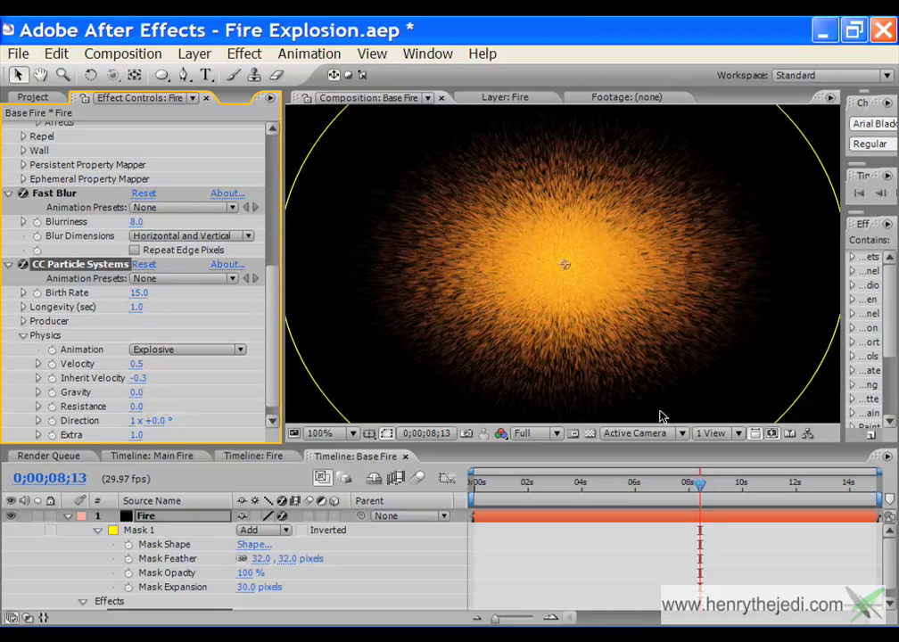
{"action": "left_click", "coordinate": [697, 488]}
{"action": "left_click_drag", "start_coordinate": [593, 484], "coordinate": [658, 485]}
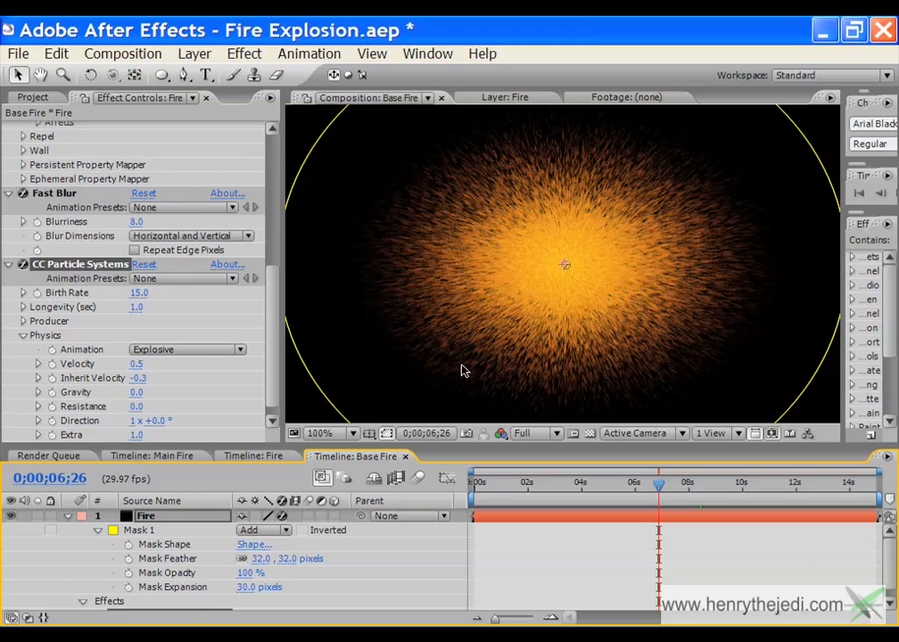
- Set the particles' Resistance to 1.8 and Extra to 1.5 in the Physics settings, and save the project
{"action": "left_click", "coordinate": [137, 407]}
{"action": "type", "text": "1."}
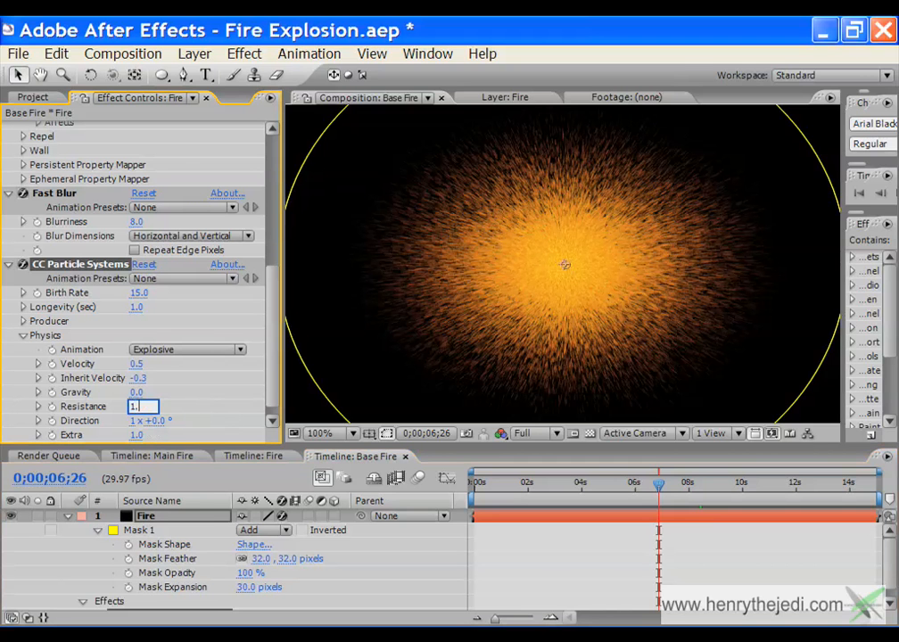
{"action": "type", "text": "8"}
{"action": "key", "text": "Return"}
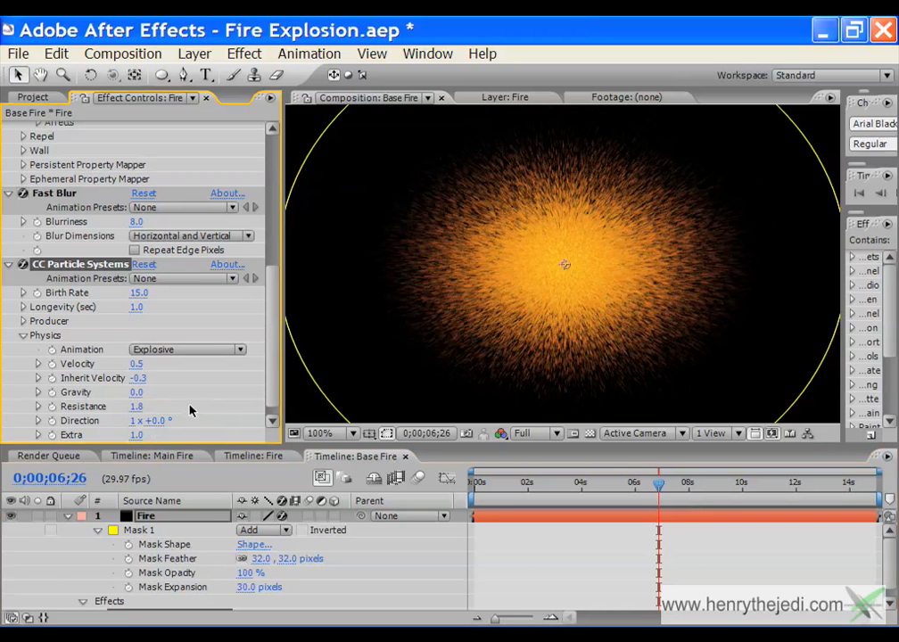
{"action": "left_click", "coordinate": [133, 436]}
{"action": "type", "text": "1"}
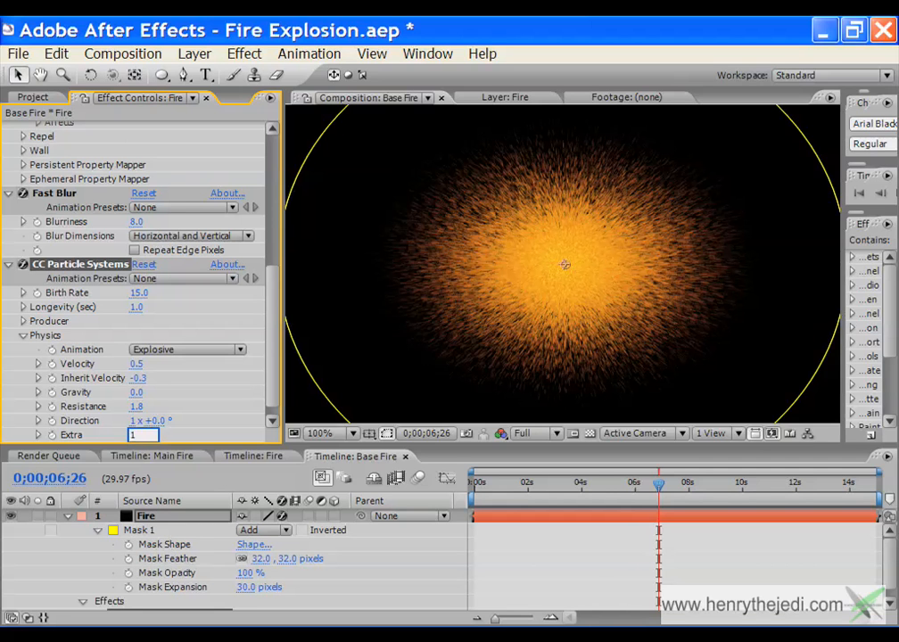
{"action": "type", "text": ".5"}
{"action": "key", "text": "Return"}
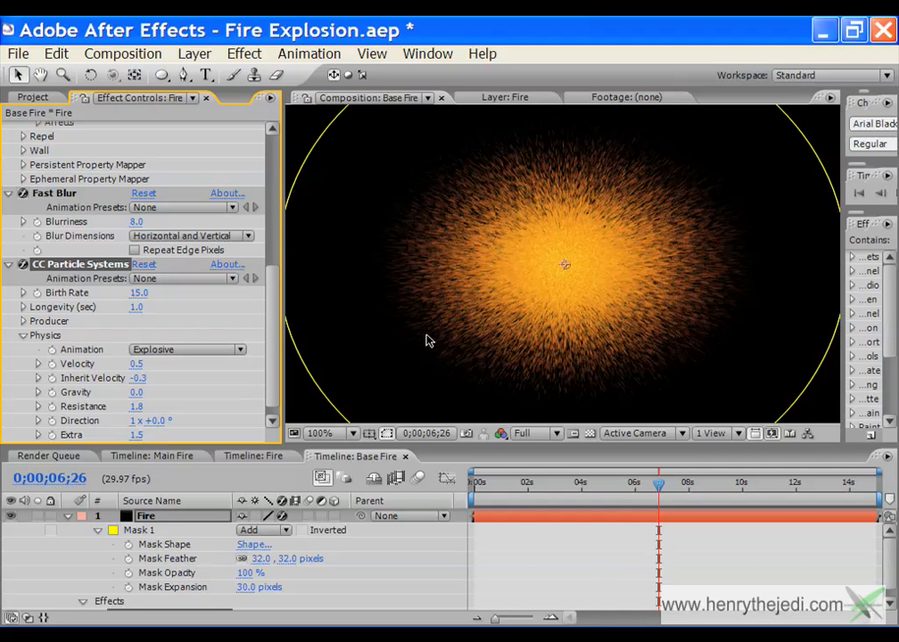
{"action": "key", "text": "ctrl+s"}
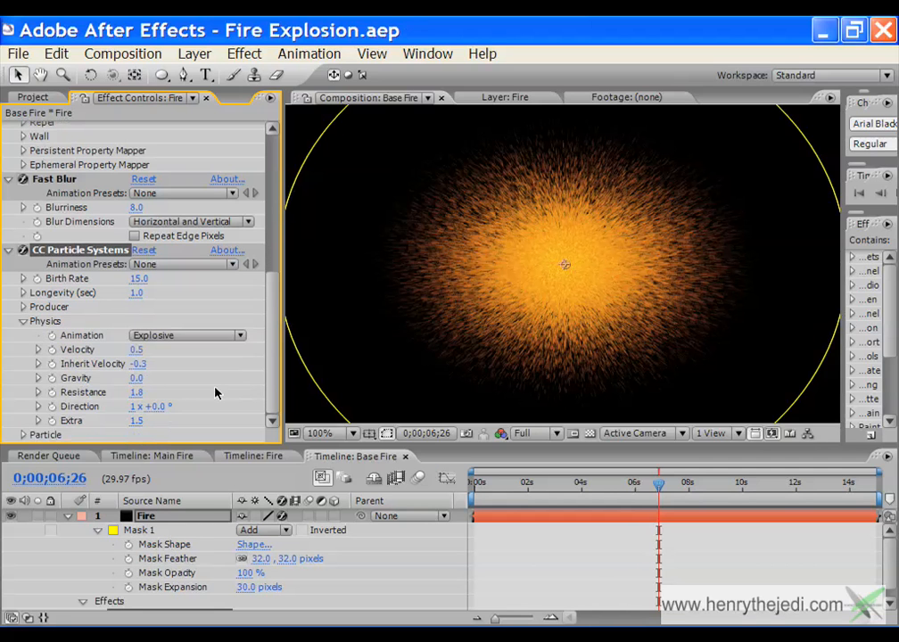
- Change the CC Particle Systems II Particle Type to Shaded&Faded Sphere
{"action": "left_click", "coordinate": [24, 323]}
{"action": "left_click", "coordinate": [24, 435]}
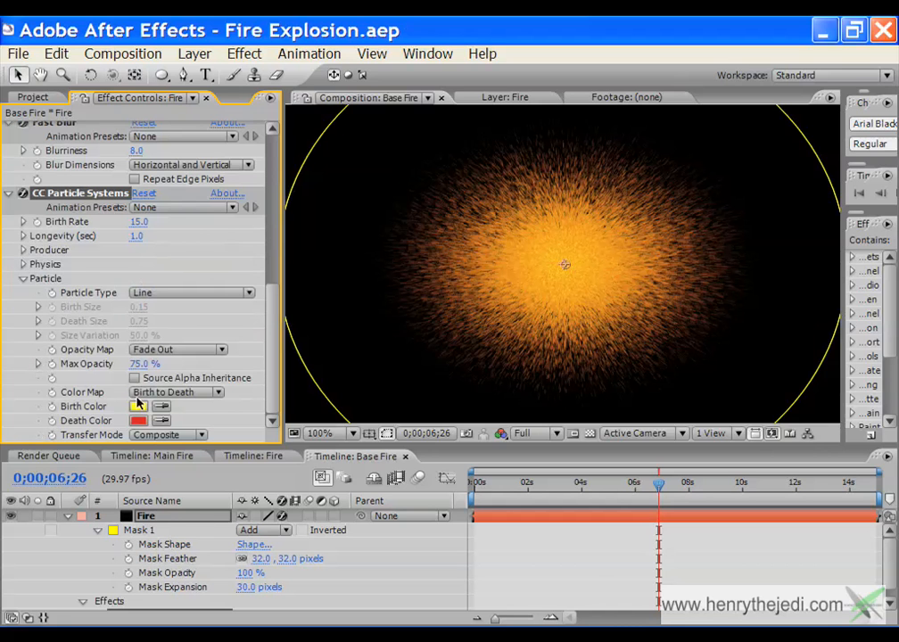
{"action": "left_click", "coordinate": [252, 296]}
{"action": "left_click", "coordinate": [242, 380]}
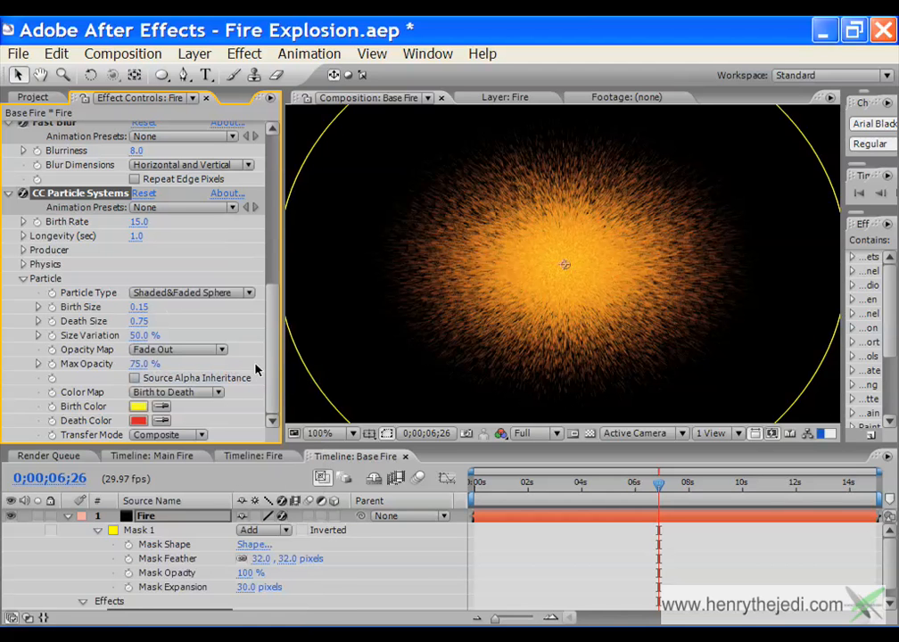
- Set the sphere particles' Birth Size to 0.62 and Death Size to 0.84
{"action": "left_click", "coordinate": [139, 306]}
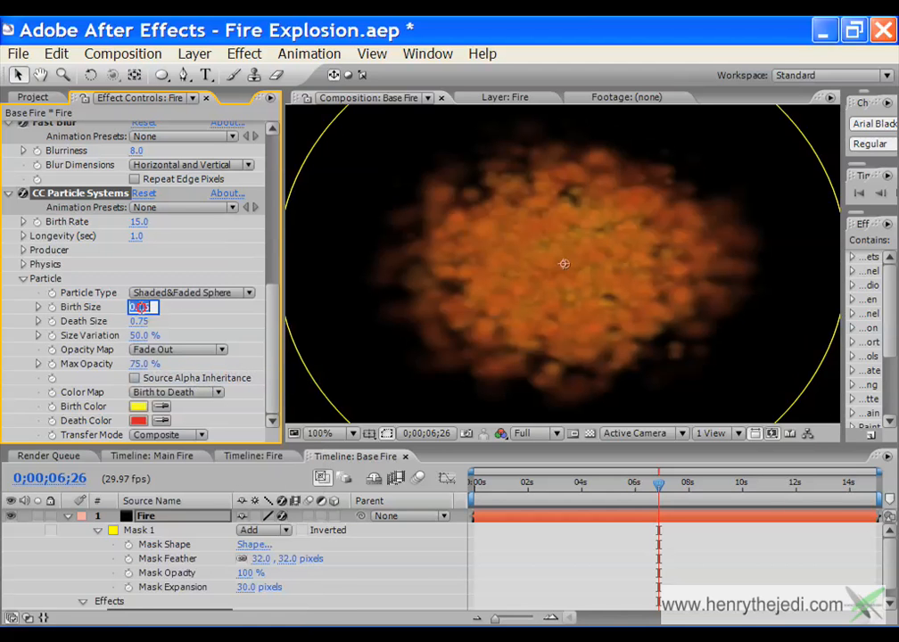
{"action": "type", "text": "0.62"}
{"action": "key", "text": "Return"}
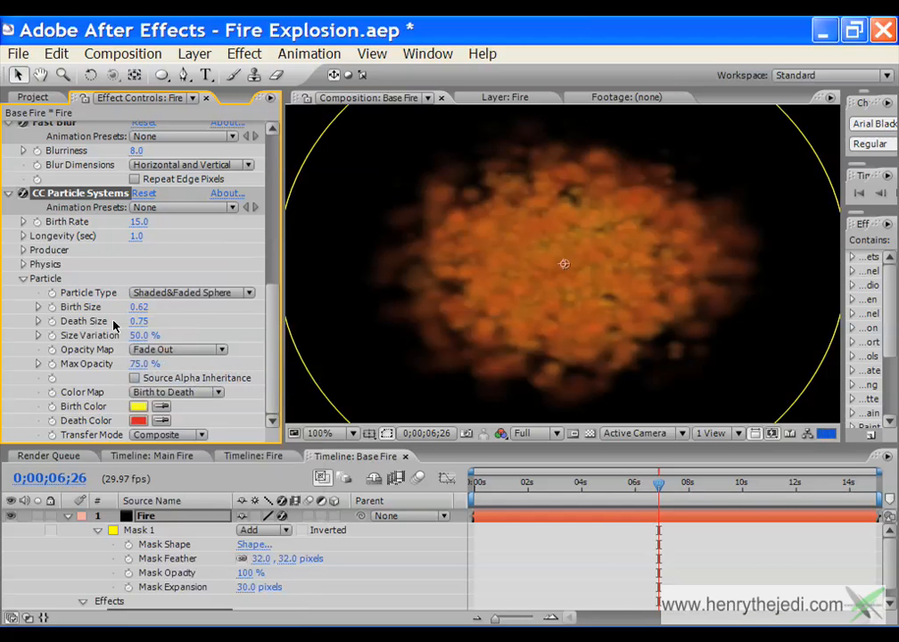
{"action": "left_click", "coordinate": [137, 323]}
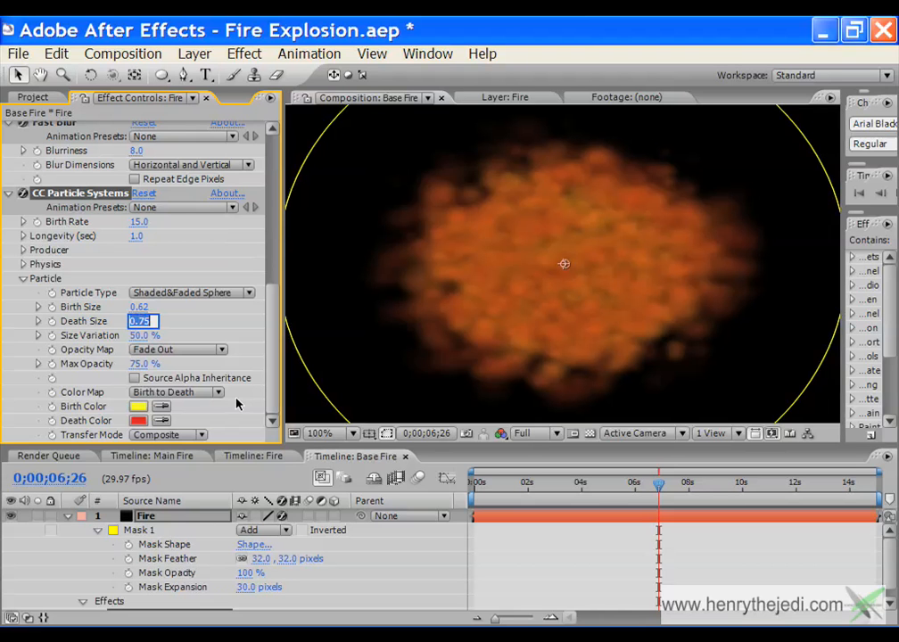
{"action": "type", "text": "0.84"}
{"action": "key", "text": "Return"}
{"action": "left_click", "coordinate": [138, 338]}
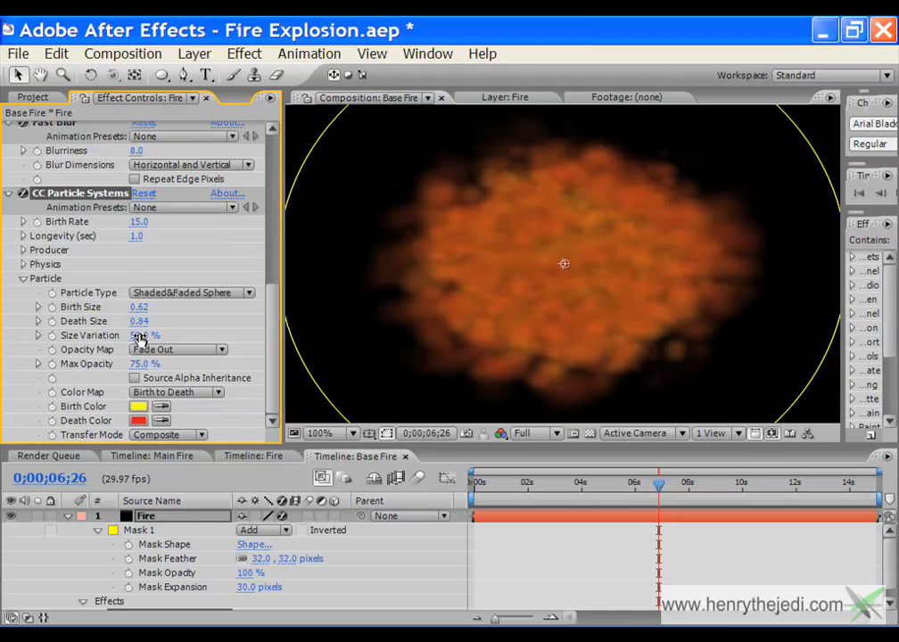
- Set the particles' Opacity Map to Fade In and Out with a Max Opacity of 40%, and save the project
{"action": "left_click", "coordinate": [223, 351]}
{"action": "left_click", "coordinate": [219, 392]}
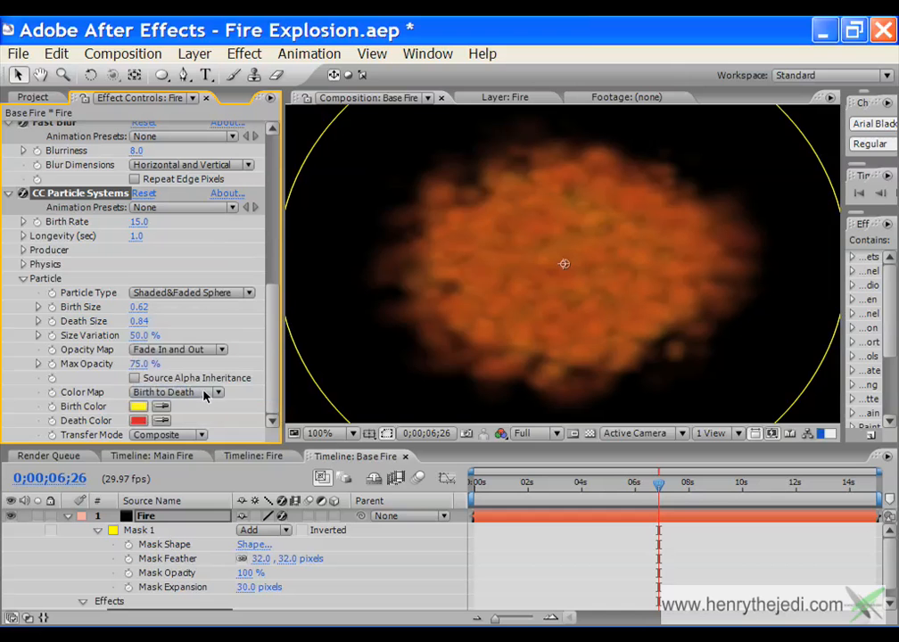
{"action": "left_click", "coordinate": [139, 365]}
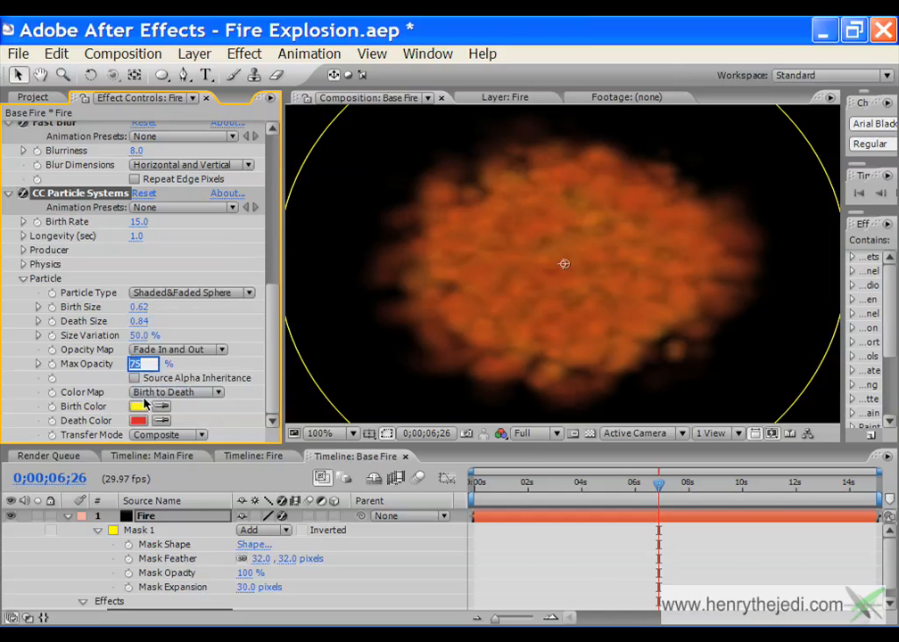
{"action": "type", "text": "40"}
{"action": "key", "text": "Return"}
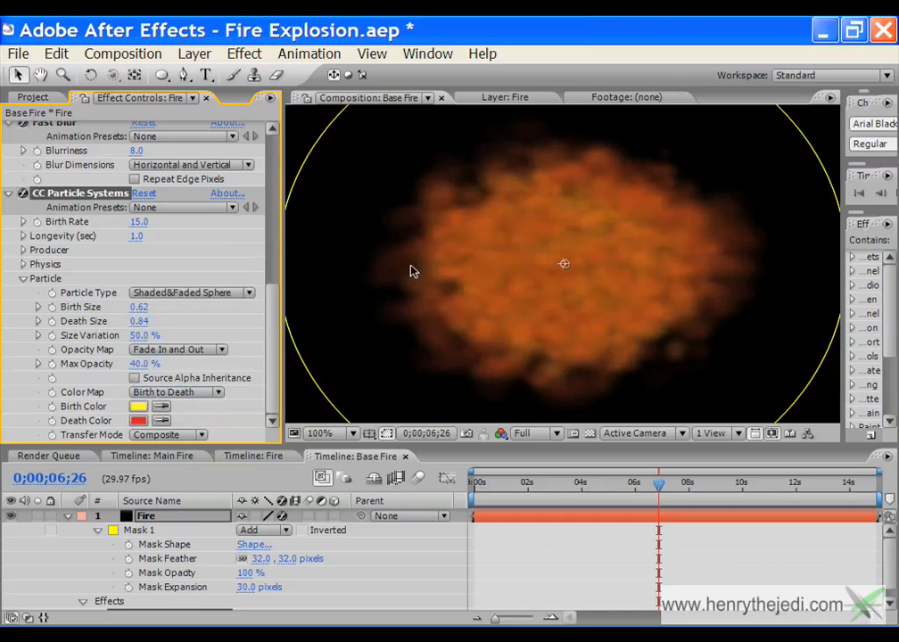
{"action": "key", "text": "ctrl+s"}
- Apply the Levels color correction effect to Base Fire's Fire layer
{"action": "left_click", "coordinate": [177, 513]}
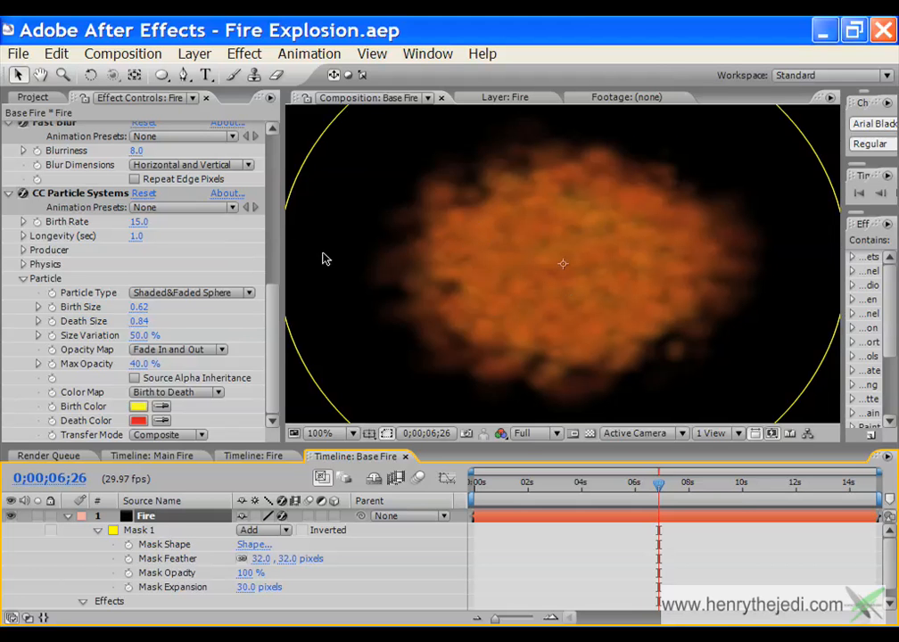
{"action": "left_click", "coordinate": [244, 53]}
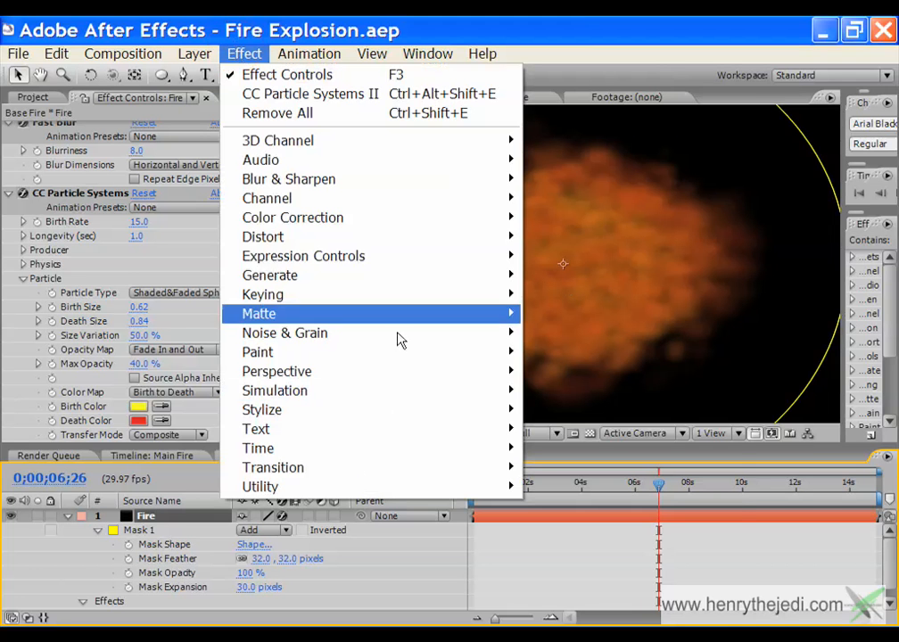
{"action": "mouse_move", "coordinate": [440, 231]}
{"action": "left_click", "coordinate": [589, 548]}
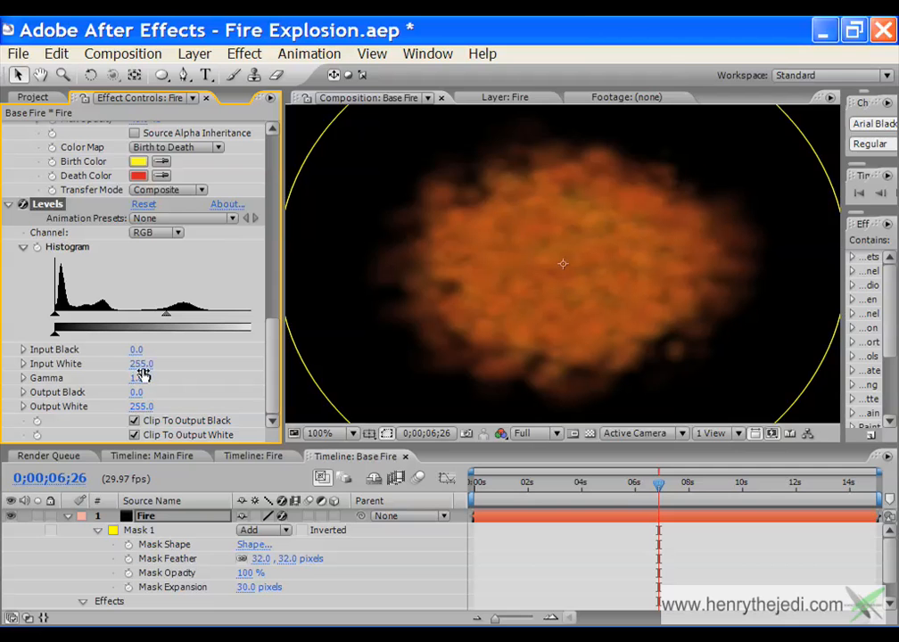
- Set the Levels effect's Input White to 103 and its Gamma to 1.04
{"action": "left_click", "coordinate": [143, 363]}
{"action": "type", "text": "1"}
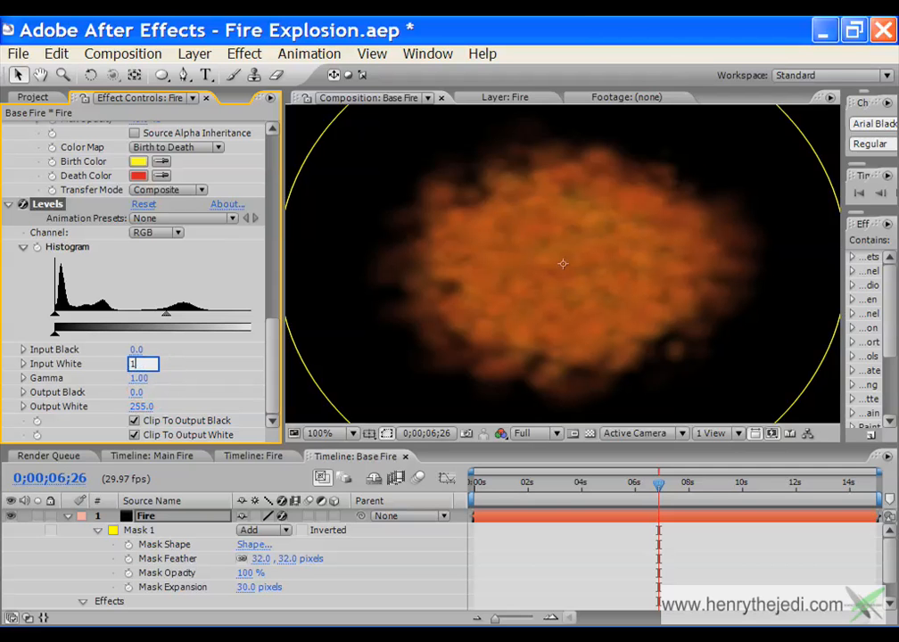
{"action": "type", "text": "03"}
{"action": "key", "text": "Return"}
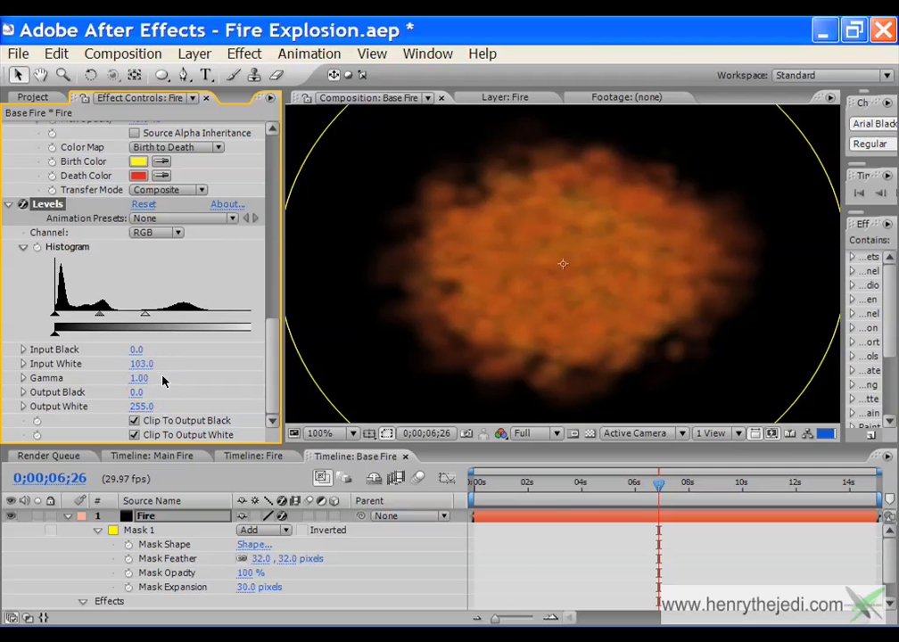
{"action": "left_click", "coordinate": [140, 378]}
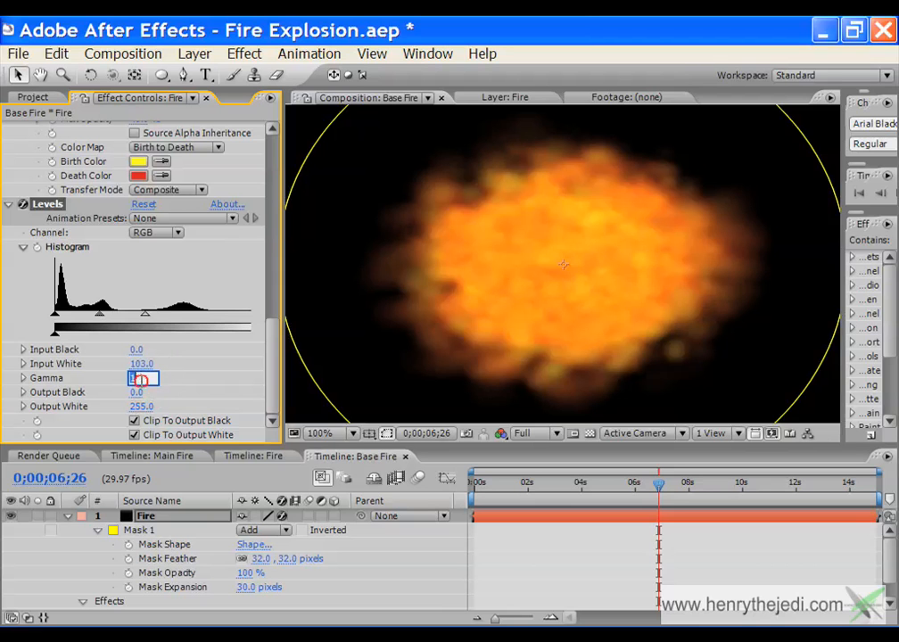
{"action": "type", "text": "1.04"}
{"action": "key", "text": "Return"}
- Lower the Levels effect's Input White to 67.3 and check the brightened fire at 0;00;09;17
{"action": "mouse_move", "coordinate": [140, 364]}
{"action": "left_mouse_down"}
{"action": "mouse_move", "coordinate": [109, 364]}
{"action": "mouse_move", "coordinate": [152, 364]}
{"action": "mouse_move", "coordinate": [133, 364]}
{"action": "left_mouse_up"}
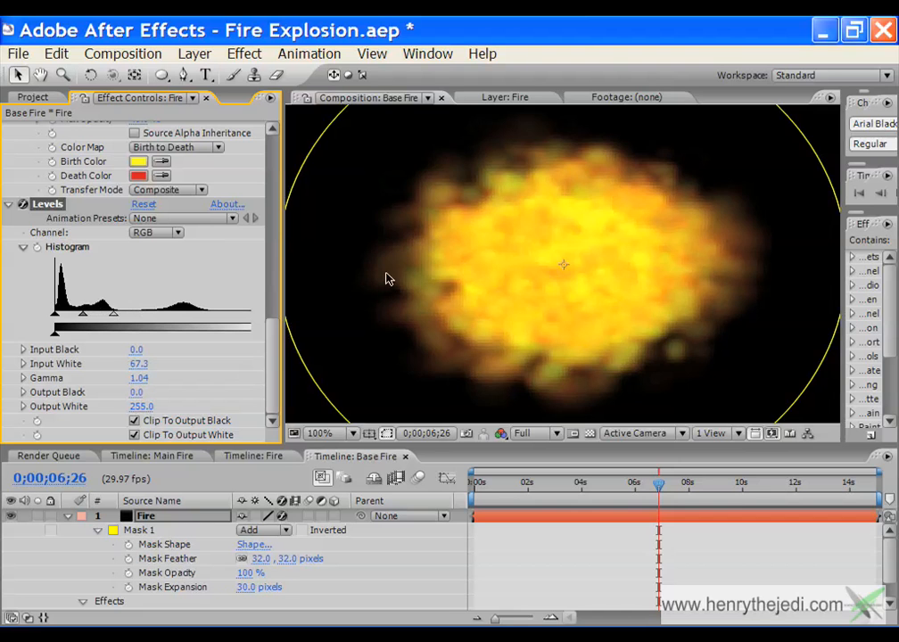
{"action": "scroll", "coordinate": [386, 274], "scroll_direction": "down", "scroll_amount": 1}
{"action": "scroll", "coordinate": [387, 274], "scroll_direction": "up", "scroll_amount": 1}
{"action": "left_click_drag", "start_coordinate": [586, 490], "coordinate": [729, 481]}
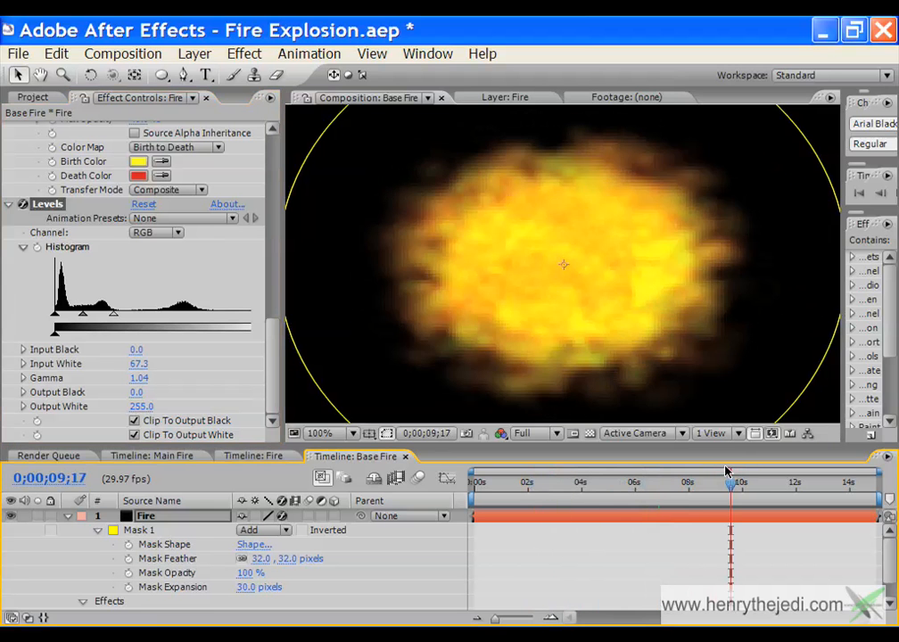
- Save the project and start a new composition named Ripple with a width and height of 600 pixels
{"action": "key", "text": "ctrl+s"}
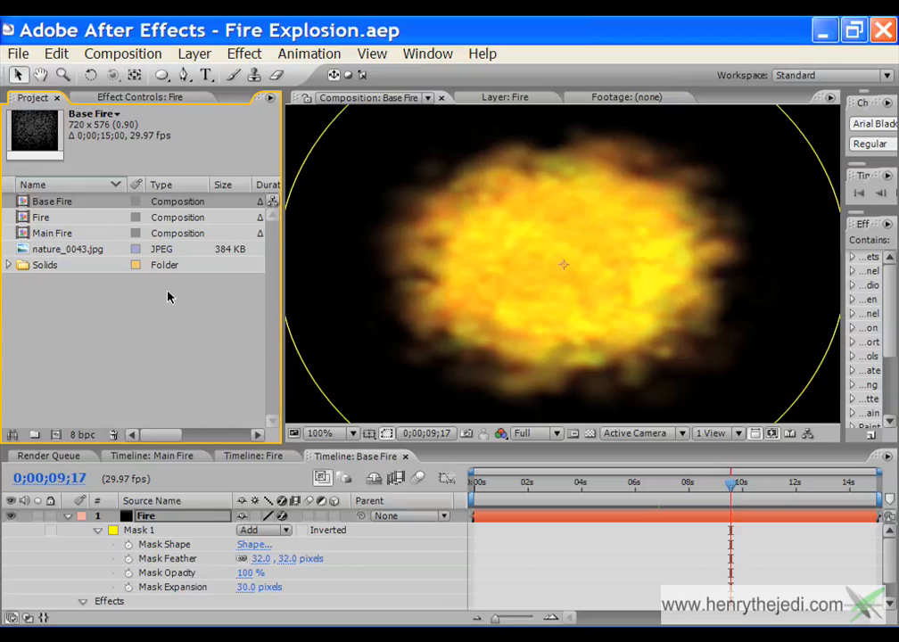
{"action": "left_click", "coordinate": [139, 57]}
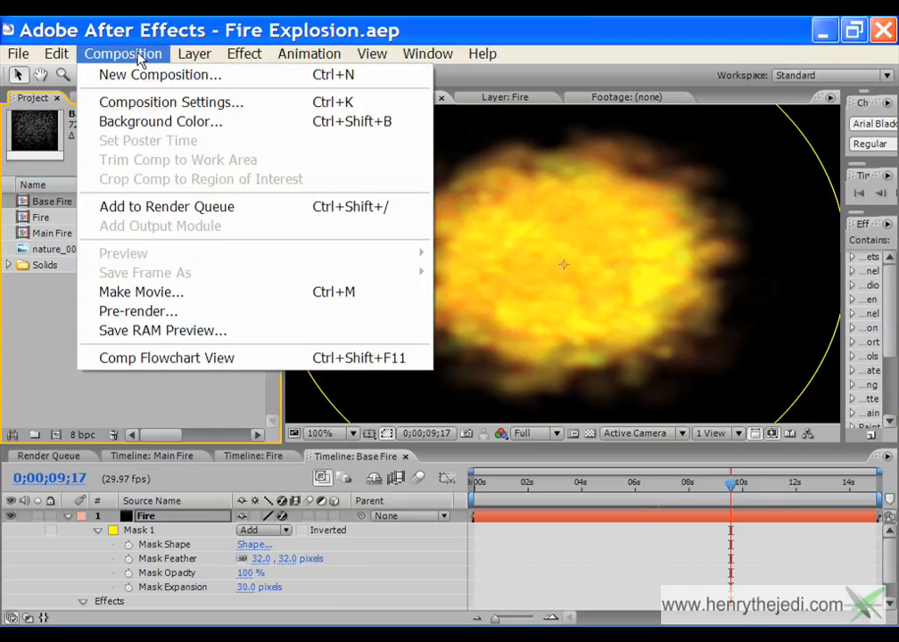
{"action": "left_click", "coordinate": [140, 74]}
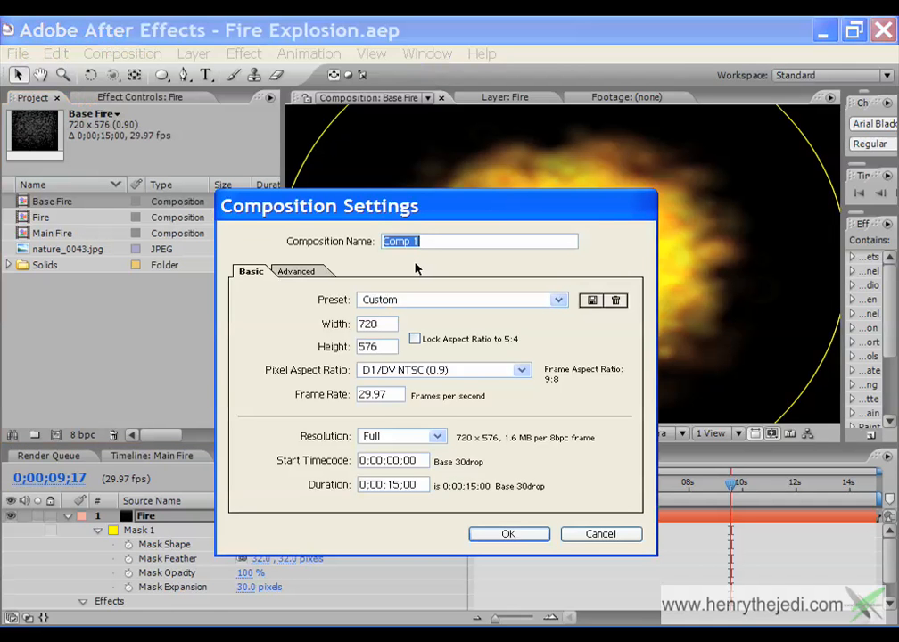
{"action": "type", "text": "Ripple"}
{"action": "double_click", "coordinate": [385, 325]}
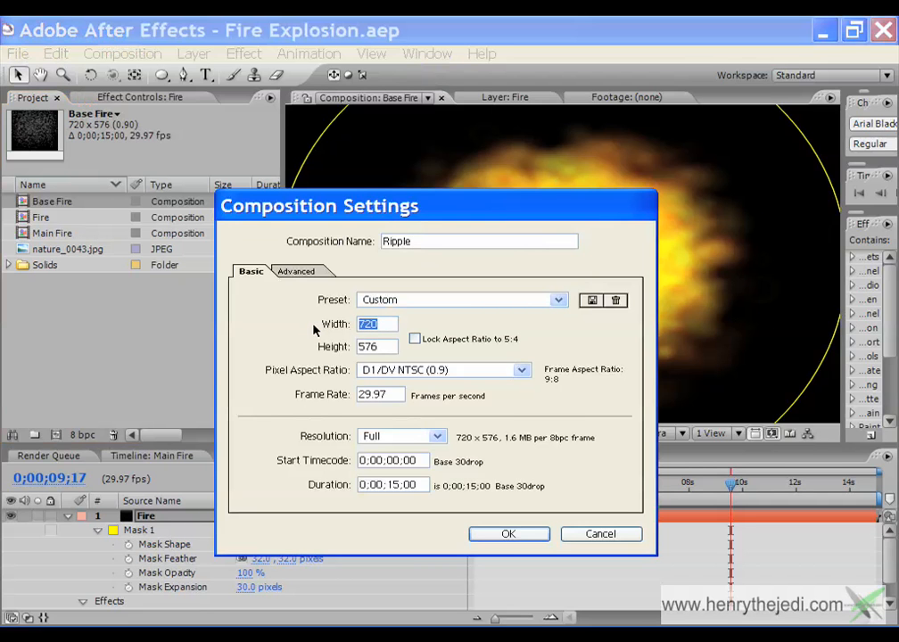
{"action": "type", "text": "600"}
{"action": "double_click", "coordinate": [323, 345]}
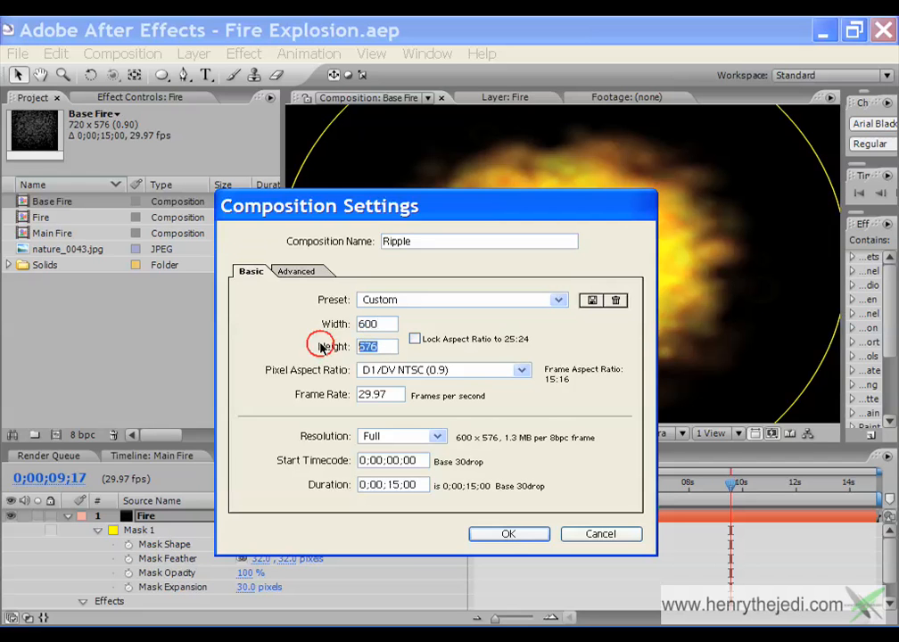
{"action": "type", "text": "600"}
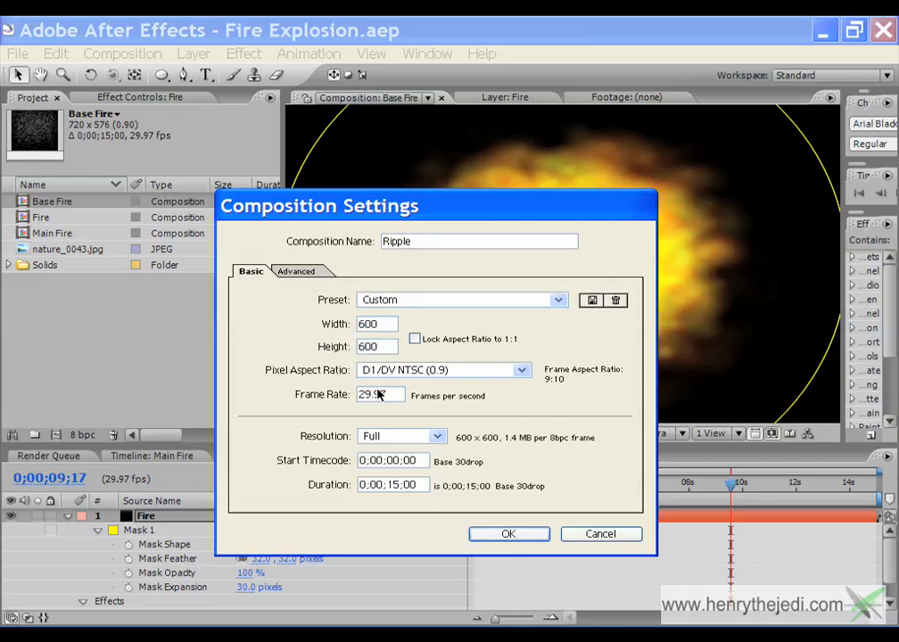
- Set the new composition's pixel aspect ratio to Square Pixels and create it
{"action": "left_click", "coordinate": [522, 371]}
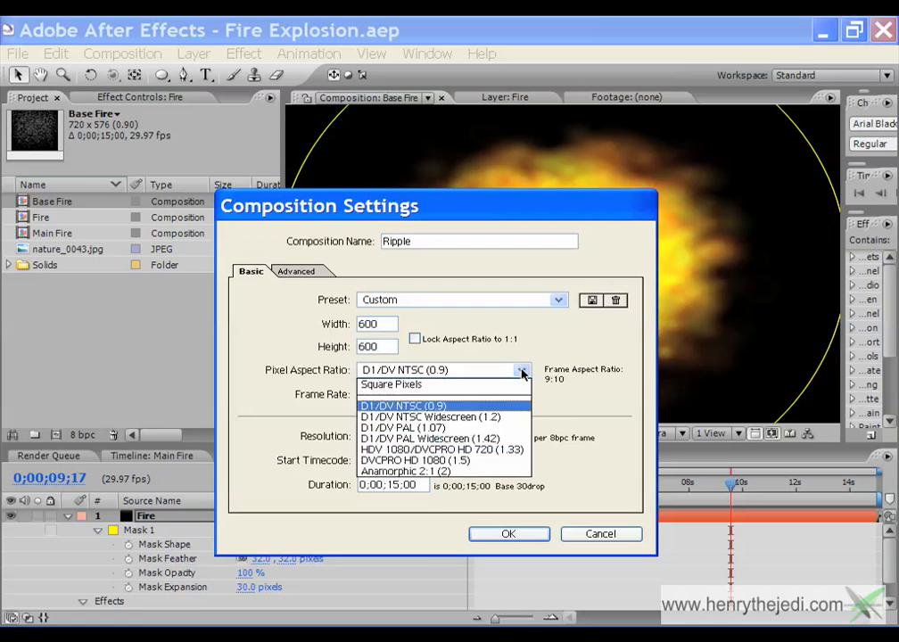
{"action": "left_click", "coordinate": [517, 375]}
{"action": "left_click", "coordinate": [513, 378]}
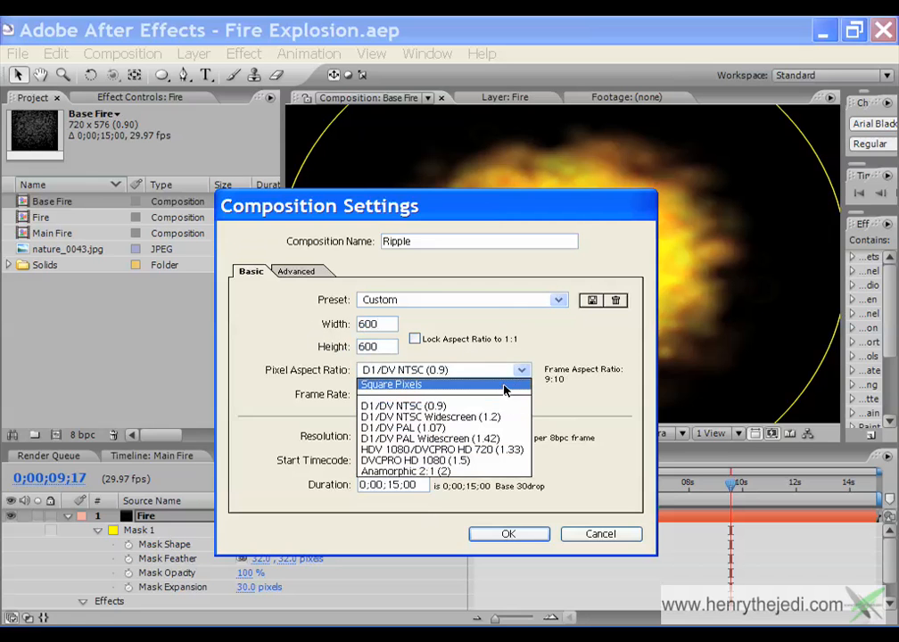
{"action": "left_click", "coordinate": [486, 385]}
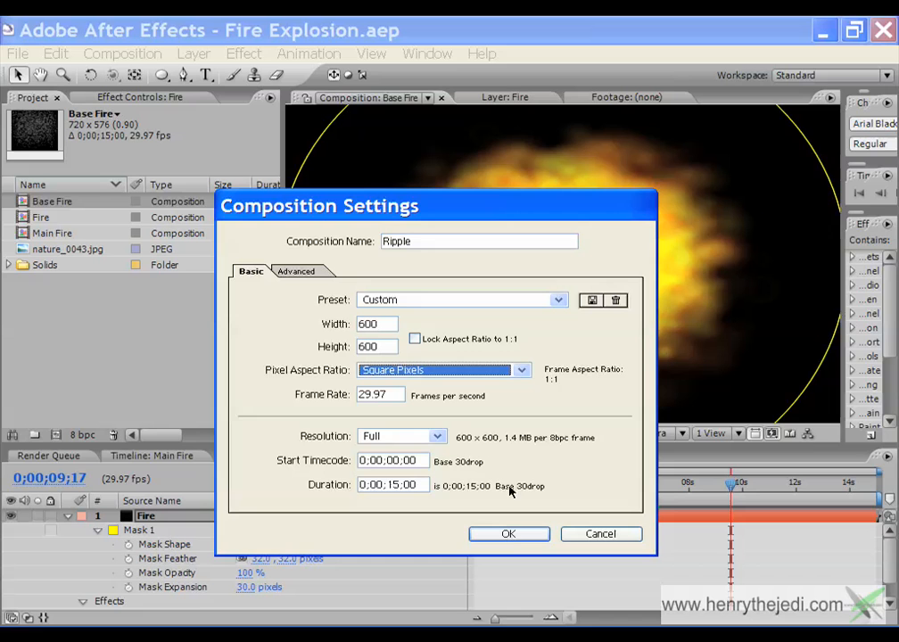
{"action": "left_click", "coordinate": [479, 535]}
{"action": "scroll", "coordinate": [423, 375], "scroll_direction": "down", "scroll_amount": 1}
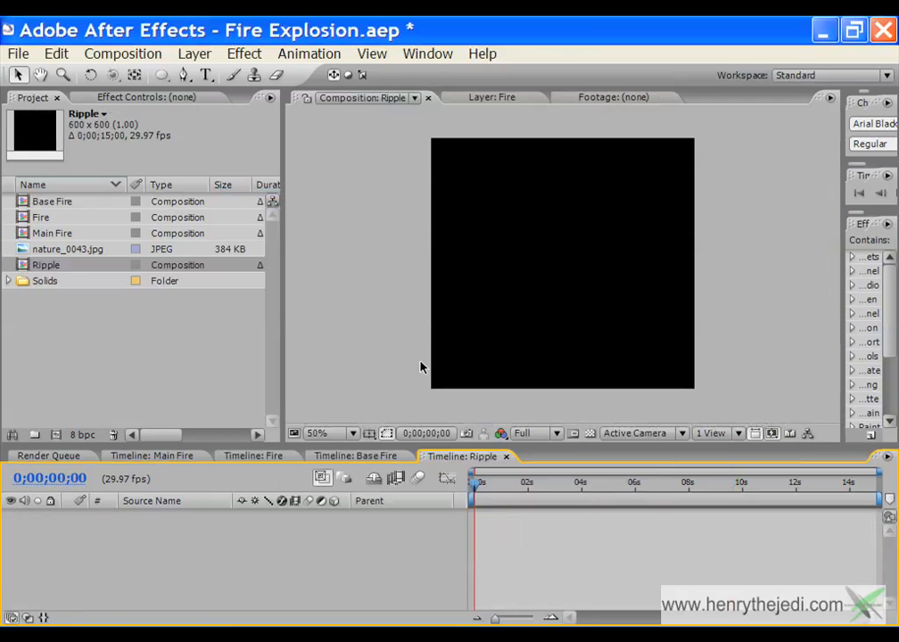
- Add a composition-sized solid to Ripple in bright yellow, FCFF00
{"action": "left_click", "coordinate": [475, 282]}
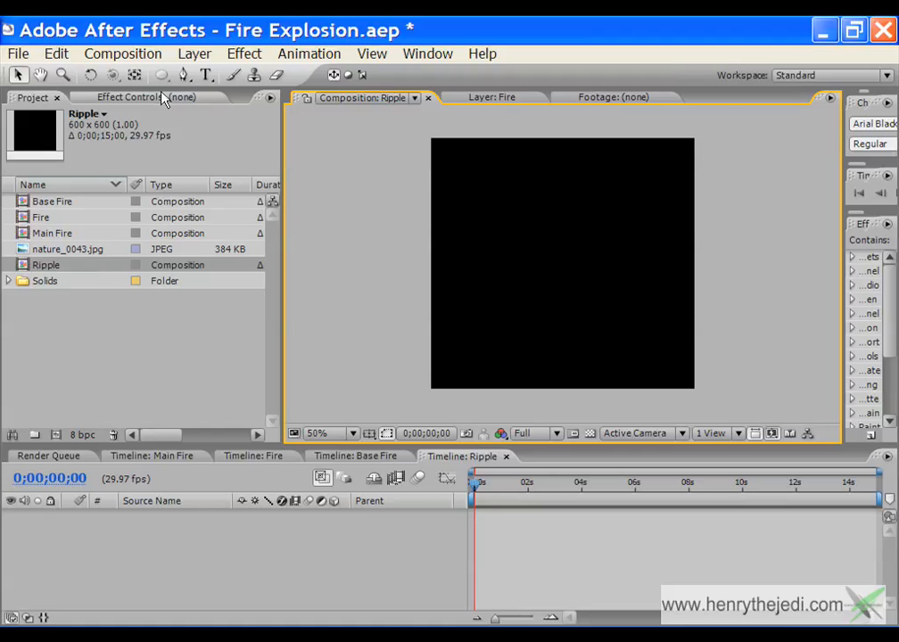
{"action": "left_click", "coordinate": [194, 53]}
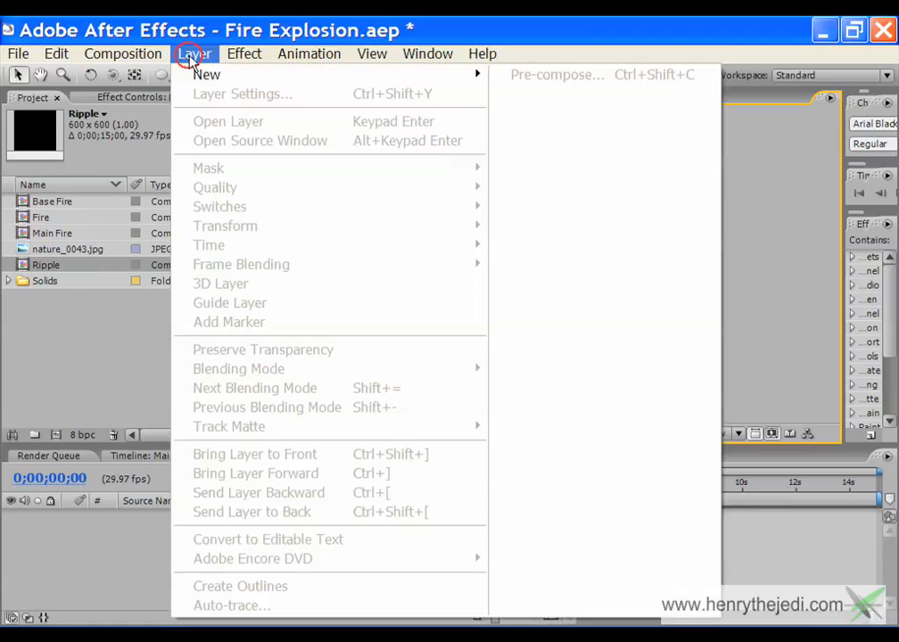
{"action": "mouse_move", "coordinate": [321, 74]}
{"action": "left_click", "coordinate": [518, 93]}
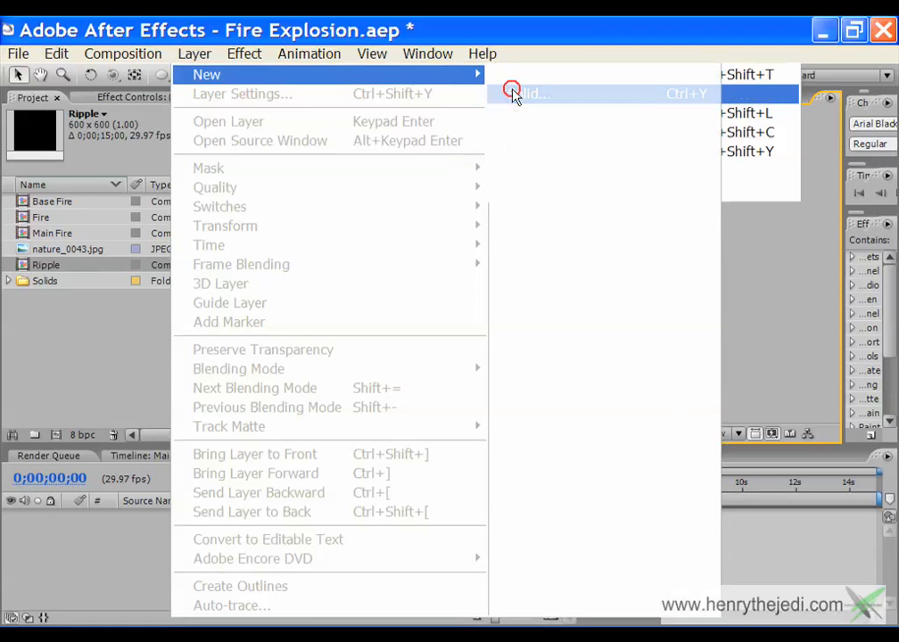
{"action": "left_click", "coordinate": [428, 340]}
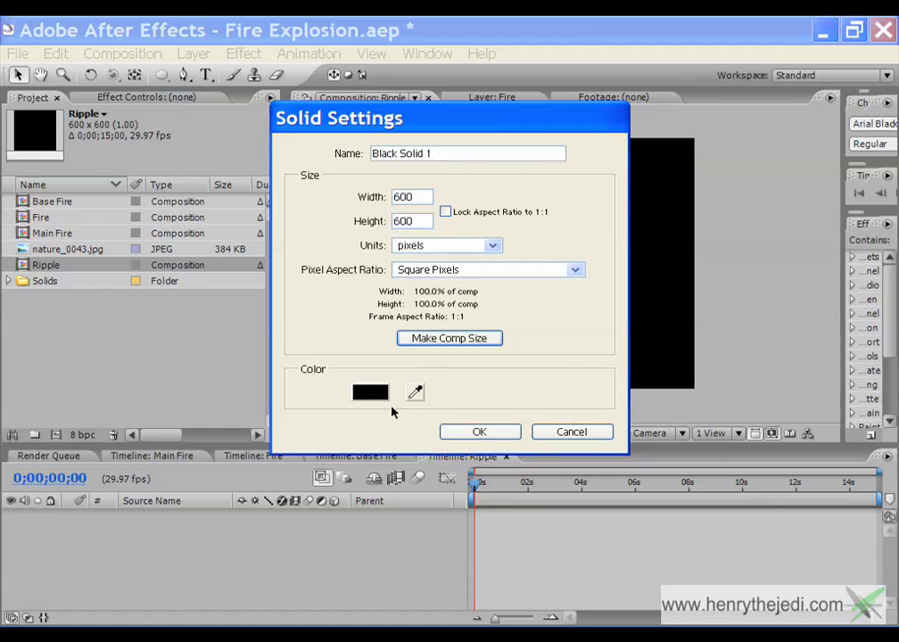
{"action": "left_click", "coordinate": [382, 396]}
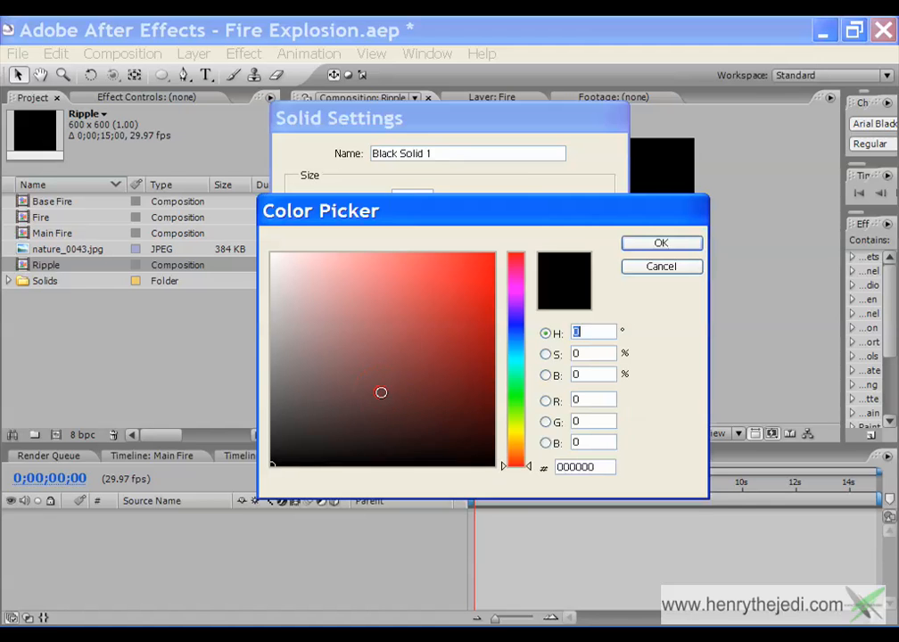
{"action": "left_click", "coordinate": [517, 433]}
{"action": "left_click_drag", "start_coordinate": [516, 434], "coordinate": [516, 432]}
{"action": "left_click_drag", "start_coordinate": [490, 301], "coordinate": [524, 229]}
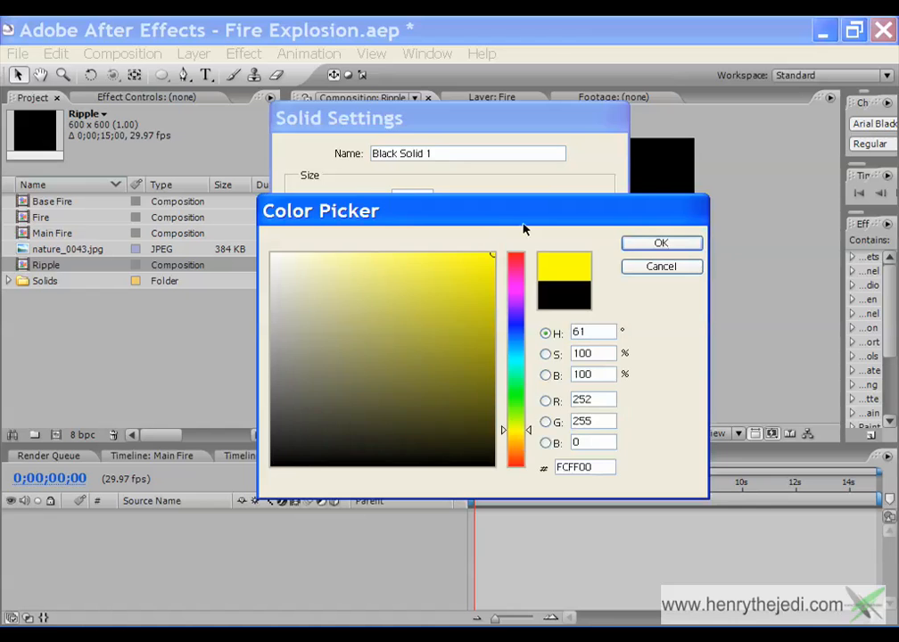
{"action": "left_click", "coordinate": [661, 243]}
{"action": "left_click", "coordinate": [510, 439]}
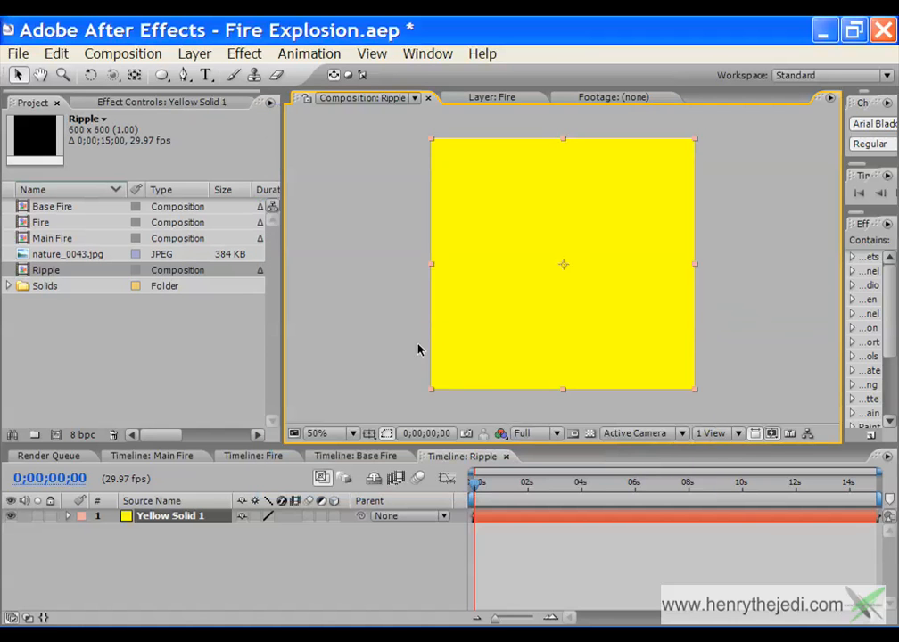
- Apply an elliptical mask filling the whole yellow solid and enlarge the composition viewing area
{"action": "double_click", "coordinate": [160, 76]}
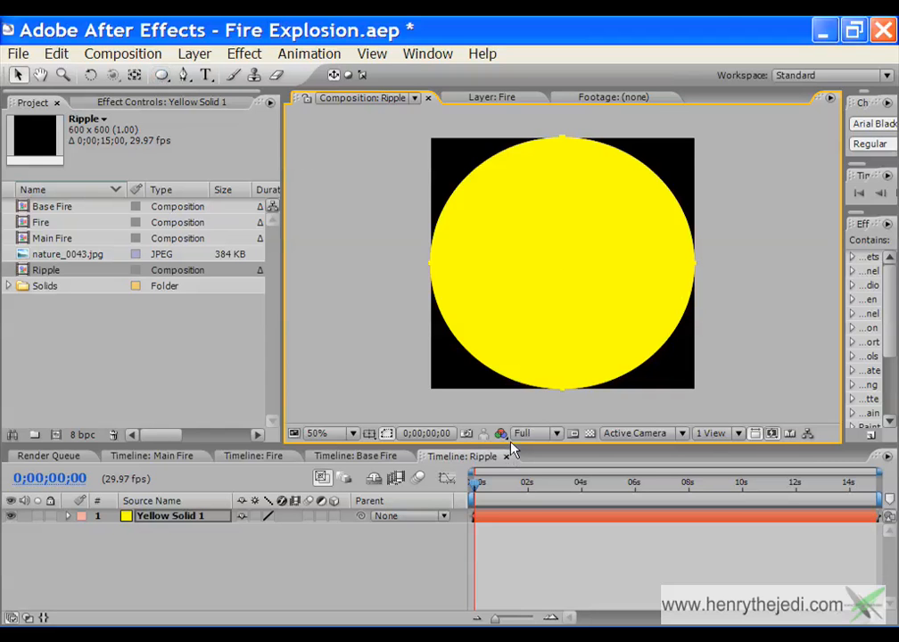
{"action": "left_click_drag", "start_coordinate": [506, 444], "coordinate": [504, 481]}
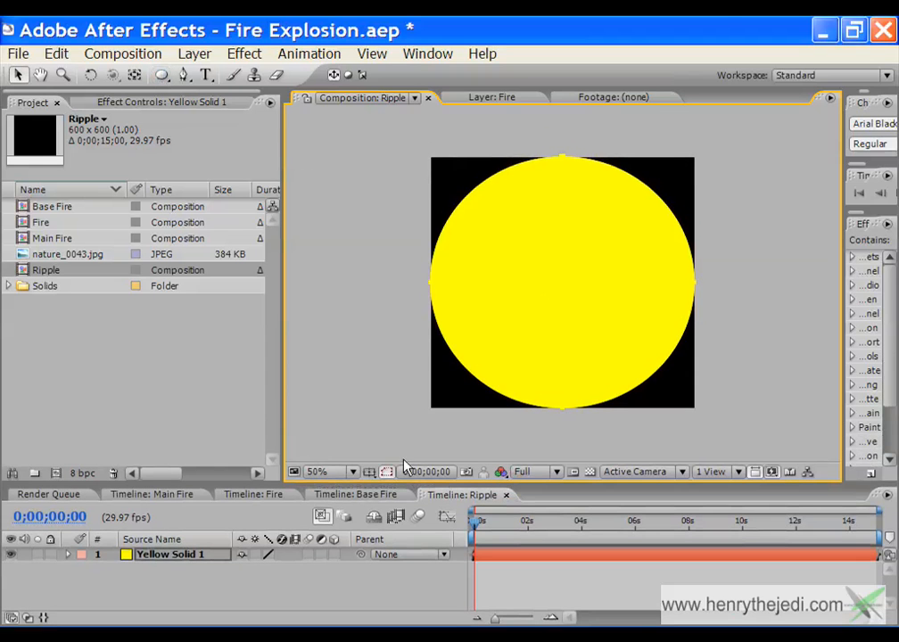
{"action": "left_click", "coordinate": [150, 555]}
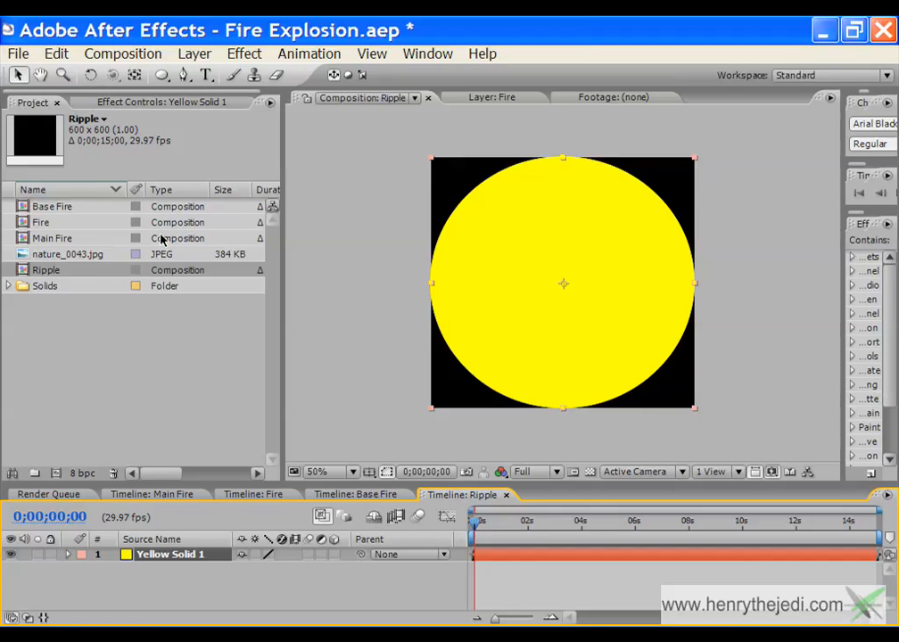
- Add a 600 x 600 black solid, 000000, above the yellow solid in Ripple
{"action": "left_click", "coordinate": [189, 56]}
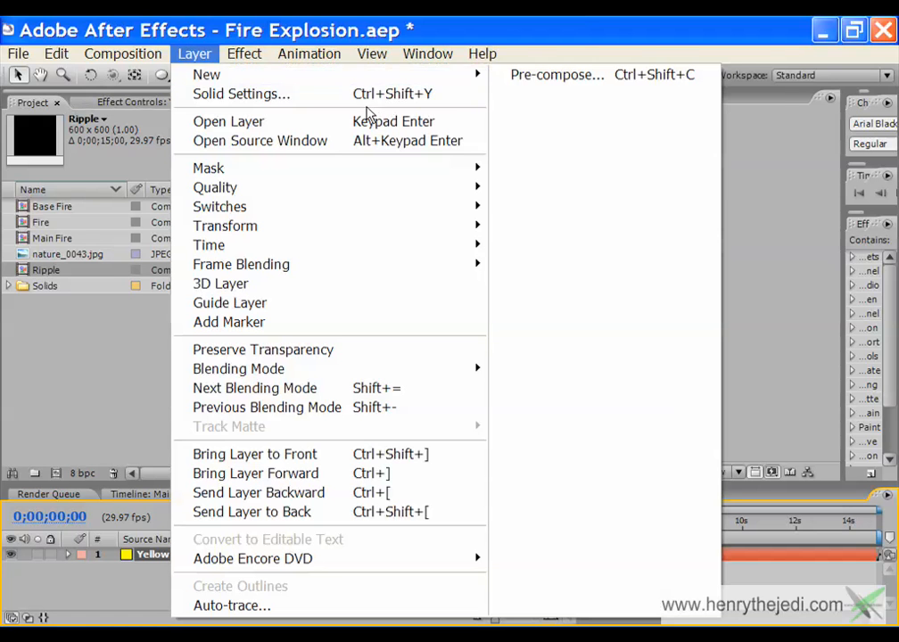
{"action": "mouse_move", "coordinate": [480, 75]}
{"action": "left_click", "coordinate": [510, 95]}
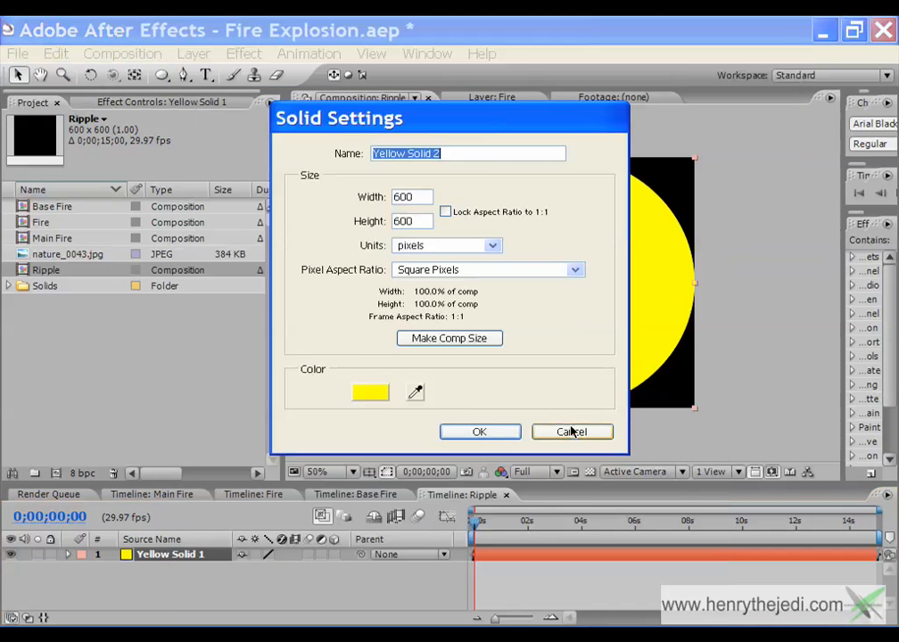
{"action": "left_click_drag", "start_coordinate": [365, 127], "coordinate": [145, 107]}
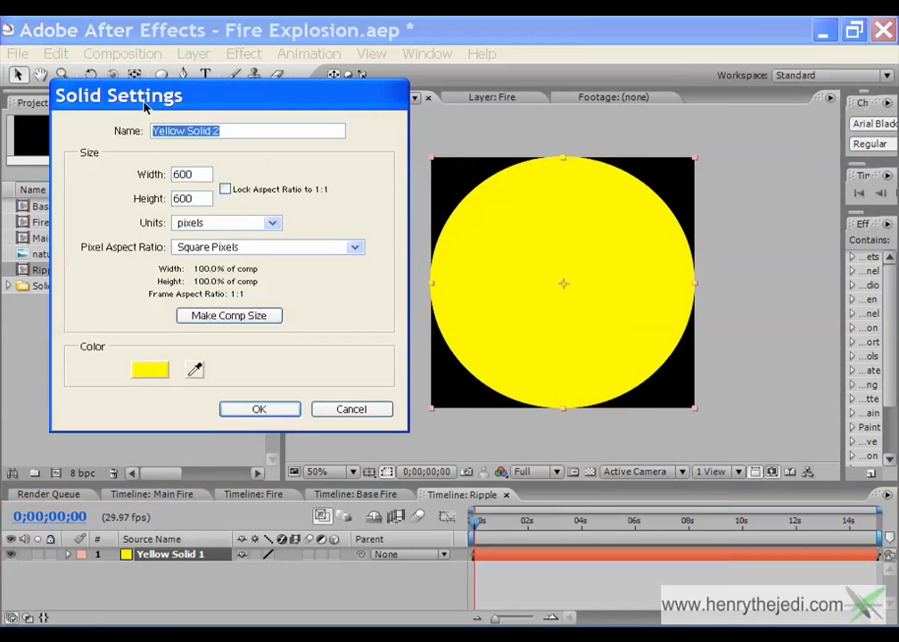
{"action": "left_click", "coordinate": [159, 375]}
{"action": "left_click", "coordinate": [428, 466]}
{"action": "left_click", "coordinate": [644, 246]}
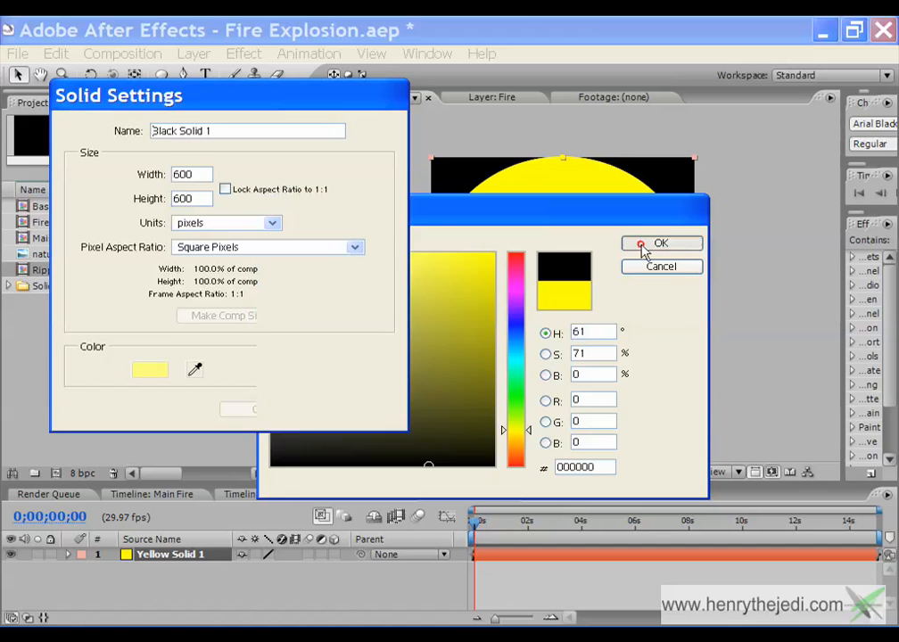
{"action": "left_click", "coordinate": [278, 411]}
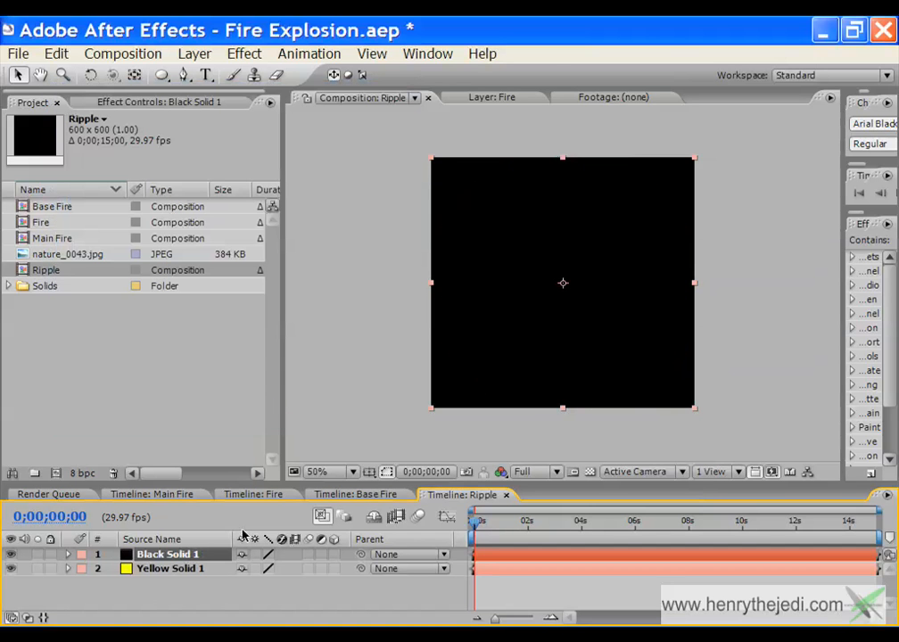
- Apply a full-size elliptical mask to the black solid and reduce the layer's Scale
{"action": "double_click", "coordinate": [162, 77]}
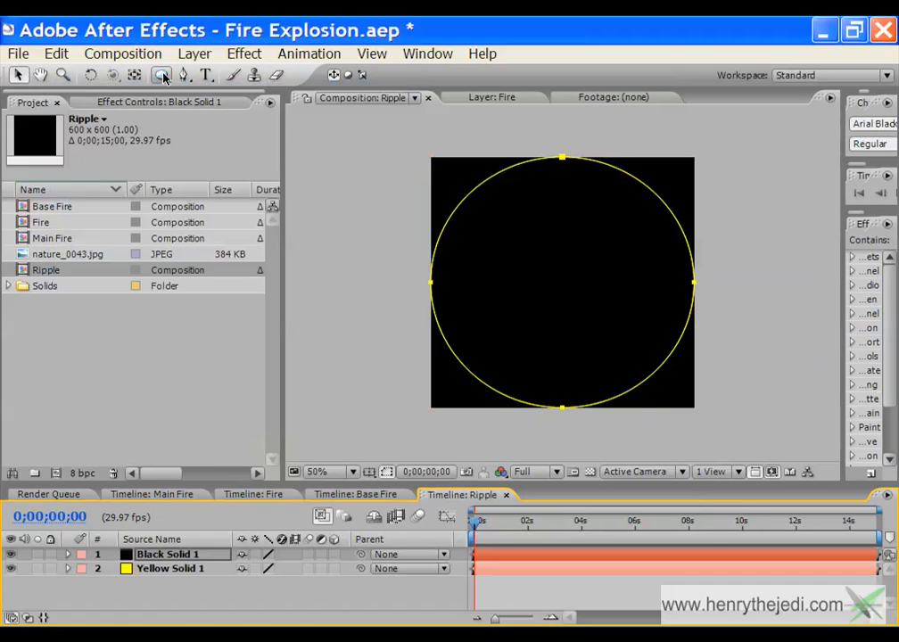
{"action": "left_click", "coordinate": [158, 558]}
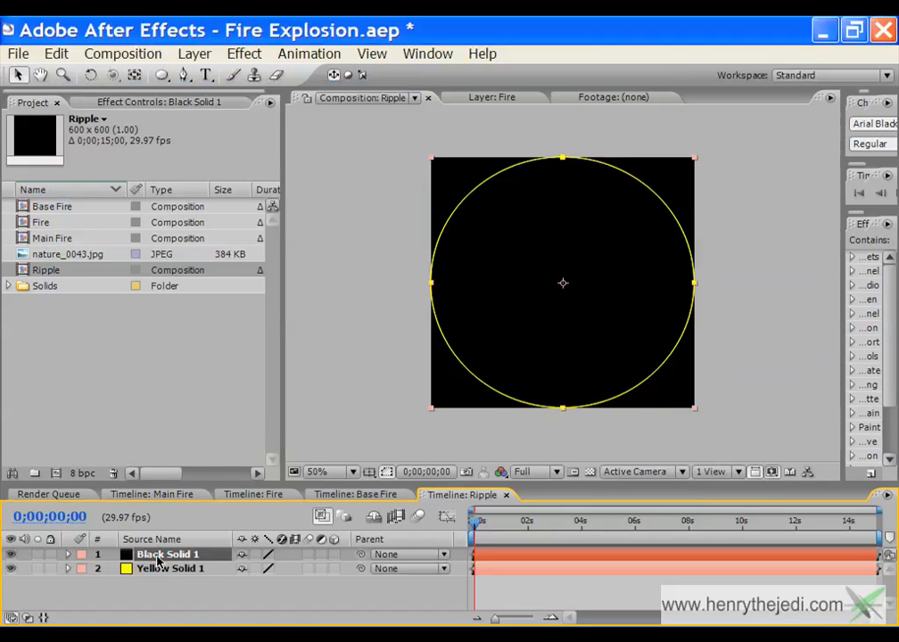
{"action": "key", "text": "s"}
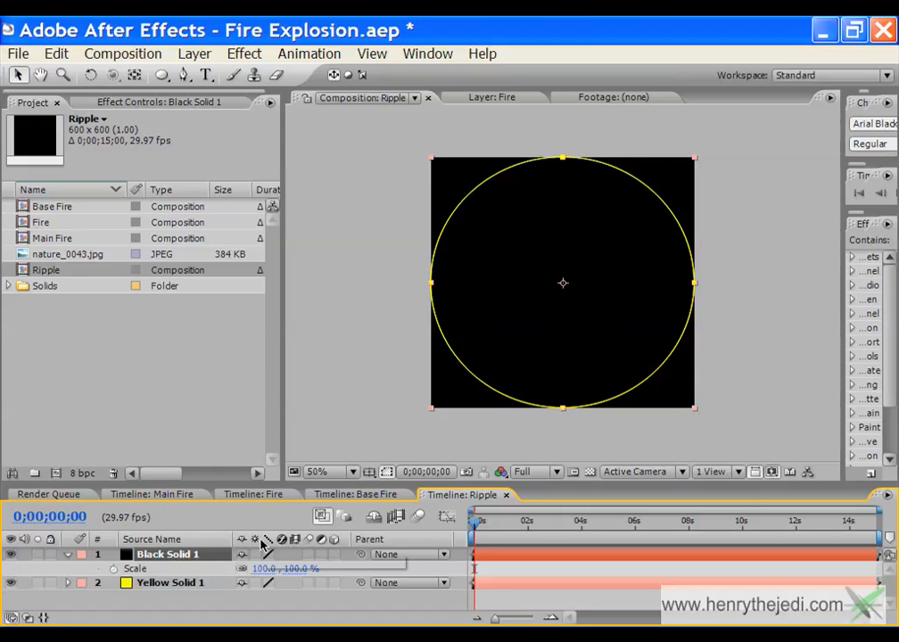
{"action": "left_click_drag", "start_coordinate": [263, 568], "coordinate": [242, 568]}
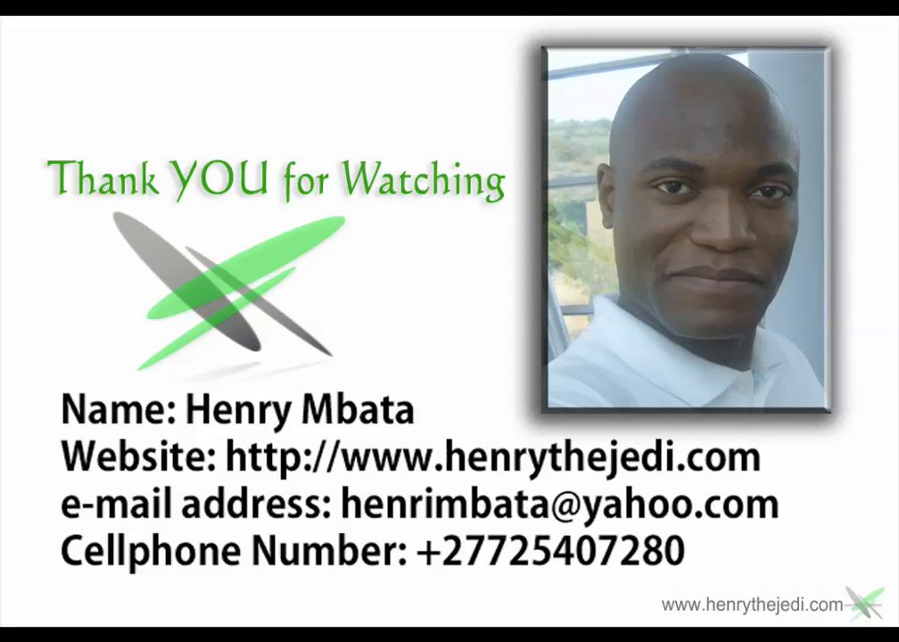